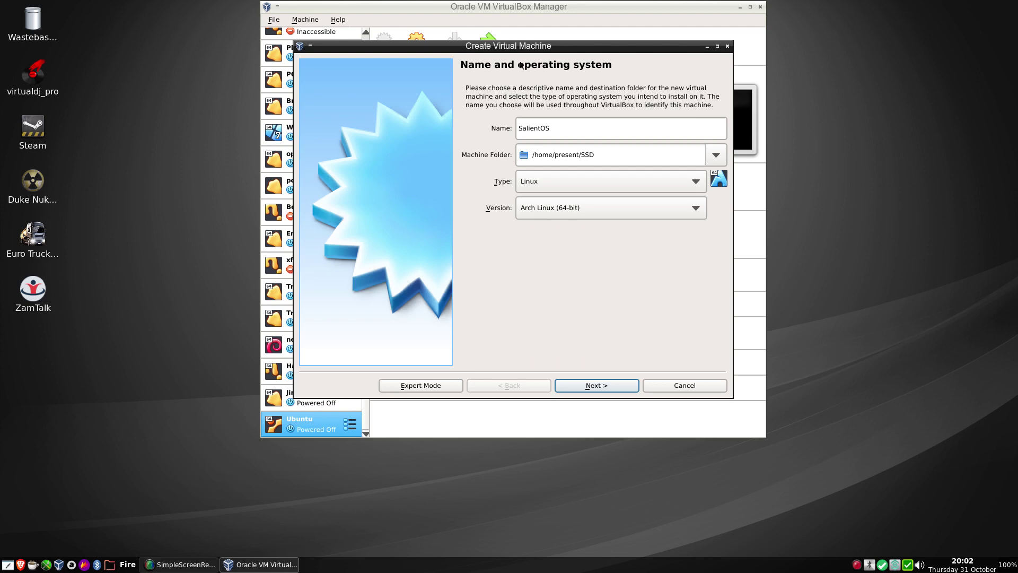
Name the Arch Linux (64-bit) virtual machine SalientOS and allocate 4096 MB of memory to it
mouse_move(513, 49)
mouse_down()
mouse_move(390, 103)
mouse_move(580, 299)
mouse_move(476, 37)
mouse_move(496, 56)
mouse_up()
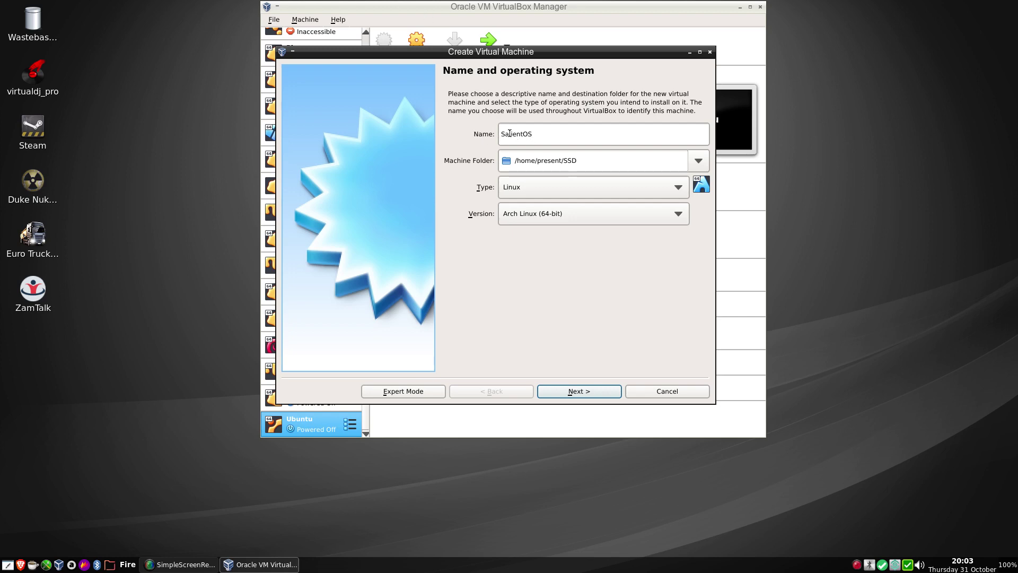
click(509, 134)
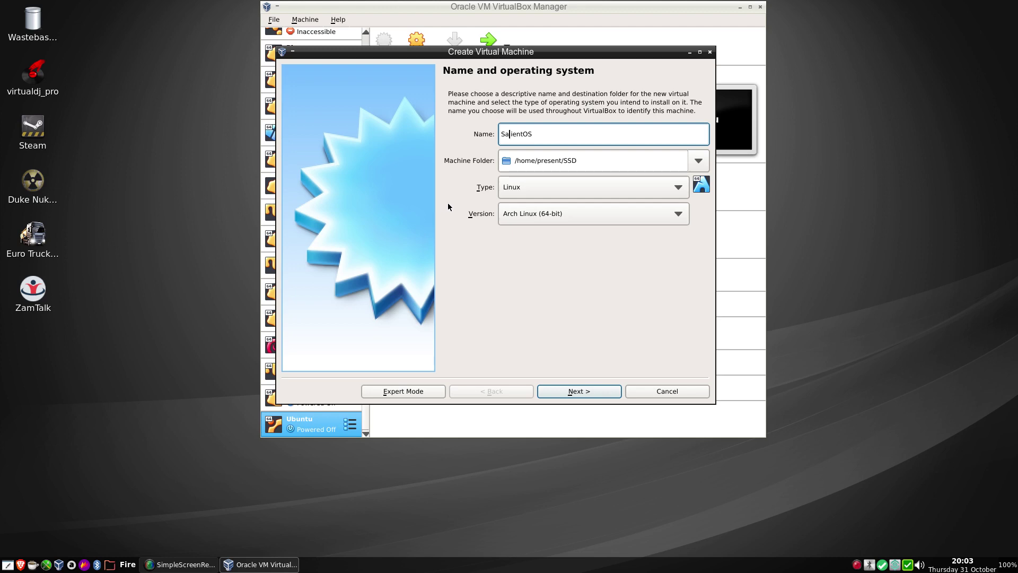
key(Delete)
text(i)
text(i)
click(589, 391)
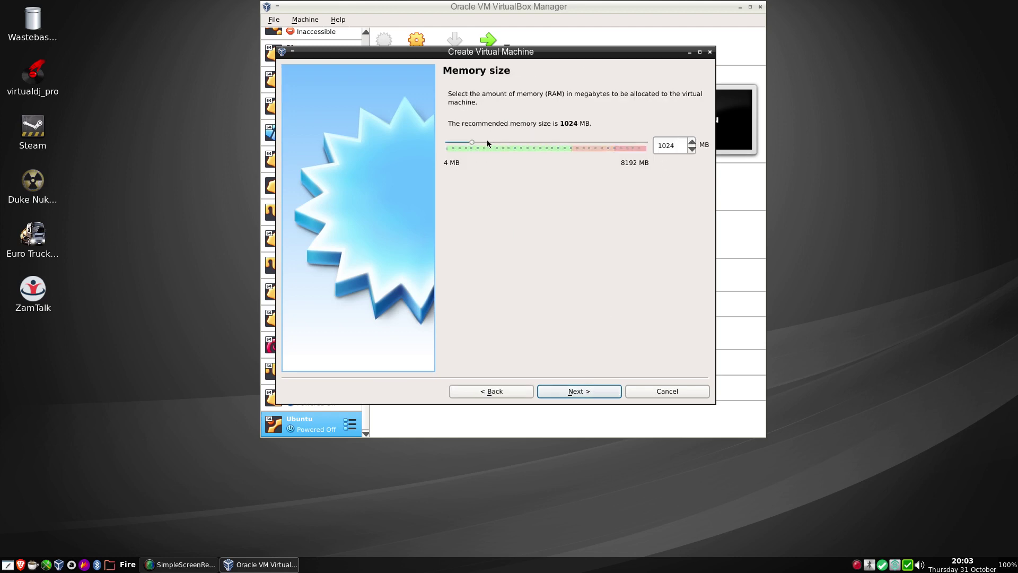
drag(471, 142, 544, 145)
click(590, 389)
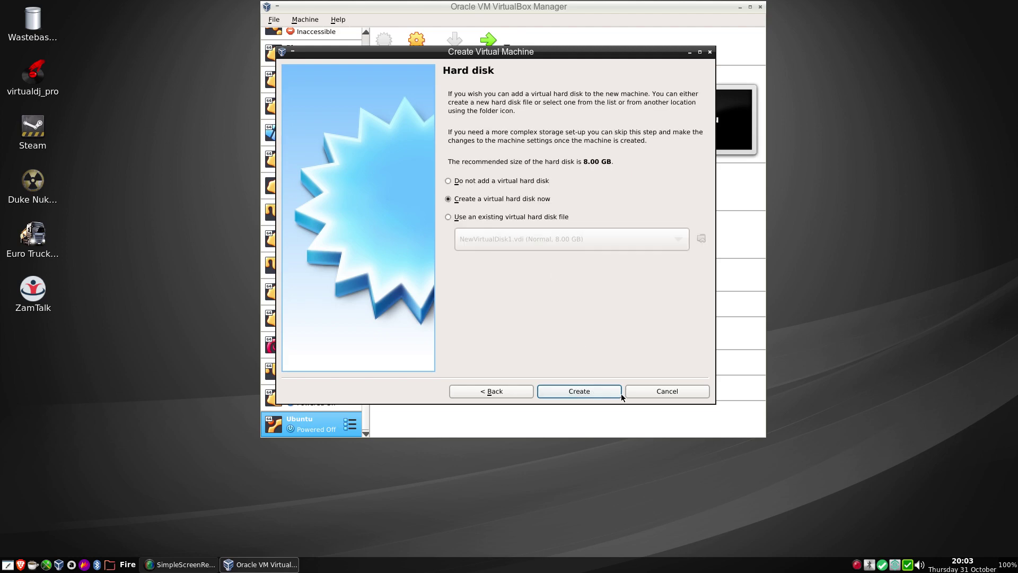
Create a 20 GB VDI virtual hard disk for the new machine, keeping the suggested file location
click(602, 393)
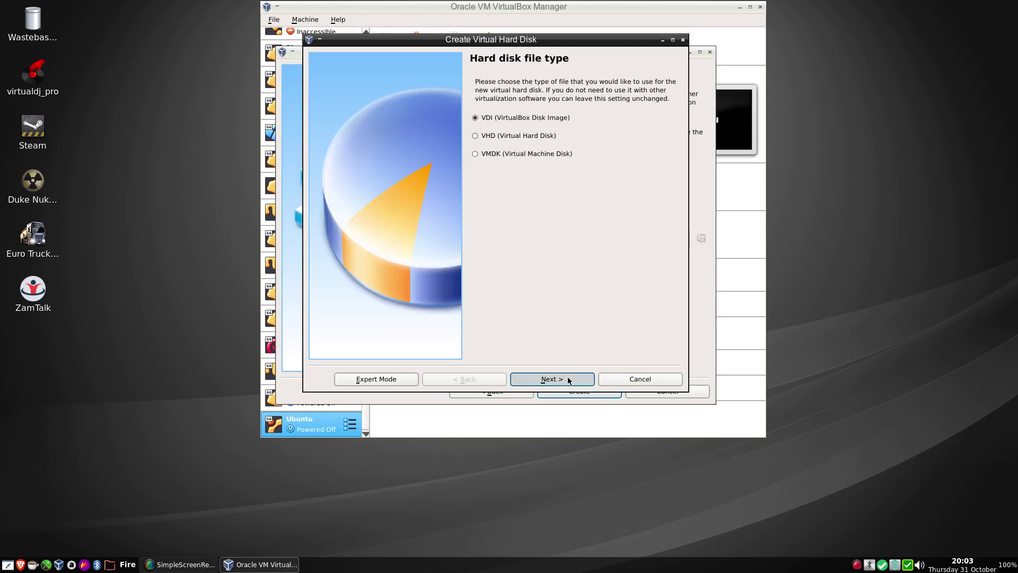
click(567, 376)
click(557, 384)
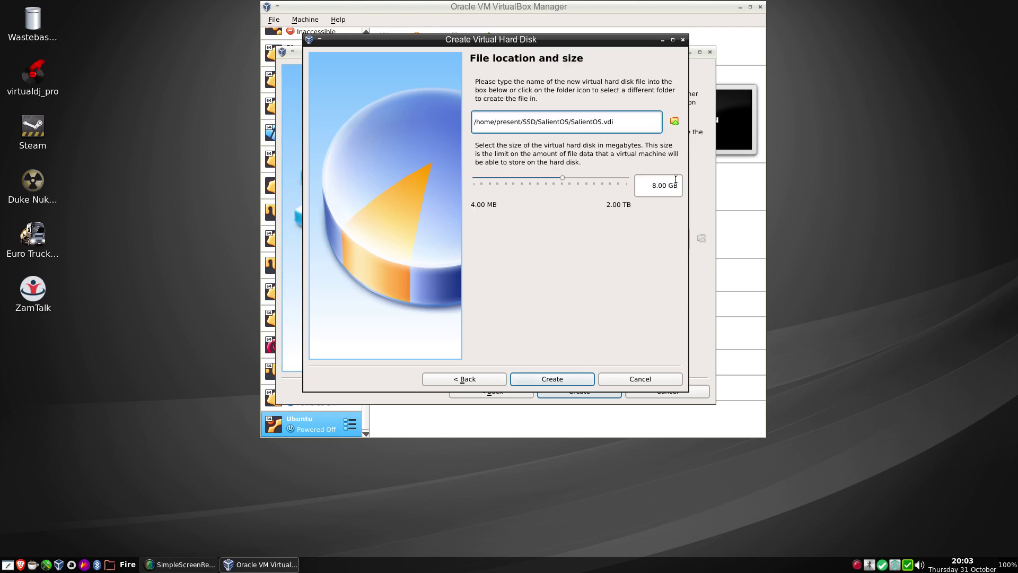
click(637, 187)
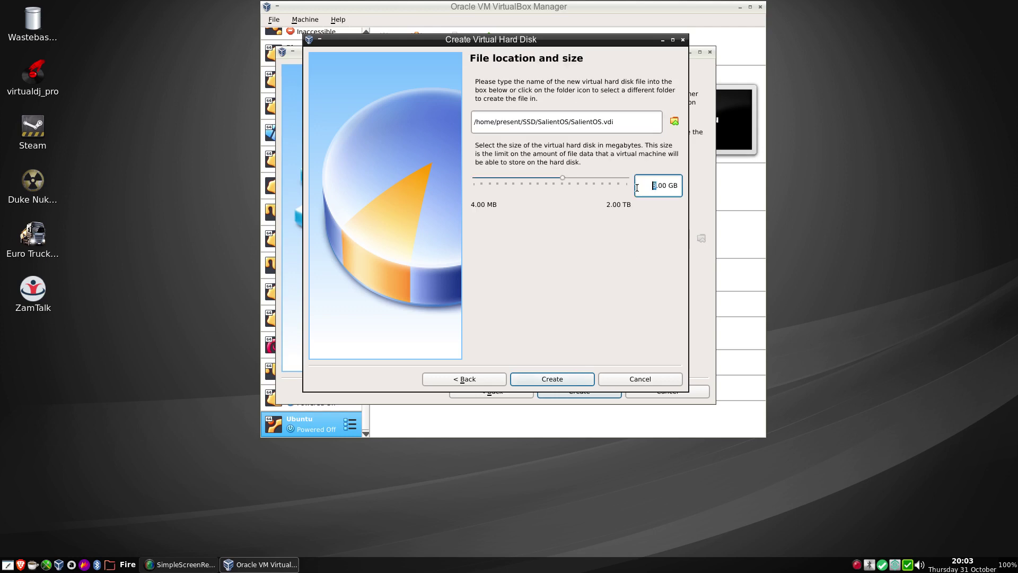
text(20)
click(561, 381)
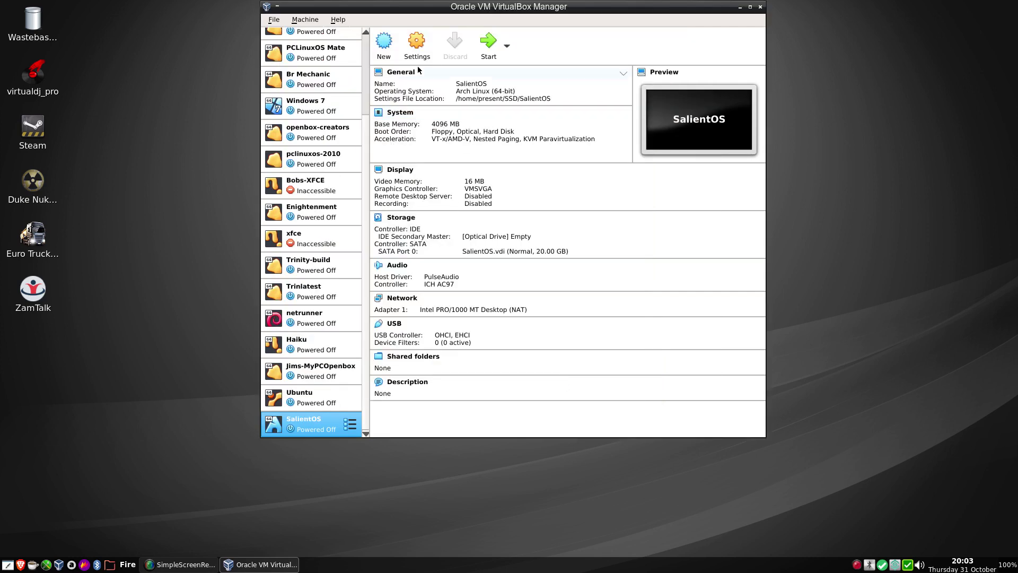
Assign 2 processors to the SalientOS machine and set its paravirtualization interface to KVM
click(416, 54)
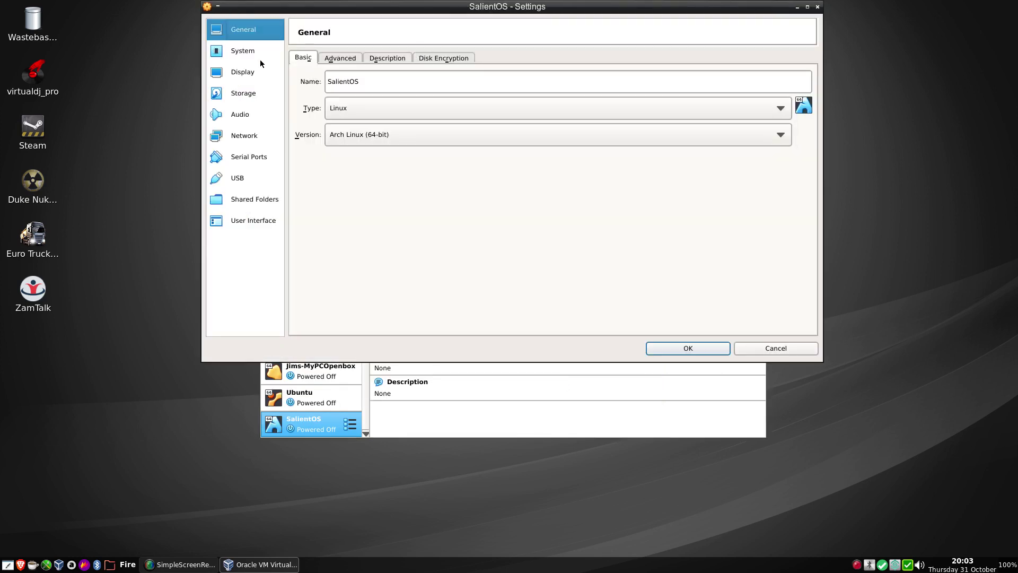
click(235, 49)
click(355, 58)
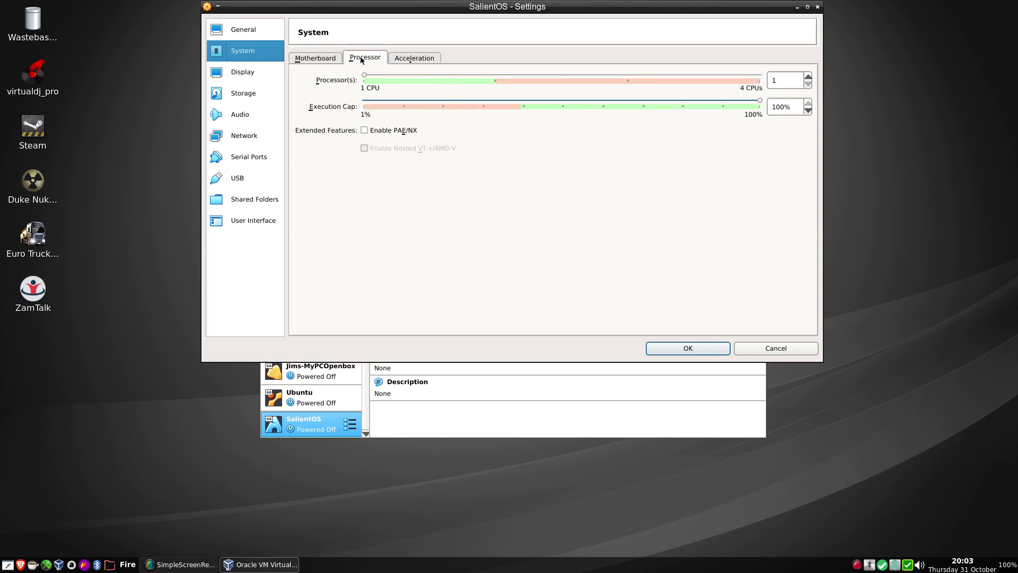
click(491, 75)
click(417, 59)
click(419, 82)
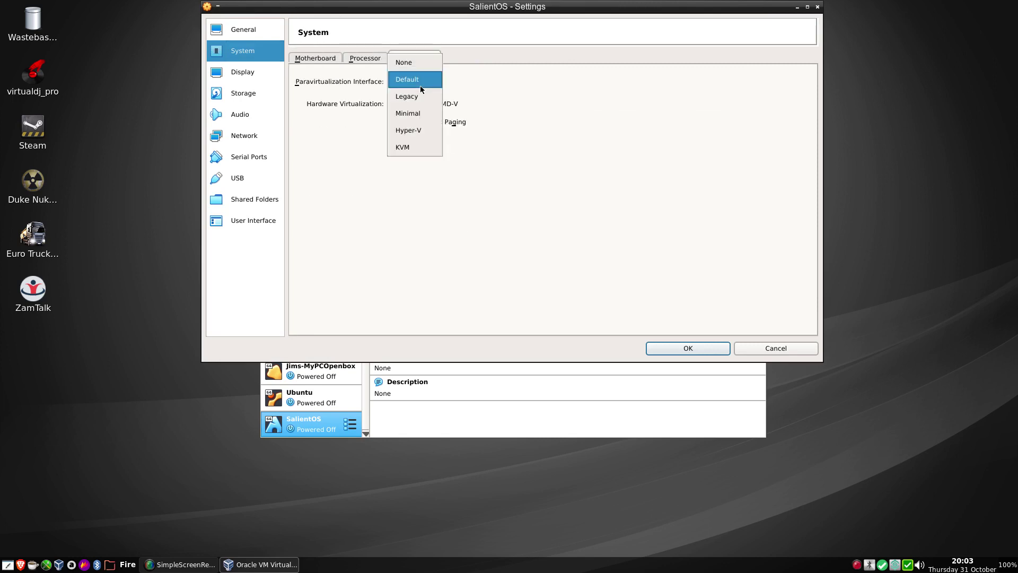
click(405, 146)
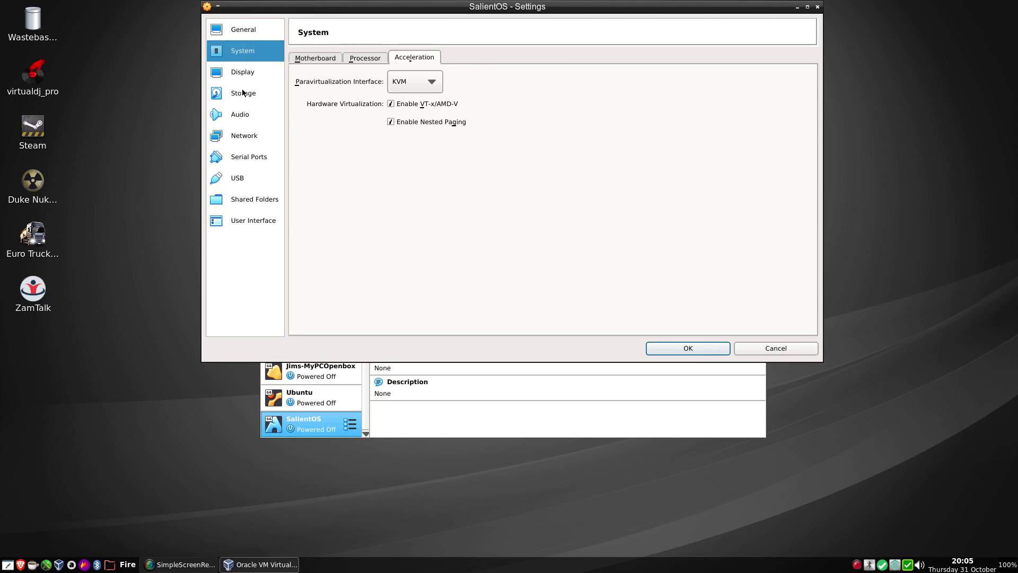
Set the video memory to 128 MB, attach salientos-xfce-v19.11-x86_64.iso to the empty IDE optical drive, and save the settings
click(243, 72)
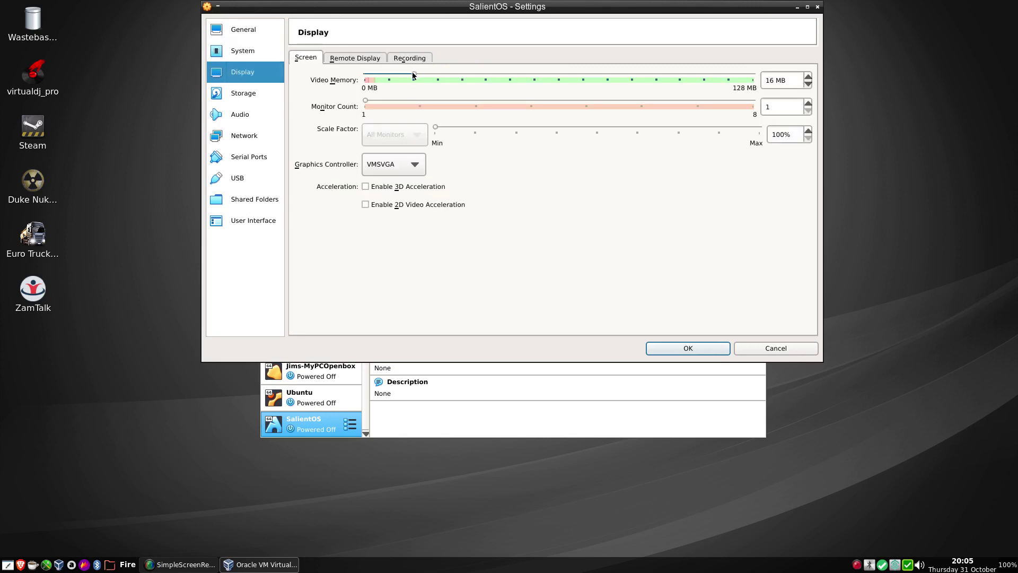
drag(413, 74, 858, 89)
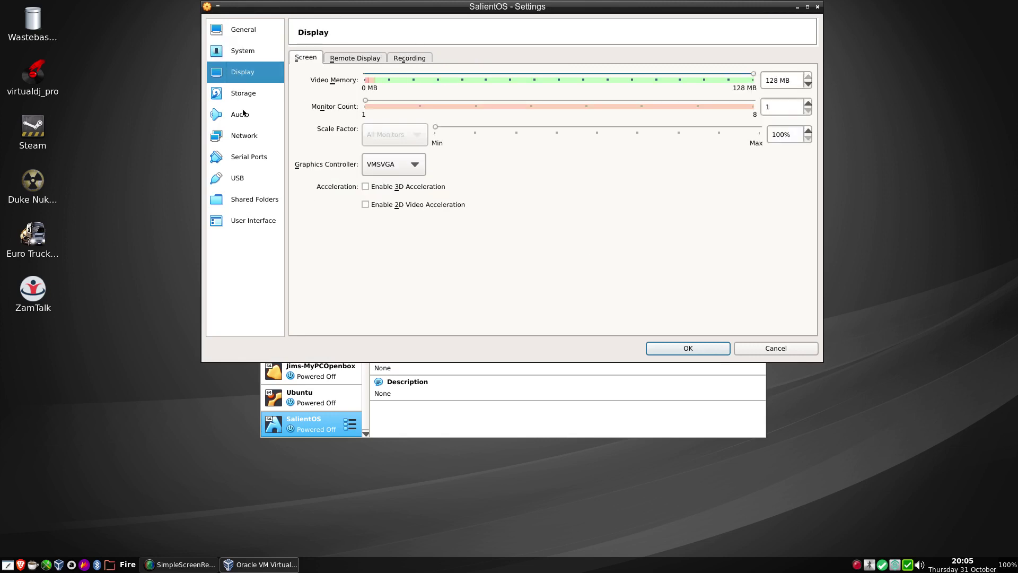
click(237, 92)
click(333, 87)
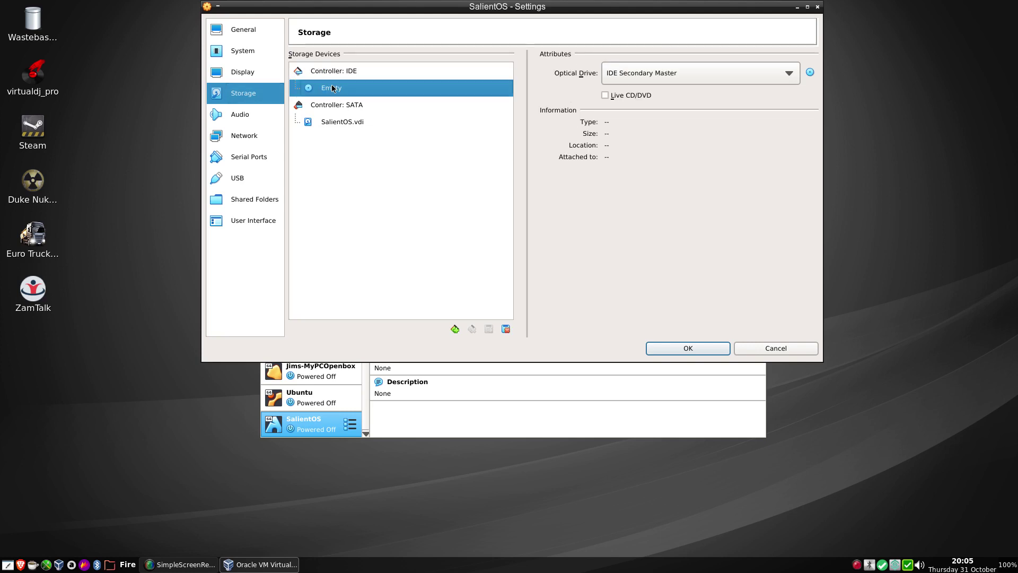
click(811, 75)
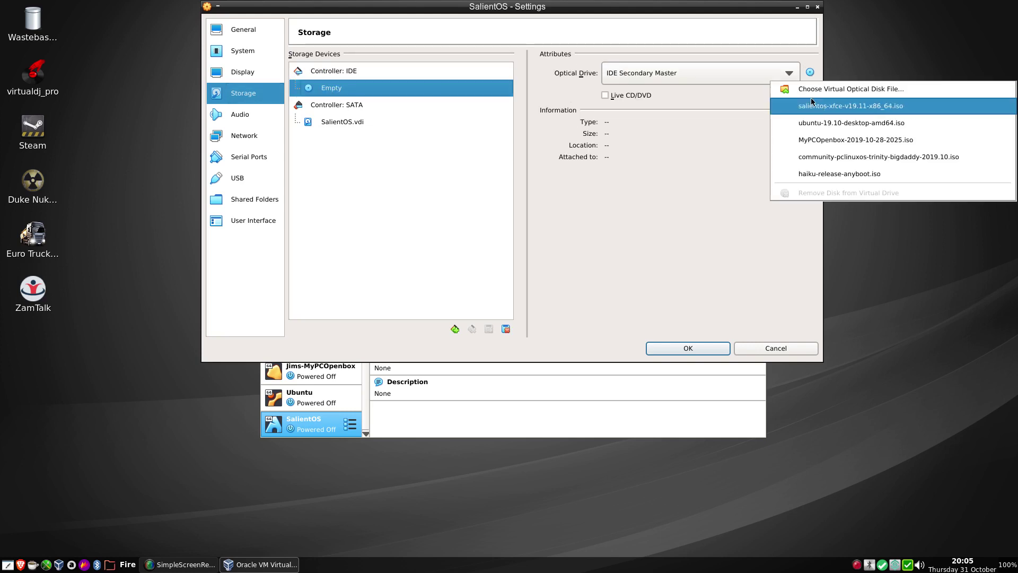
click(811, 101)
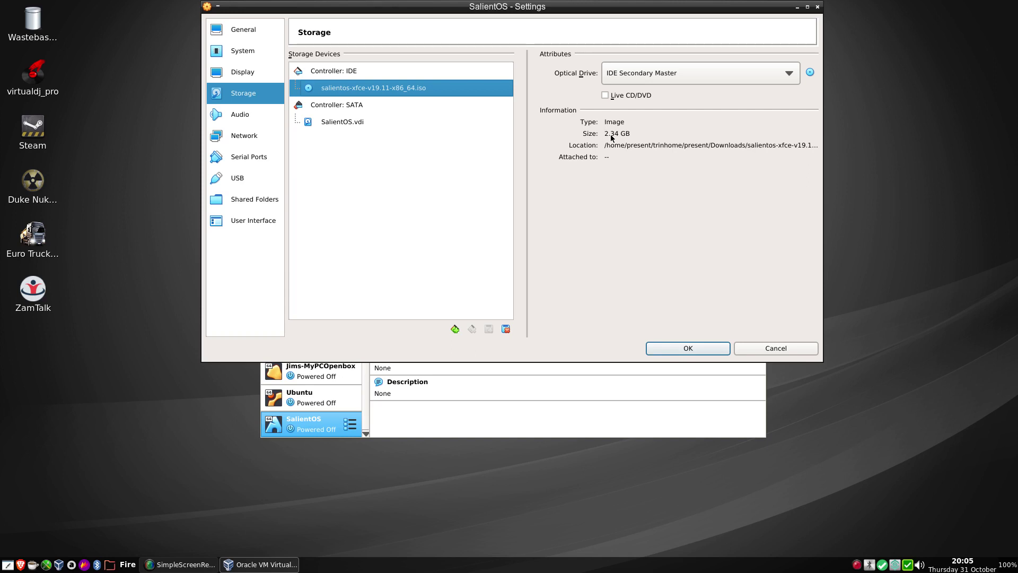
click(684, 352)
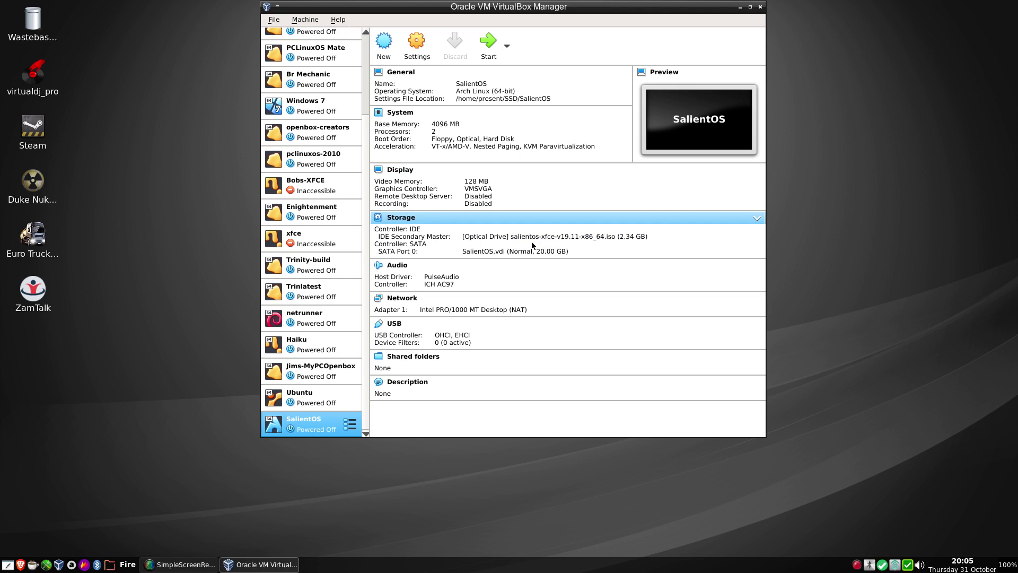
Start the SalientOS machine, minimize the manager window, and boot the live medium with the Boot Salient OS (x86_64) entry
click(482, 41)
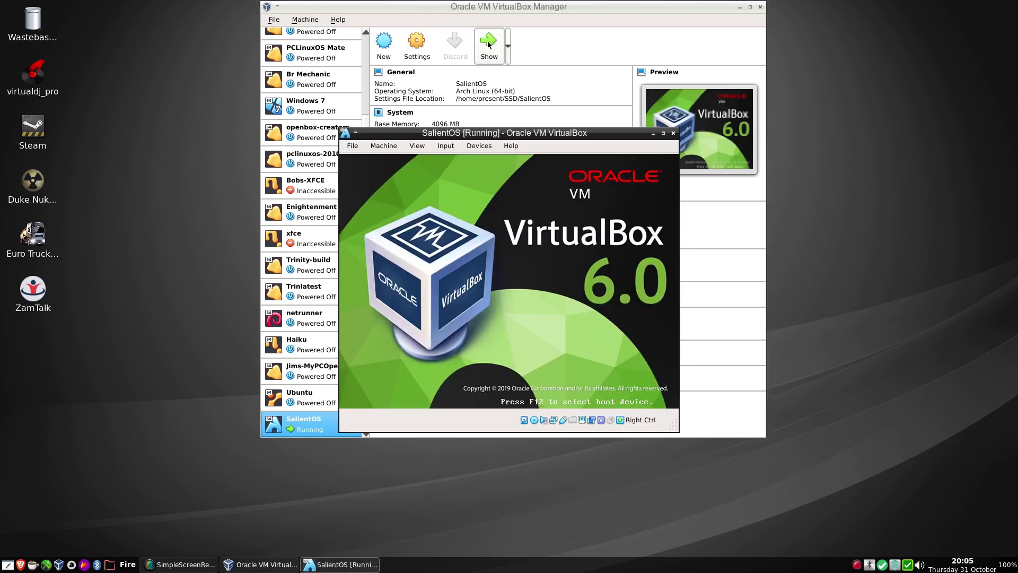
click(740, 6)
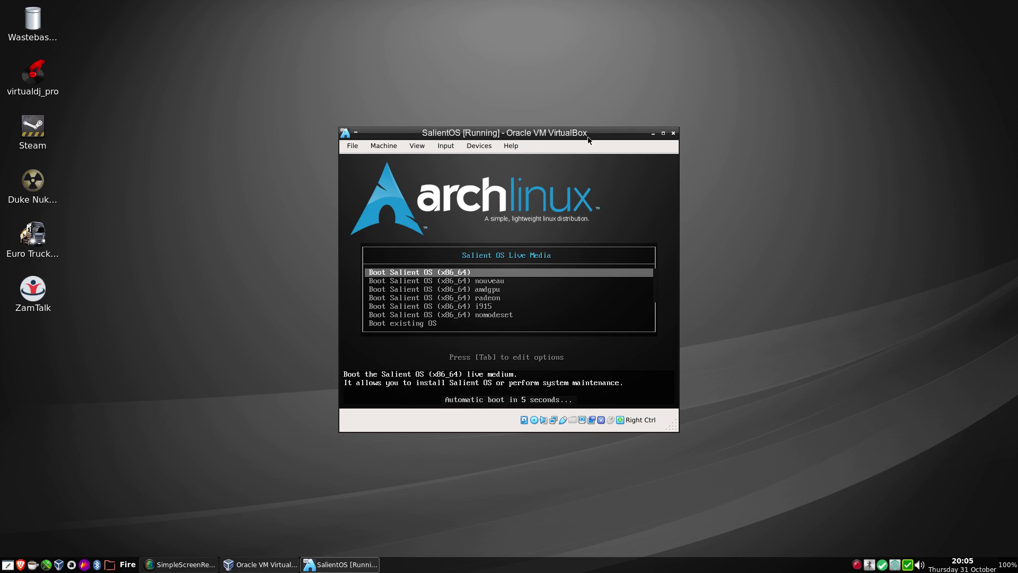
key(Return)
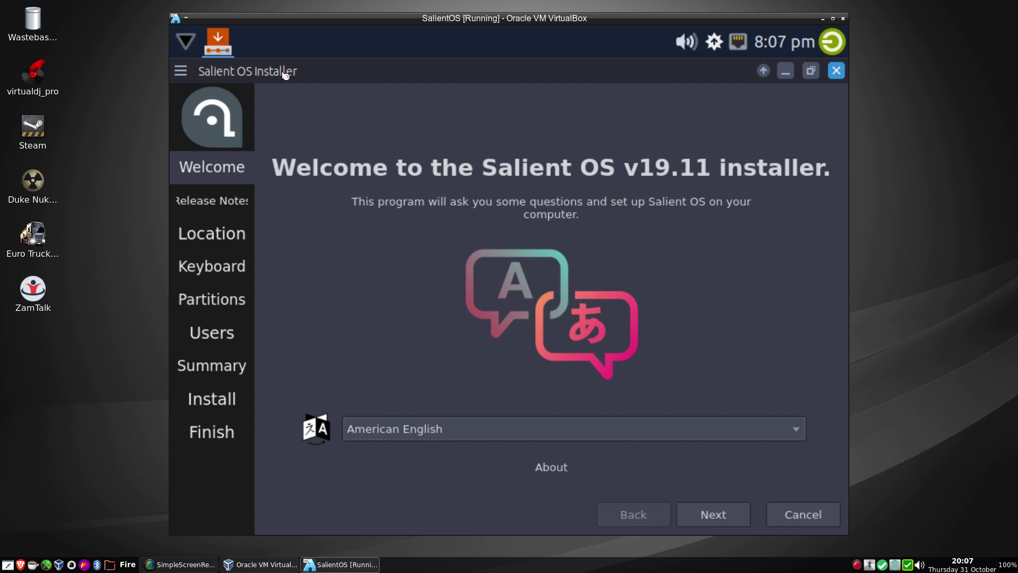
Set the installer language to British English (United Kingdom) and view the information about the Calamares installer
click(182, 76)
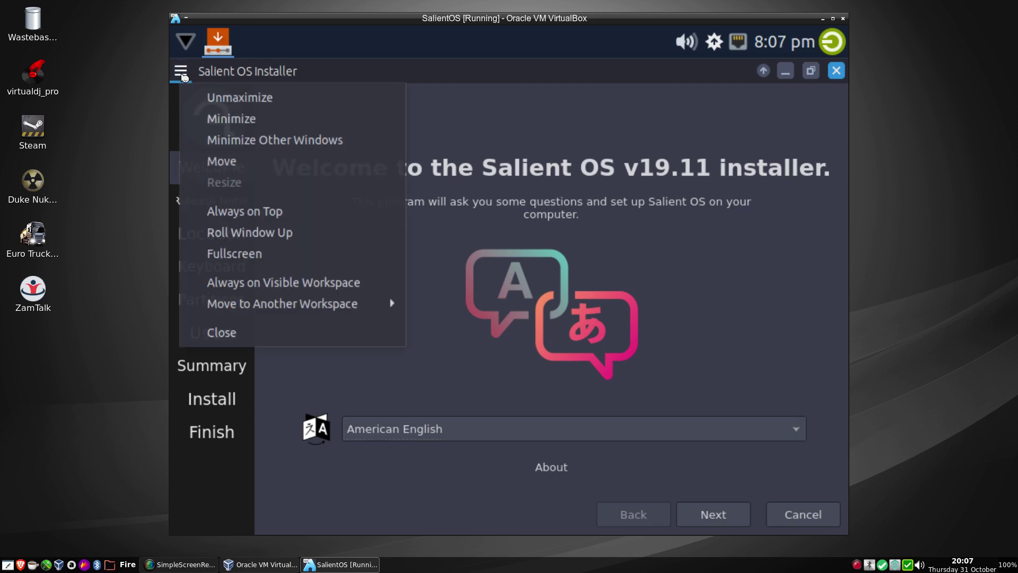
click(503, 327)
click(486, 427)
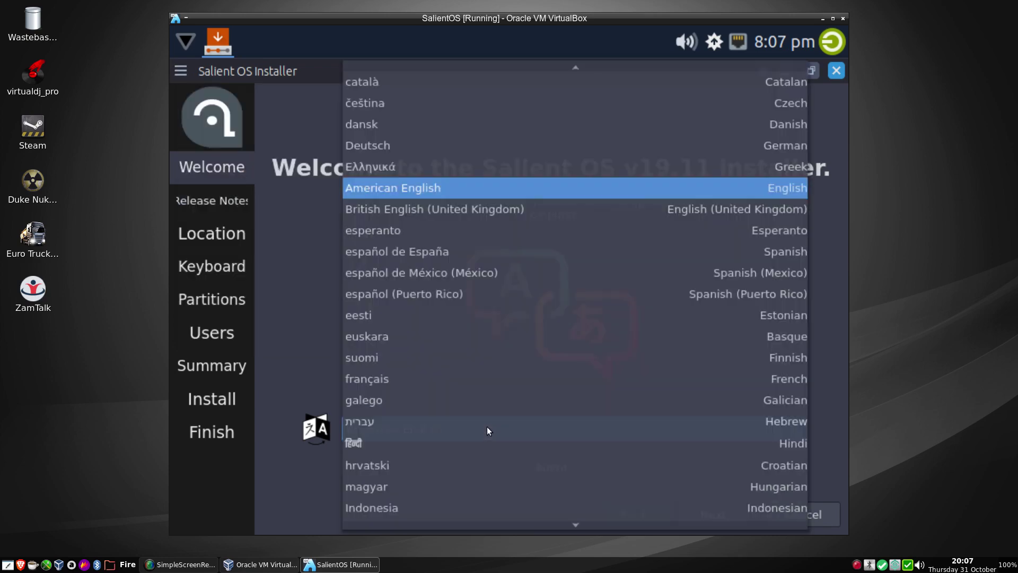
click(426, 209)
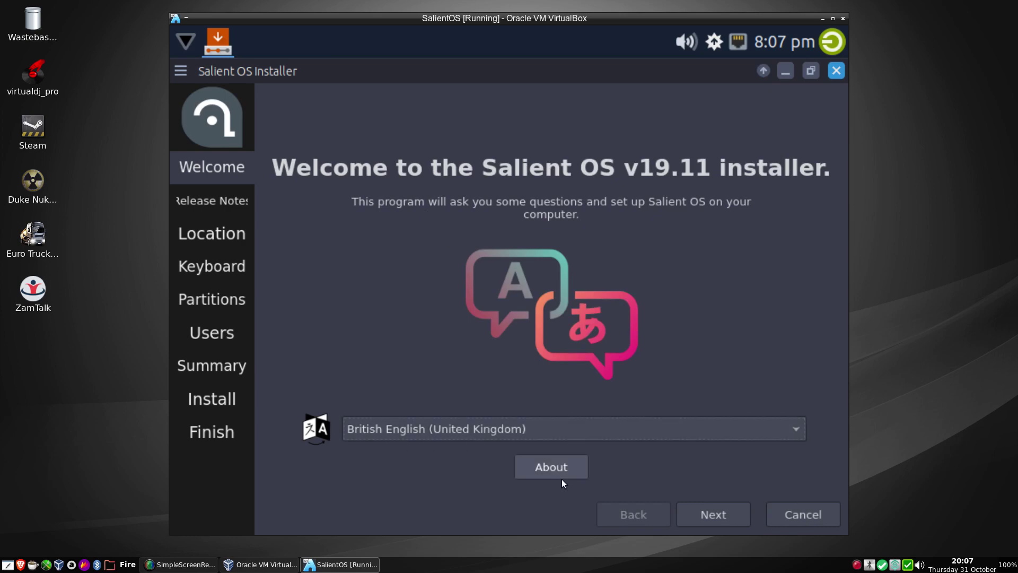
click(546, 469)
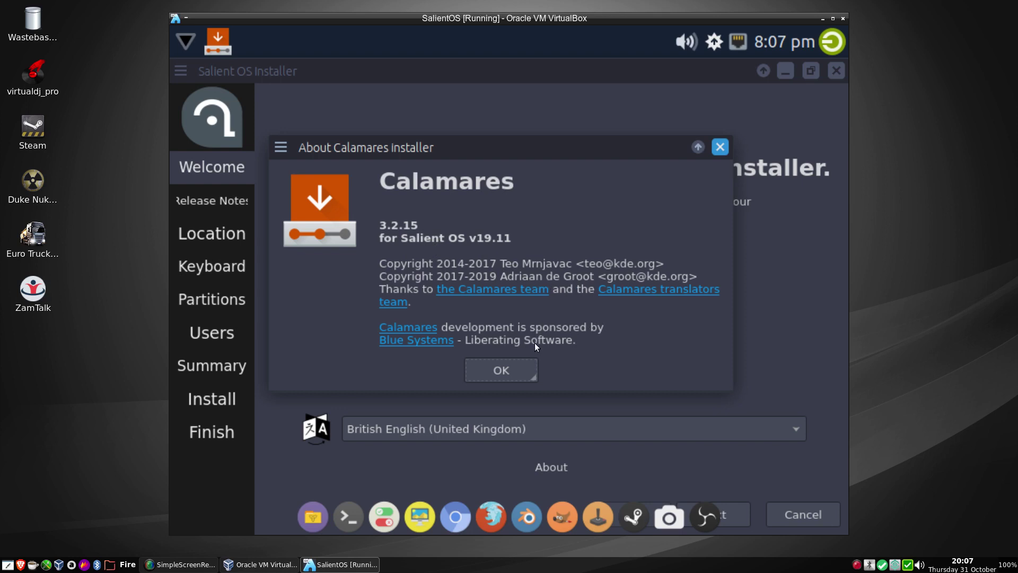
click(507, 370)
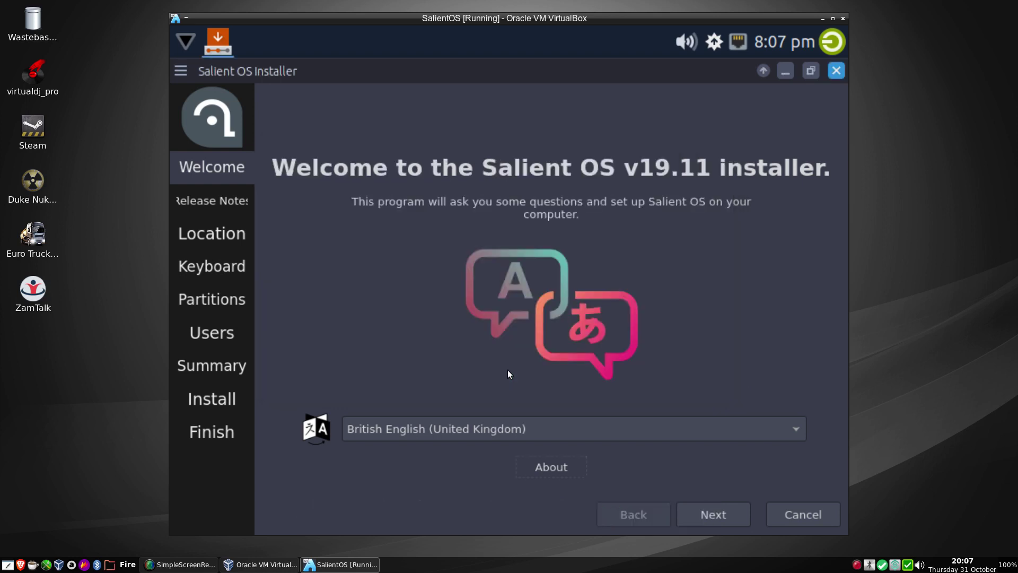
Read the Salient OS v19.11 release notes, from the changelog through the UEFI, partitioning and nVidia driver instructions
click(698, 512)
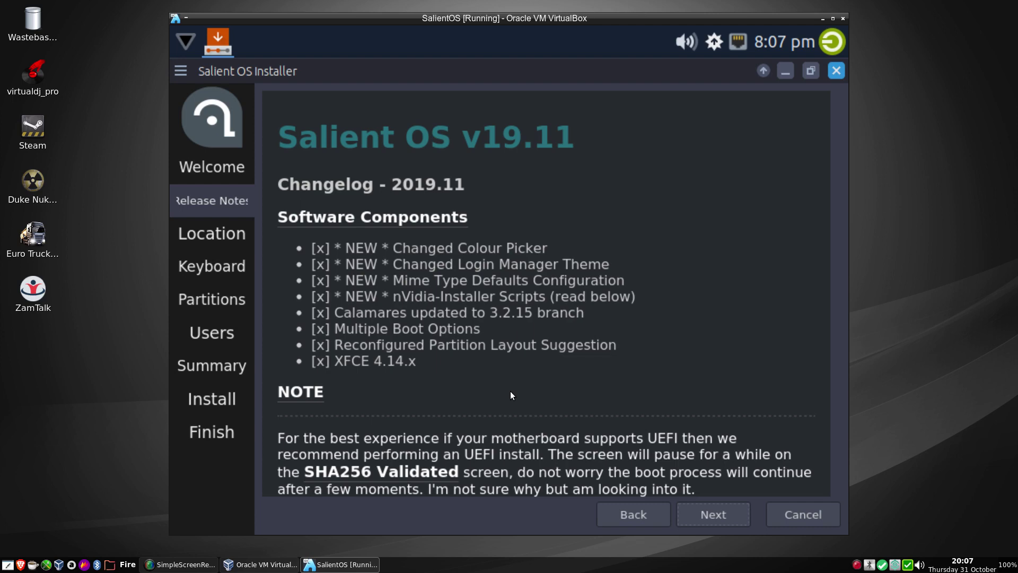
scroll(503, 311, down, 3)
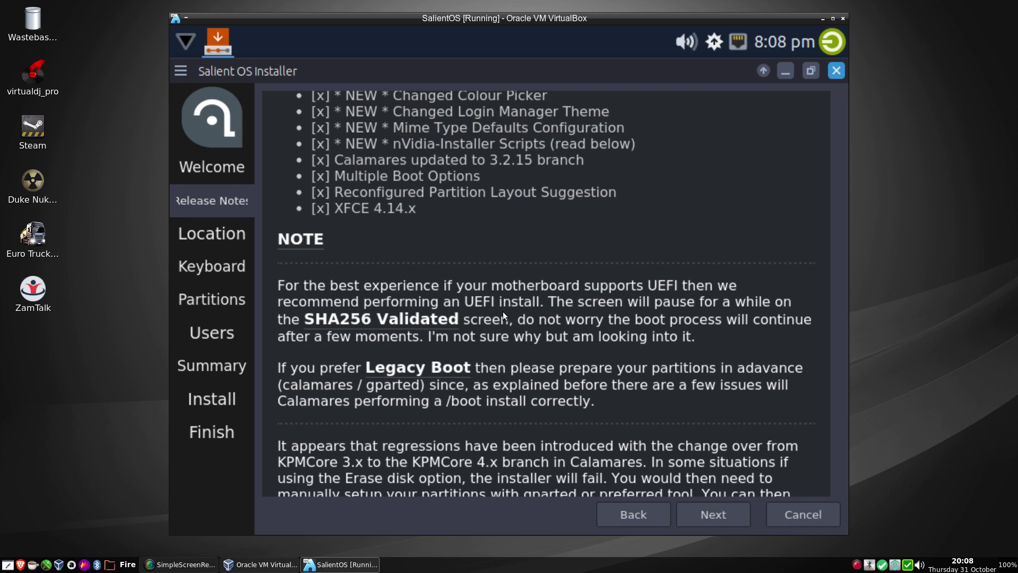
scroll(503, 310, down, 3)
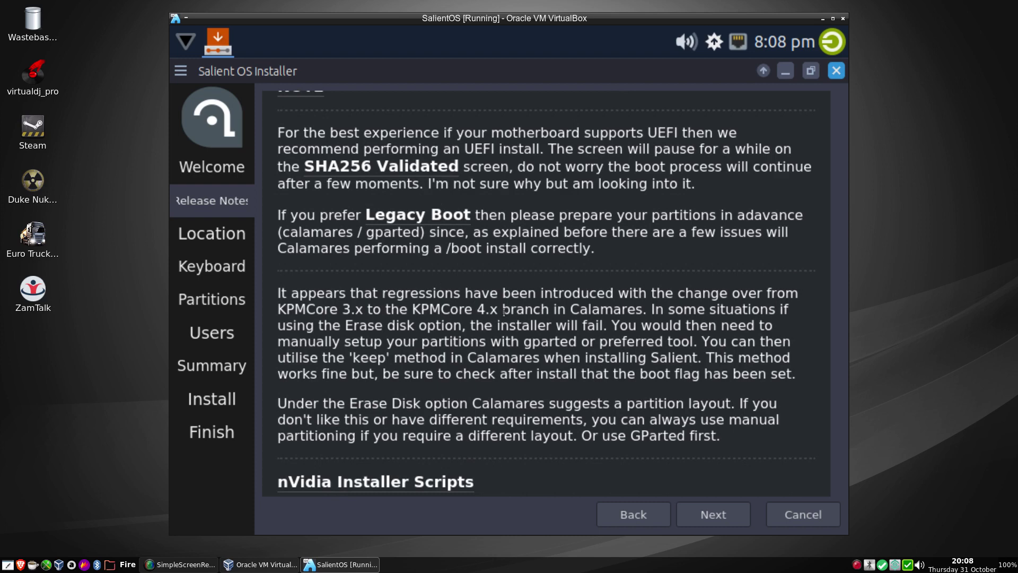
scroll(504, 311, down, 1)
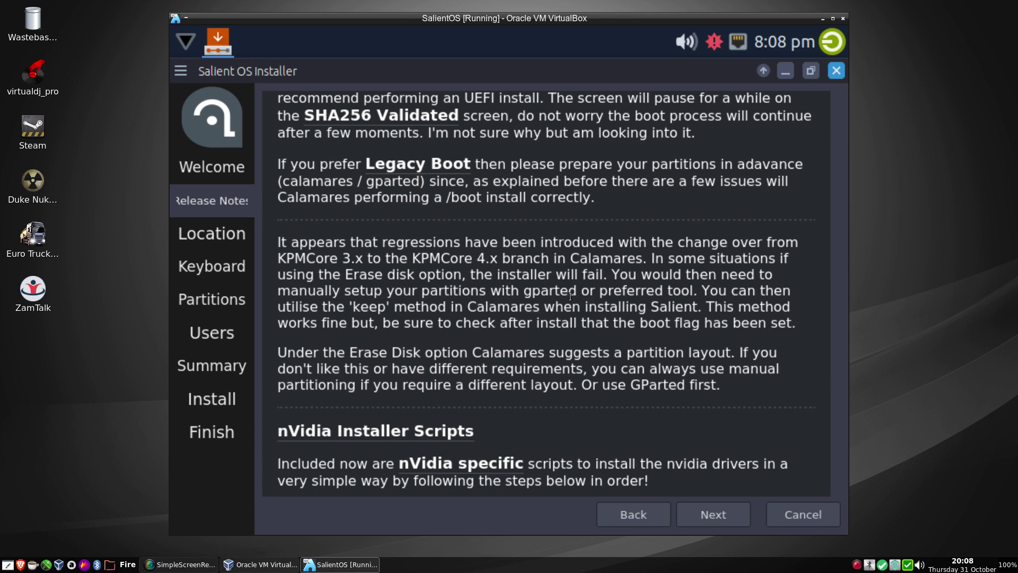
scroll(484, 309, down, 3)
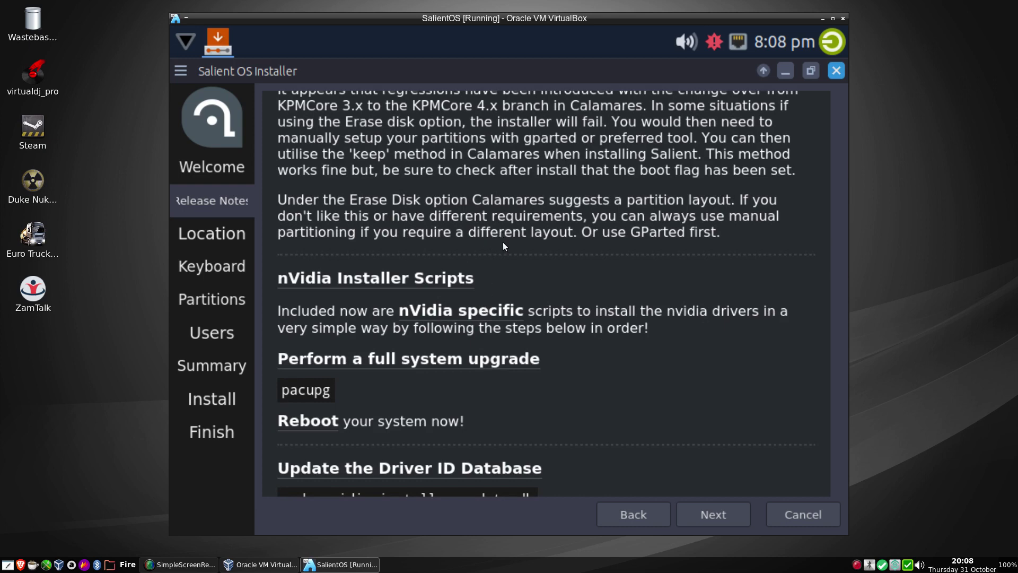
scroll(519, 249, down, 2)
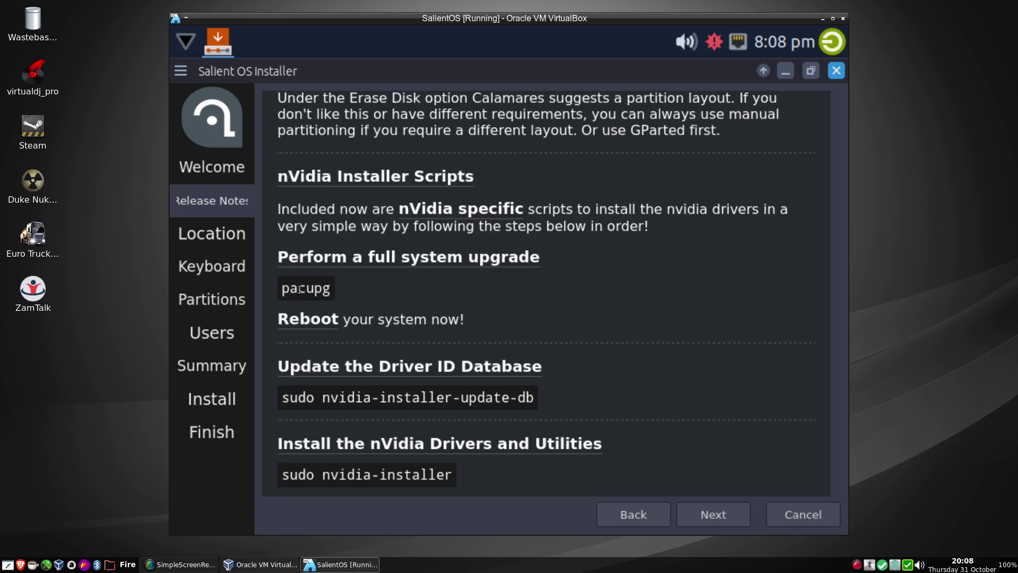
drag(281, 288, 329, 290)
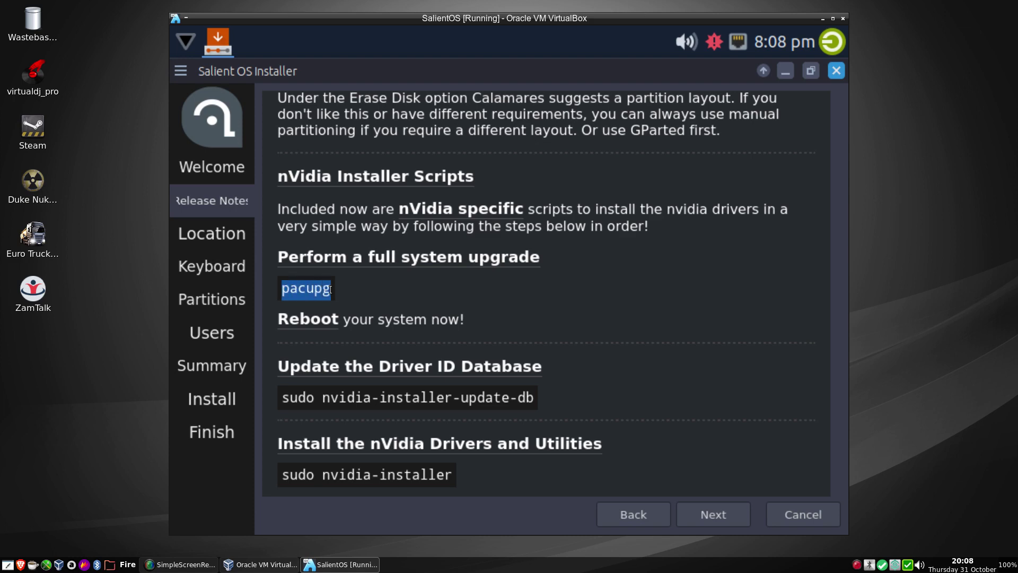
click(408, 287)
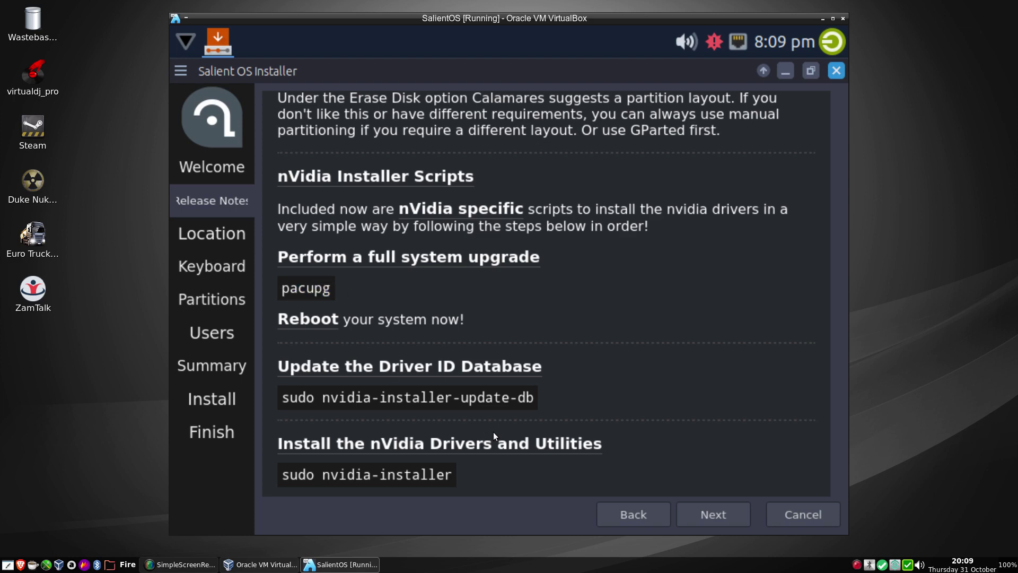
Leave the release notes, accept the preset location, and proceed to the installer's keyboard settings
click(712, 520)
click(712, 520)
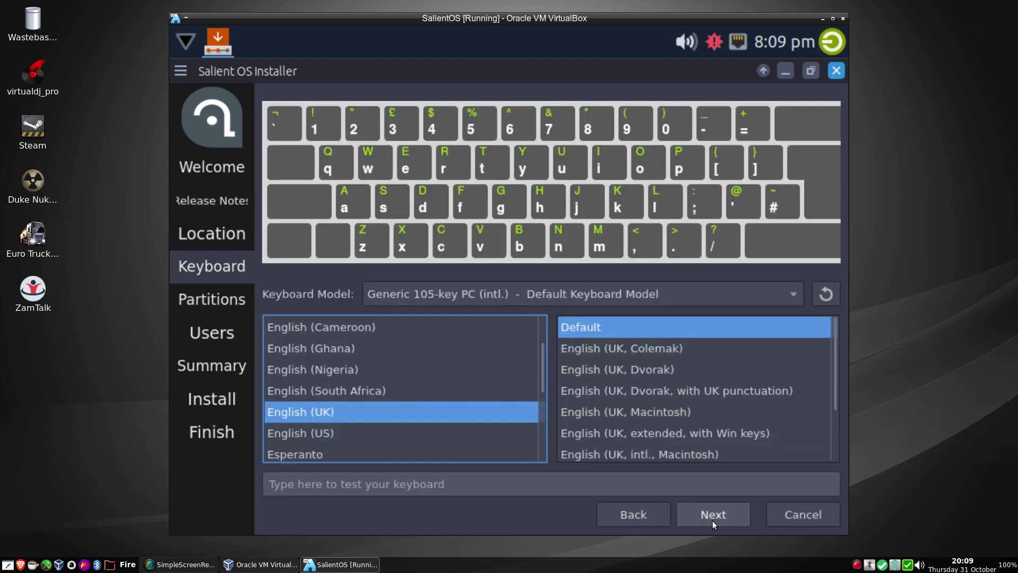
Accept the English (UK) default keyboard layout and set partitioning to erase the VBOX HARDDISK with no swap
click(711, 520)
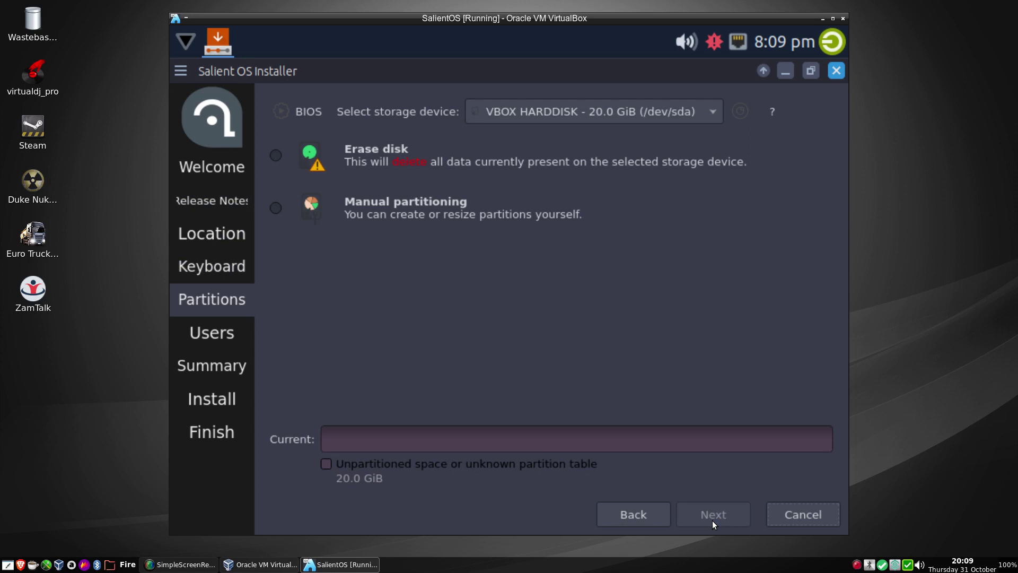
click(276, 155)
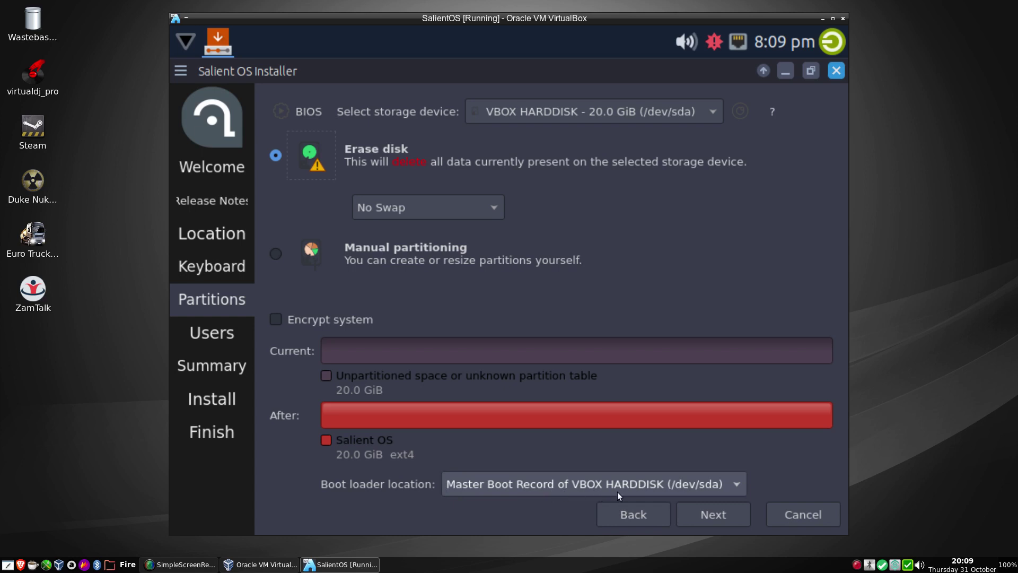
click(717, 516)
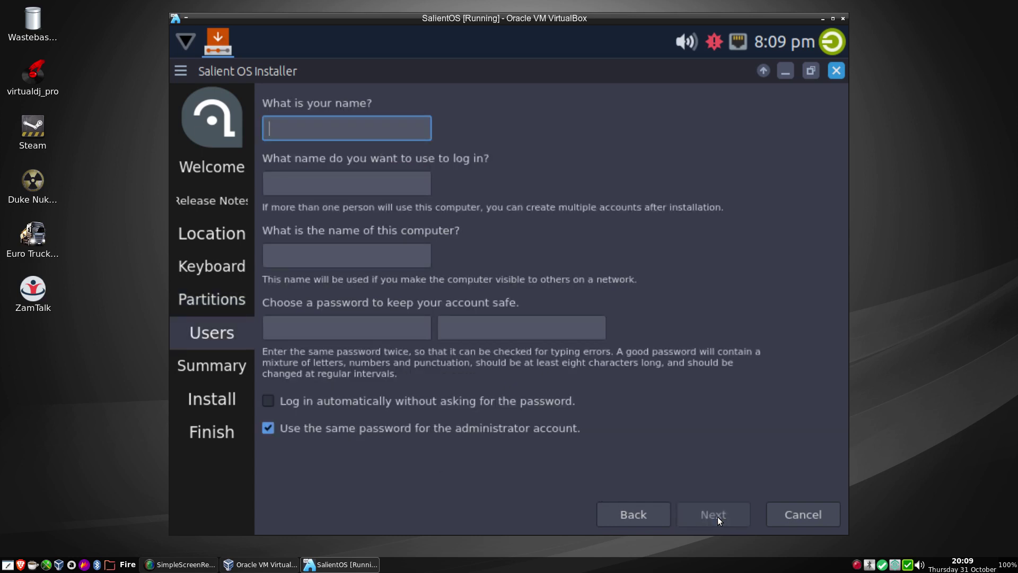
Create the user account with the user's name, login name present, and the account password entered twice, and proceed to the summary
text(Alie)
key(Tab)
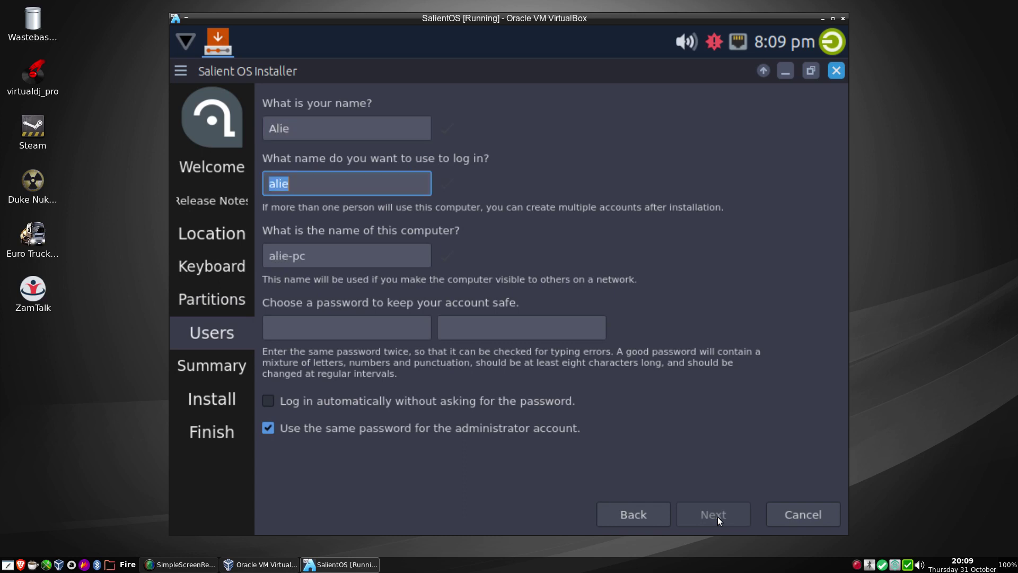
text(present)
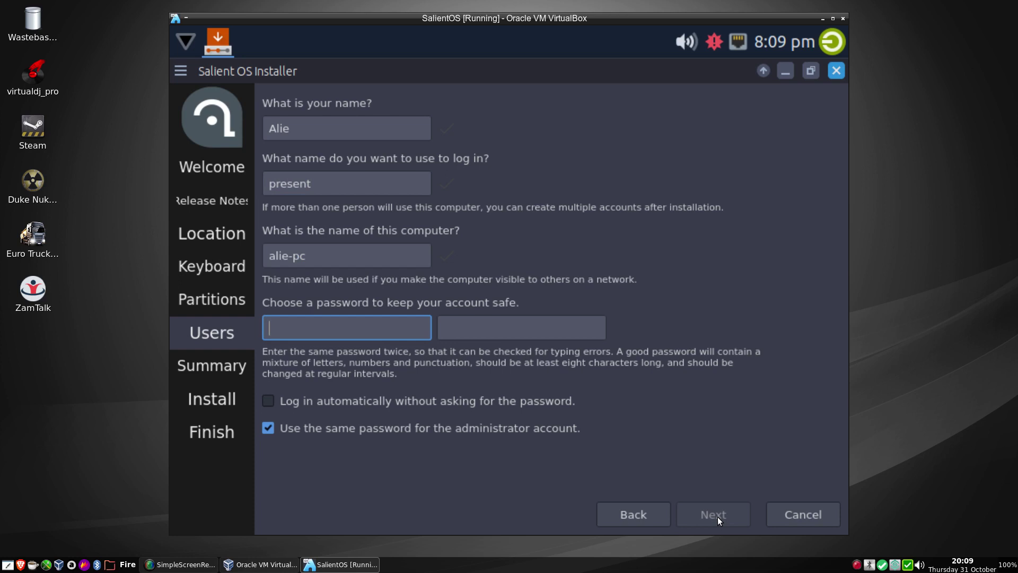
text(******)
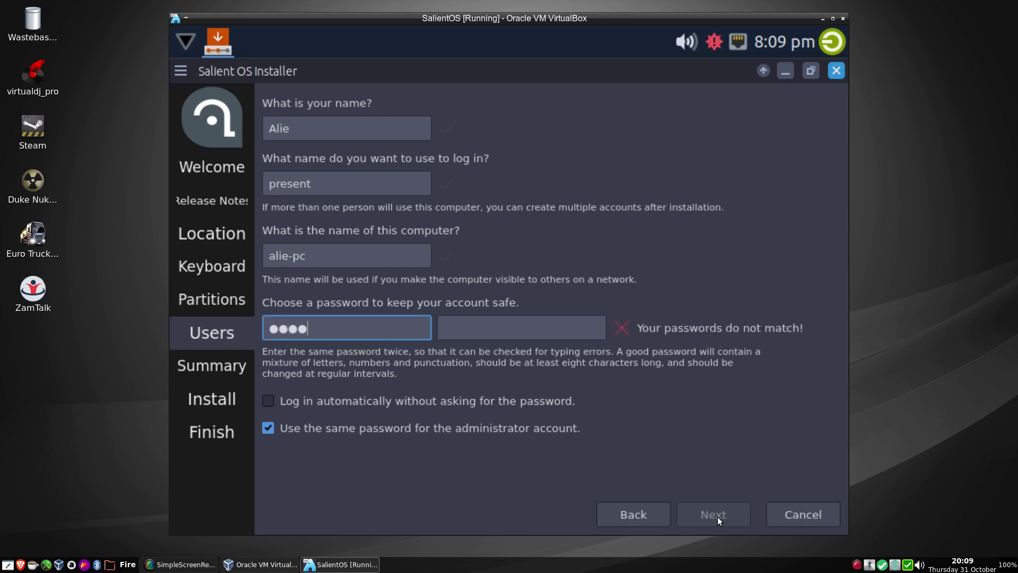
key(Tab)
text(*****)
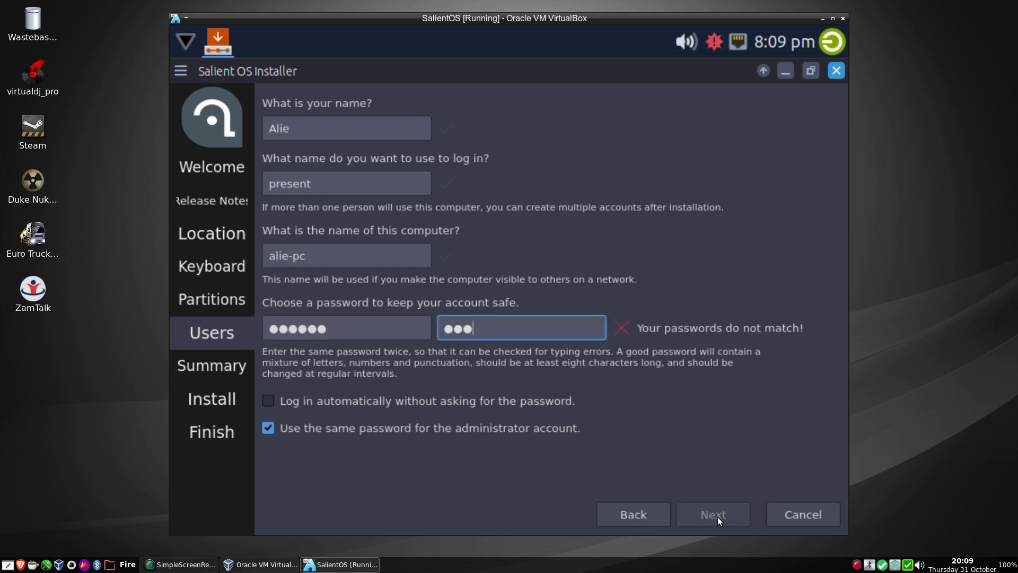
text(*)
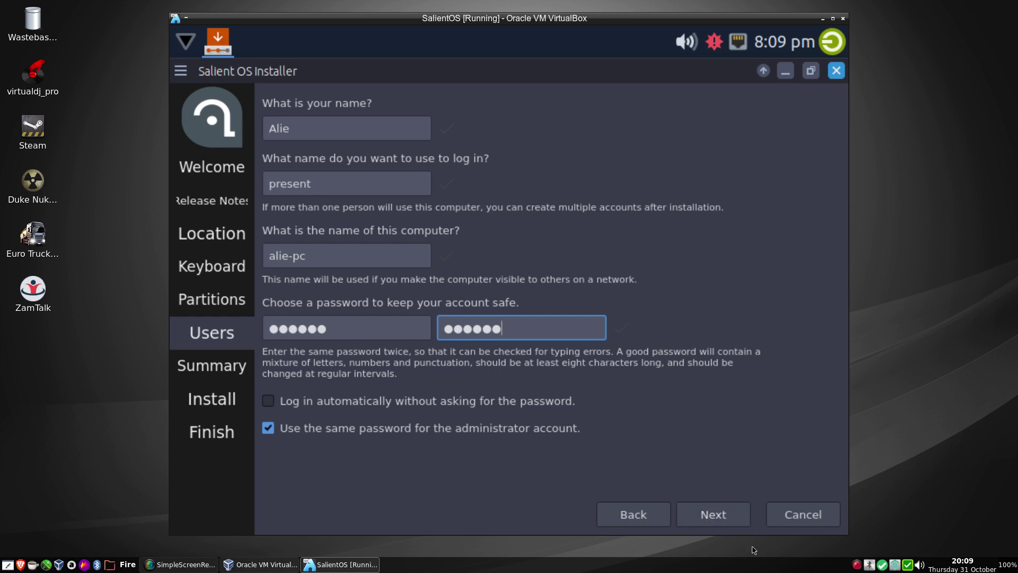
click(706, 515)
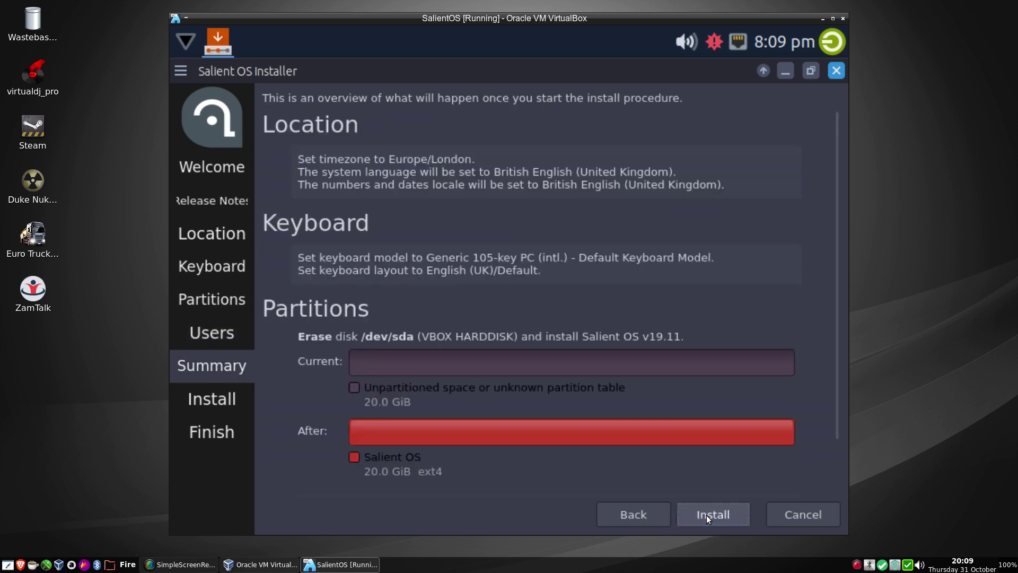
Install Salient OS v19.11 to the disk, confirm the changes, and finish the installer with Restart now enabled
click(706, 514)
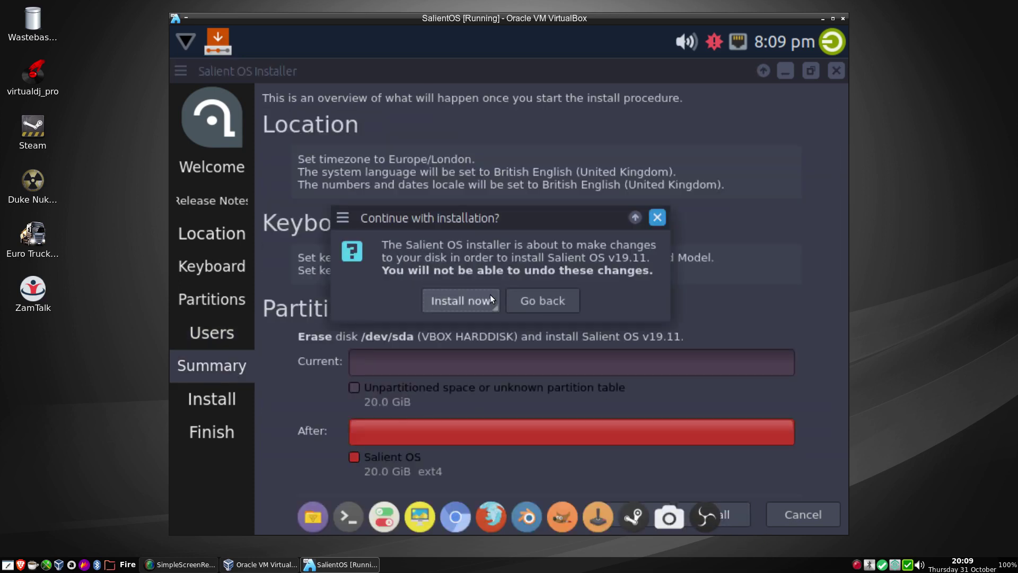
click(460, 300)
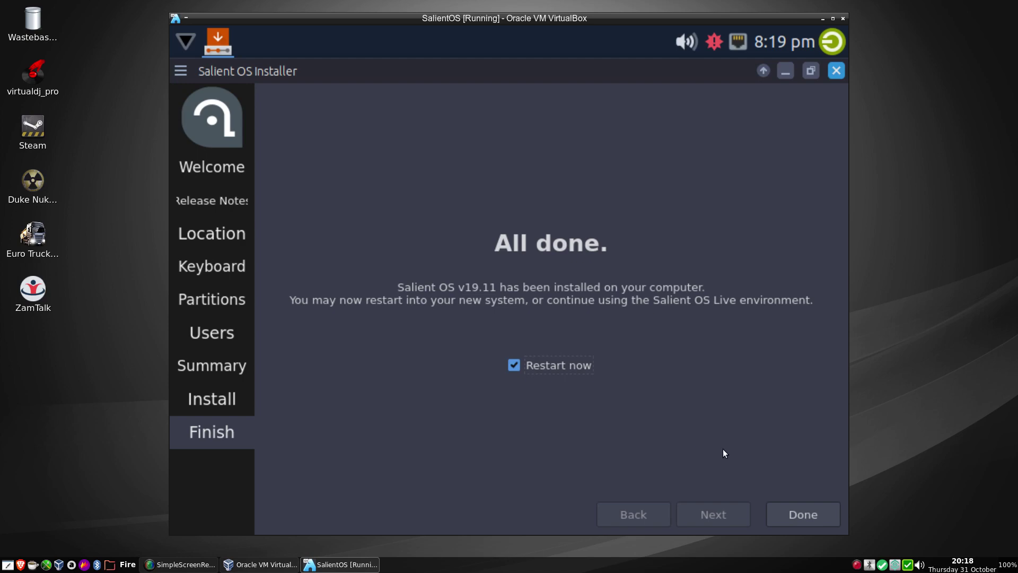
click(790, 511)
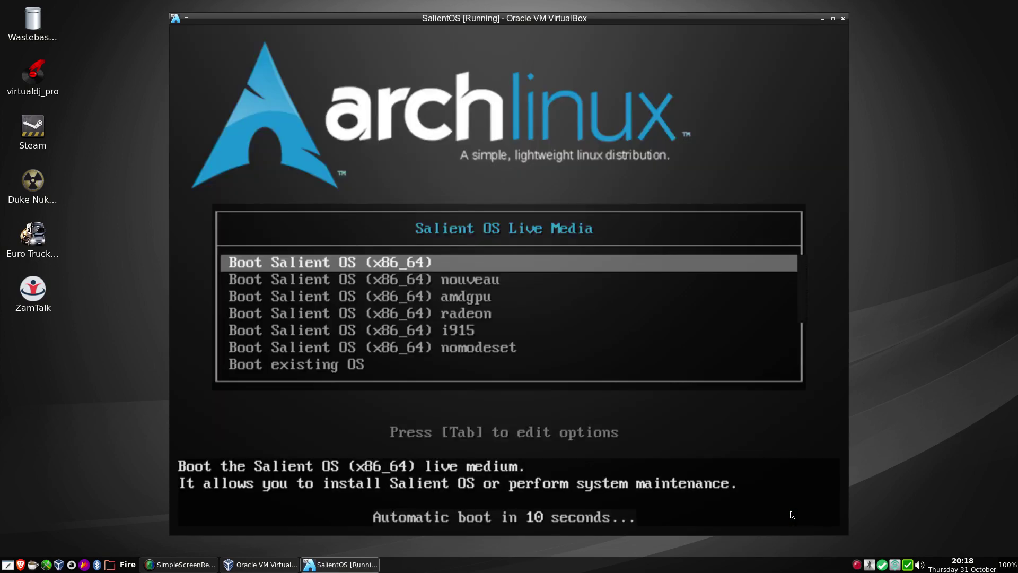
Look through the Salient OS Live Media boot entries, from the default x86_64 entry and graphics driver variants to Boot existing OS
key(Down)
key(Down)
key(Down)
key(Down)
key(Down)
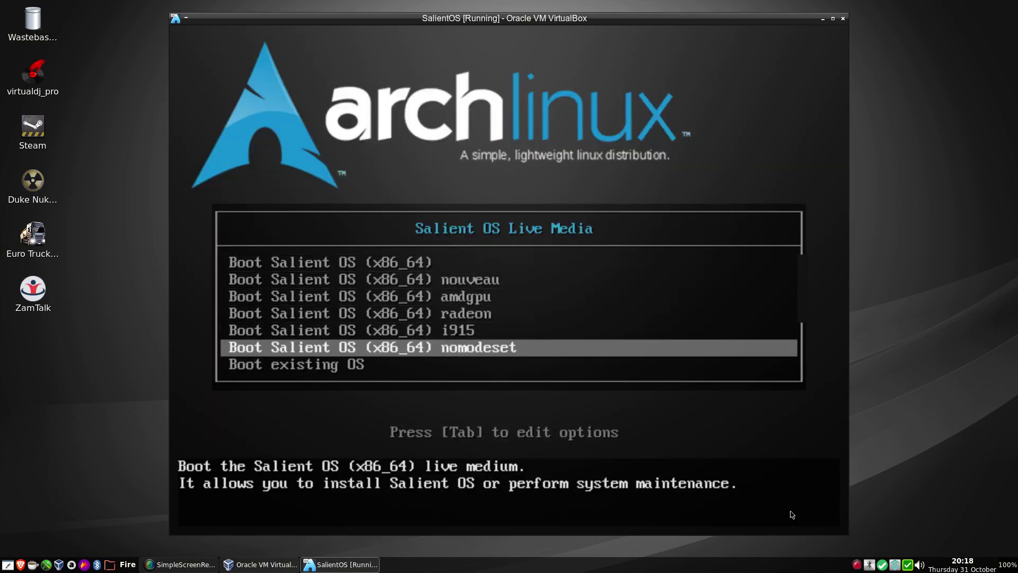
key(Down)
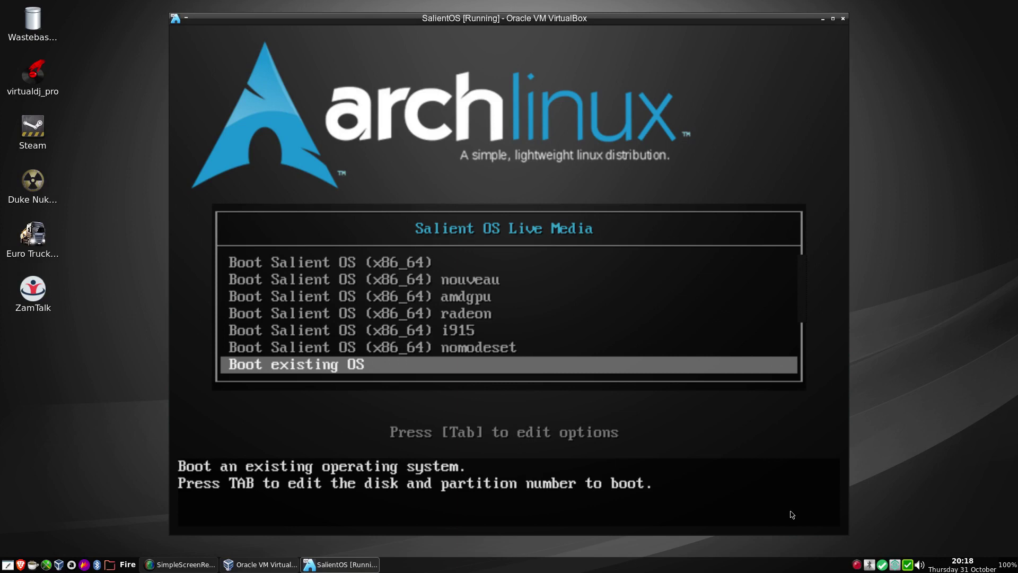
key(Up)
key(Up)
key(Up)
key(Up)
key(Up)
key(Up)
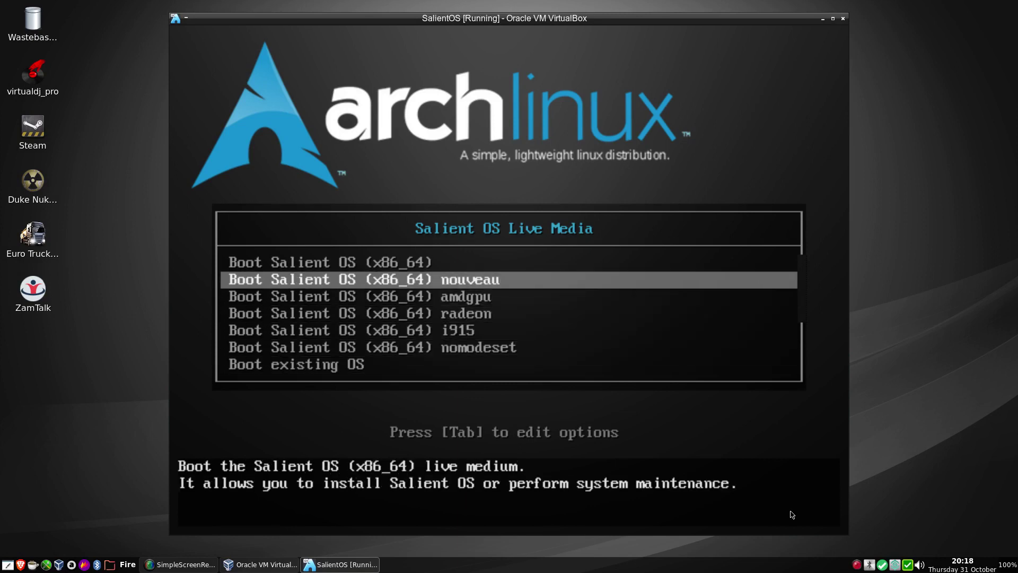
key(Down)
key(Down)
key(Down)
key(Down)
key(Down)
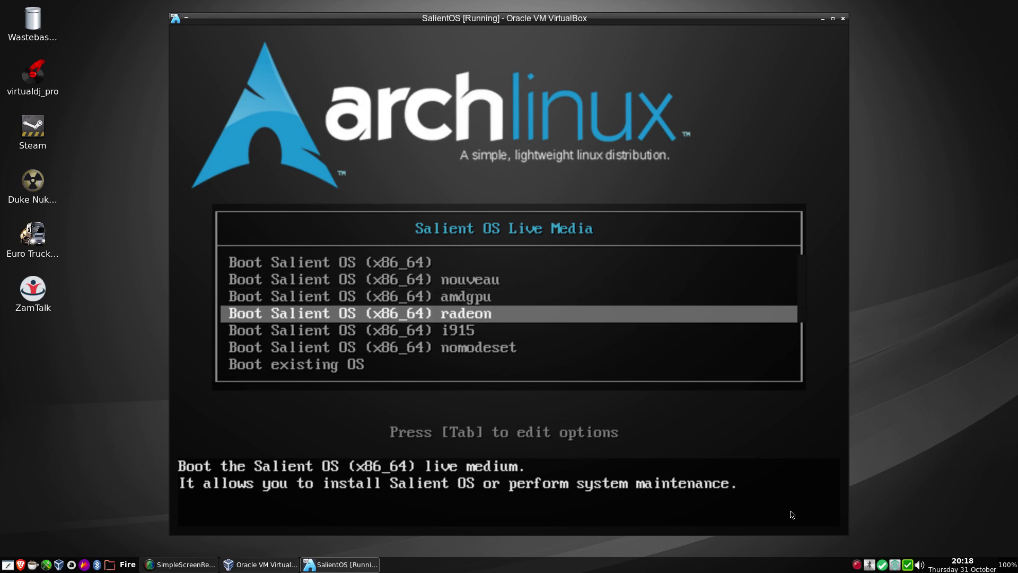
key(Up)
key(Up)
key(Up)
key(Up)
key(Up)
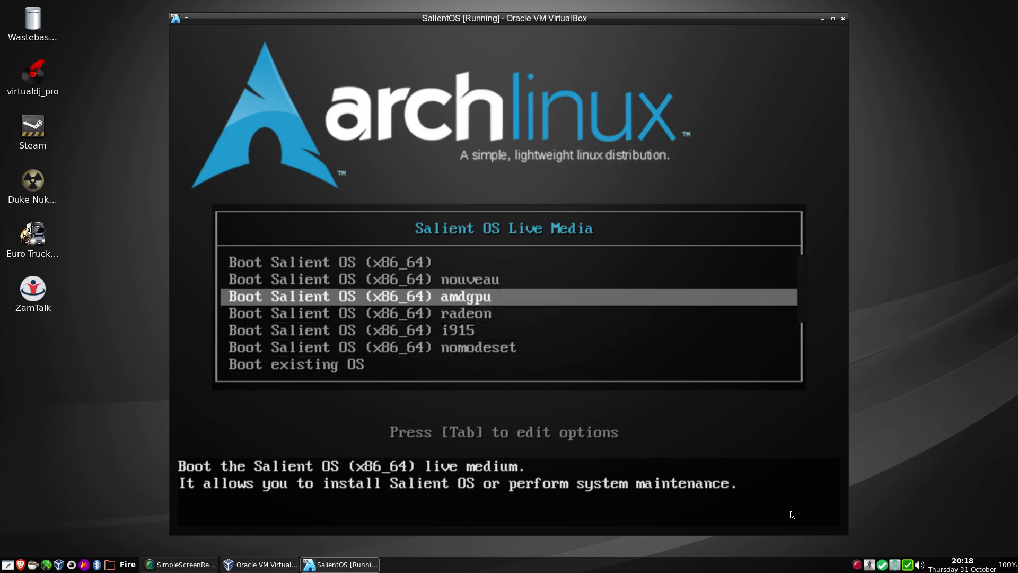
key(Down)
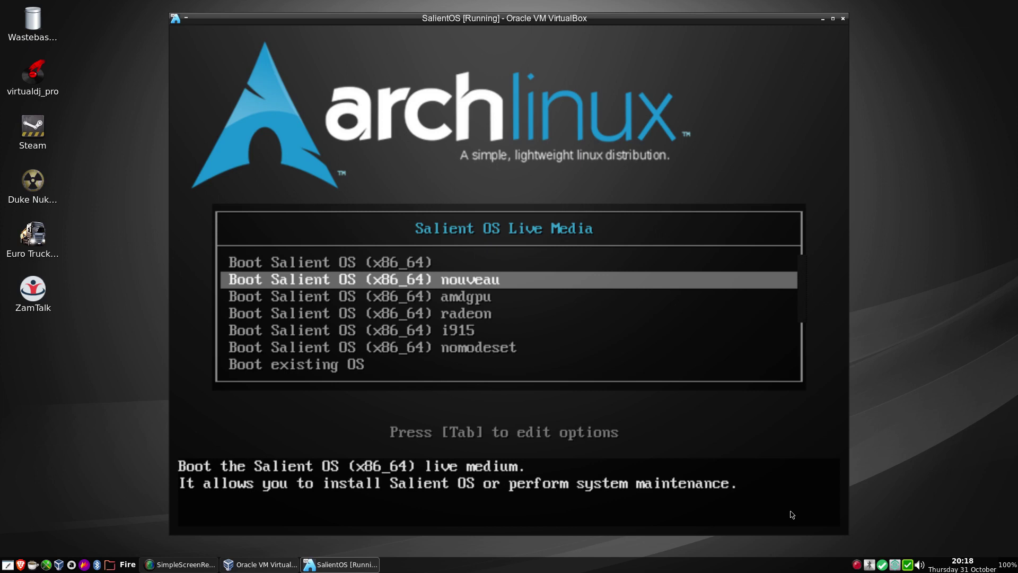
Boot the installed system from the live media menu with the Boot existing OS entry
key(Down)
key(Down)
key(Down)
key(Down)
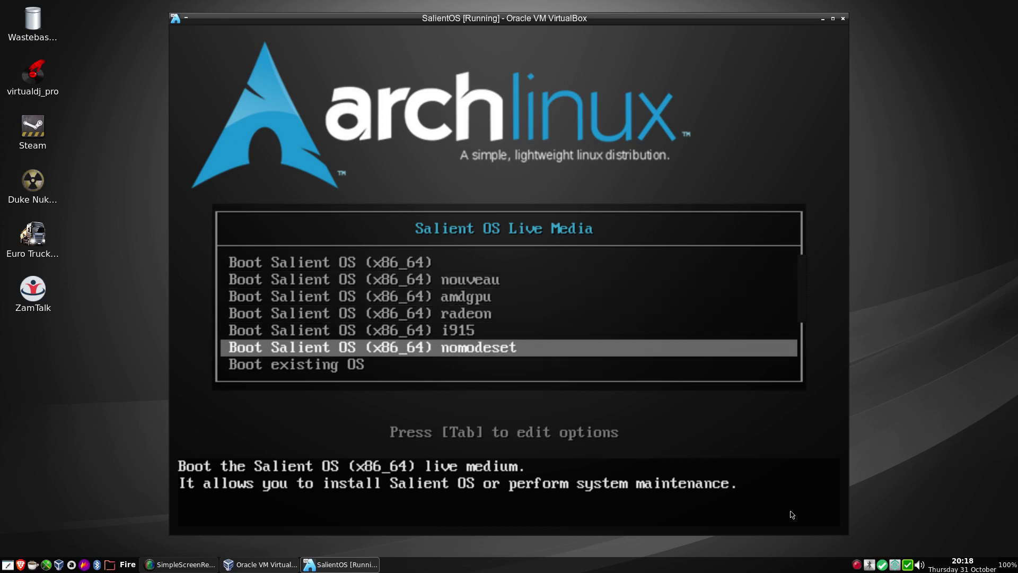
key(Down)
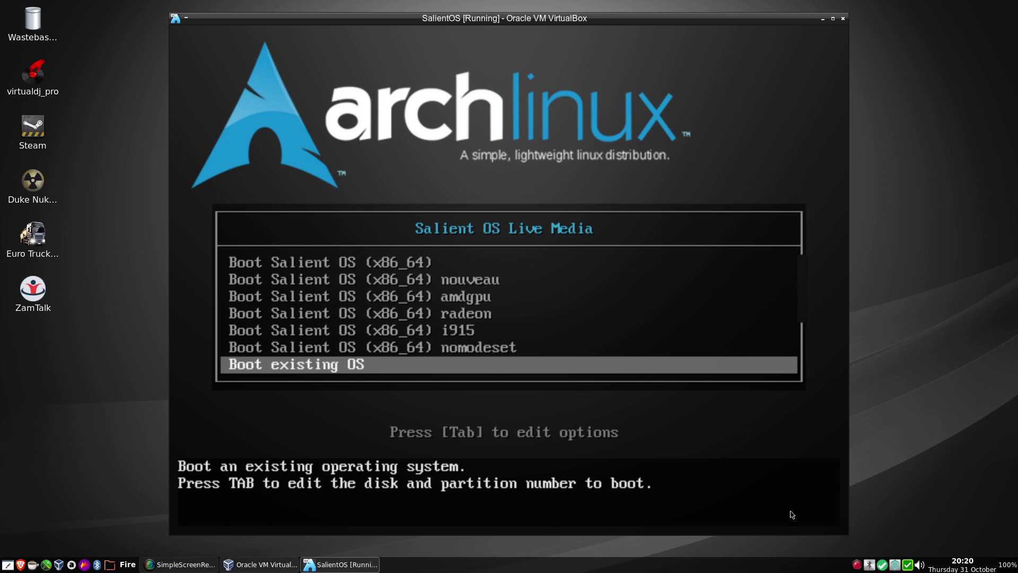
key(Up)
key(Down)
key(Return)
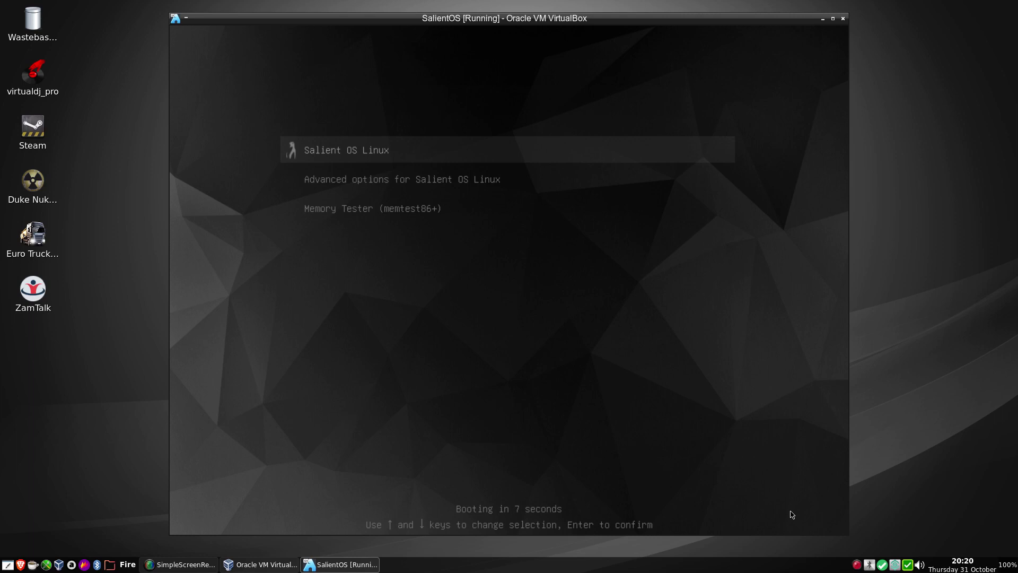
Review the advanced options for Salient OS Linux and boot the entry Salient OS Linux, with Linux linux
key(Down)
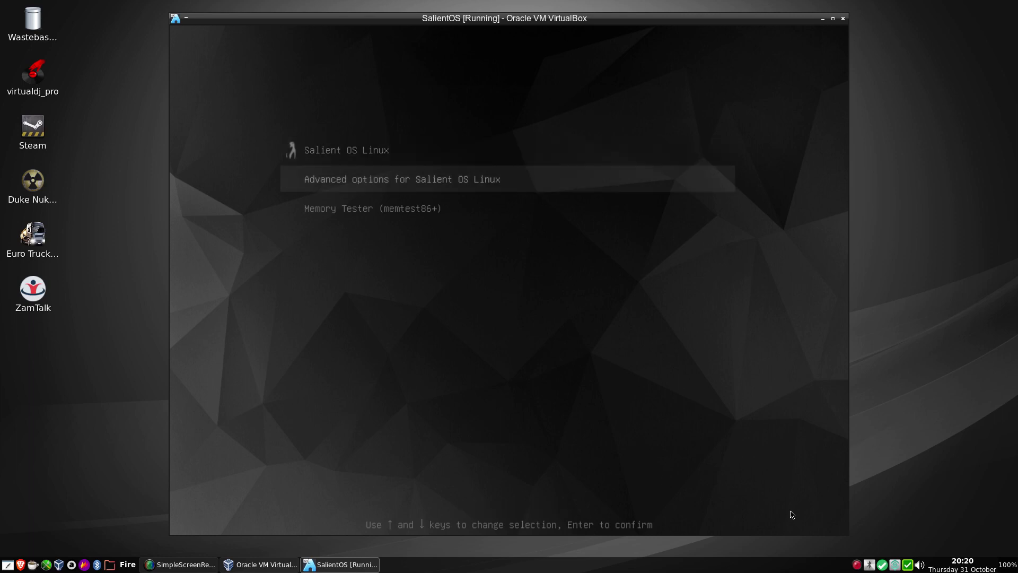
key(Return)
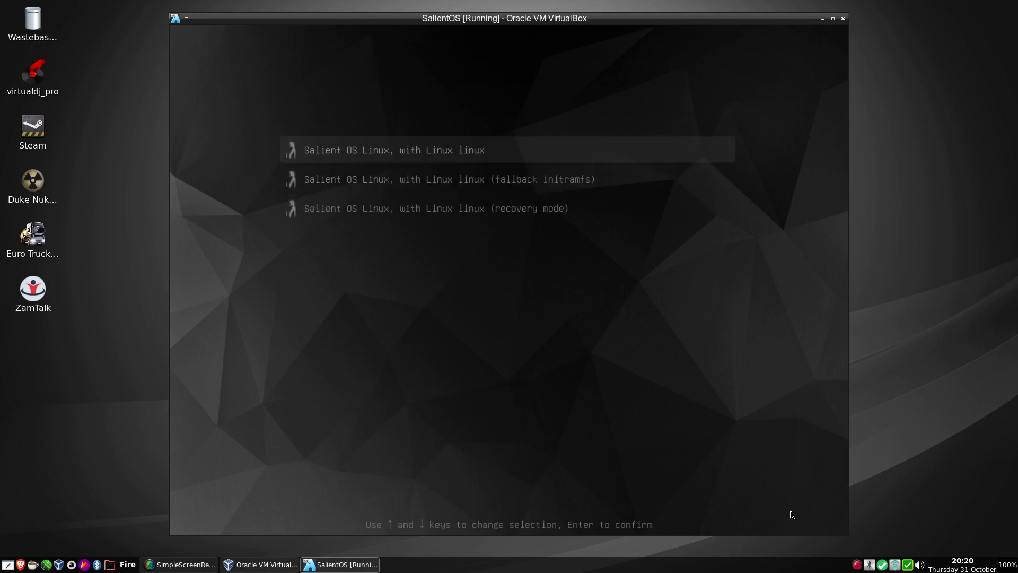
key(Down)
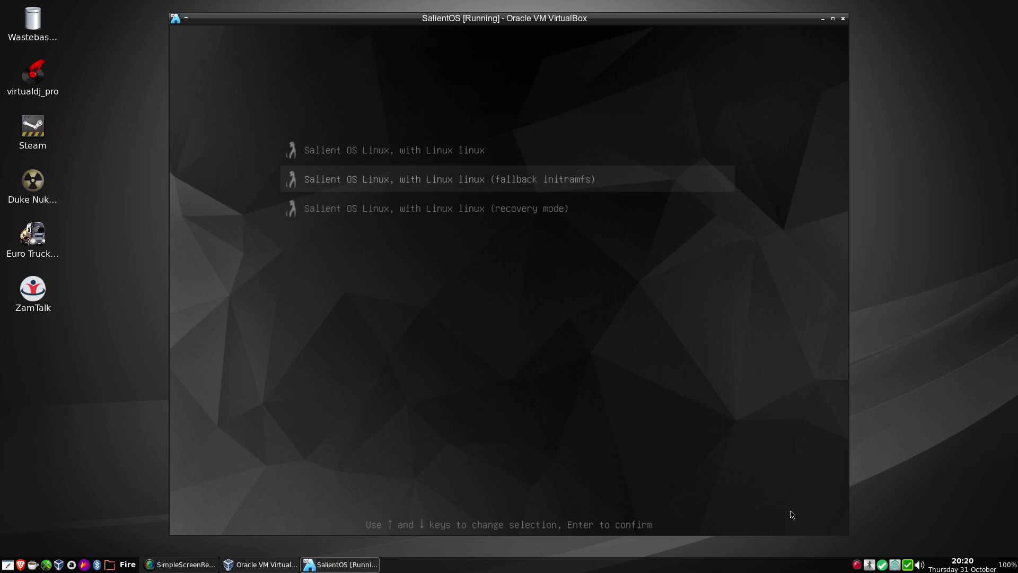
key(Down)
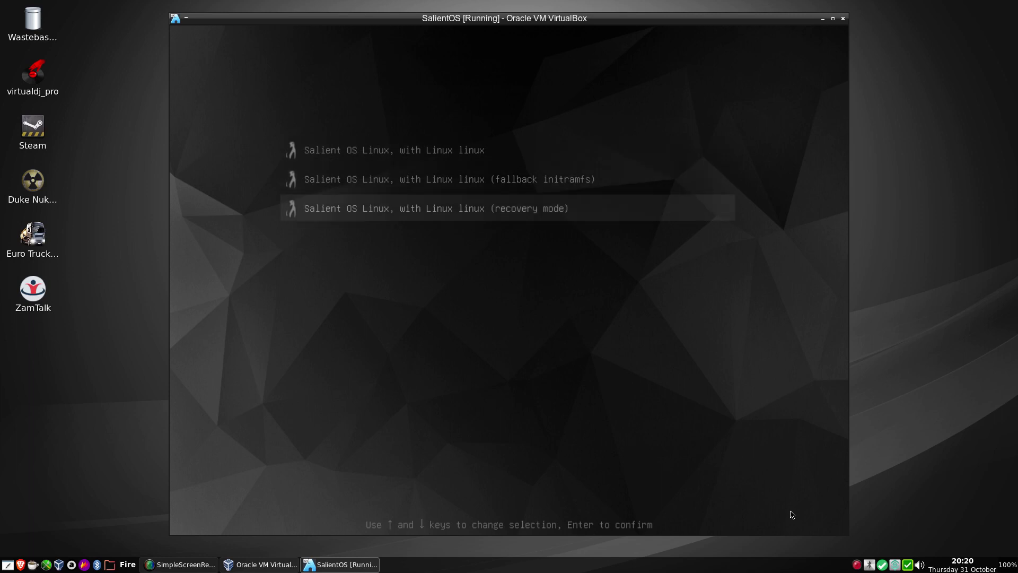
key(Up)
key(Up)
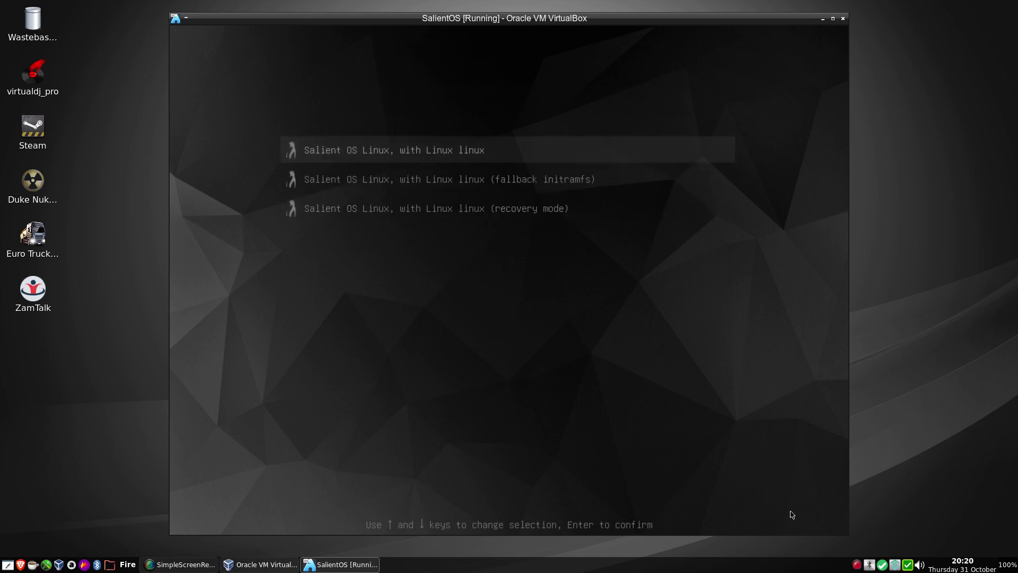
key(Return)
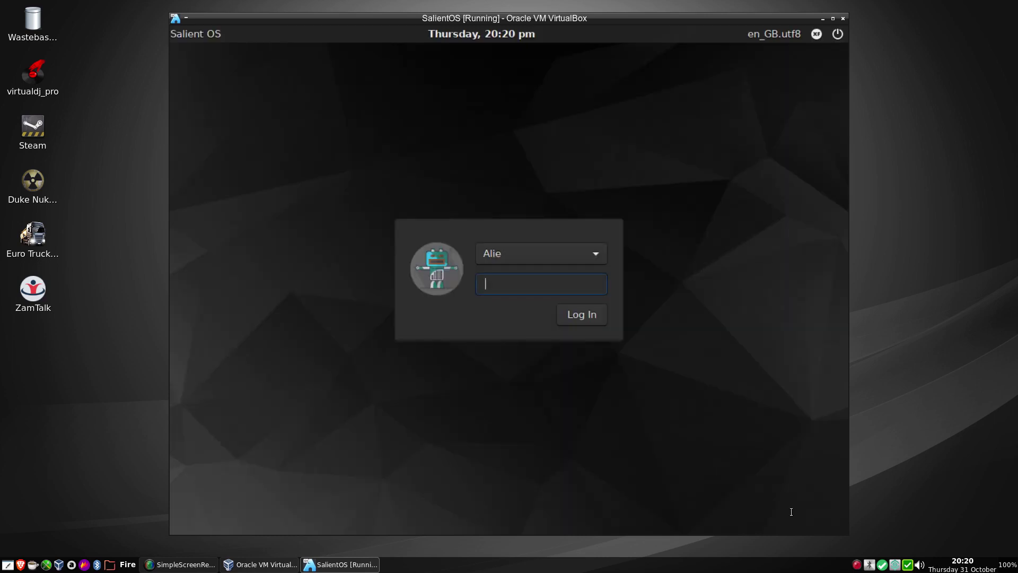
Log in to the installed Salient OS desktop by entering the account password
text(••••••)
click(587, 315)
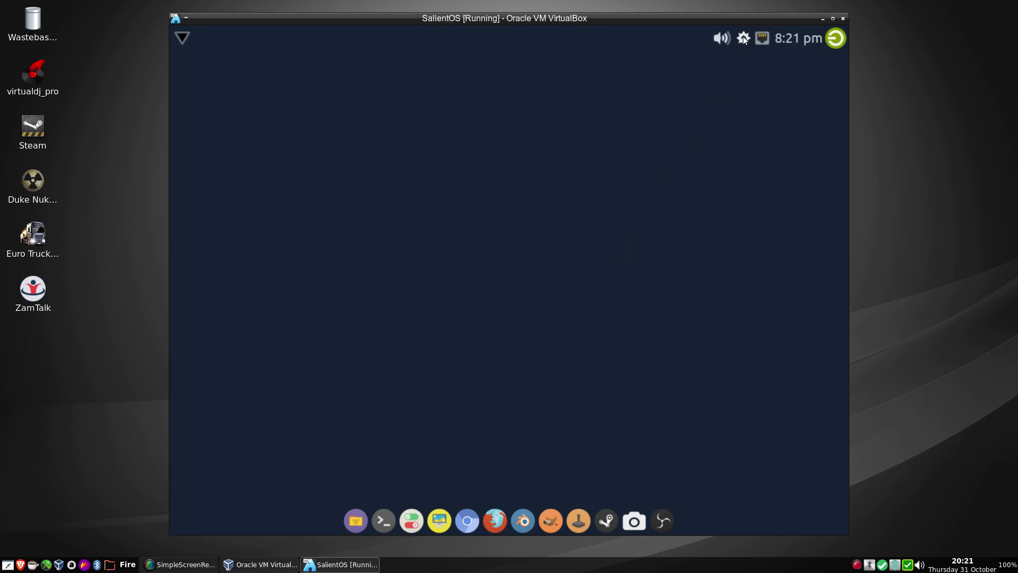
View the favourites and categories in the desktop's applications menu and close it
mouse_move(743, 40)
click(183, 38)
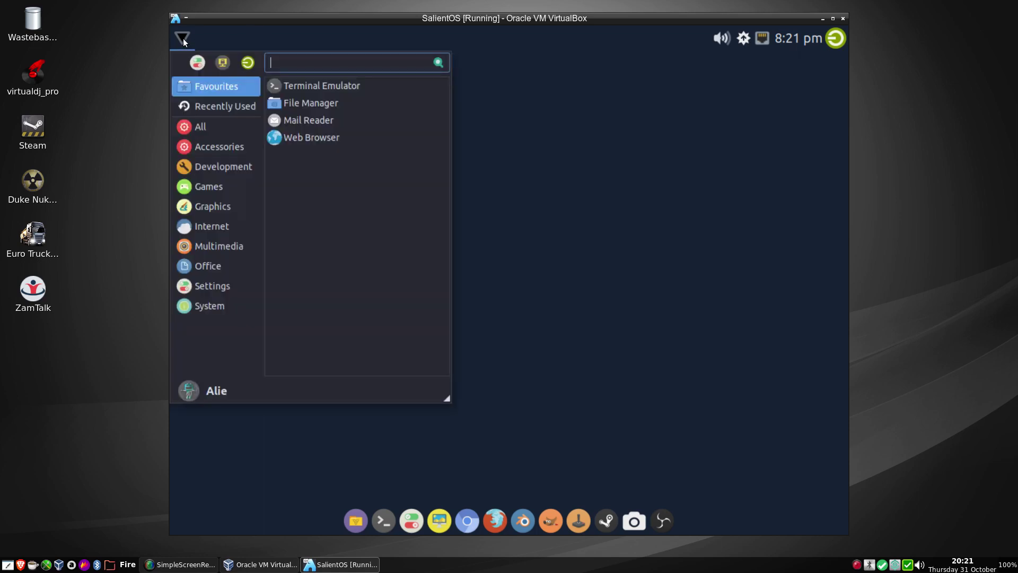
click(183, 38)
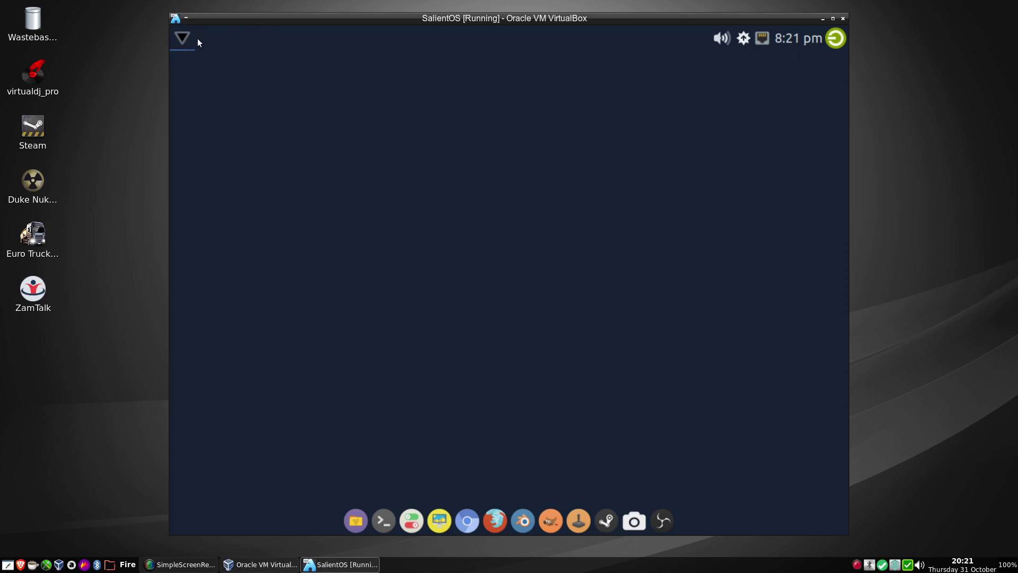
Open the audio mixer and examine its playback, recording, output device, input device and configuration settings
click(721, 39)
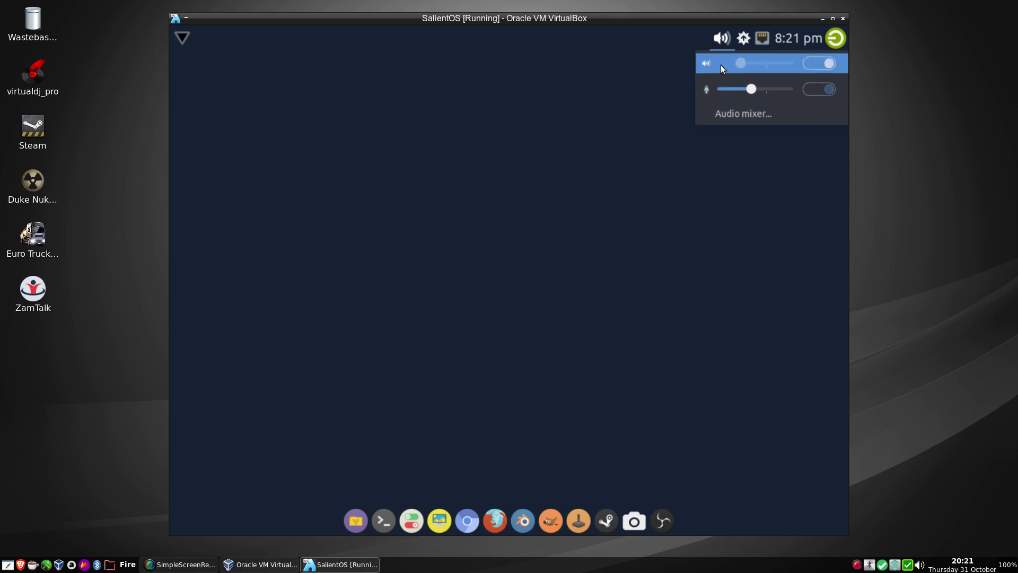
click(728, 115)
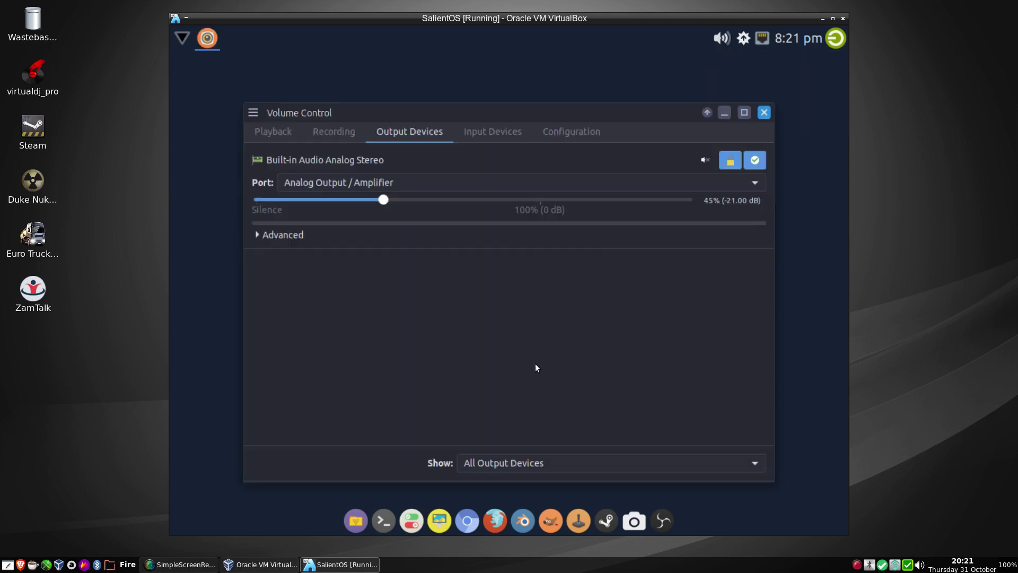
click(282, 132)
click(323, 132)
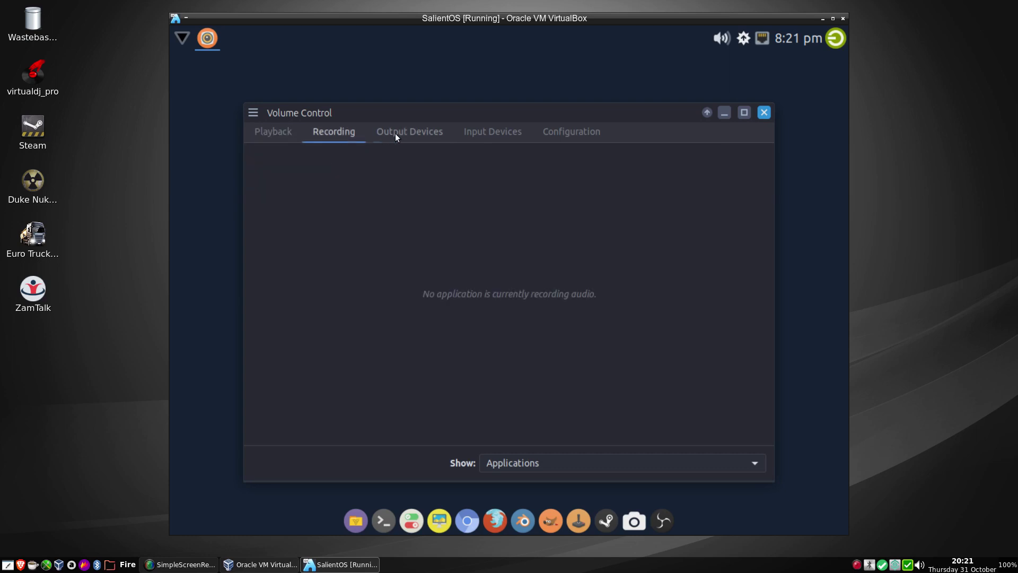
click(397, 132)
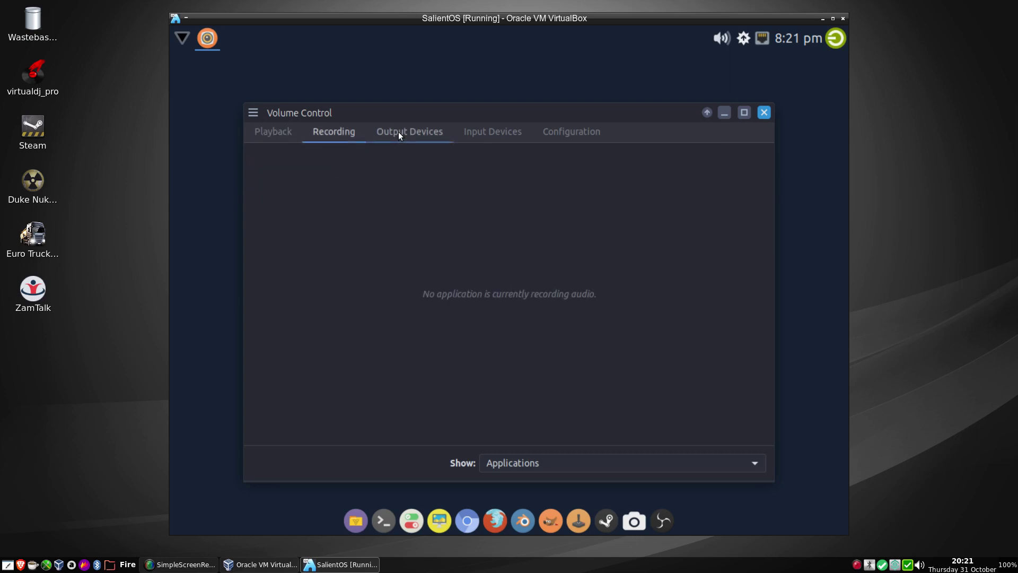
click(483, 131)
click(574, 133)
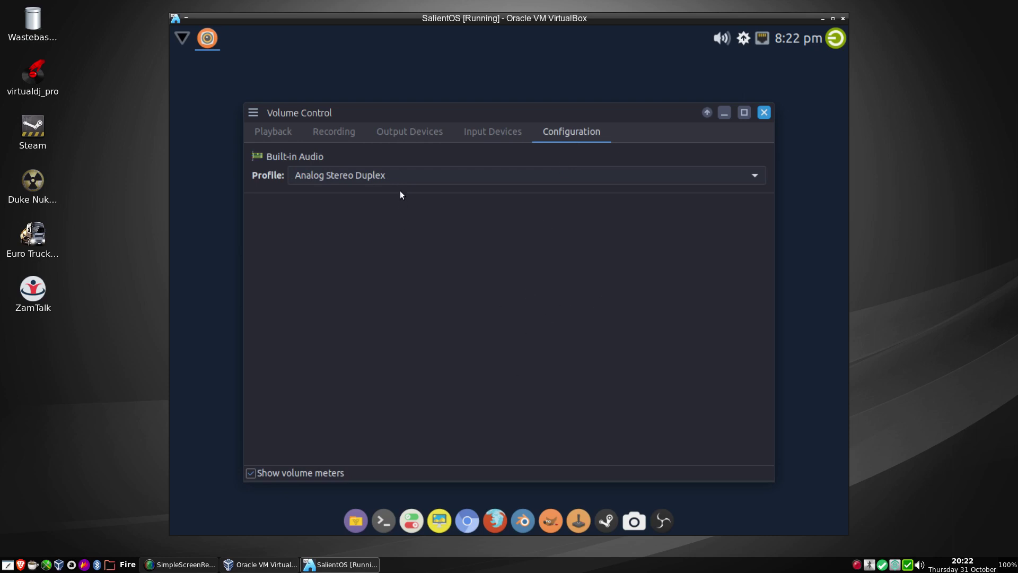
Close the audio mixer, review the list of available updates in the package manager, and close it
click(765, 113)
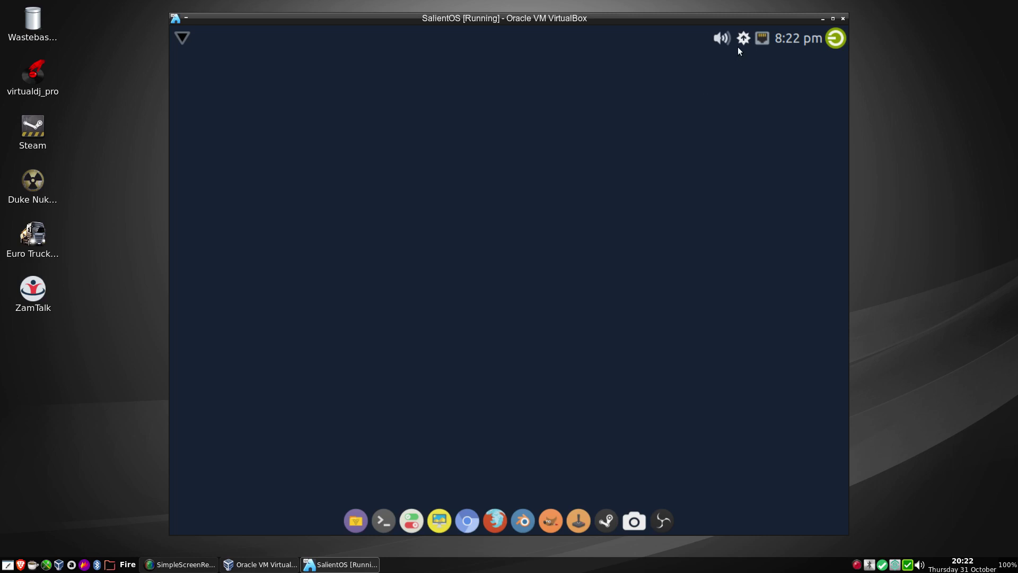
mouse_move(744, 41)
click(744, 37)
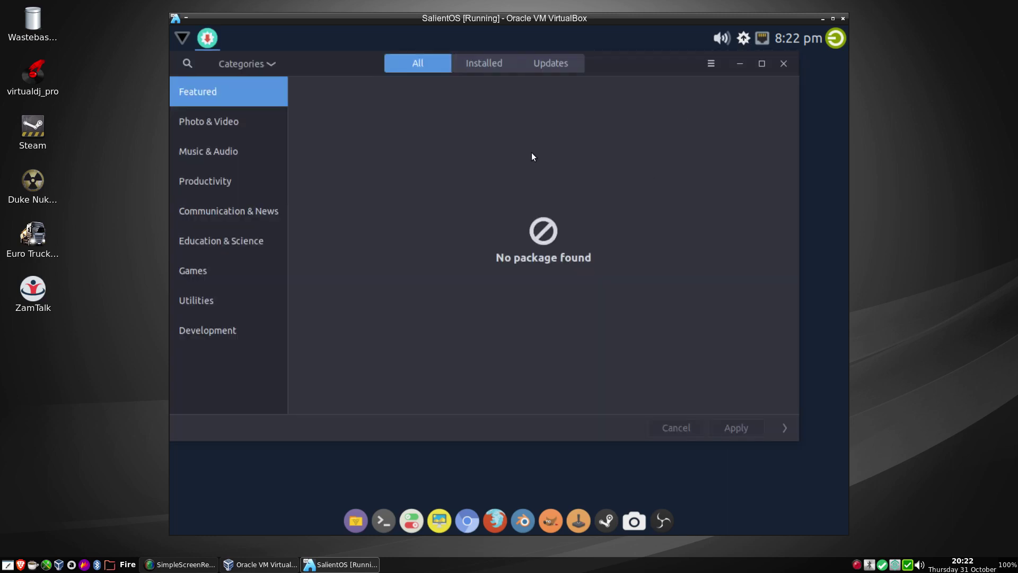
click(564, 64)
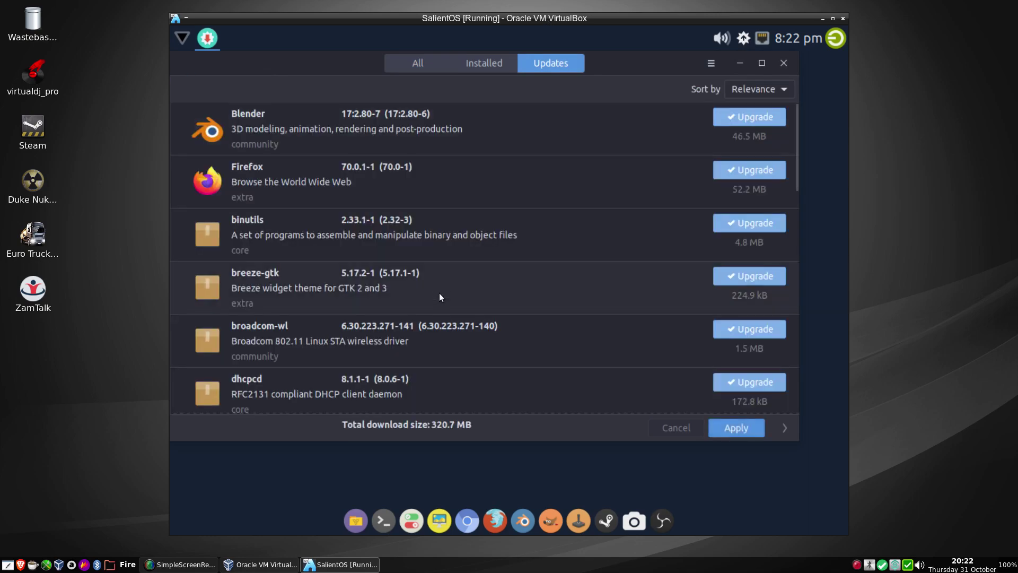
scroll(409, 190, down, 15)
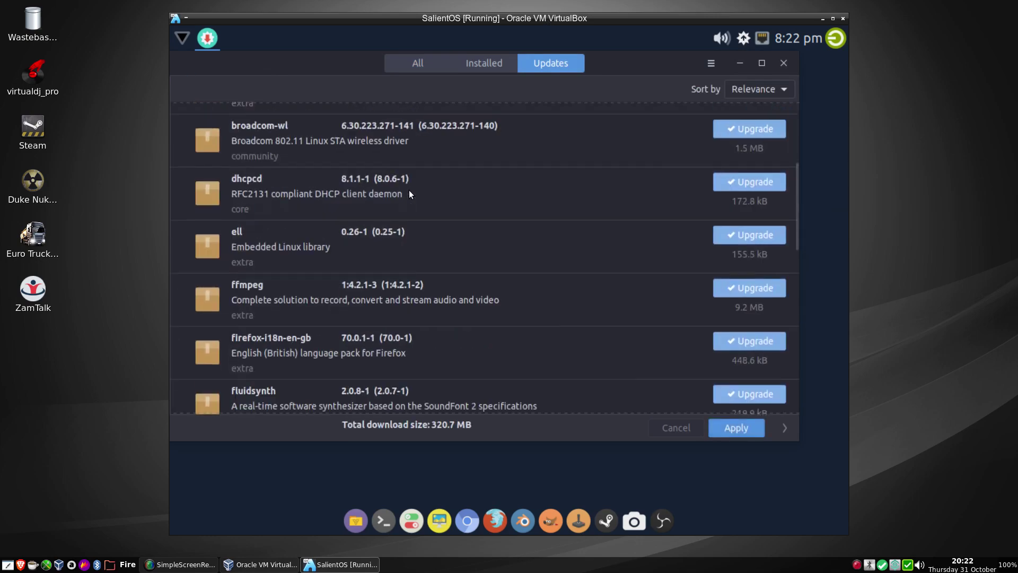
scroll(409, 190, down, 15)
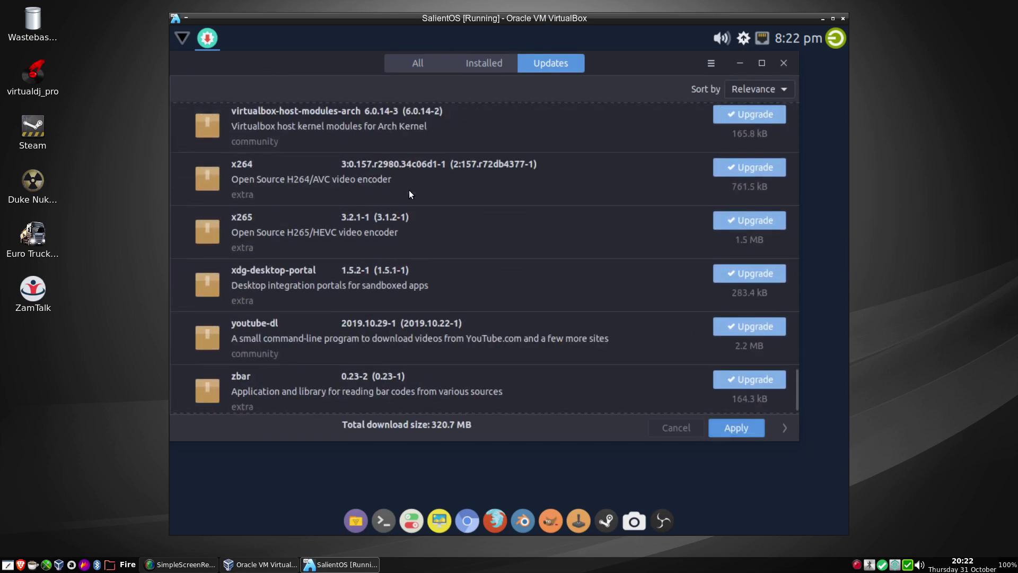
scroll(409, 189, up, 15)
scroll(408, 189, up, 10)
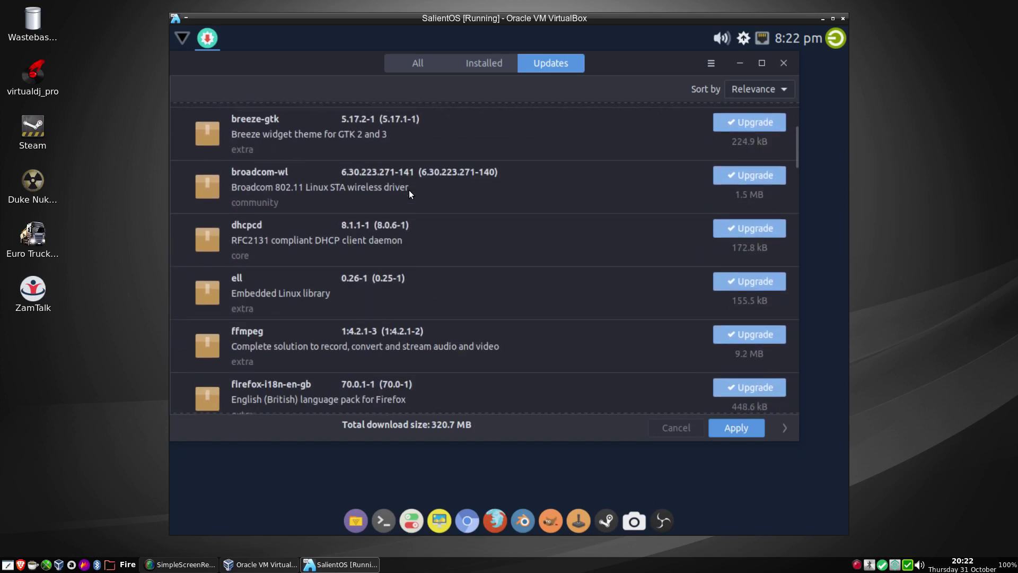
click(782, 64)
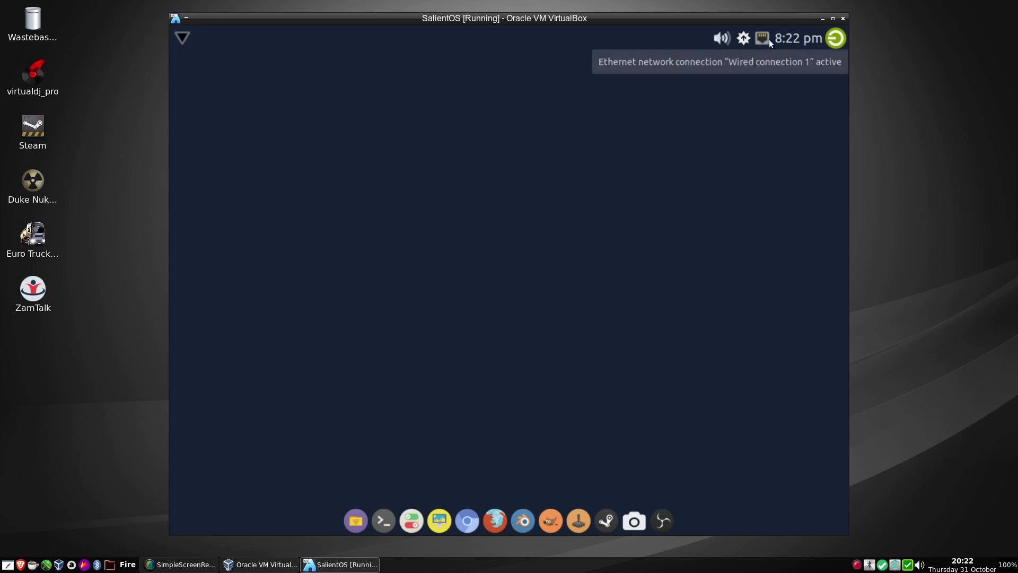
View the panel clock's calendar and the session's log-out options, dismissing both without ending the session
click(799, 42)
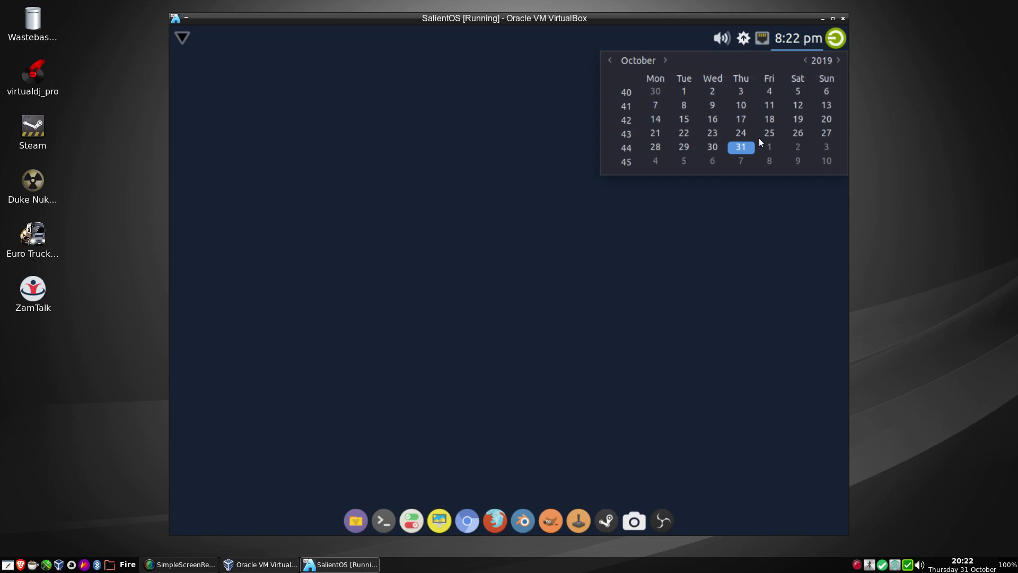
click(803, 41)
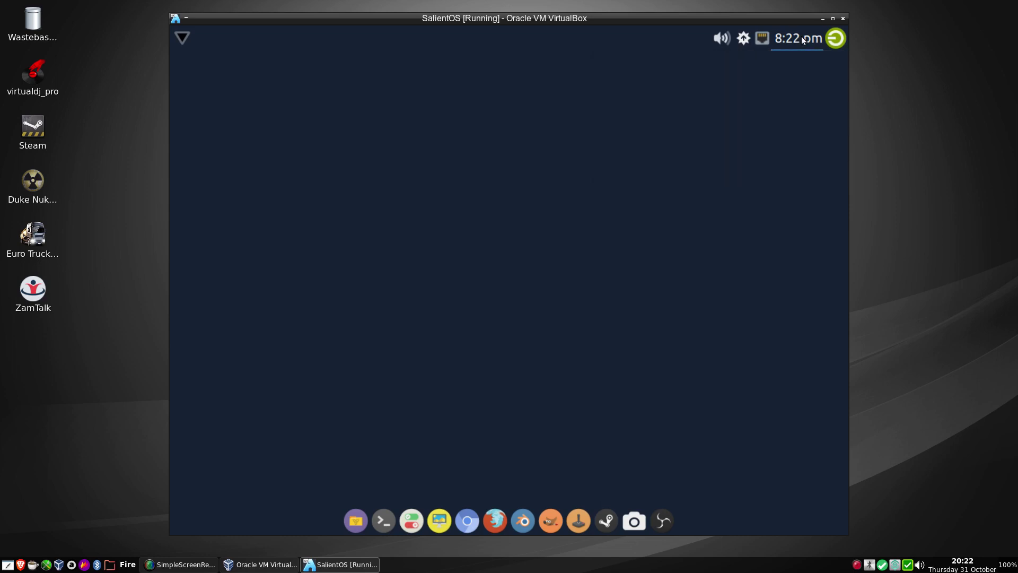
click(835, 39)
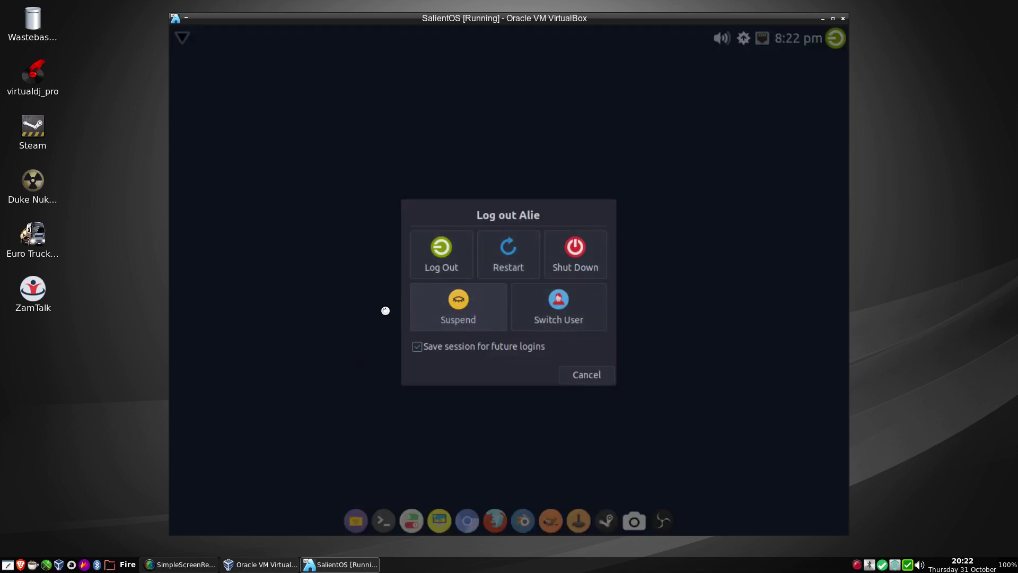
click(587, 376)
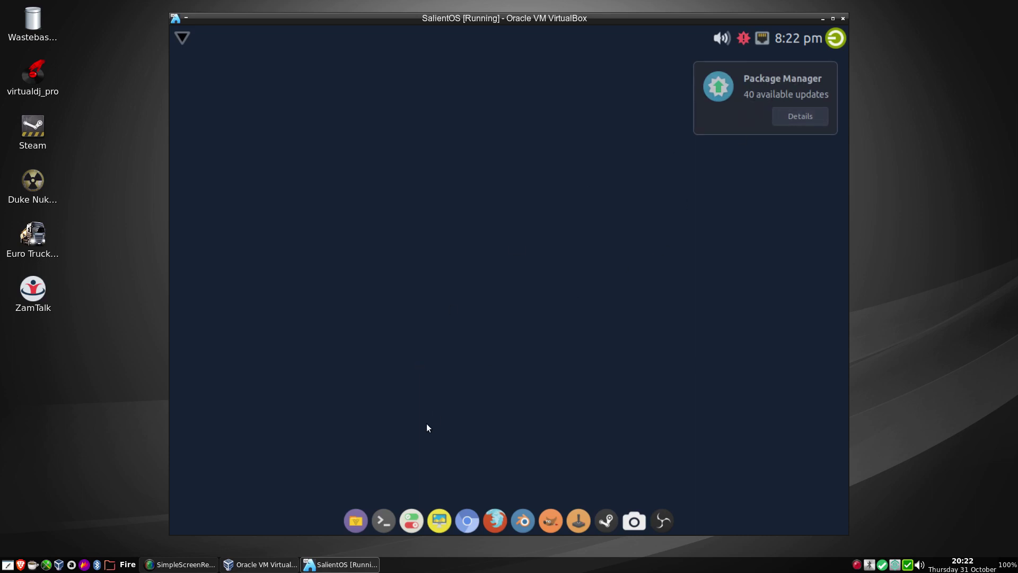
Open the file manager and eject the salientos-xfce-v19.11 disc
click(355, 522)
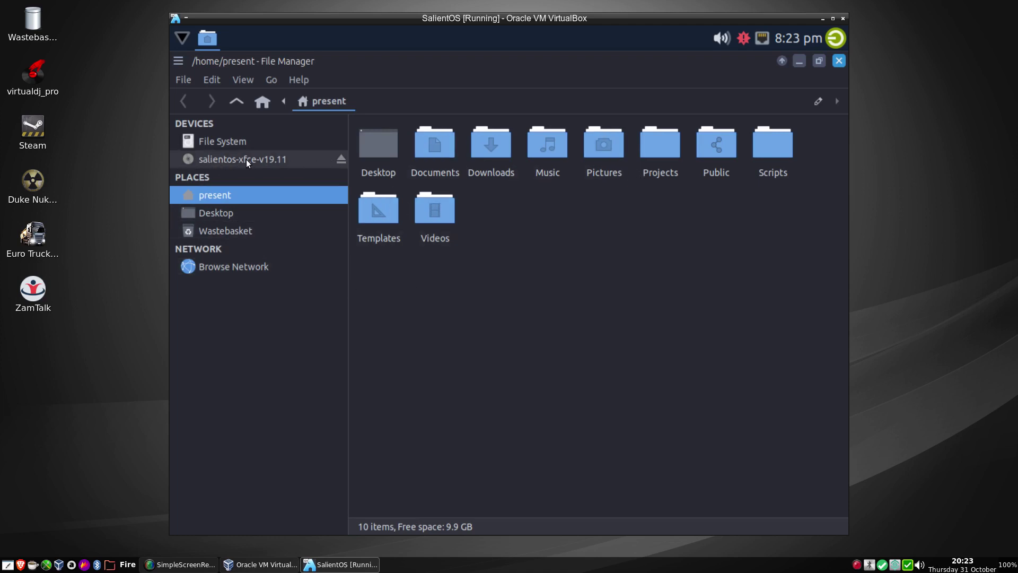
click(342, 158)
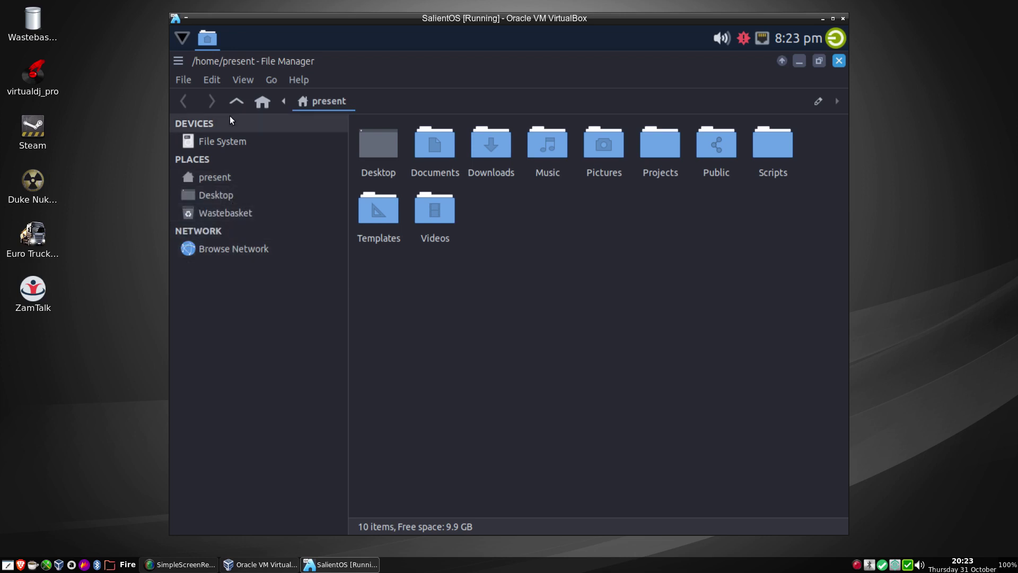
Look through the file manager's view options, including side pane and item arrangement, and its navigation commands
click(244, 79)
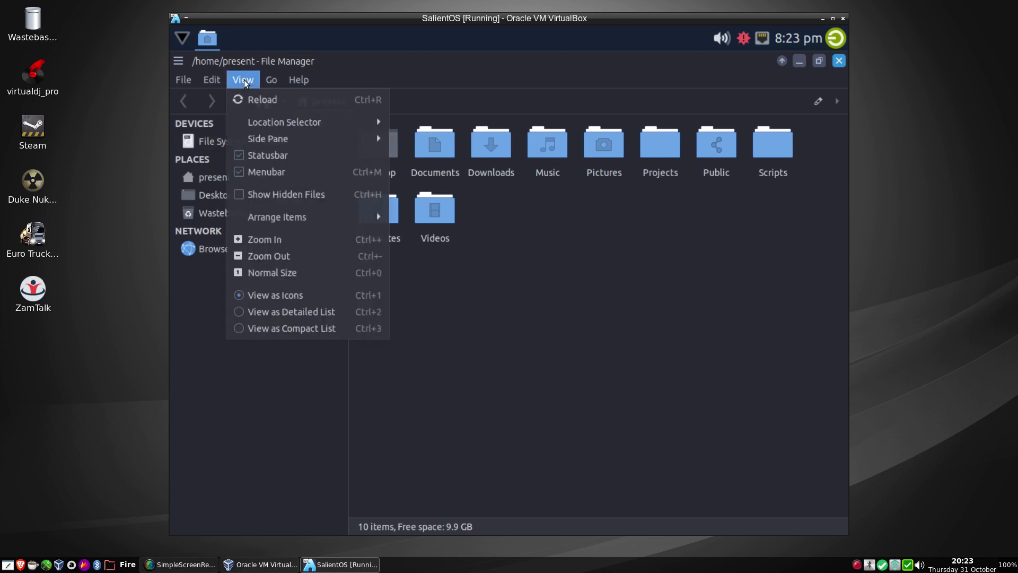
mouse_move(258, 138)
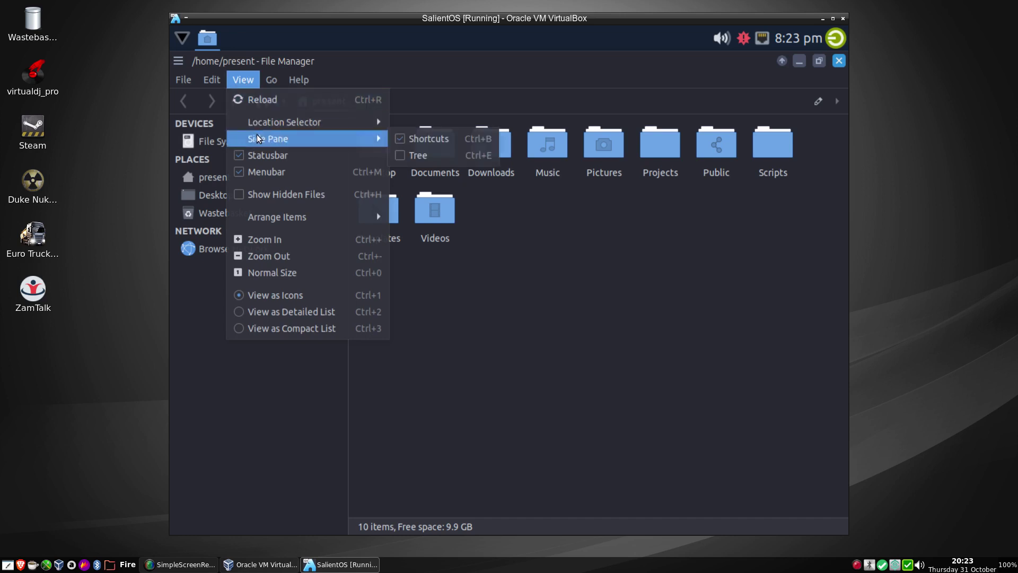
mouse_move(267, 122)
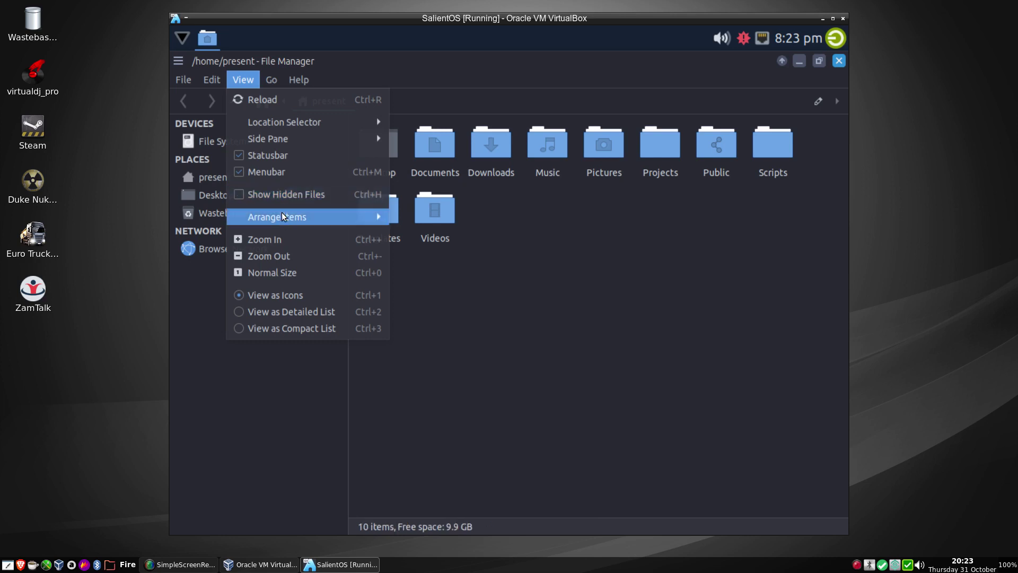
mouse_move(283, 222)
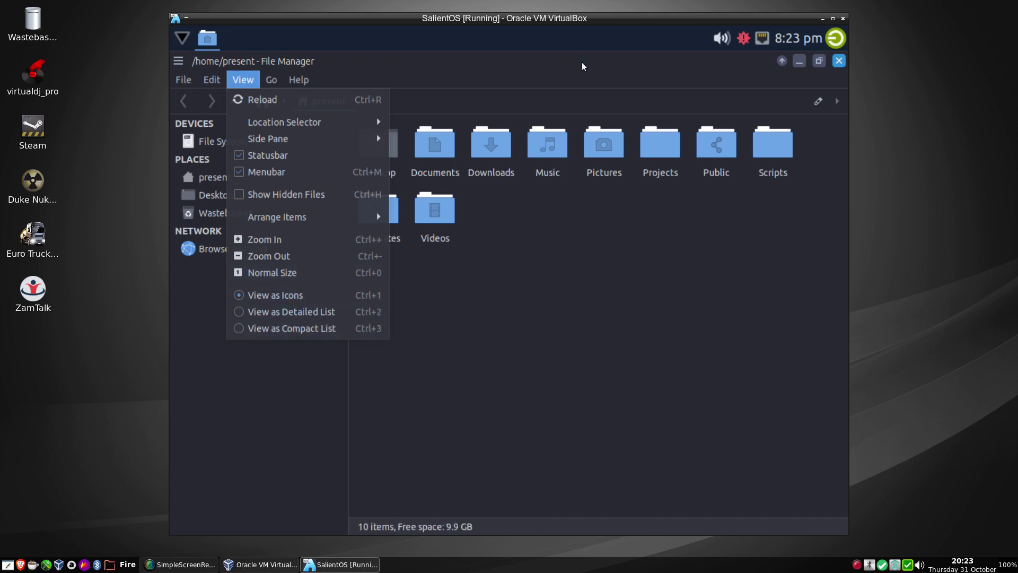
click(579, 423)
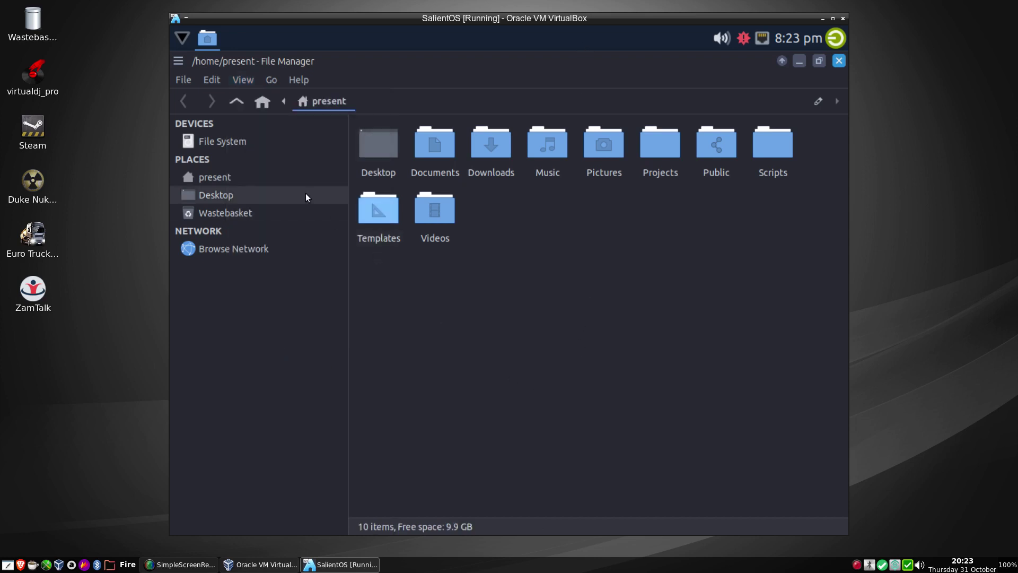
click(272, 78)
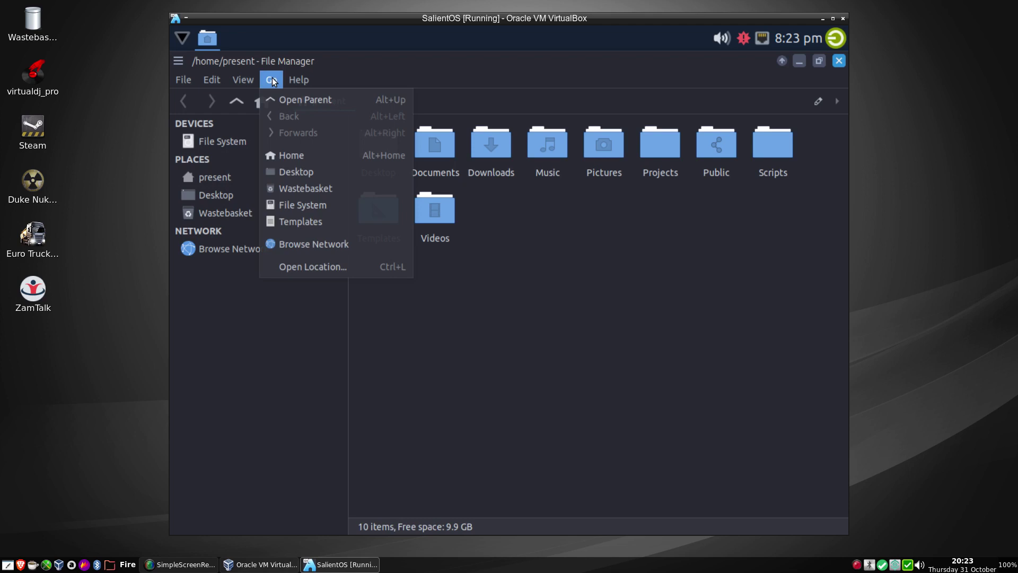
click(588, 373)
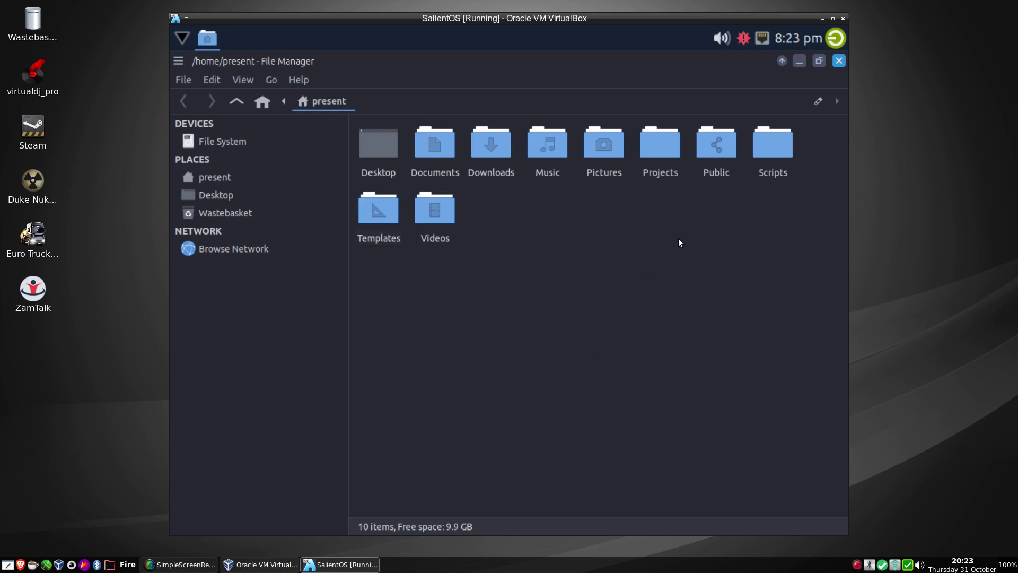
View the About information for the Thunar file manager, and close both the dialog and the file manager
click(294, 79)
click(310, 116)
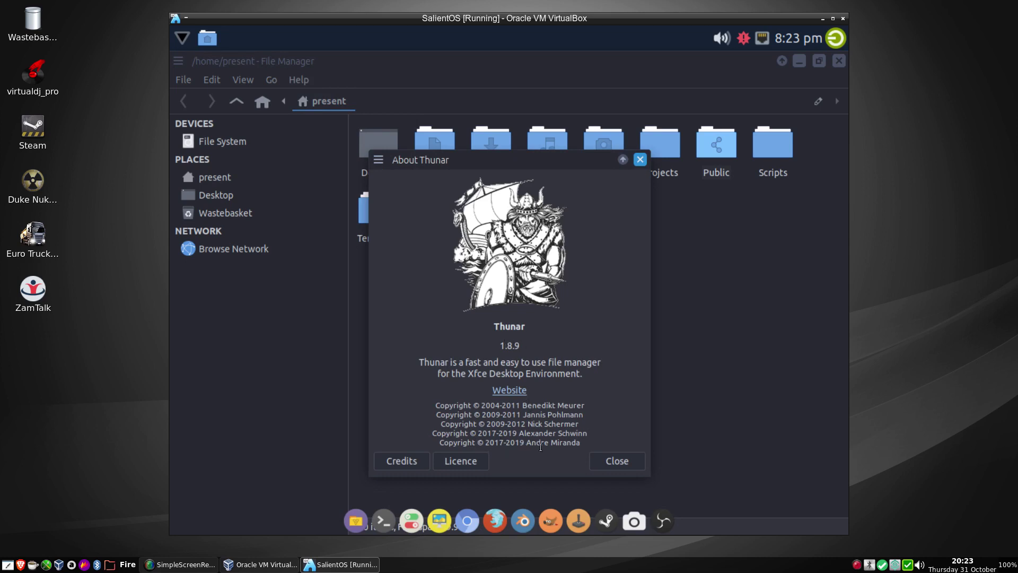
click(616, 456)
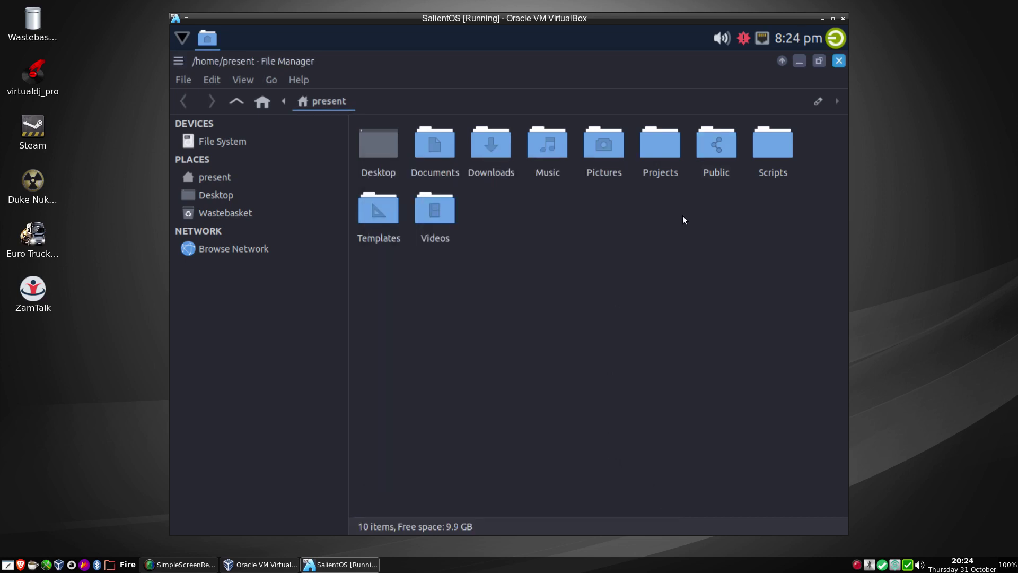
click(839, 61)
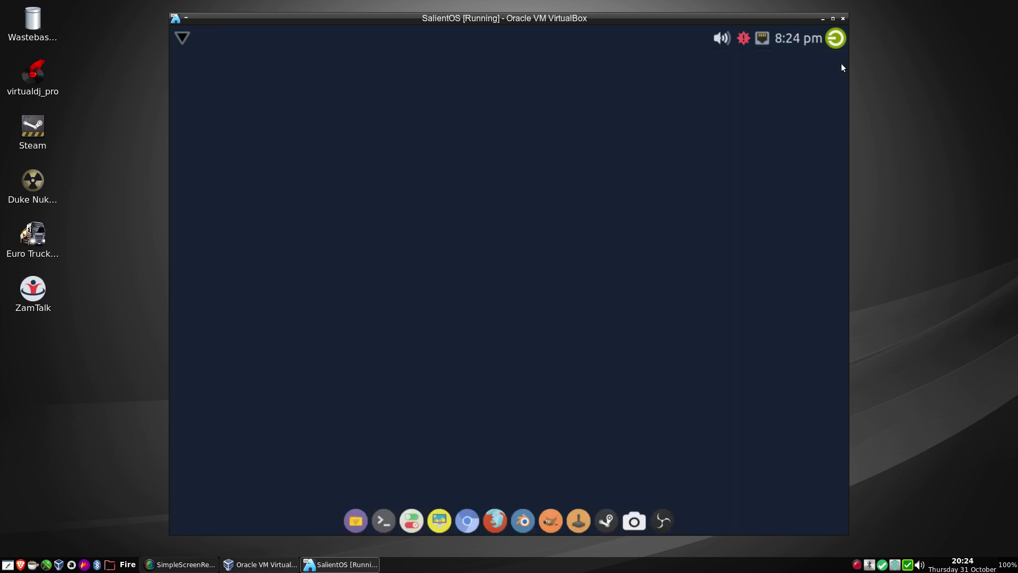
Run htop in a terminal to examine the running processes and resource usage, and close the terminal despite the active process
click(383, 521)
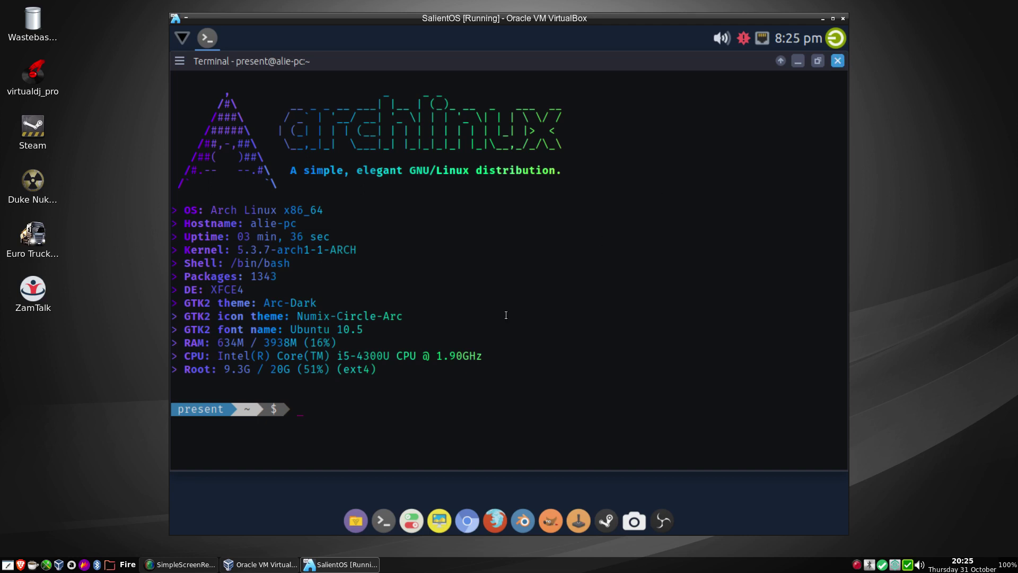
text(htop)
key(Return)
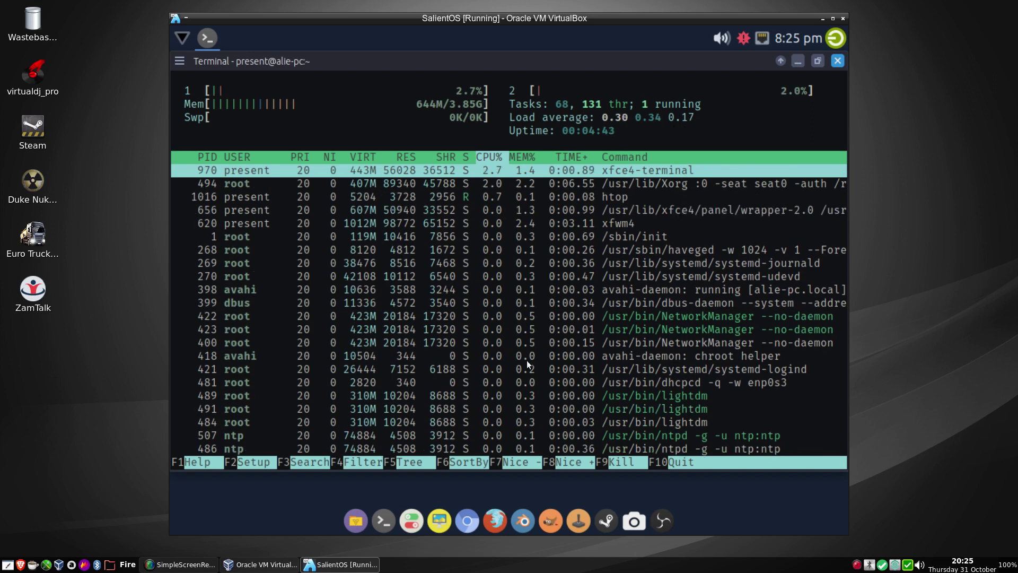
click(838, 61)
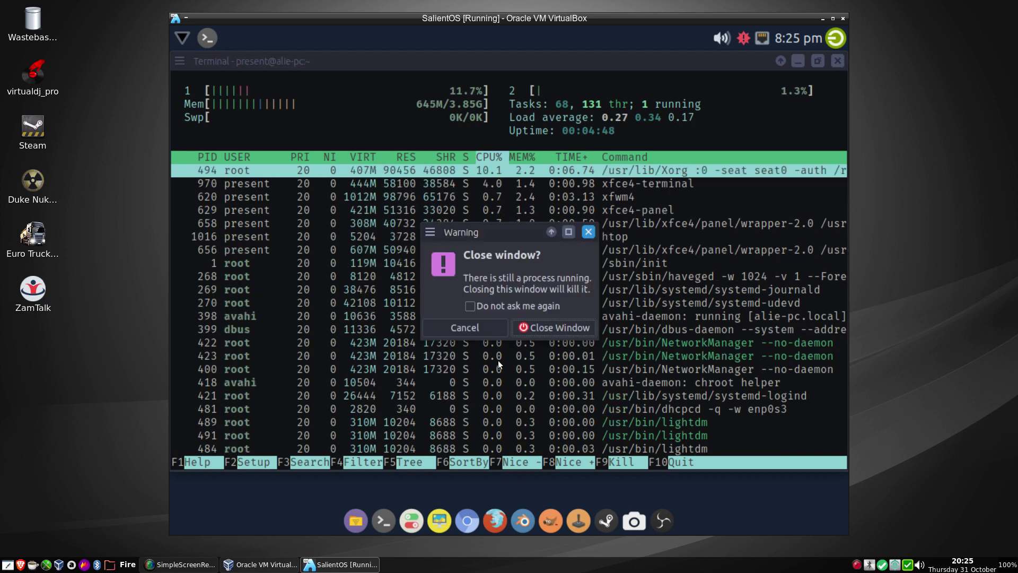
click(552, 328)
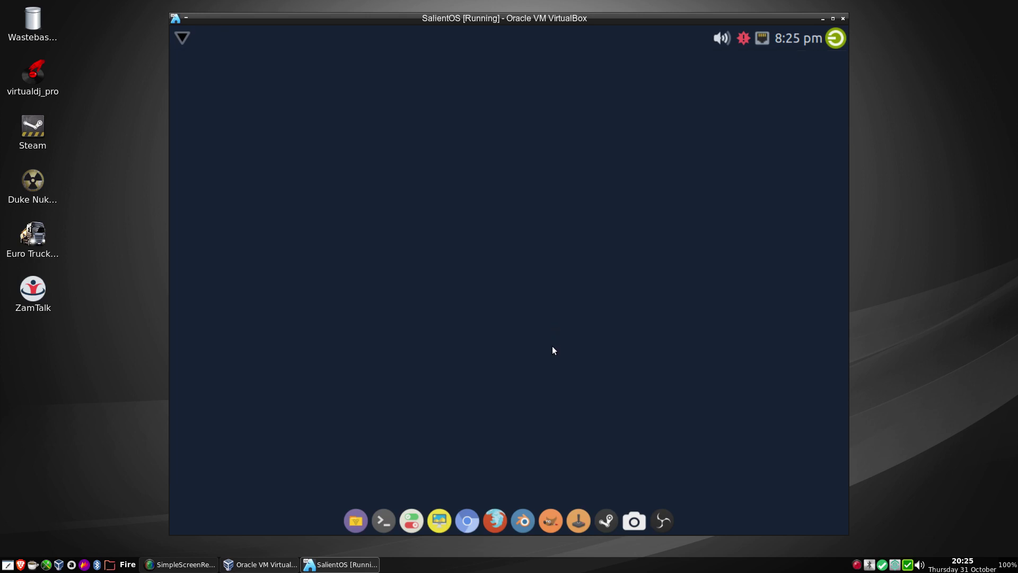
Browse the Settings categories, inspect the displays and thunar channels in the Settings Editor, and close it
click(412, 520)
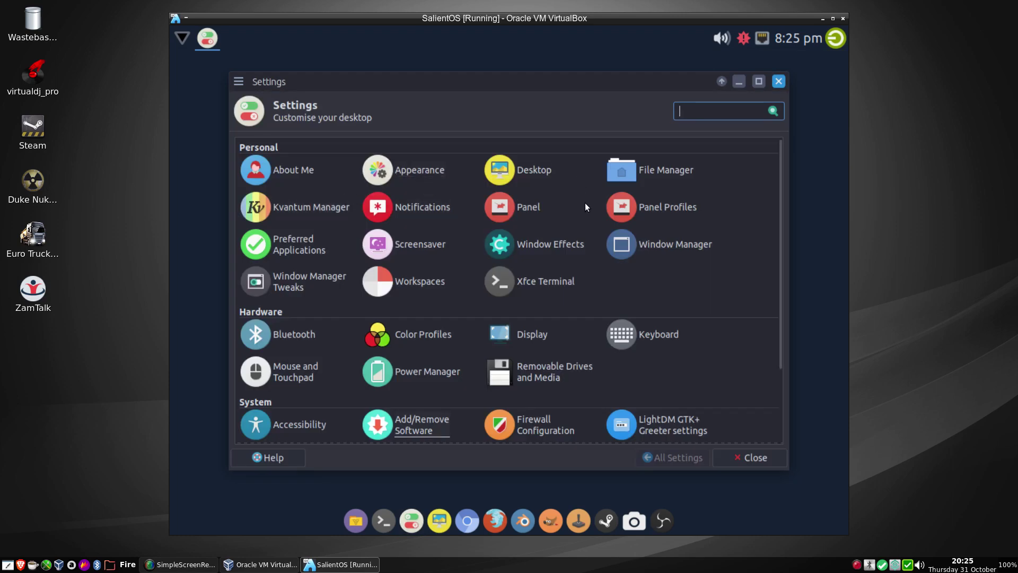
scroll(587, 207, down, 4)
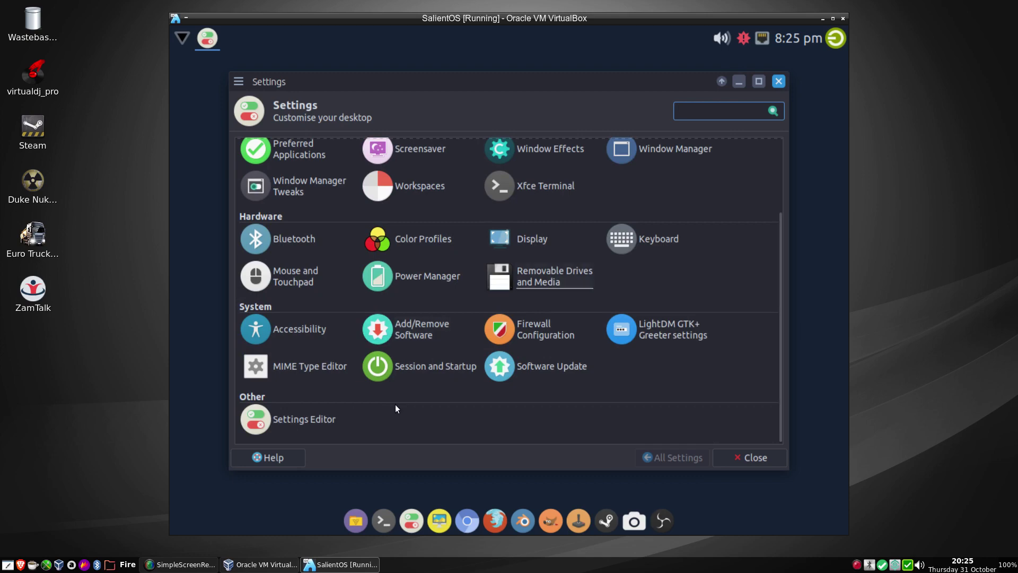
click(254, 429)
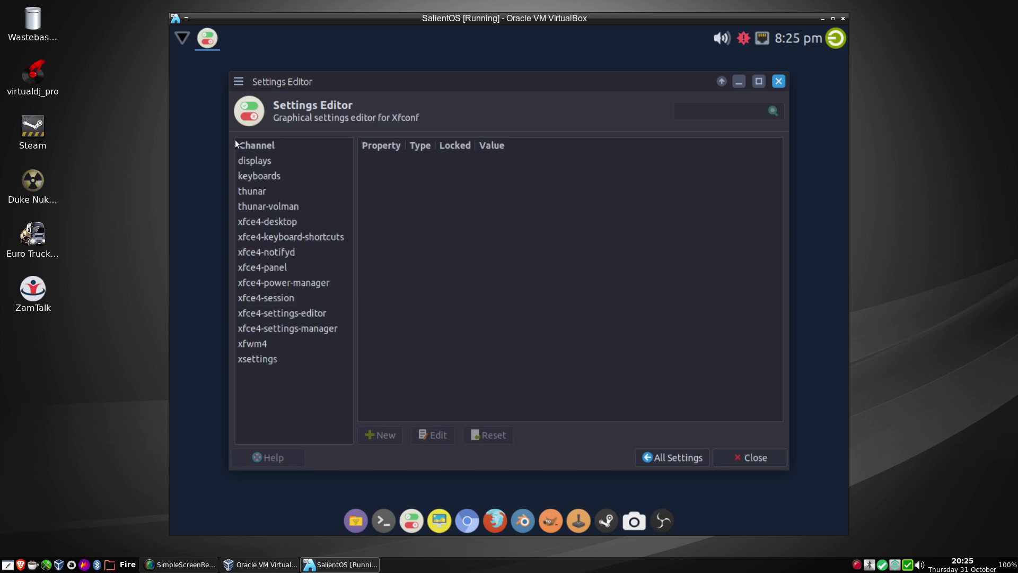
click(258, 162)
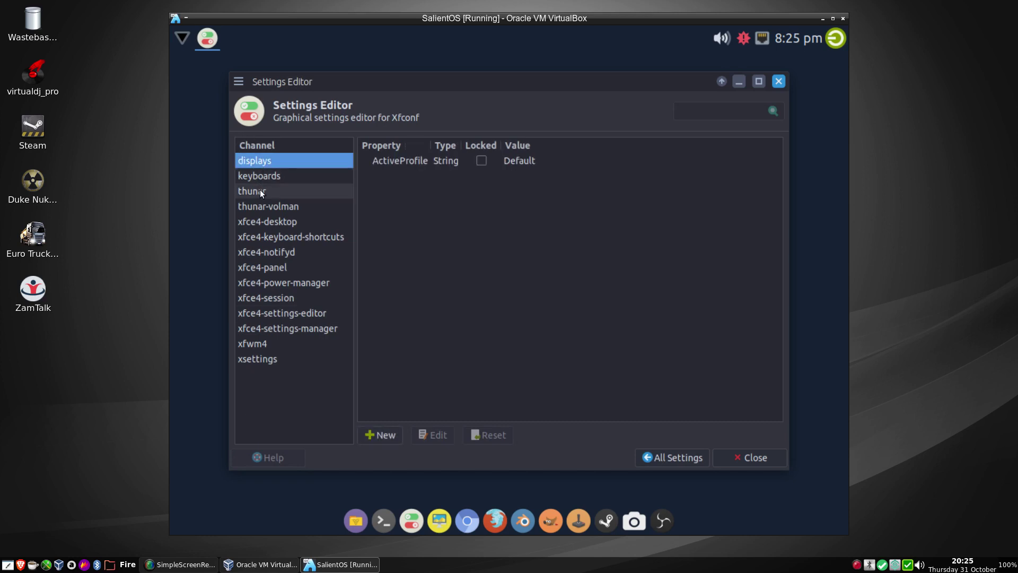
click(259, 190)
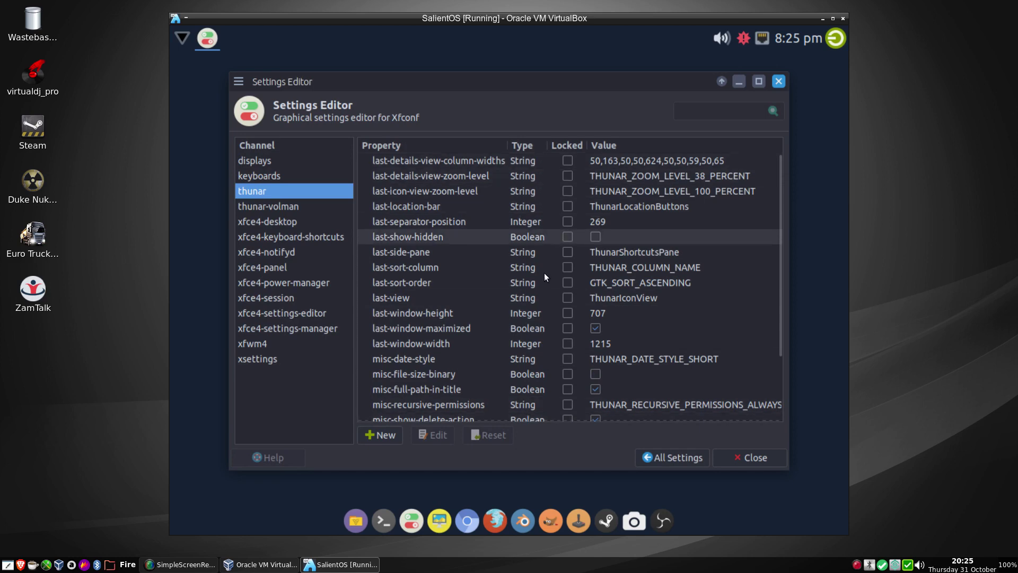
click(755, 457)
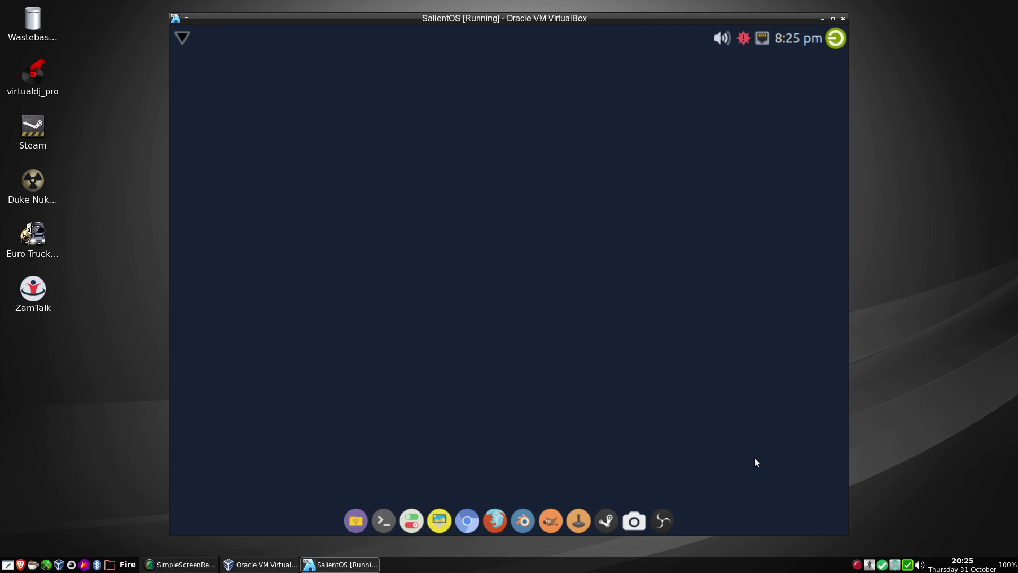
Open the Desktop settings and choose backgrounds as the wallpaper folder
click(439, 525)
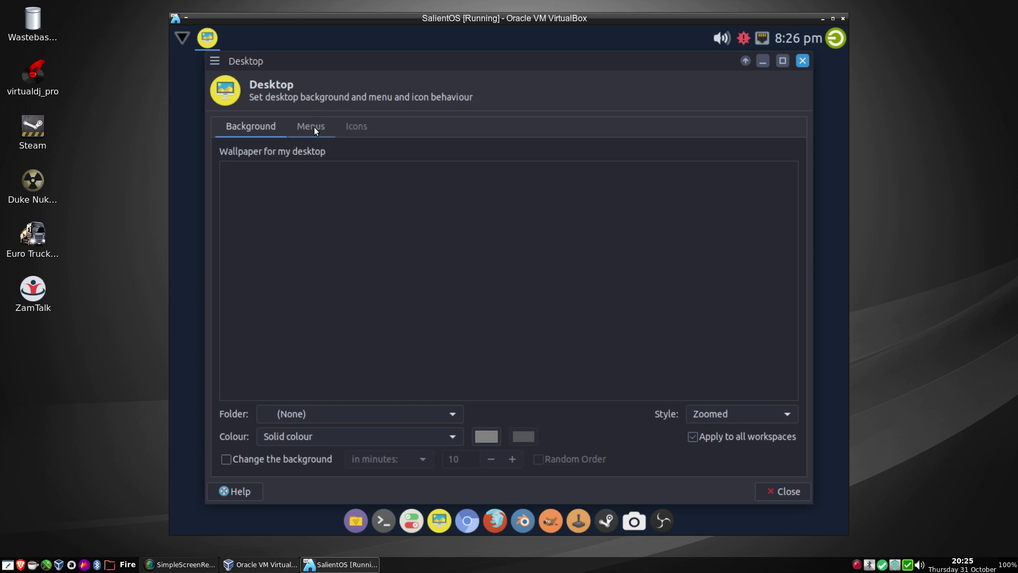
click(314, 415)
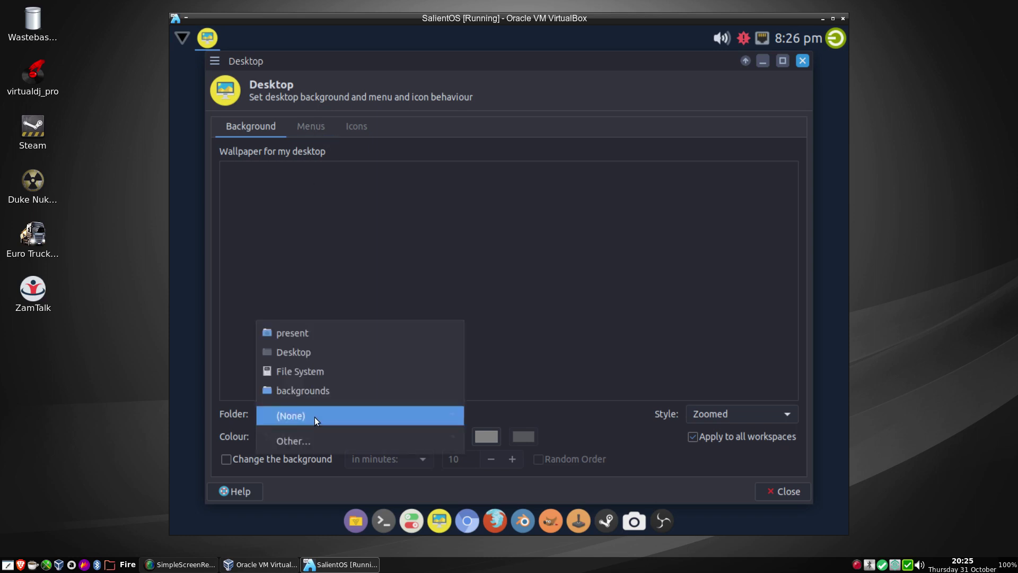
click(301, 390)
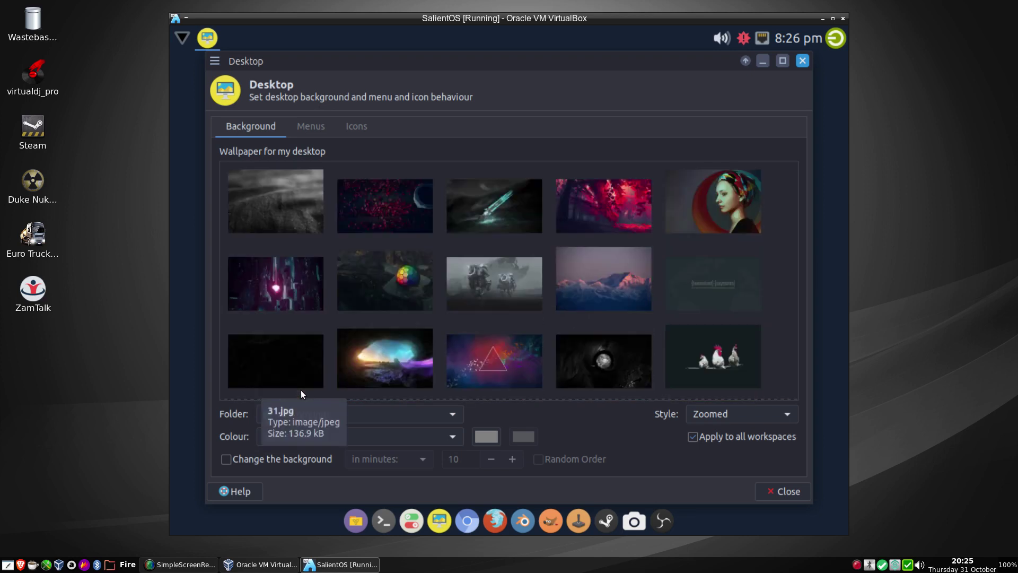
Try the wallpaper with red petals and a planet, and the silver car in fog, as desktop background
click(379, 218)
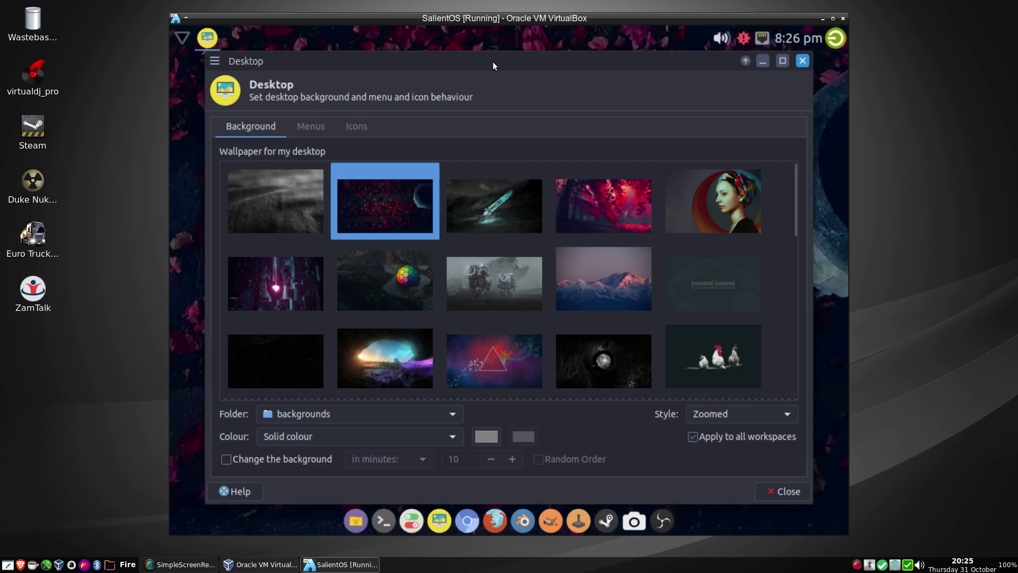
mouse_move(493, 65)
mouse_down()
mouse_move(450, 170)
mouse_move(438, 347)
mouse_move(496, 358)
mouse_move(477, 186)
mouse_move(479, 53)
mouse_up()
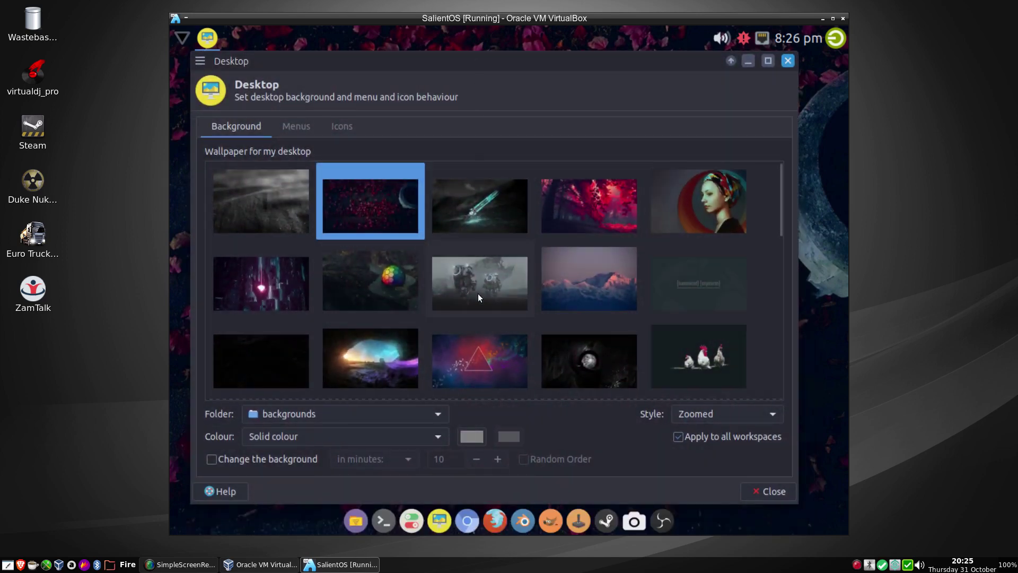
scroll(479, 295, down, 5)
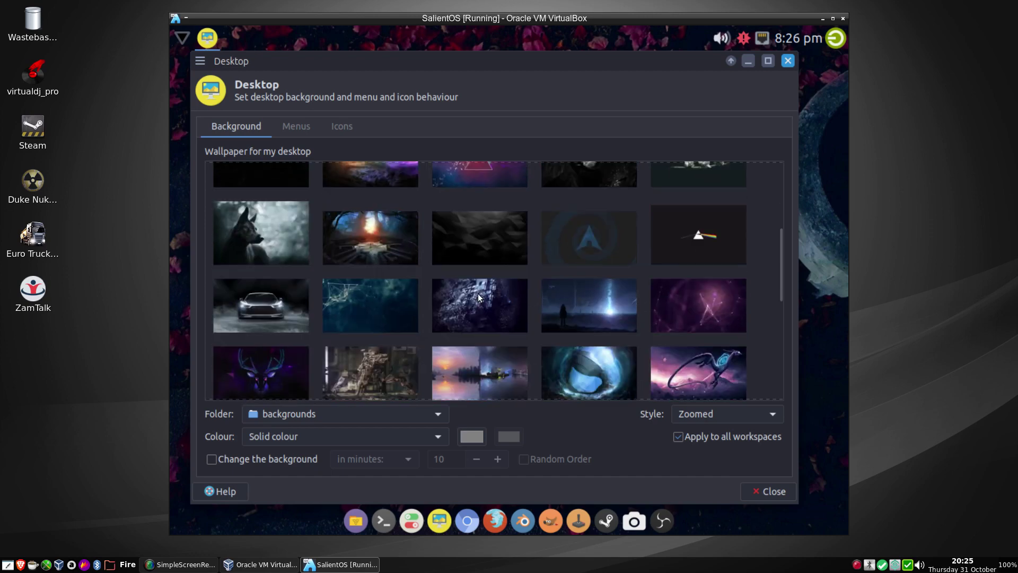
click(259, 313)
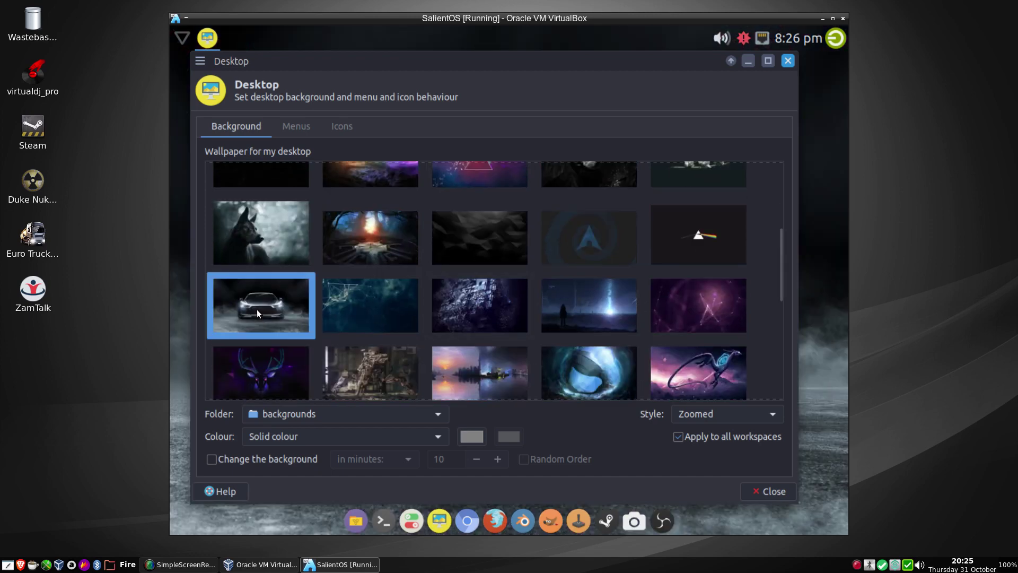
mouse_move(488, 68)
mouse_down()
mouse_move(489, 403)
mouse_move(481, 76)
mouse_up()
Look through the whole collection of wallpapers in the backgrounds folder
scroll(466, 281, down, 10)
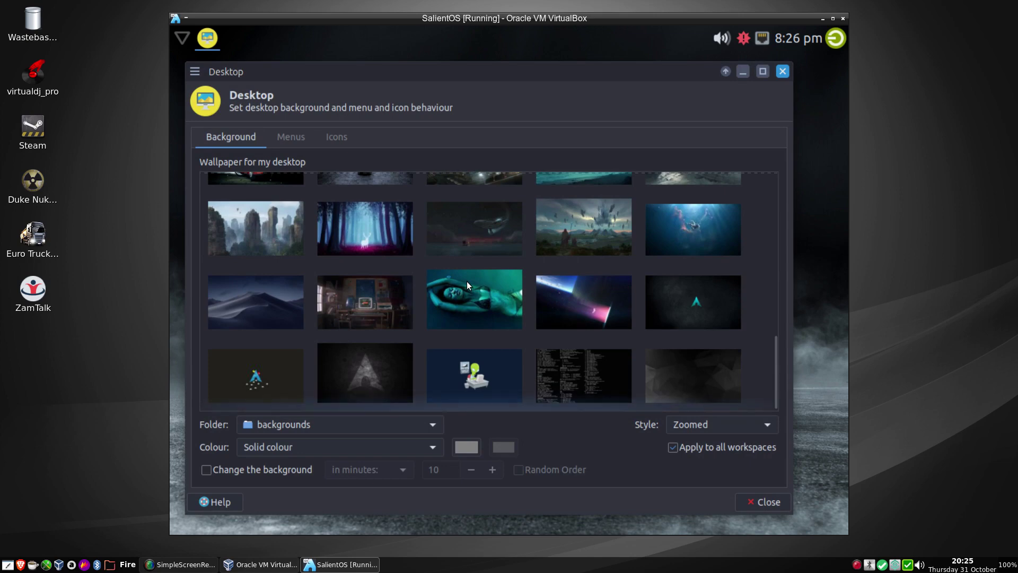
scroll(467, 285, up, 1)
scroll(467, 285, up, 5)
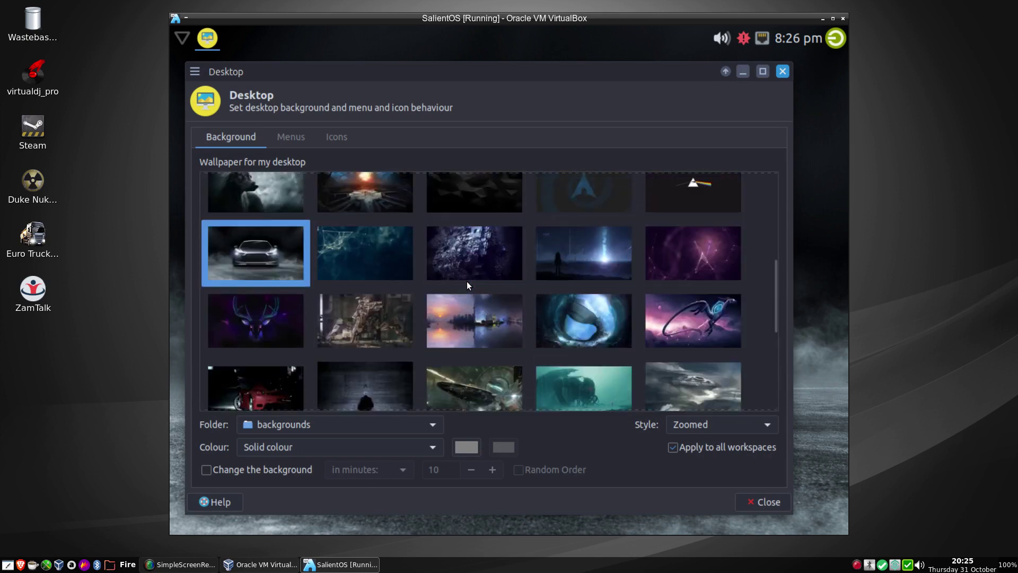
scroll(466, 285, up, 1)
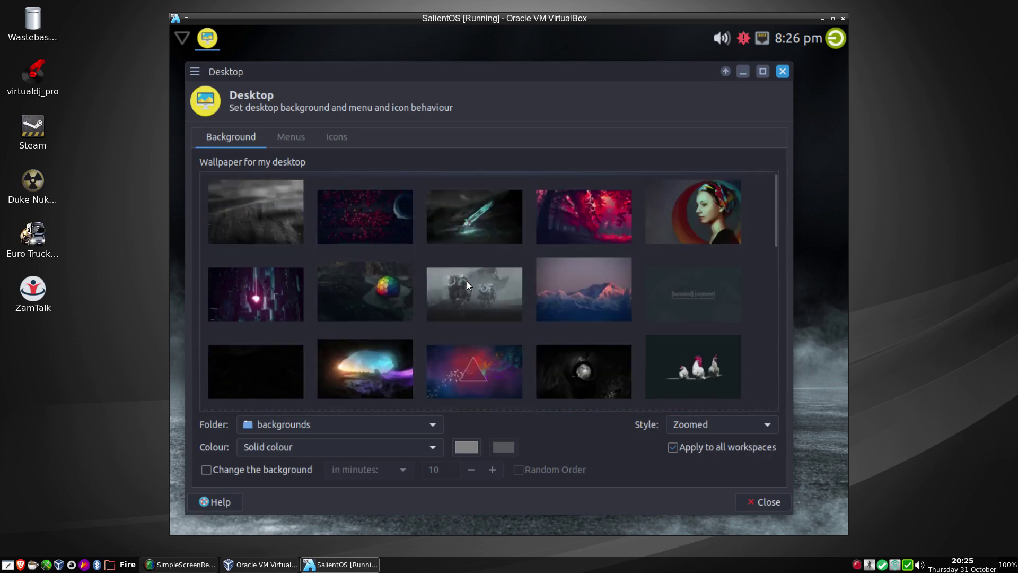
scroll(467, 285, down, 3)
scroll(467, 285, down, 3)
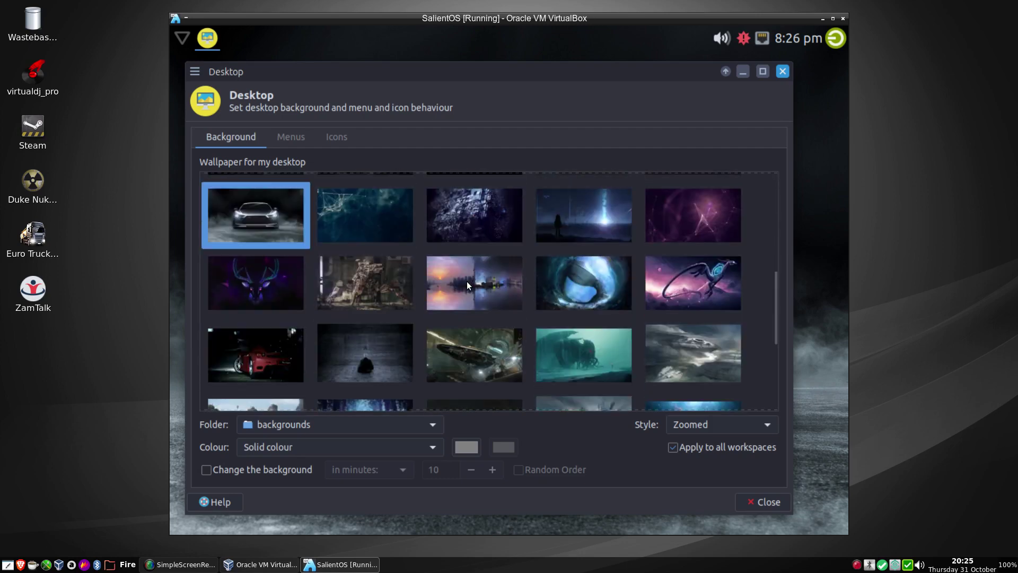
scroll(466, 285, up, 3)
scroll(467, 285, down, 5)
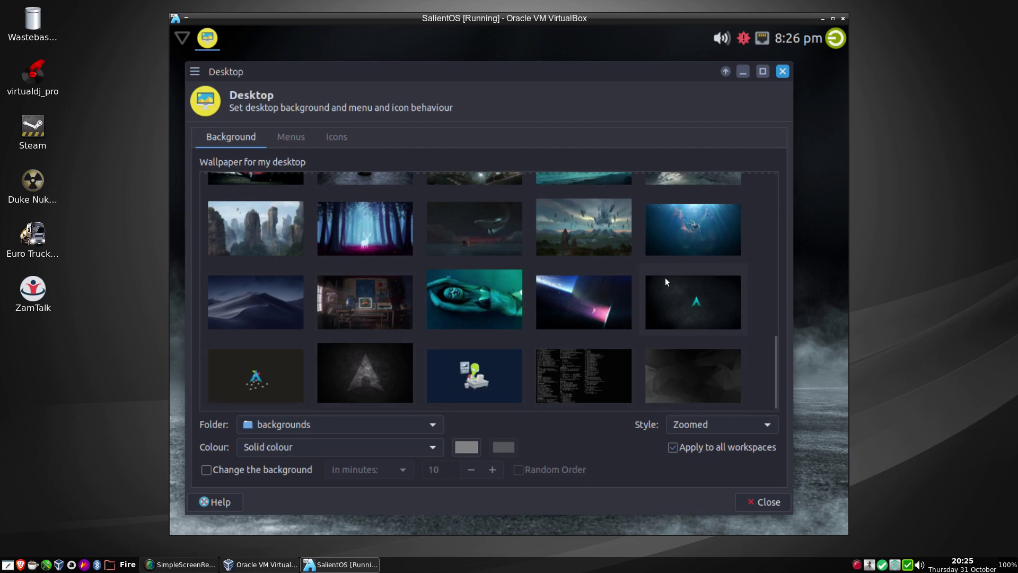
Try the wallpaper of a retro computer on a cluttered desk, moving the settings window aside to view it
click(367, 303)
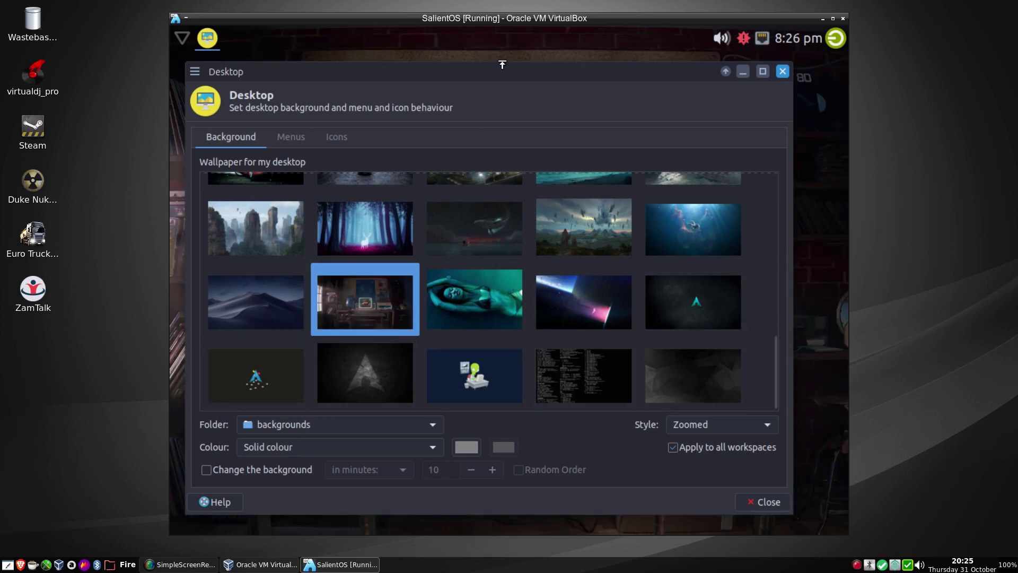
drag(502, 74, 475, 464)
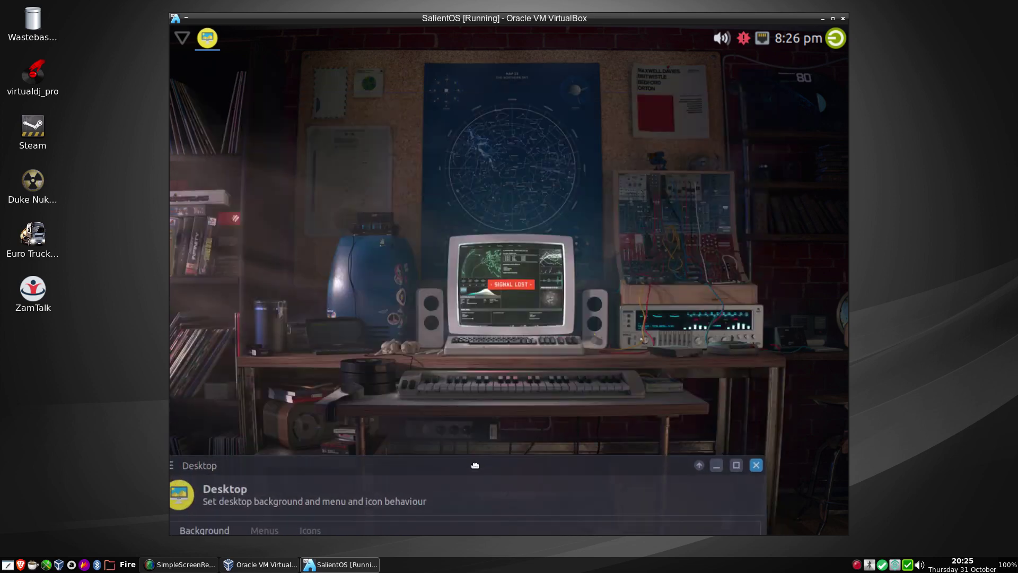
drag(475, 465, 518, 43)
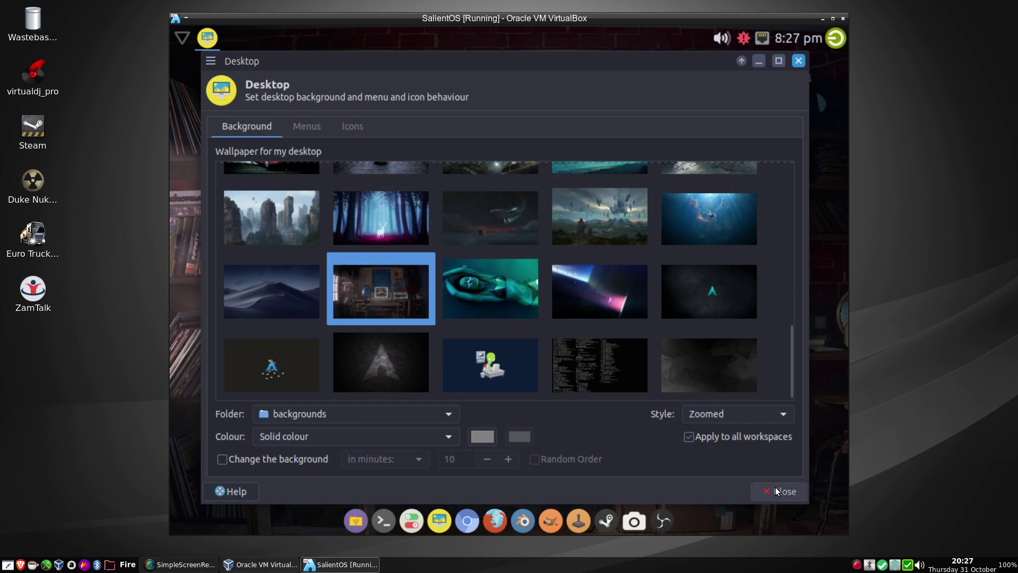
Try the teal wallpaper of a reclining woman and the blue underwater scene as desktop background
click(491, 279)
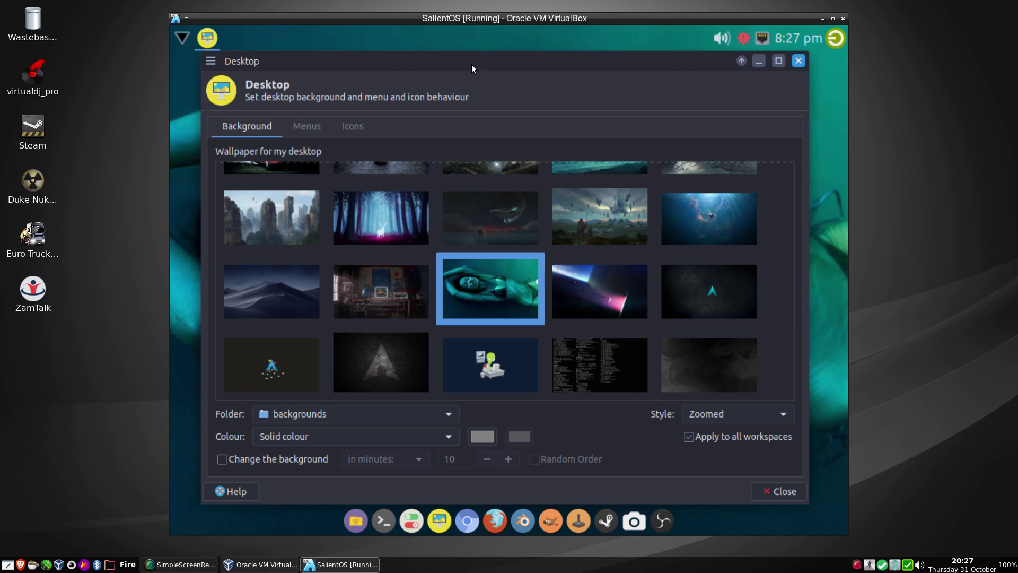
mouse_move(472, 65)
mouse_down()
mouse_move(511, 368)
mouse_move(440, 47)
mouse_move(476, 47)
mouse_up()
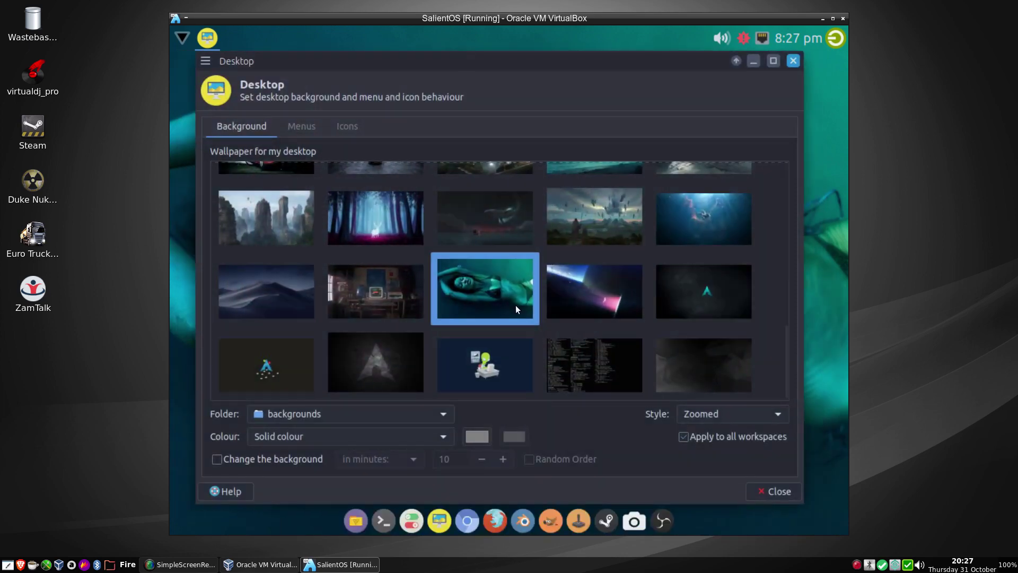
click(701, 227)
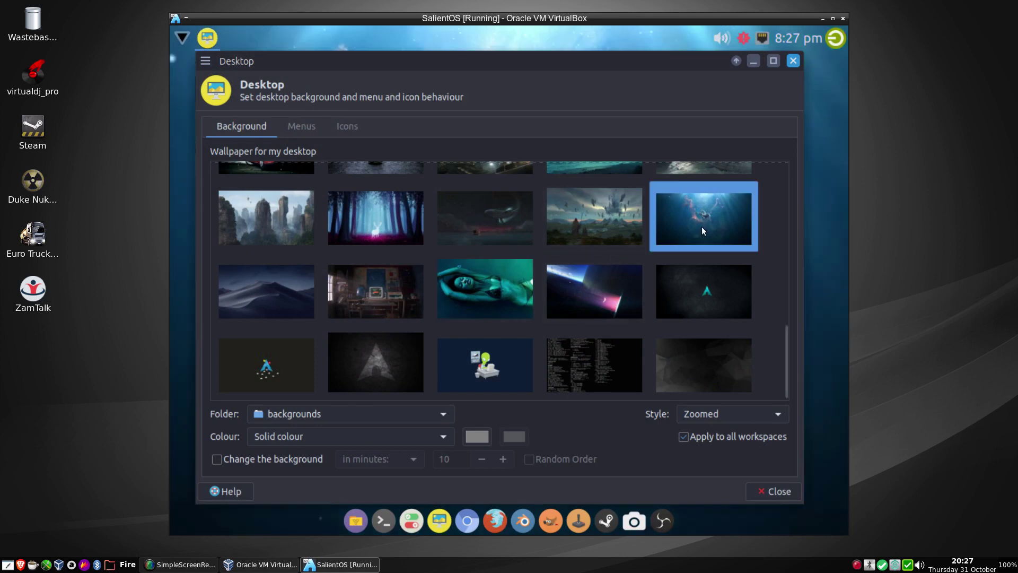
mouse_move(541, 59)
mouse_down()
mouse_move(510, 432)
mouse_move(521, 62)
mouse_move(545, 55)
mouse_up()
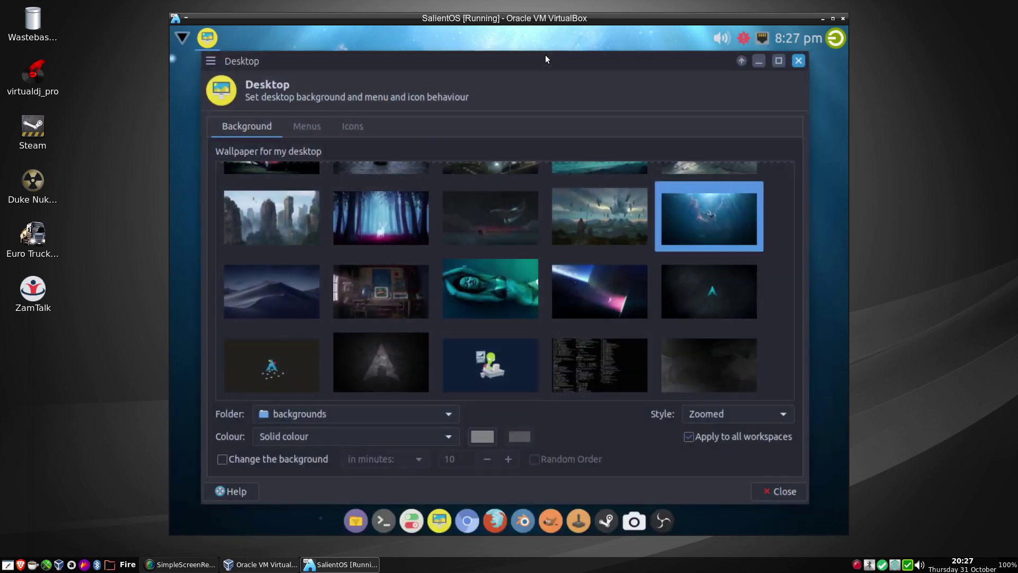
Try the dark night-sky whale wallpaper, moving the settings window aside to view it
click(503, 217)
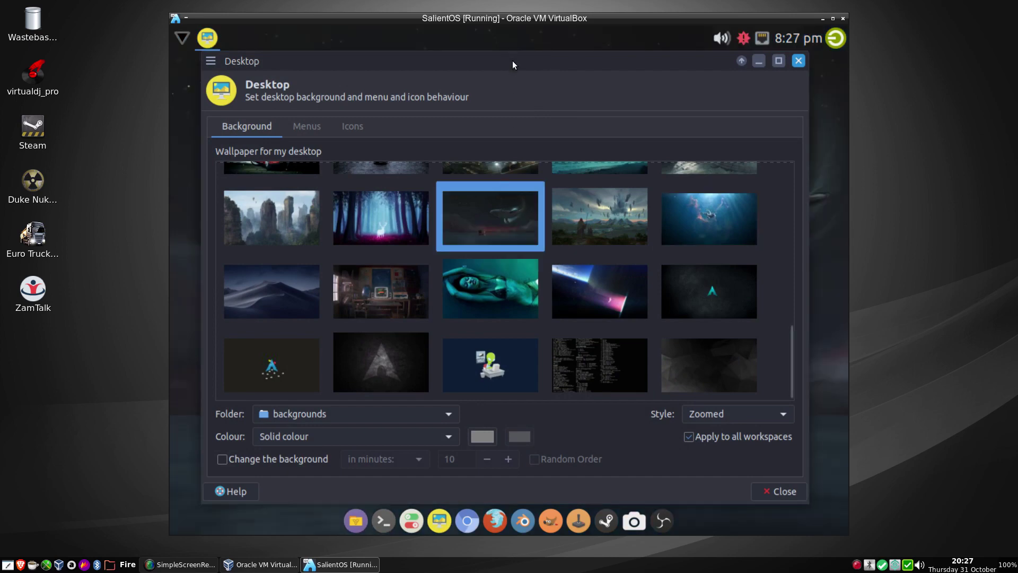
drag(512, 64, 515, 433)
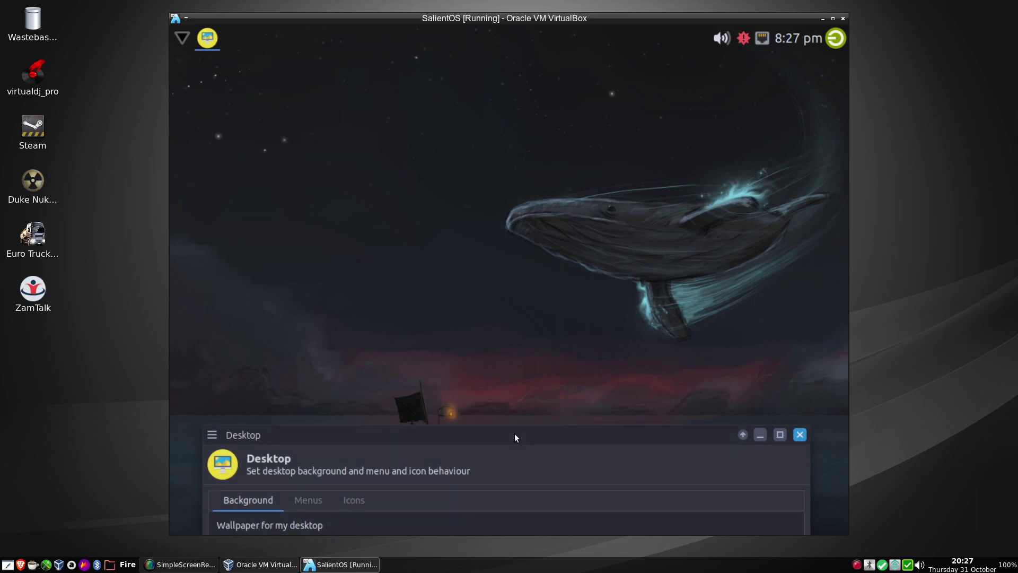
double_click(514, 434)
drag(531, 63, 511, 51)
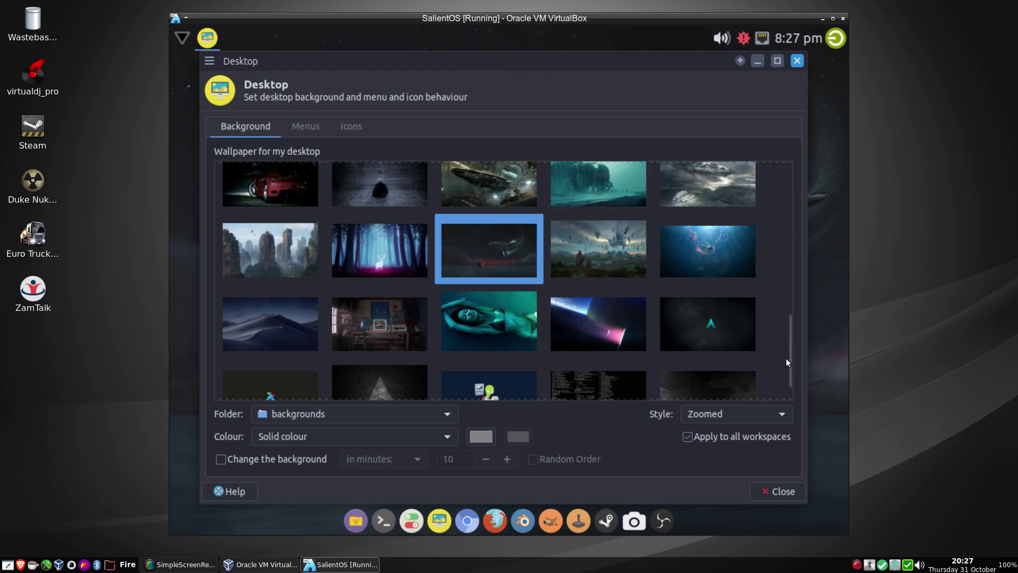
Set the wallpaper of three chickens on a branch as the desktop background and close the Desktop settings
drag(787, 354, 771, 232)
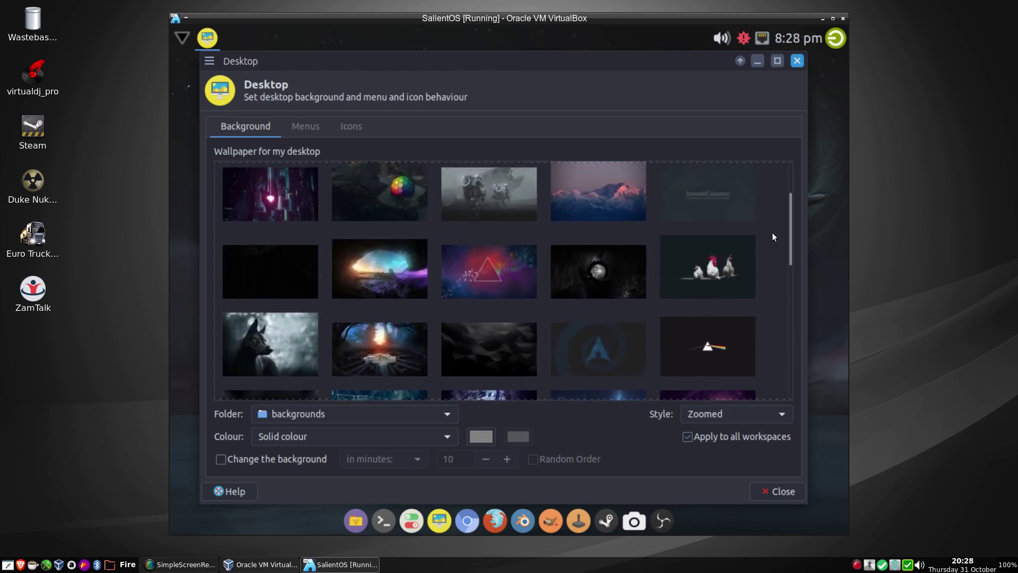
click(708, 271)
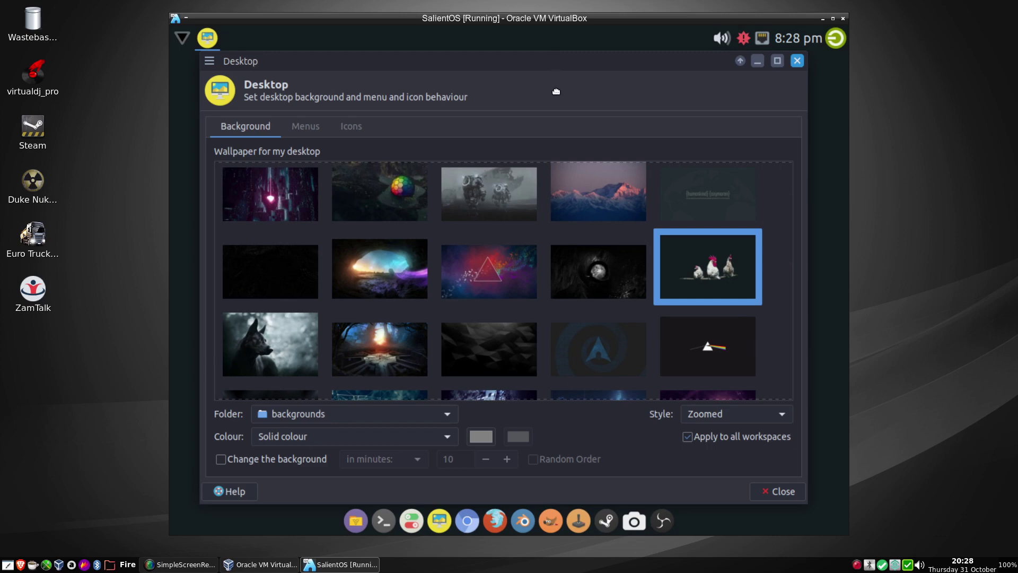
drag(556, 91, 538, 5)
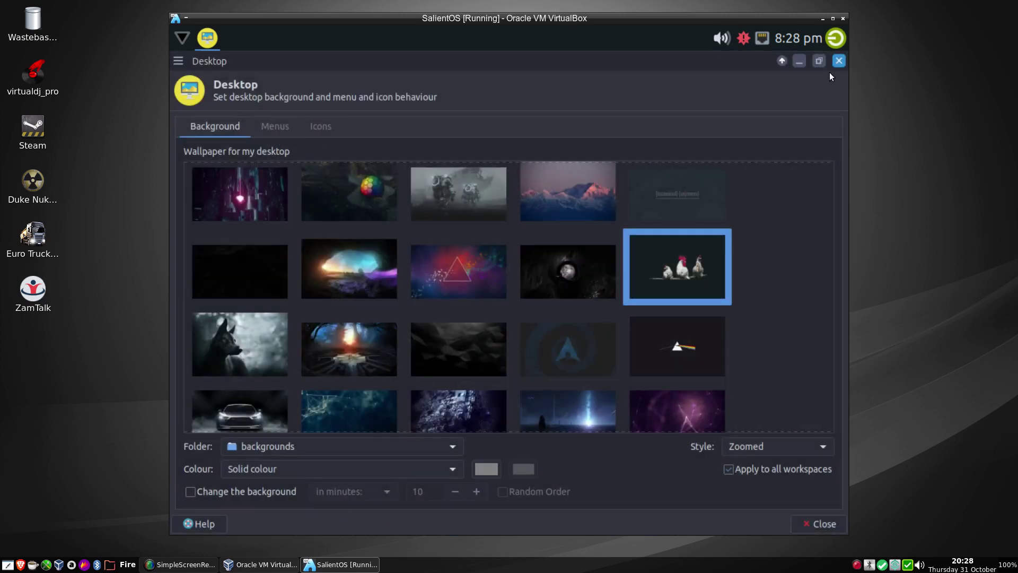
click(815, 523)
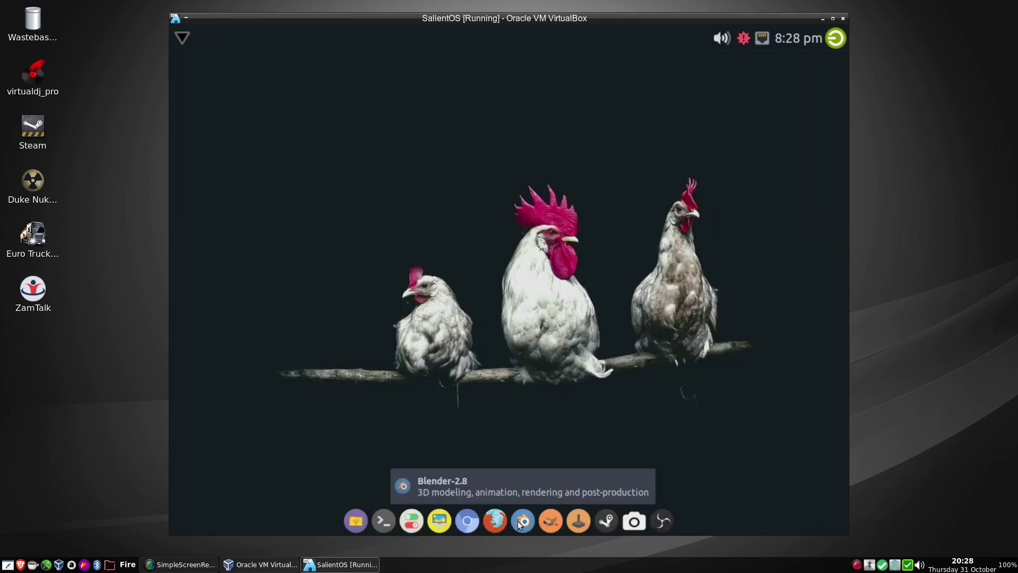
Open Chromium to check its version information, close it, and dismiss the new keyring password request
click(460, 522)
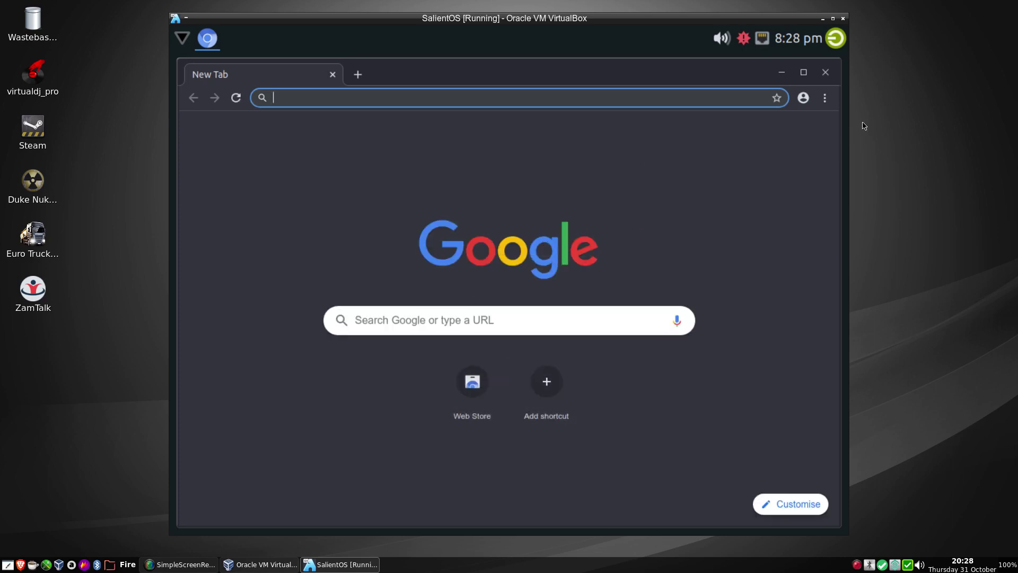
click(825, 100)
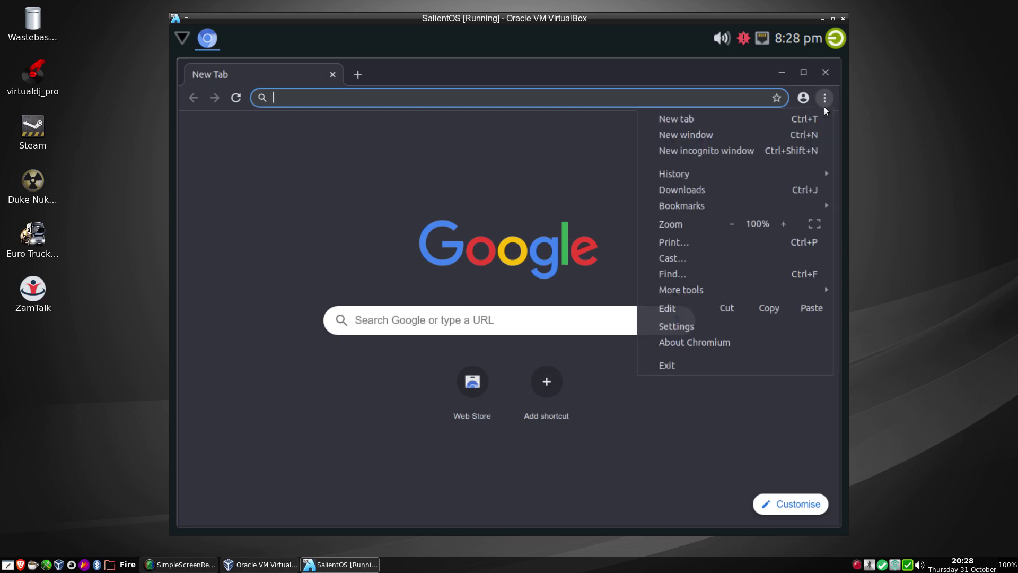
click(688, 342)
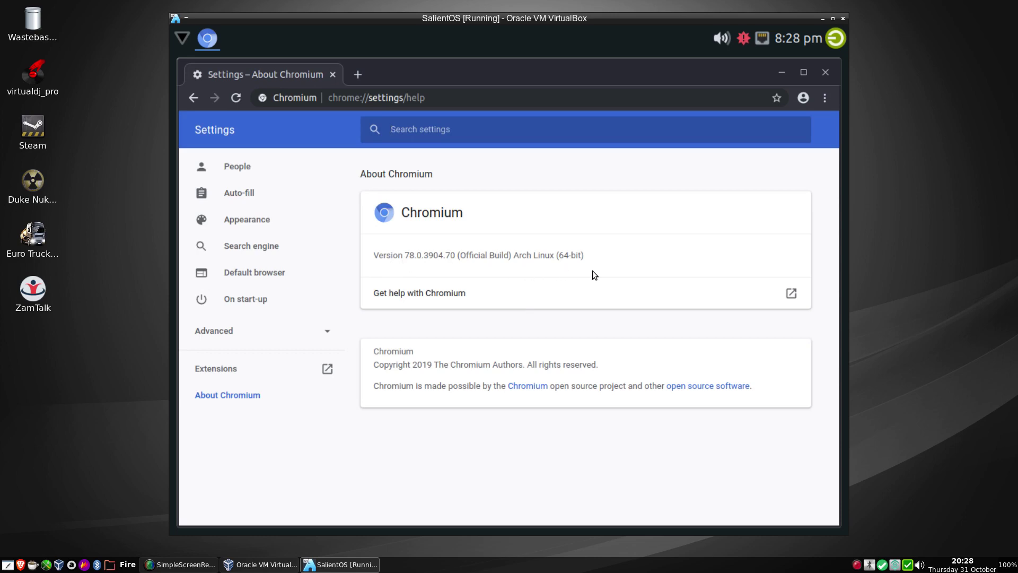
click(825, 73)
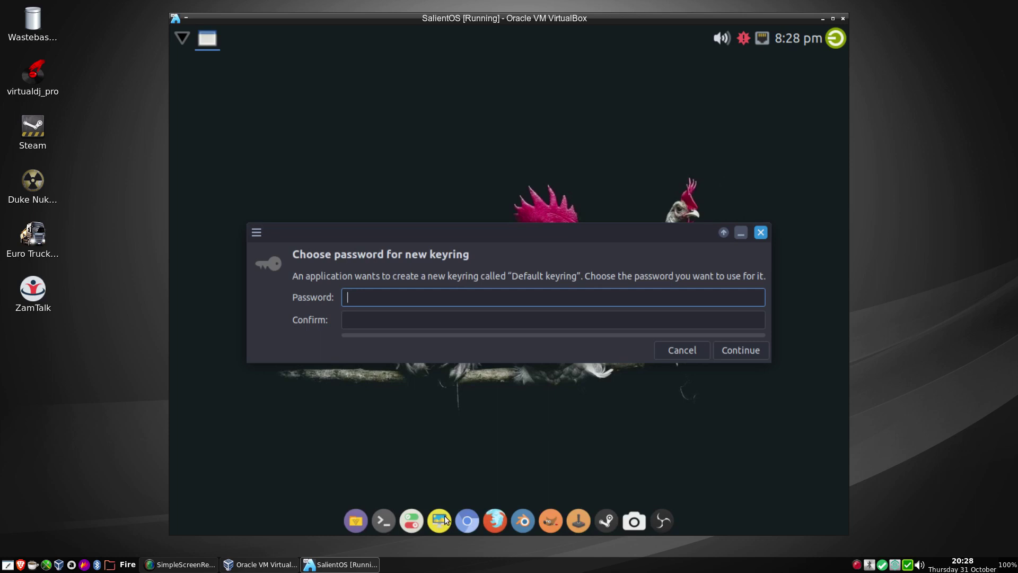
click(686, 349)
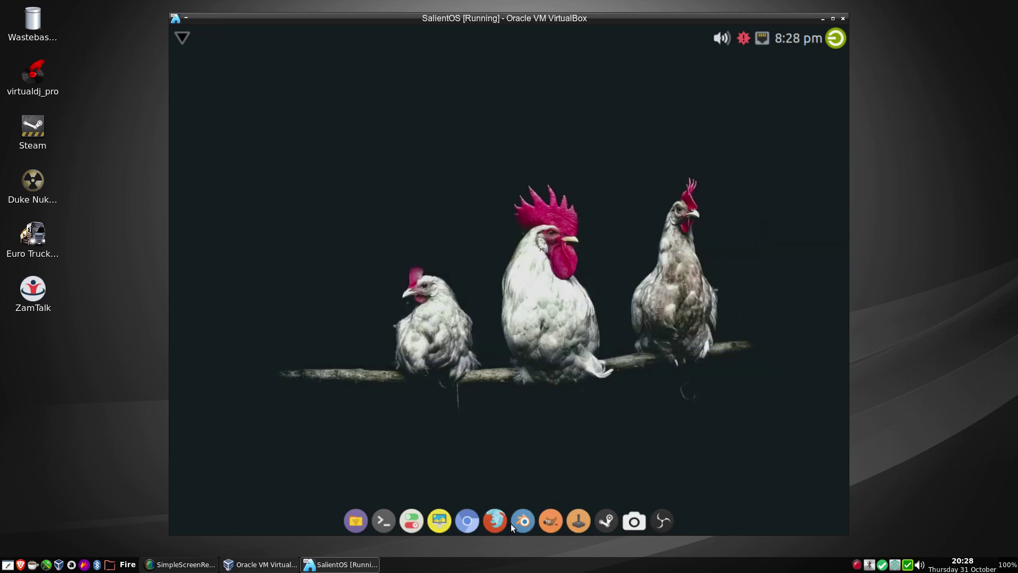
Open Firefox and view its About information to check the version
click(494, 519)
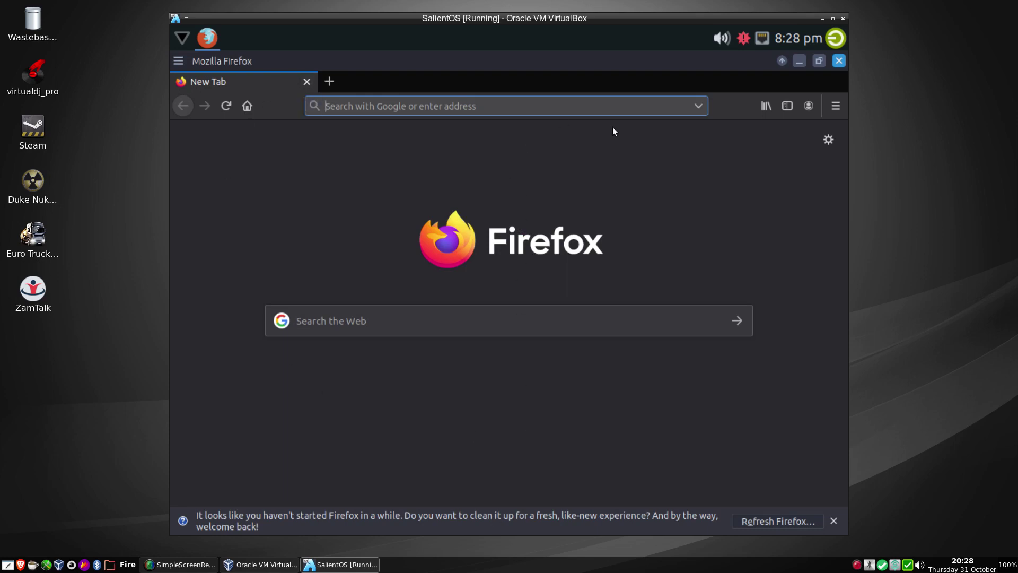
click(836, 107)
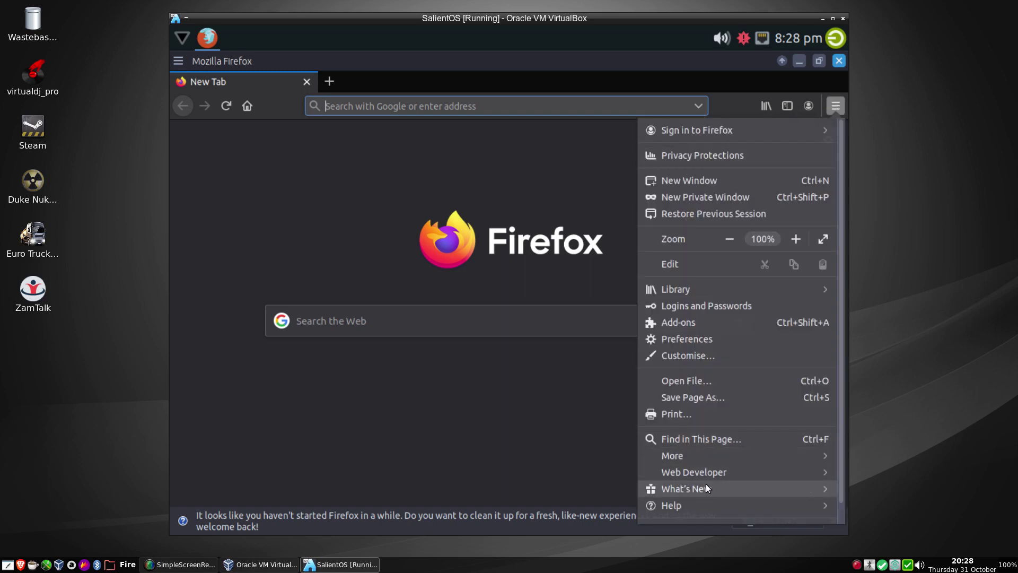
click(686, 505)
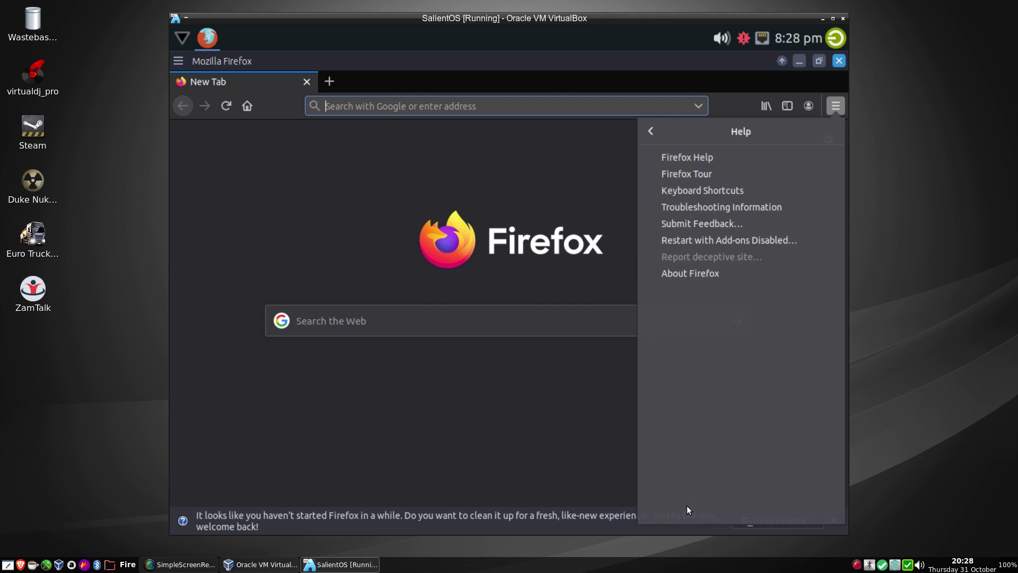
click(661, 273)
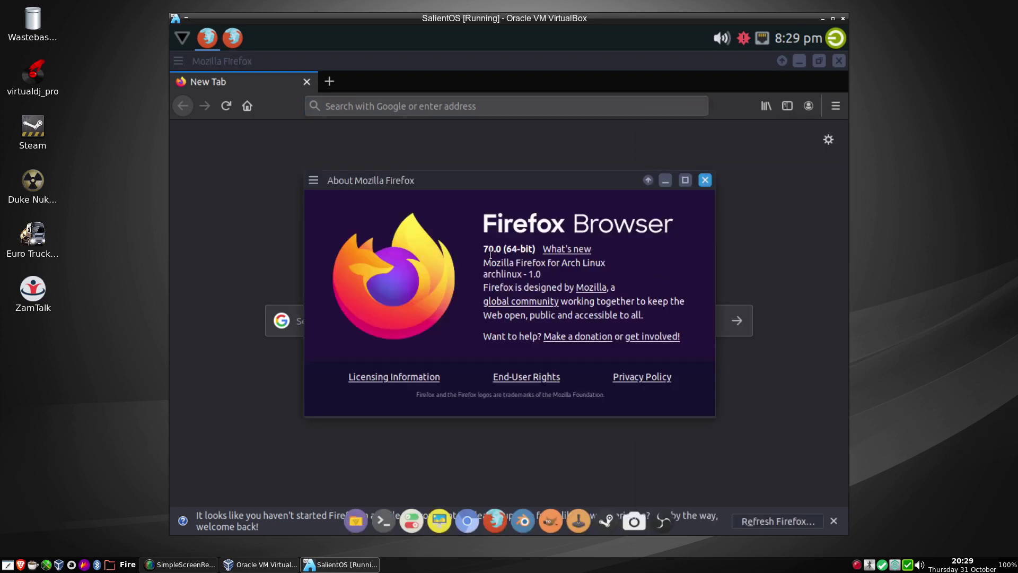
Close the About Mozilla Firefox window and the Firefox browser
click(704, 180)
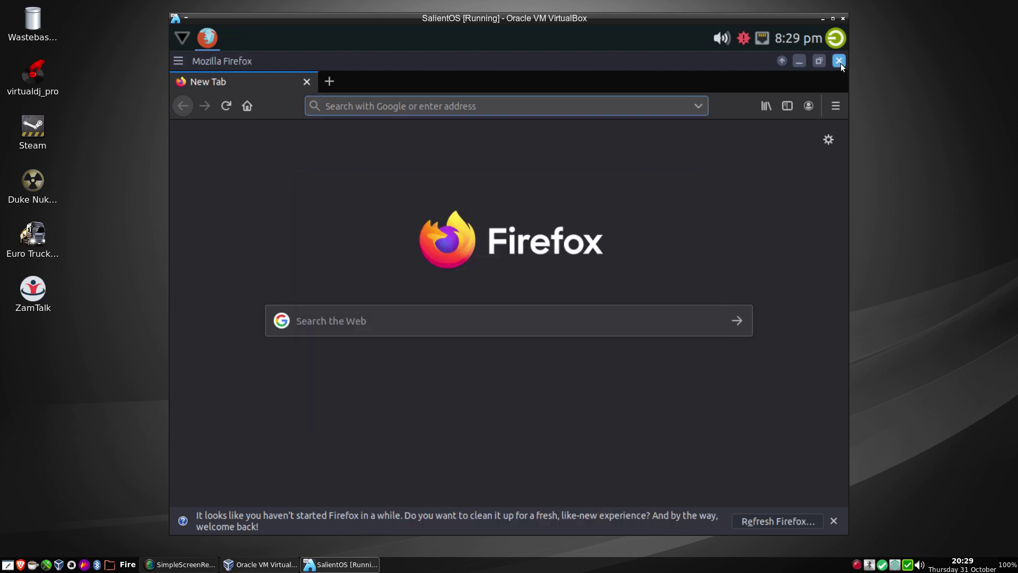
click(839, 62)
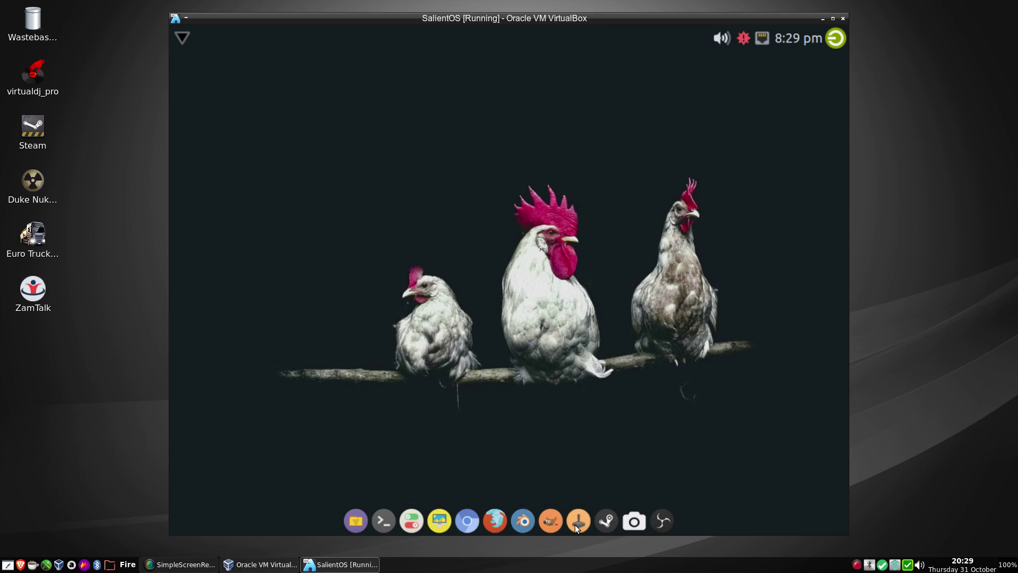
Try to launch Blender from a terminal with the command blender, and close the terminal
click(381, 520)
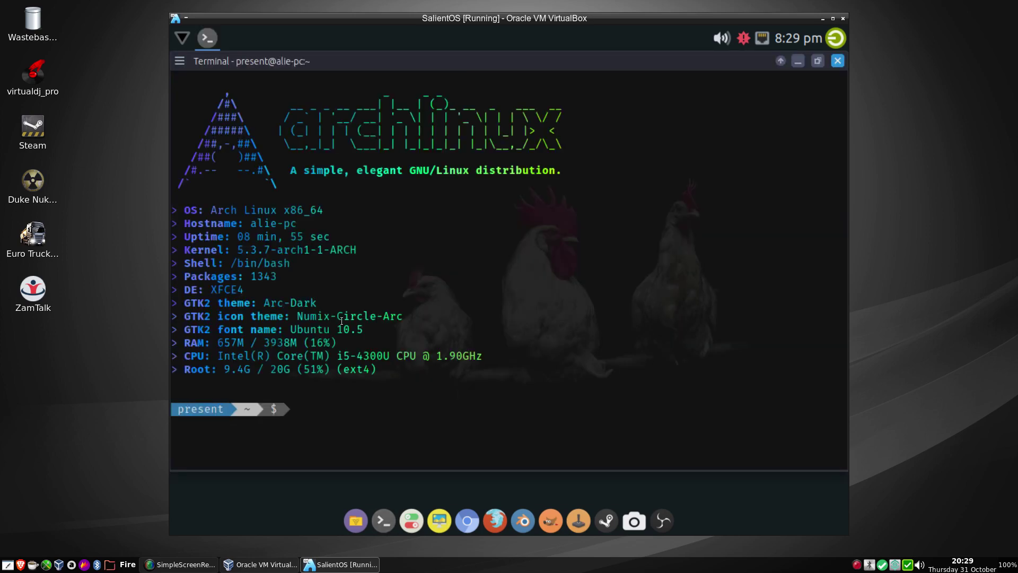
text(blender)
key(Return)
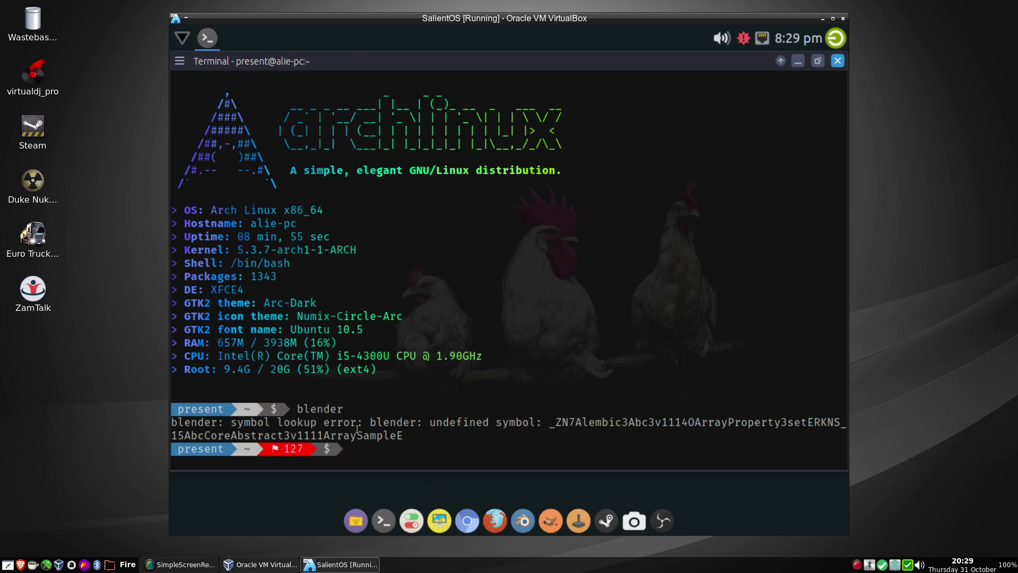
click(837, 61)
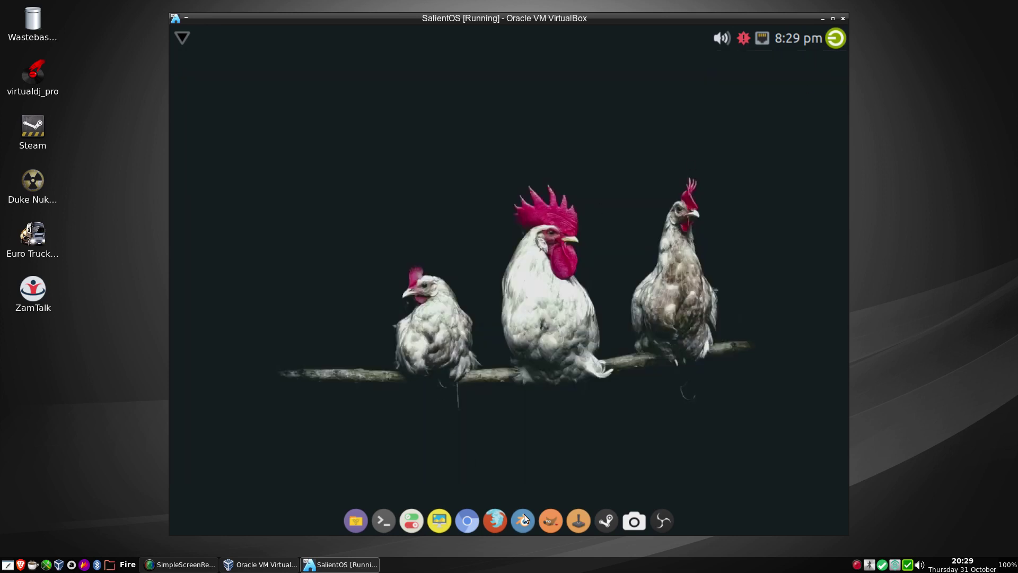
Open GIMP and view its About information to check the version, closing the About window
click(554, 515)
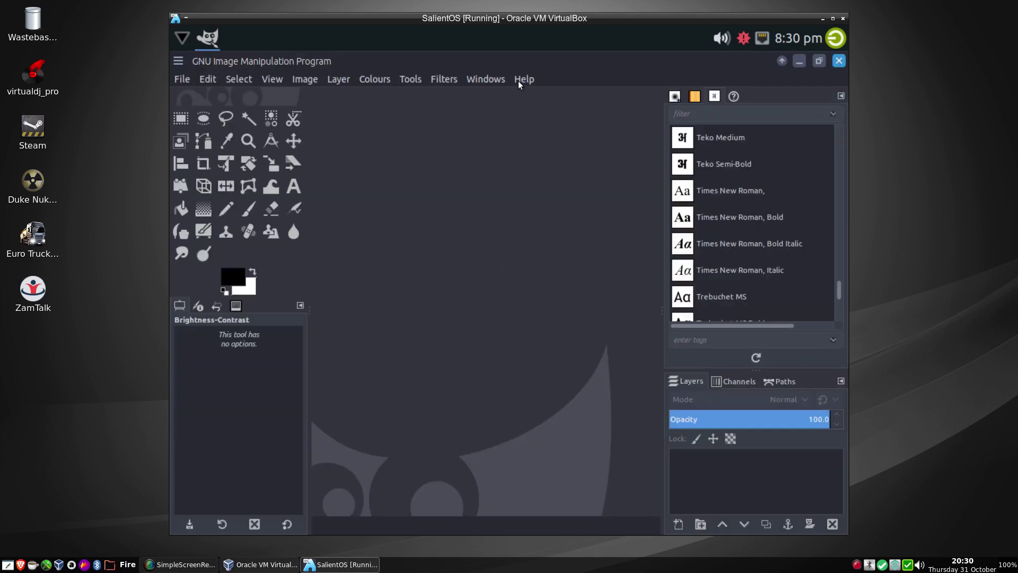
click(521, 79)
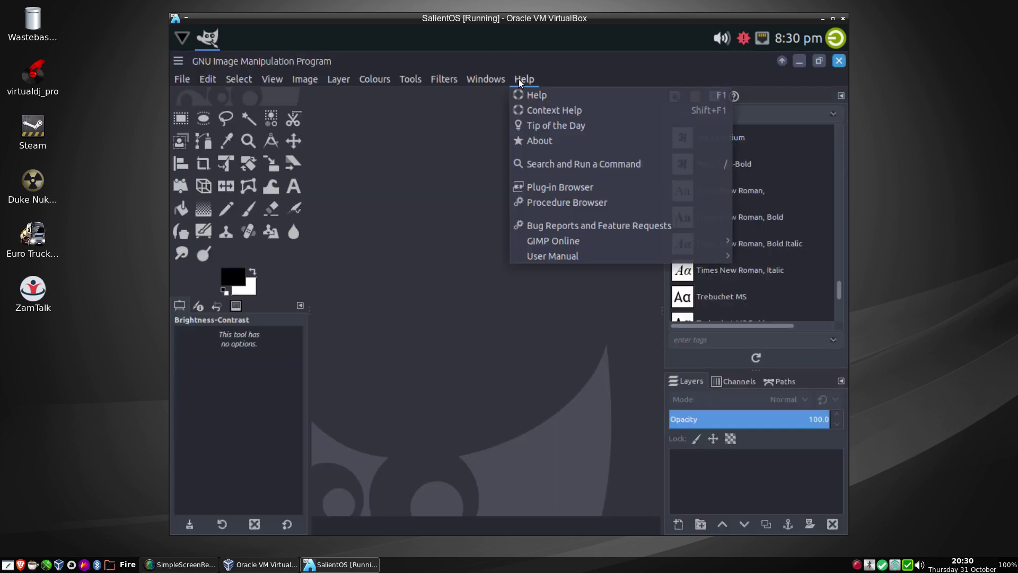
click(529, 141)
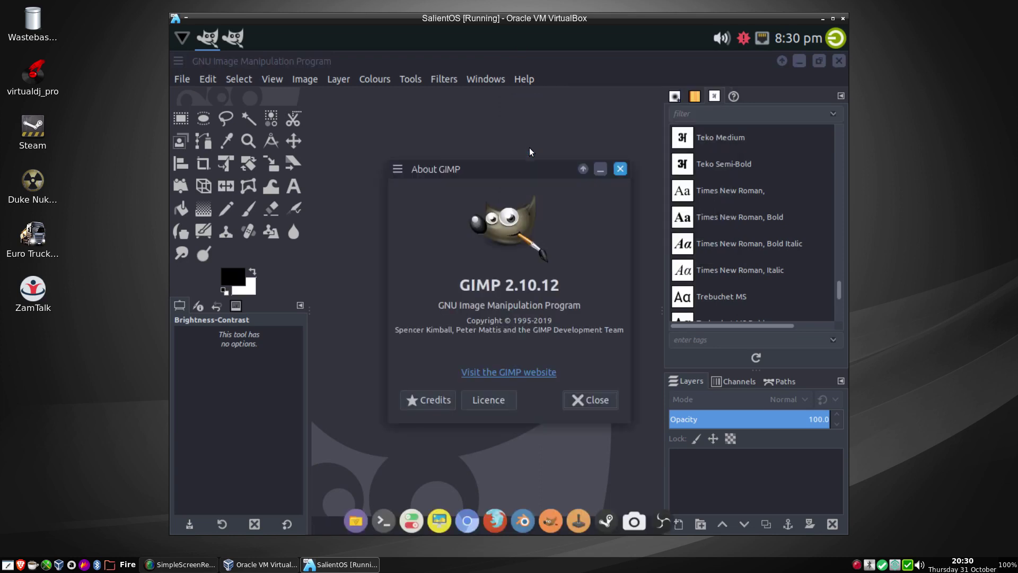
click(588, 407)
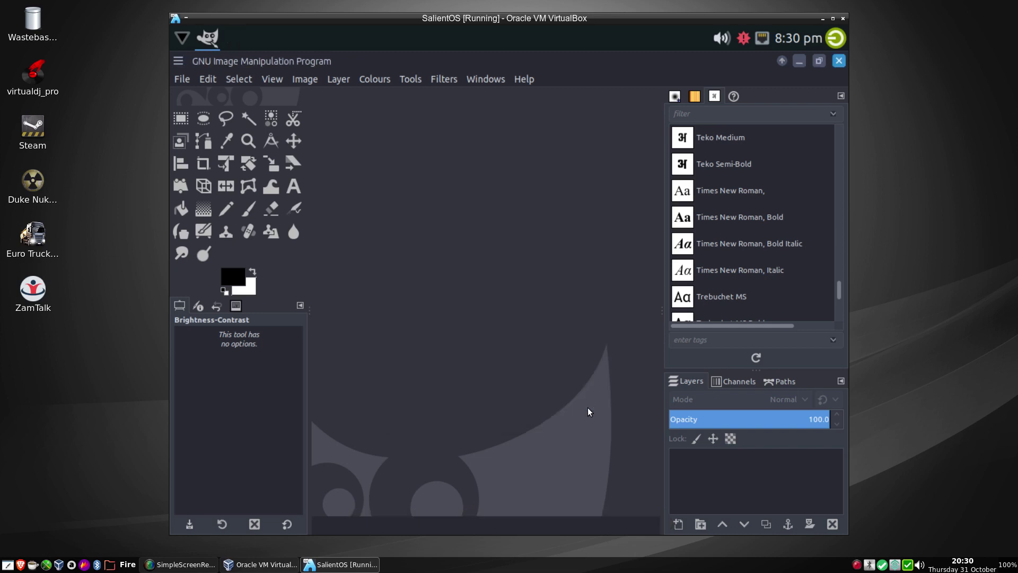
Look over the tools and filters available in GIMP and close the program
click(409, 78)
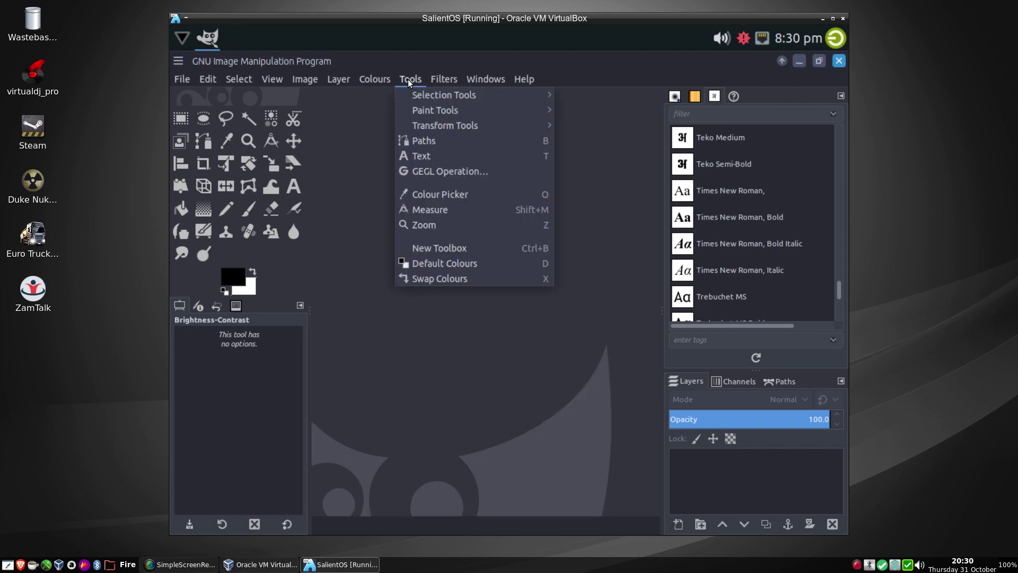
mouse_move(444, 80)
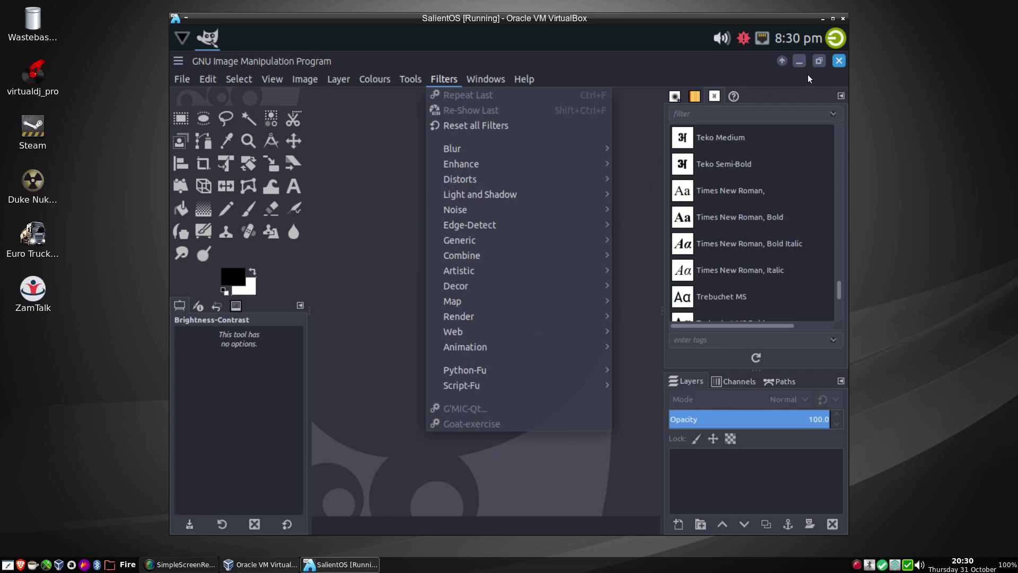
click(838, 62)
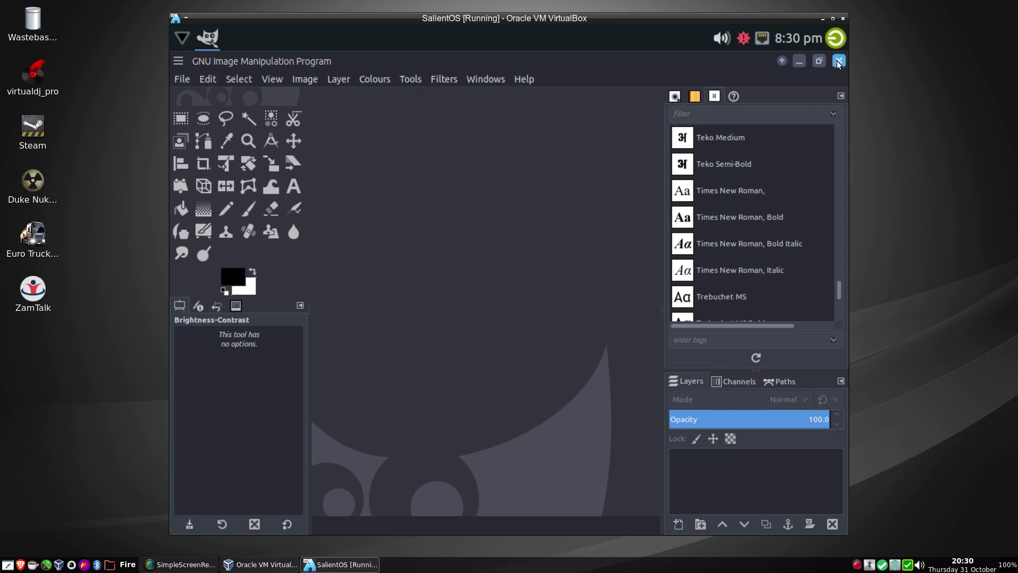
click(838, 62)
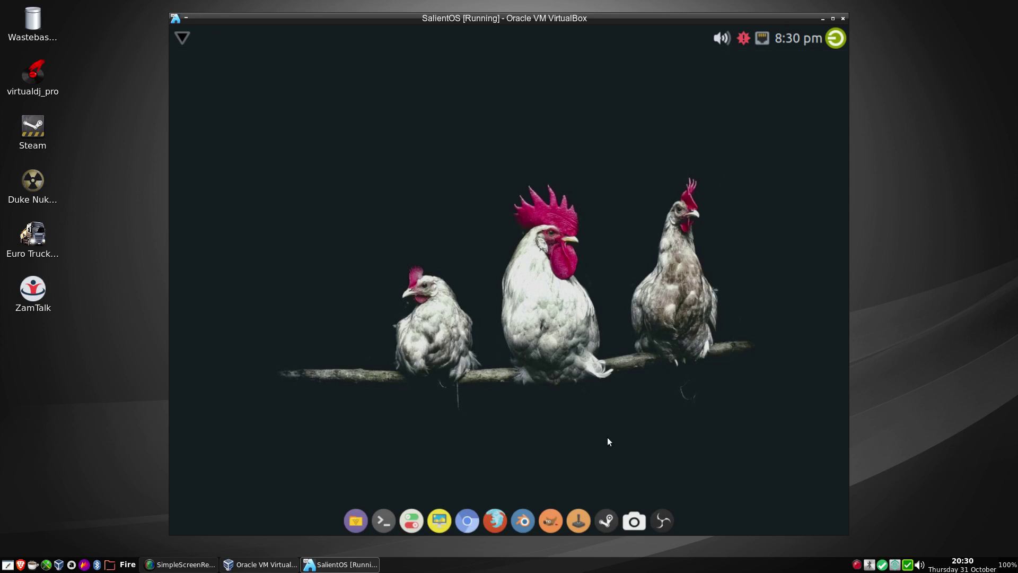
Open the Lutris gaming platform and dismiss its request for donations
click(579, 519)
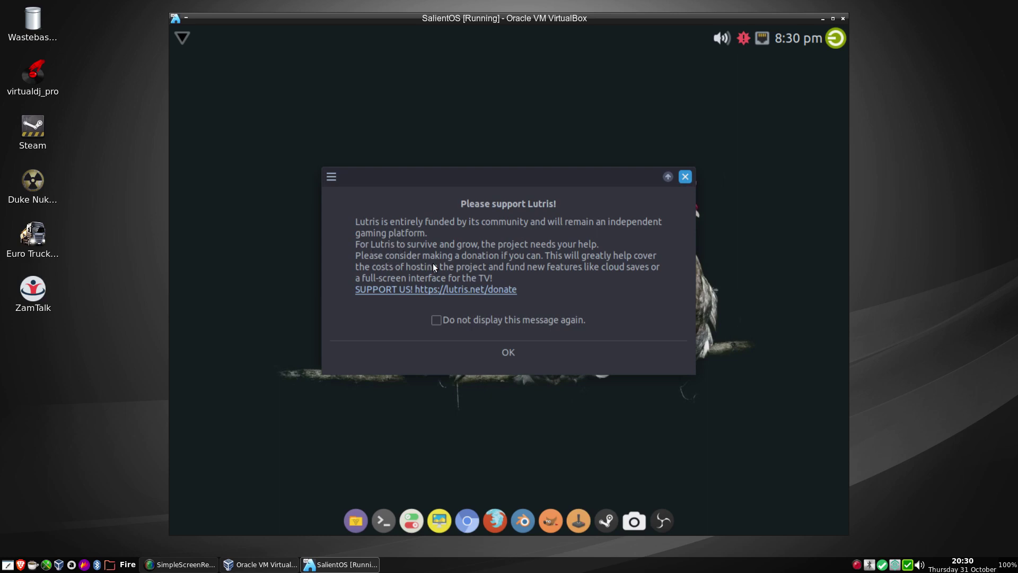
click(482, 358)
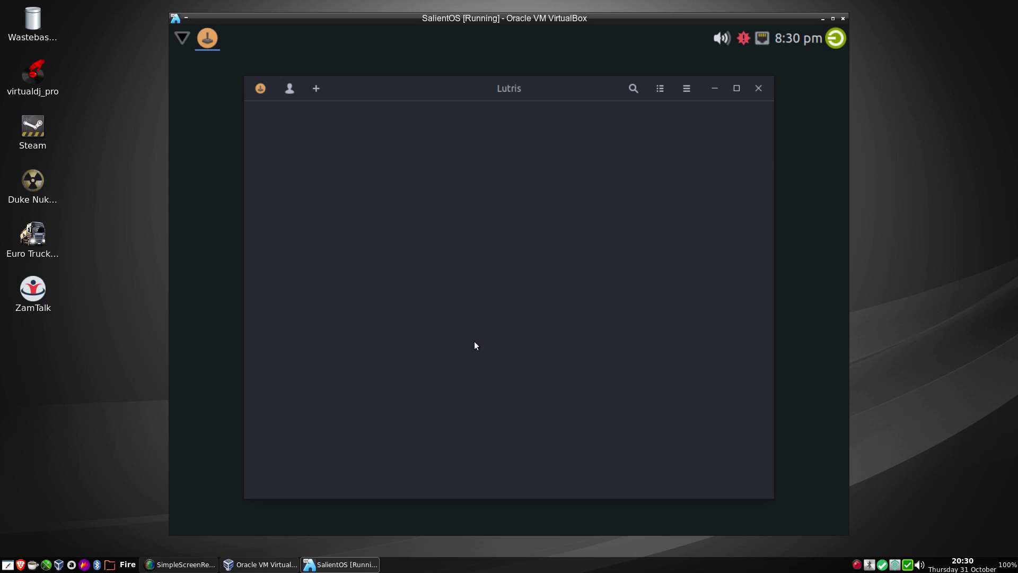
Search Lutris.net for "tomb raider" games and close Lutris
click(632, 90)
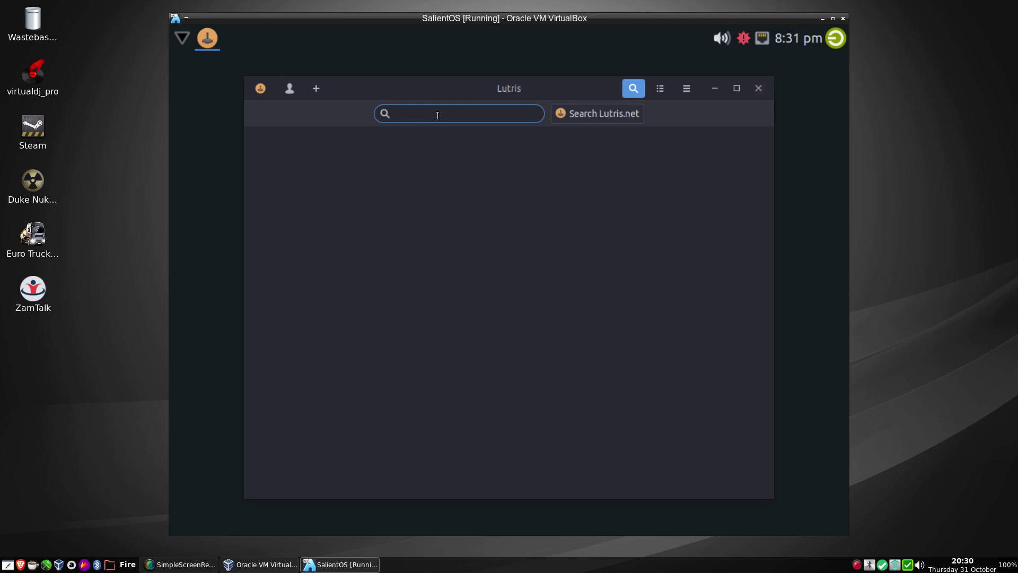
text(tomv)
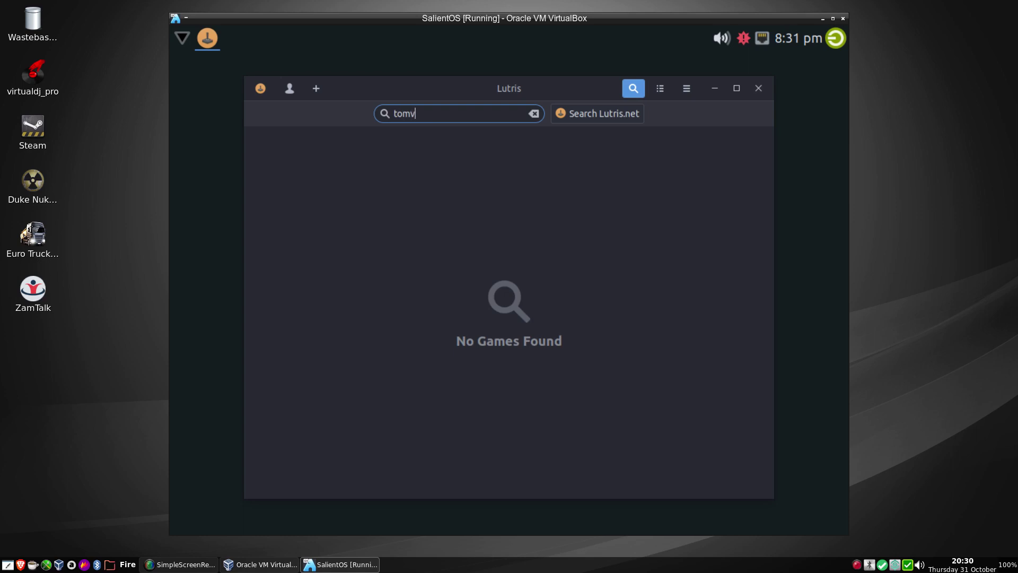
key(BackSpace)
text(b rader)
key(BackSpace)
key(BackSpace)
key(BackSpace)
key(BackSpace)
text(aider)
click(610, 119)
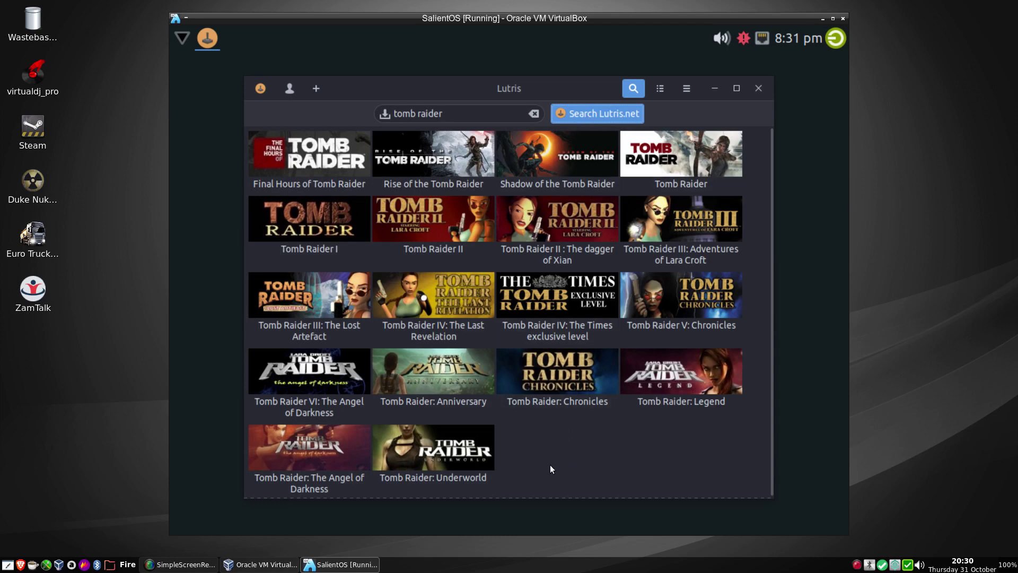
click(758, 89)
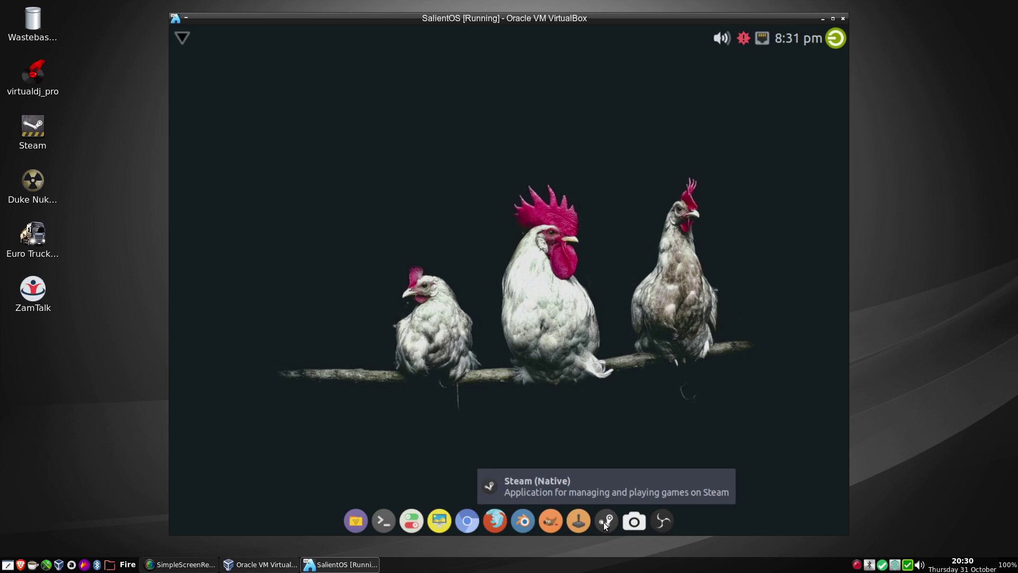
Open SimpleScreenRecorder to view its welcome page, and close it
click(634, 520)
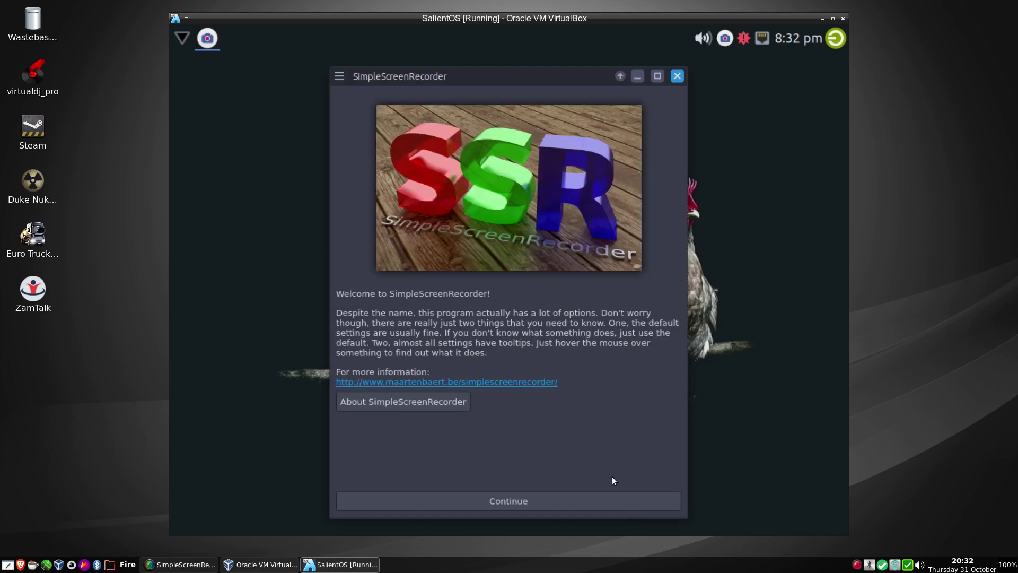
click(677, 76)
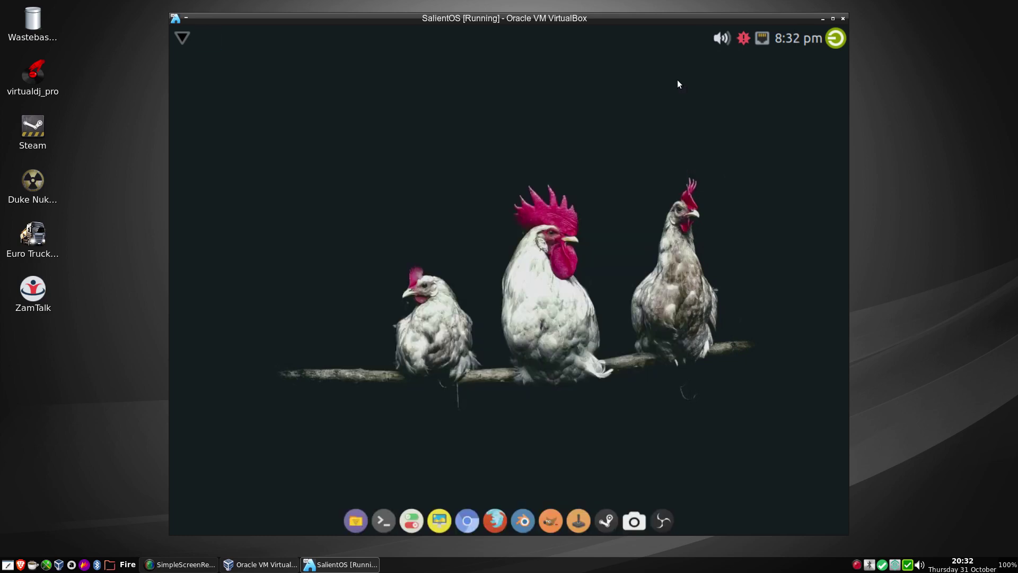
click(183, 564)
click(184, 565)
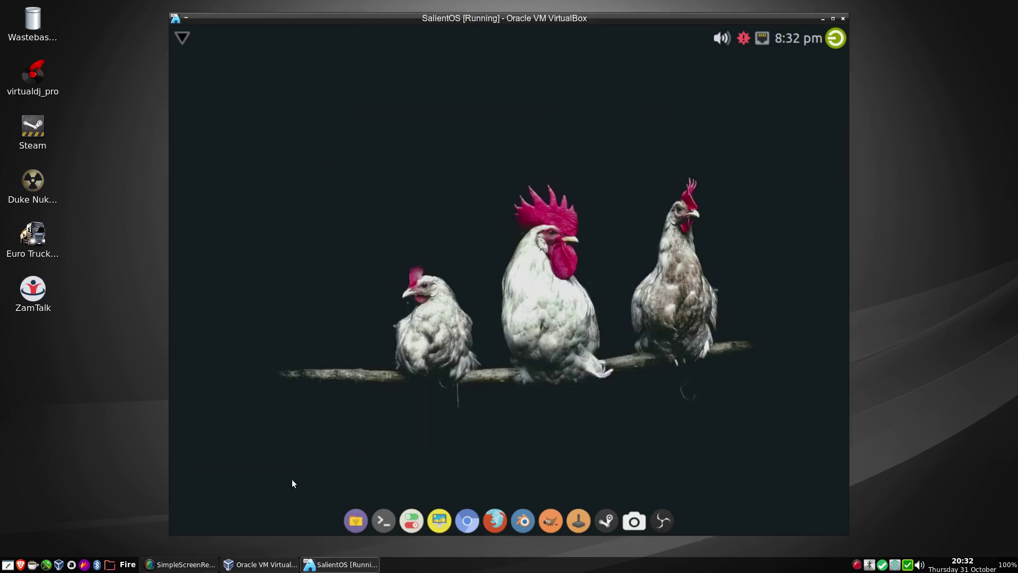
Open OBS, decline the auto-configuration wizard to view the main window, and close OBS
click(666, 521)
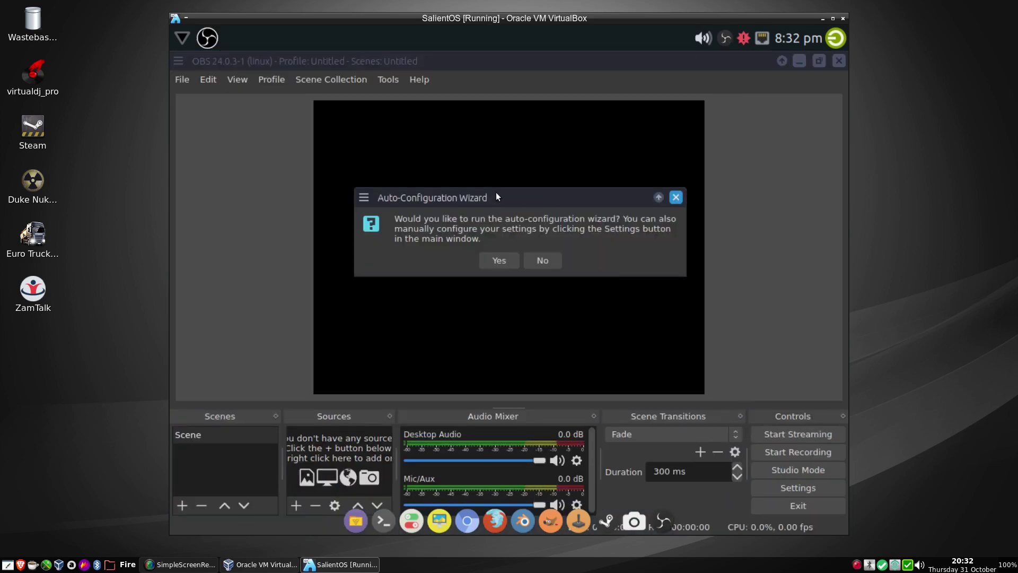
click(546, 259)
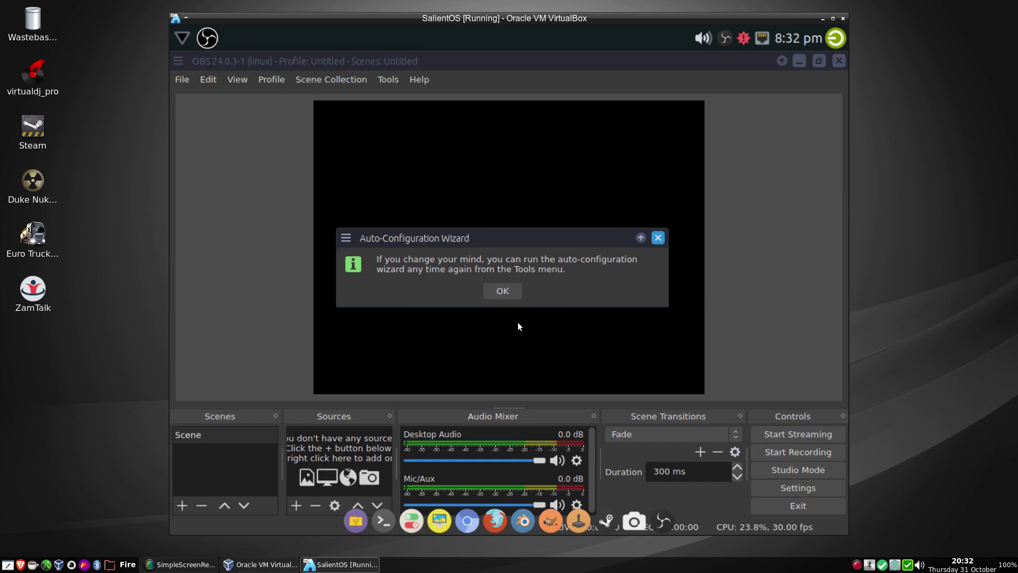
click(502, 294)
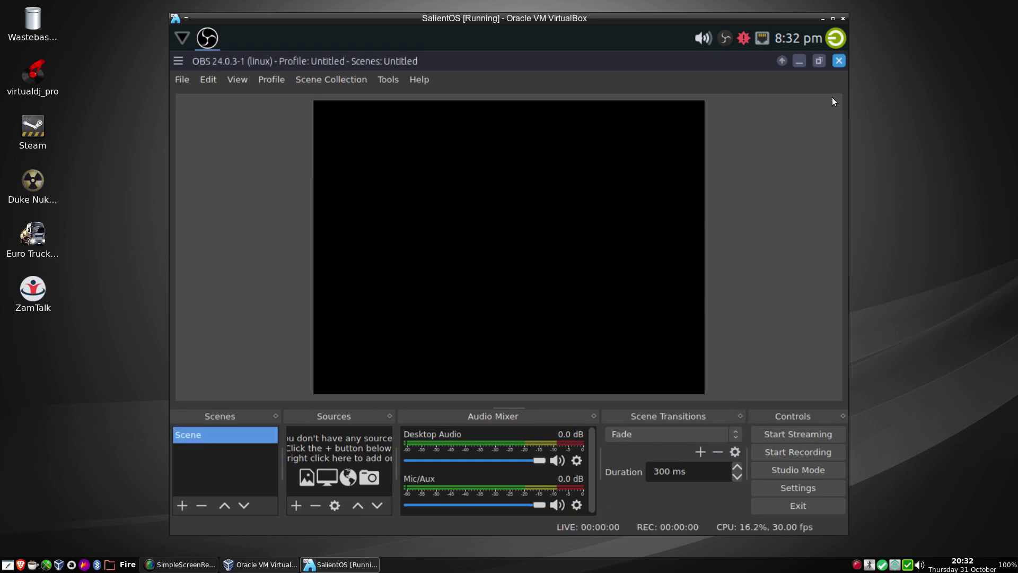
click(838, 61)
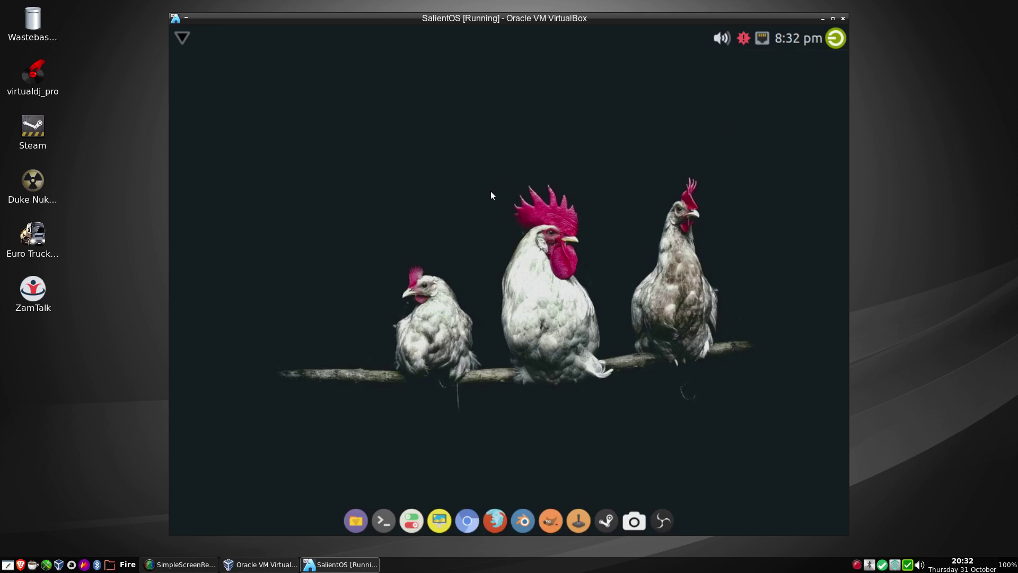
Browse the Accessories applications, open Catarina to view it, and close it
click(181, 38)
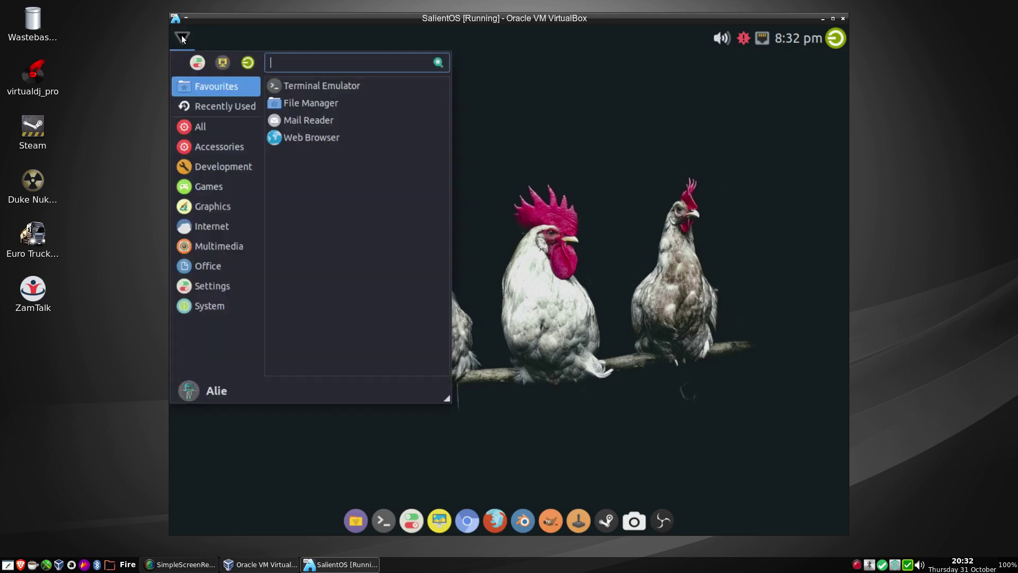
click(206, 147)
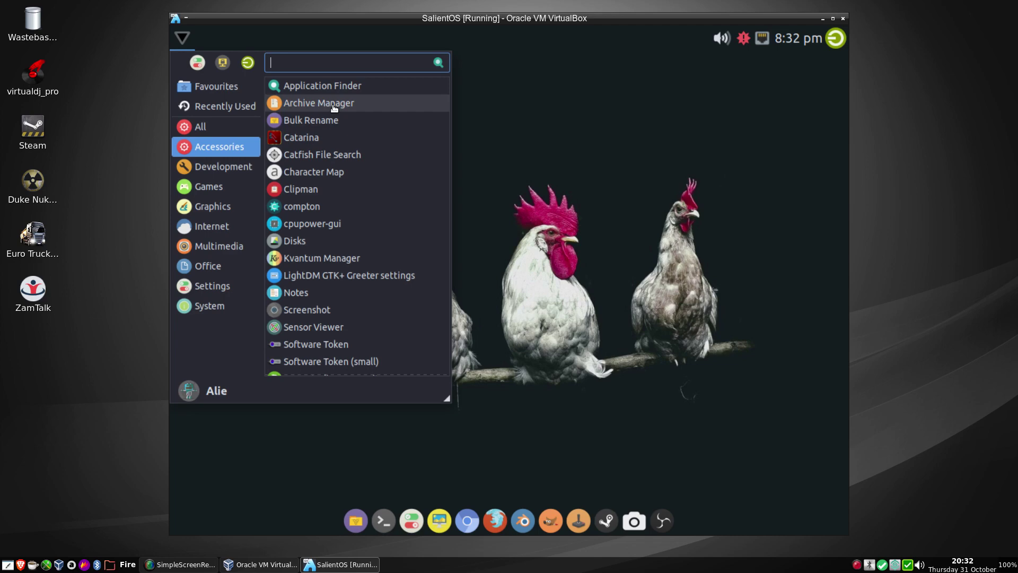
click(312, 143)
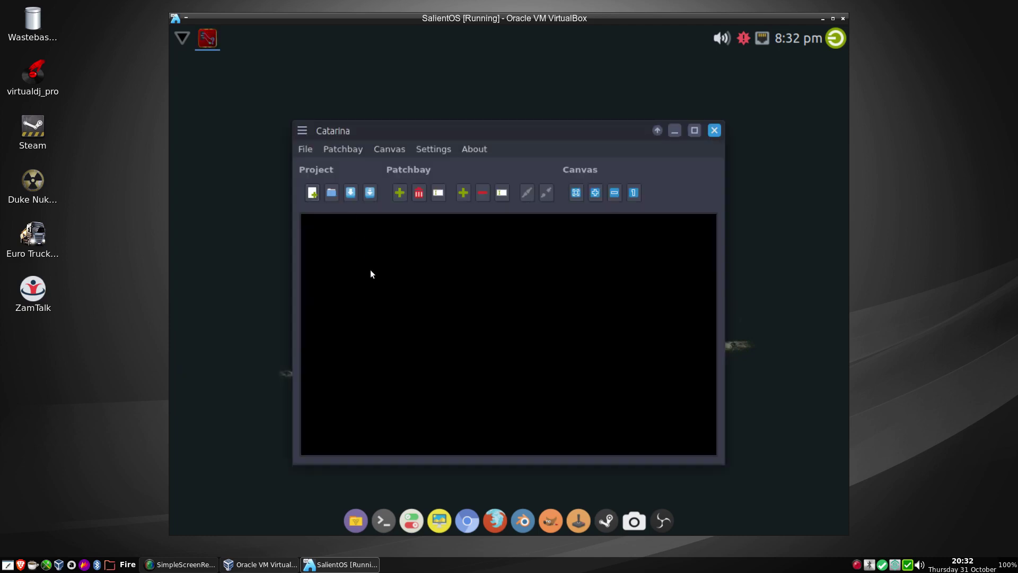
click(713, 131)
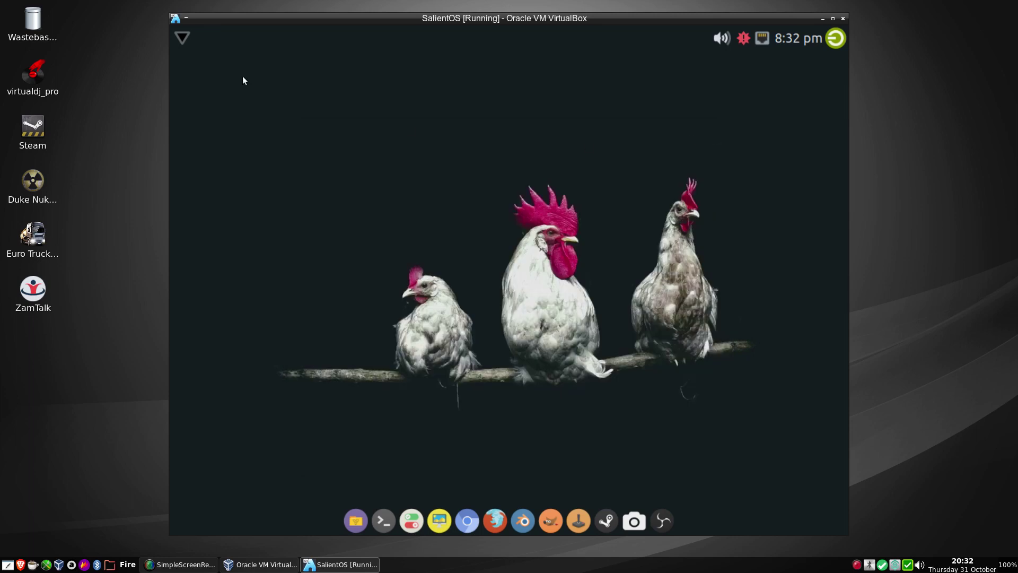
Try to launch cpupower-gui from the Accessories applications
click(183, 43)
click(209, 153)
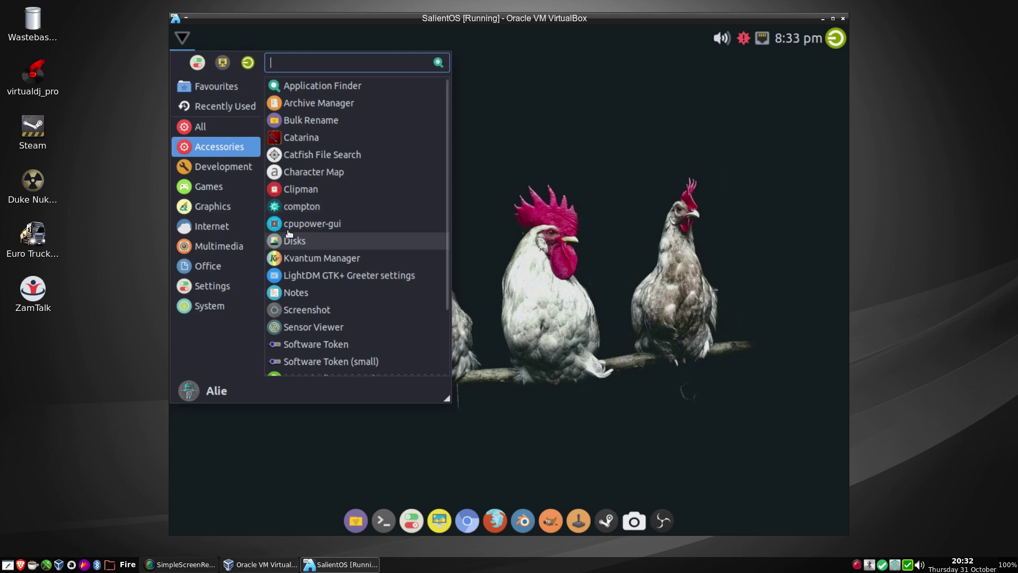
click(332, 227)
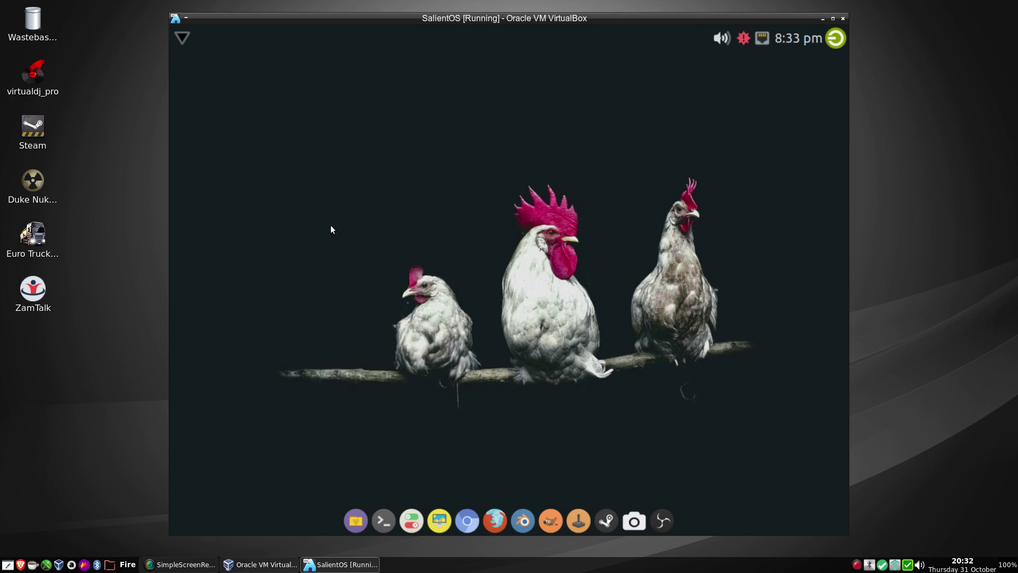
Open the Disks utility from the Accessories applications and view the details of the CD/DVD drive
click(179, 42)
mouse_move(206, 149)
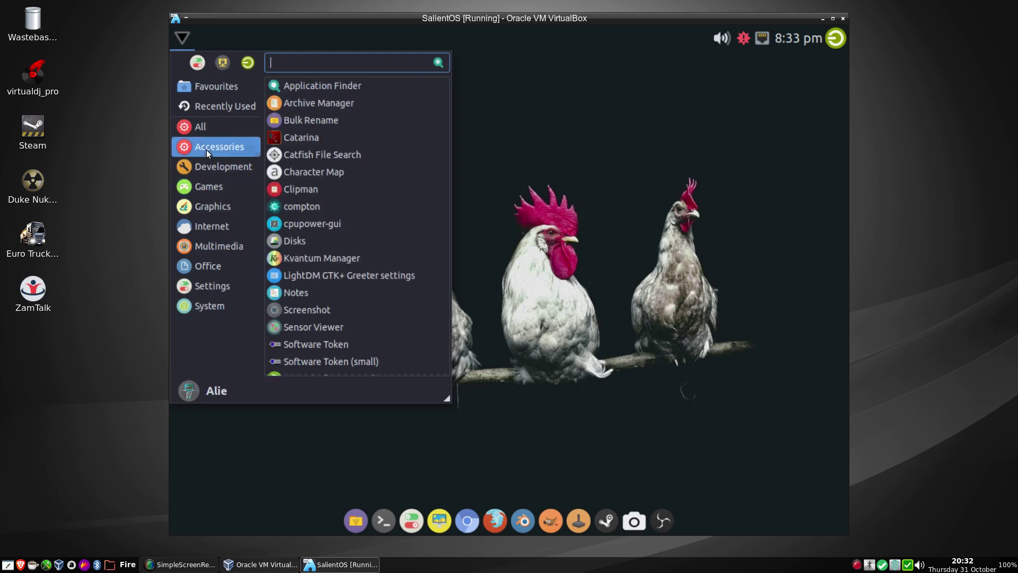
click(295, 241)
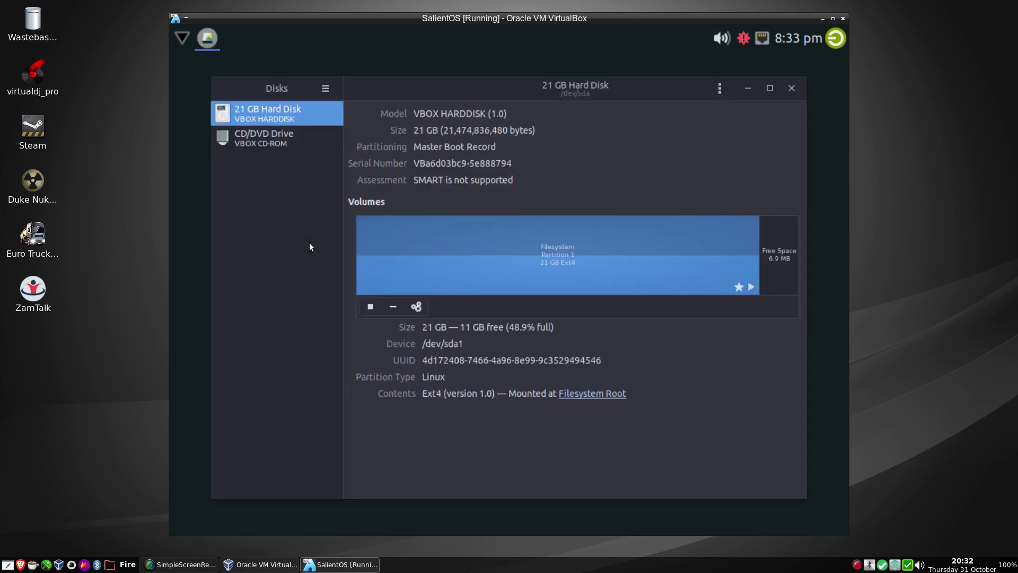
click(253, 141)
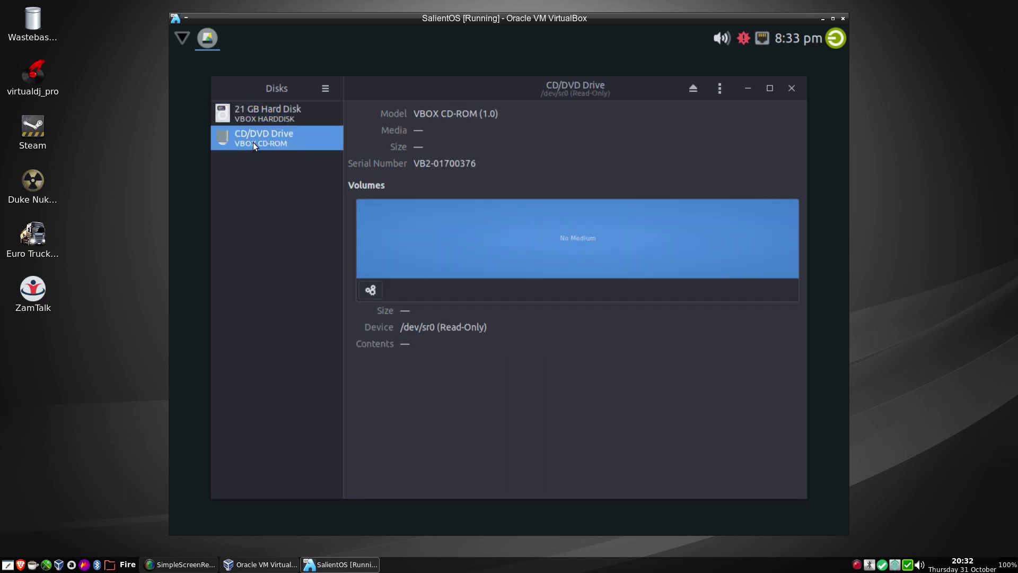
View the details of the 21 GB hard disk and close the Disks utility
click(253, 116)
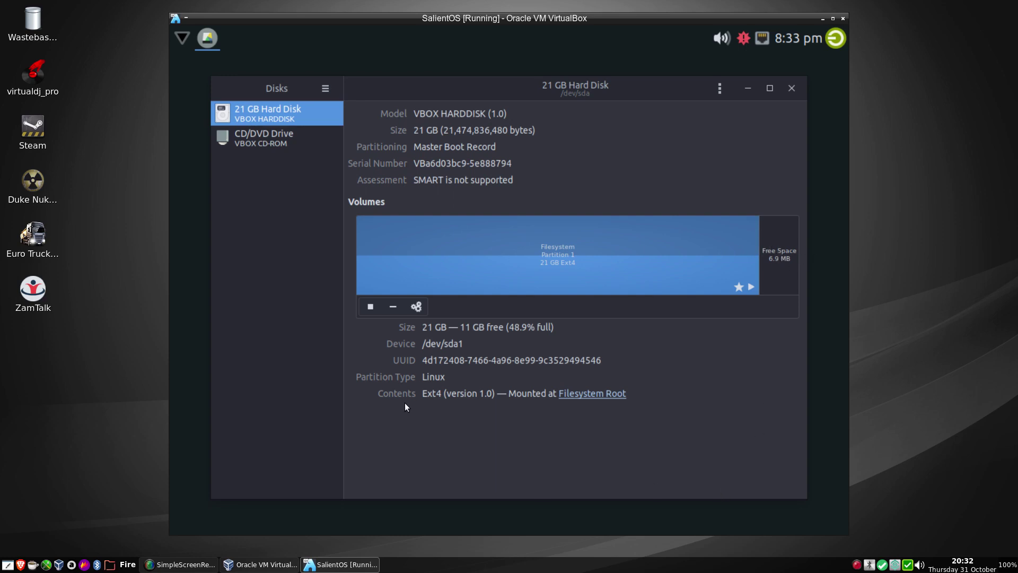
click(792, 89)
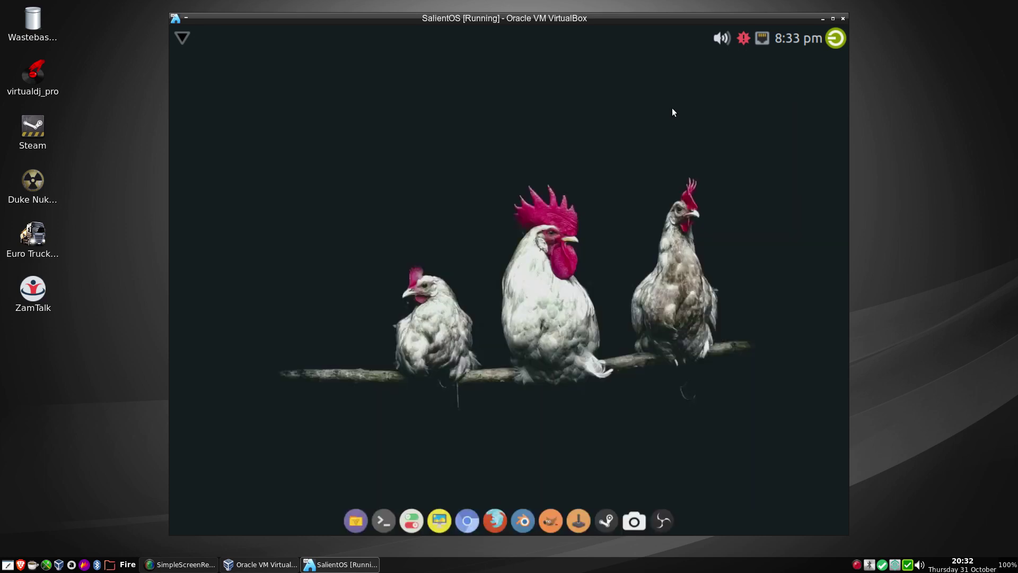
Browse the Games and Accessories applications and open the Text Editor from Accessories
click(184, 41)
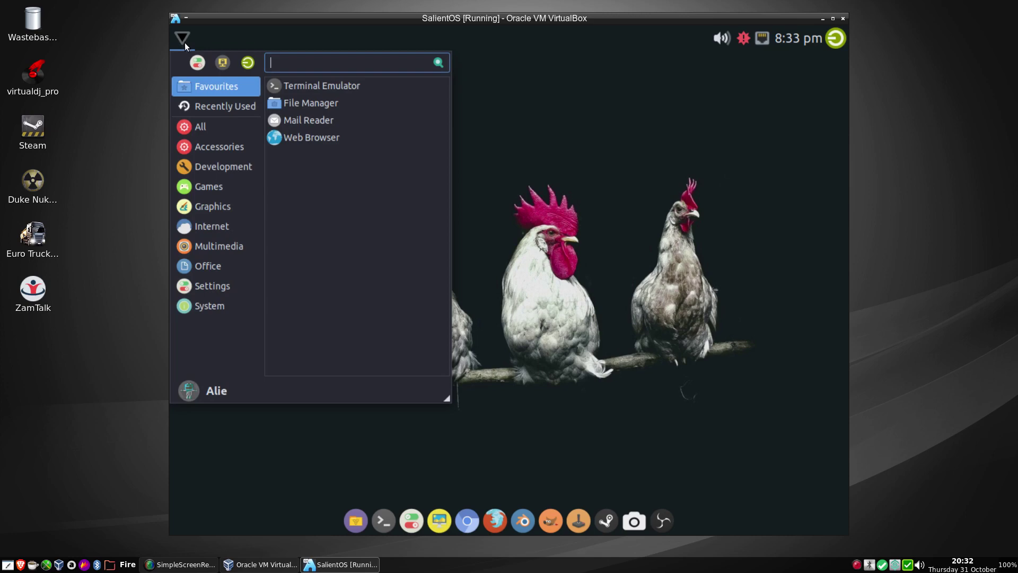
click(211, 186)
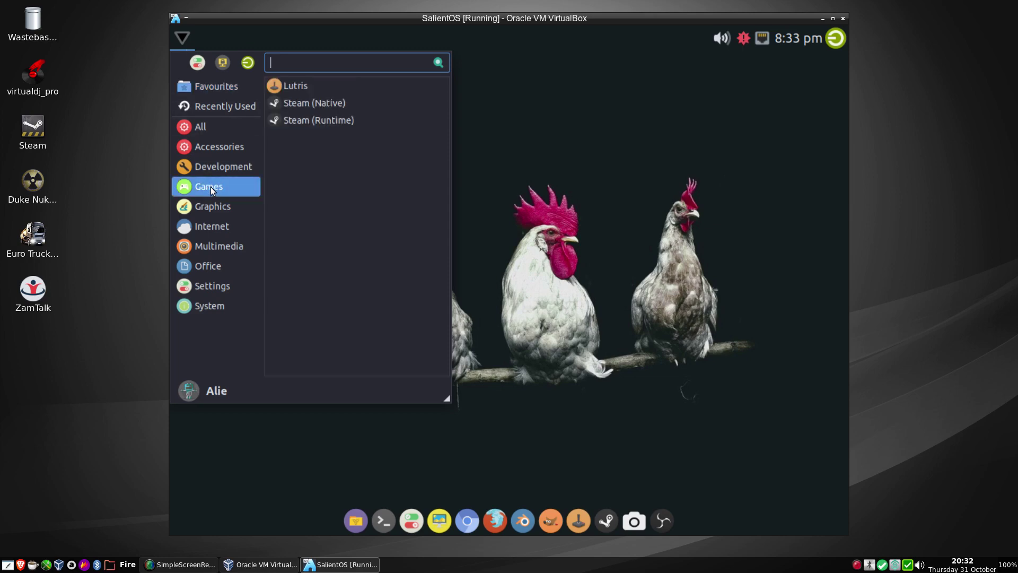
click(205, 161)
click(205, 142)
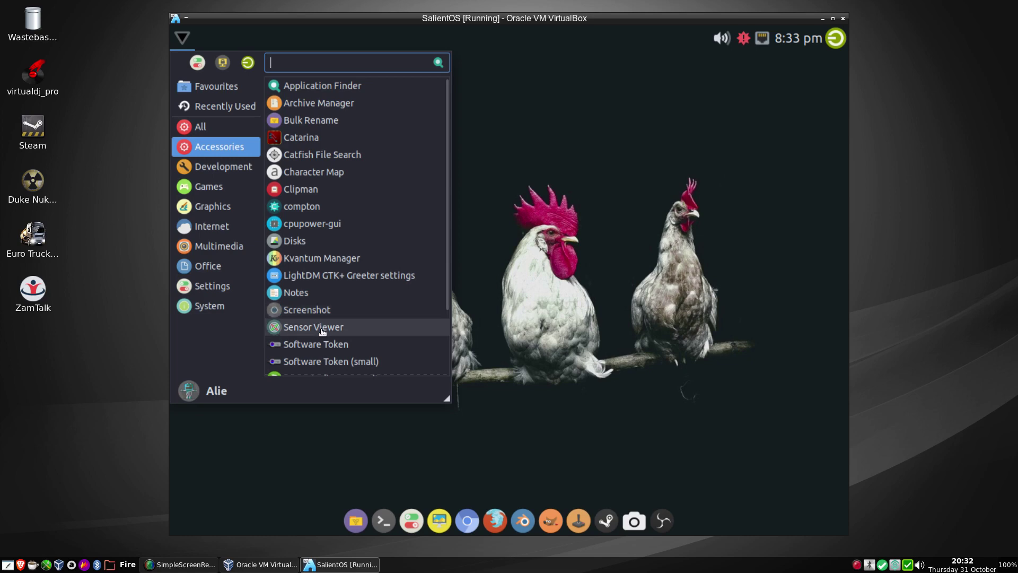
scroll(391, 331, down, 3)
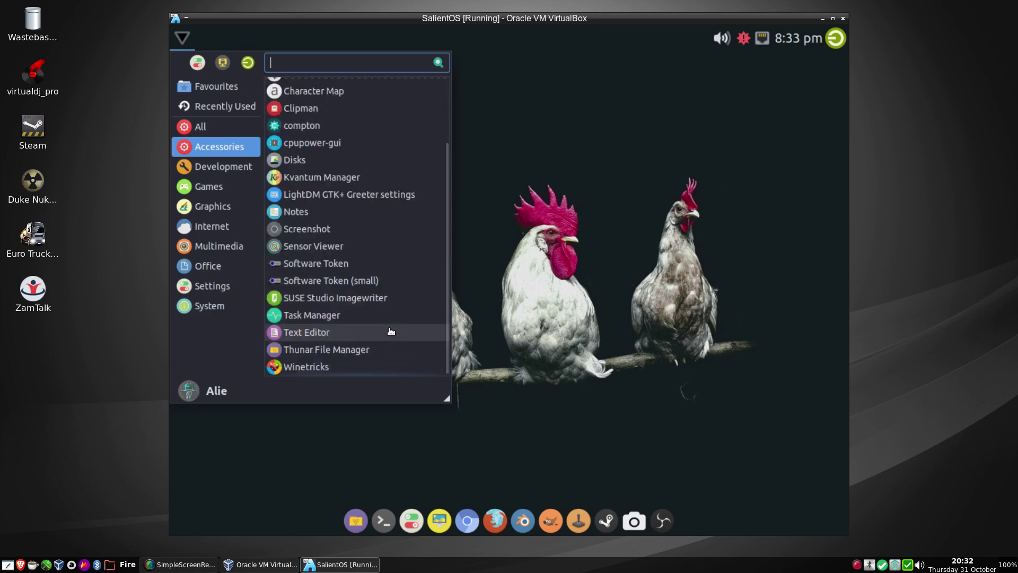
click(319, 337)
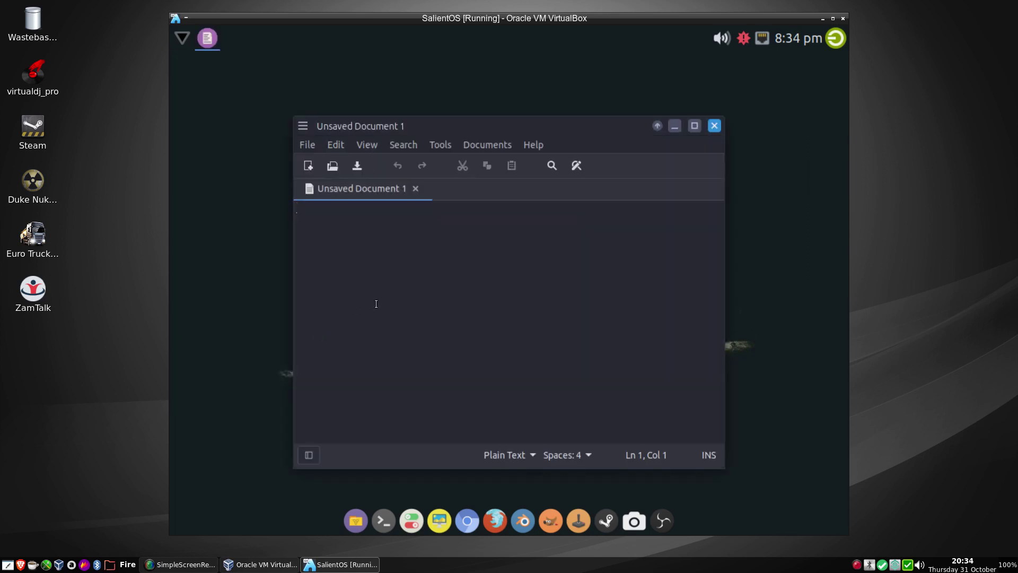
View the Text Editor's About information, and close both the dialog and the editor
click(541, 141)
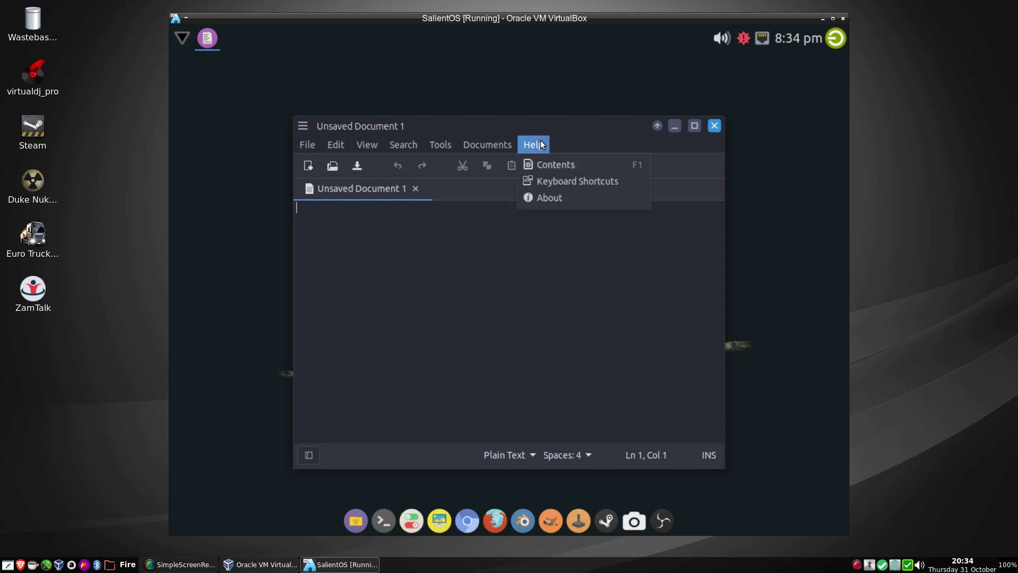
click(541, 197)
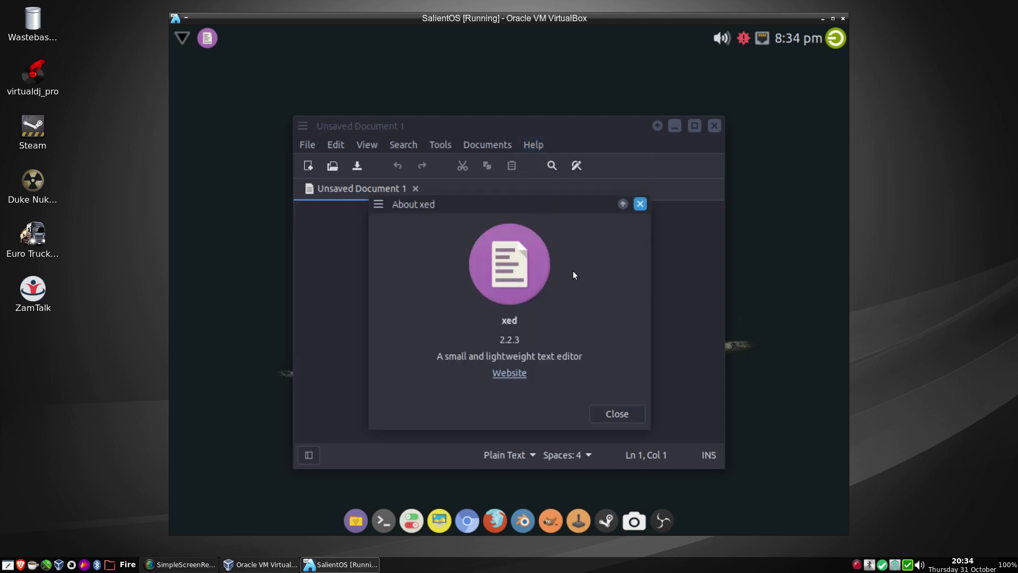
click(627, 419)
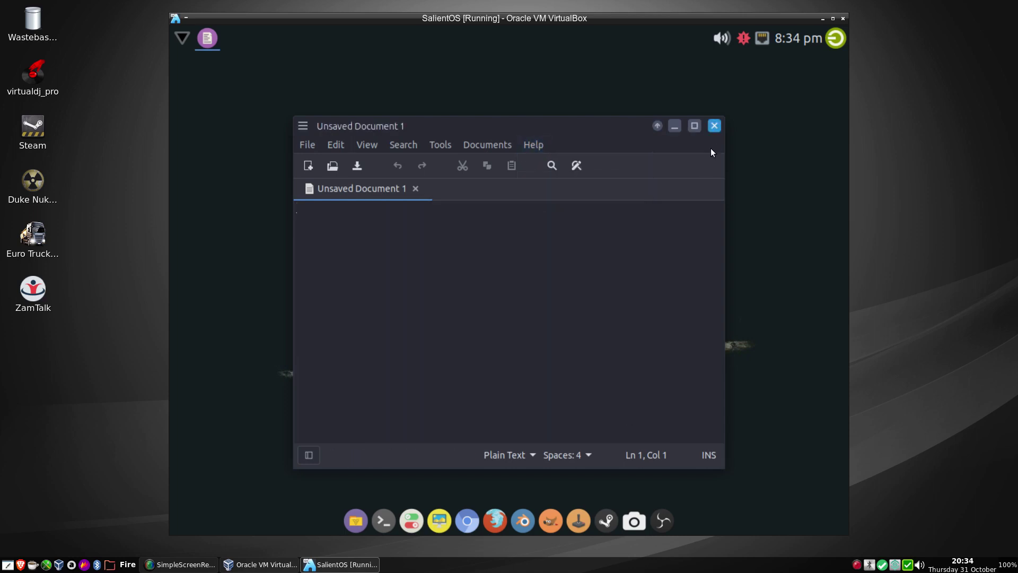
click(713, 127)
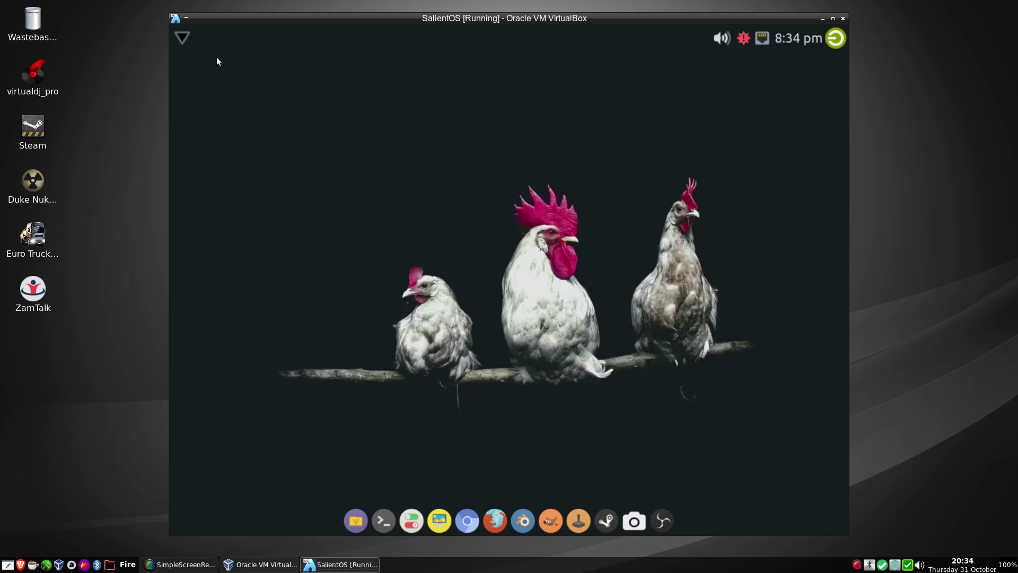
Open About Xfce from the recently used applications, read through its component descriptions, and close it
click(182, 41)
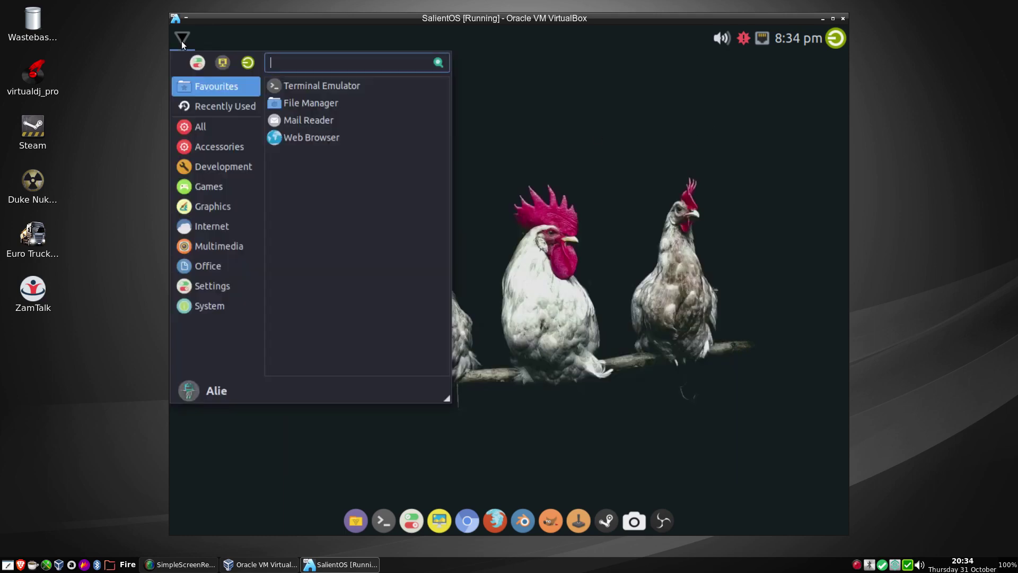
click(209, 130)
click(205, 106)
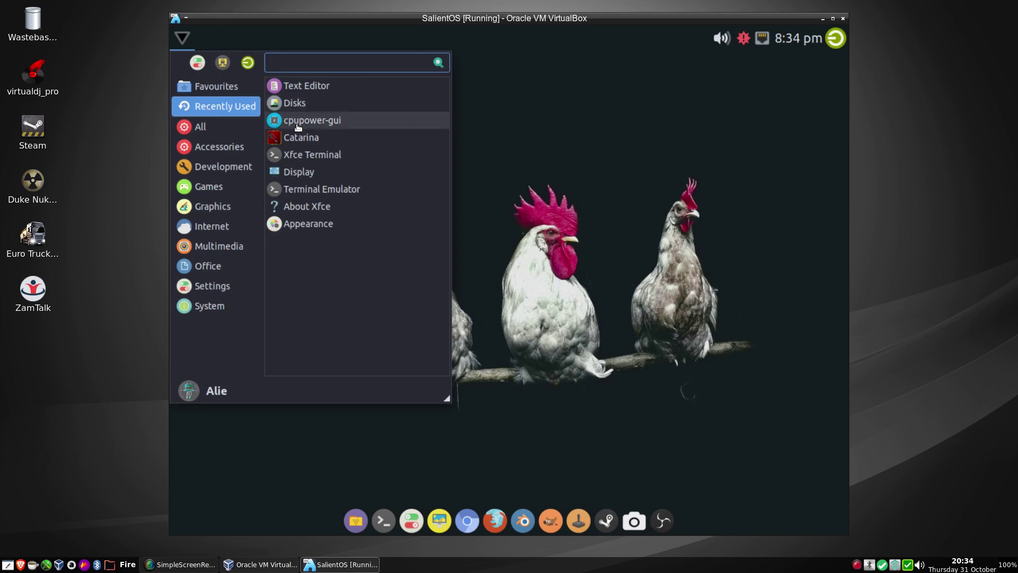
click(306, 212)
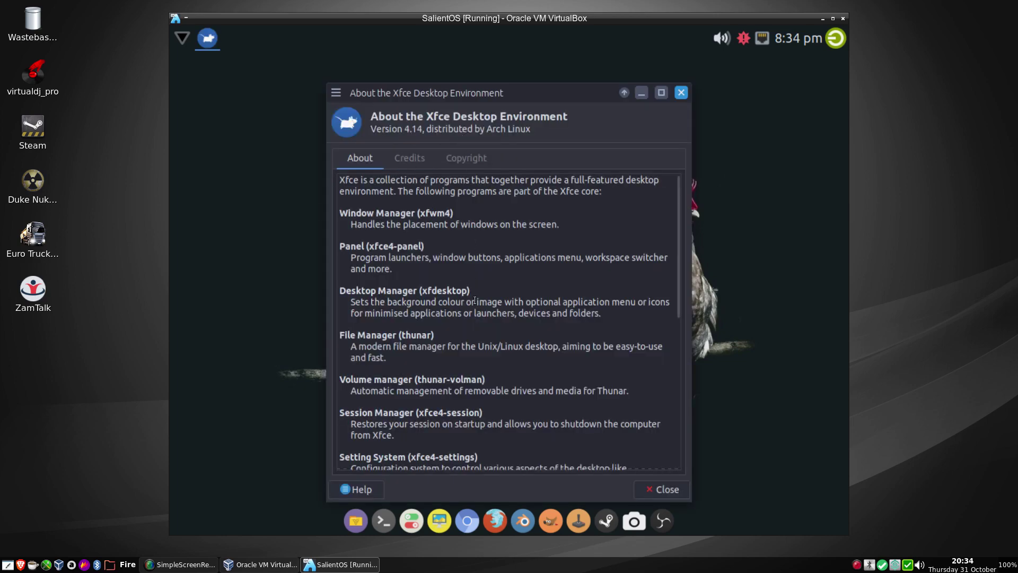
scroll(474, 301, down, 10)
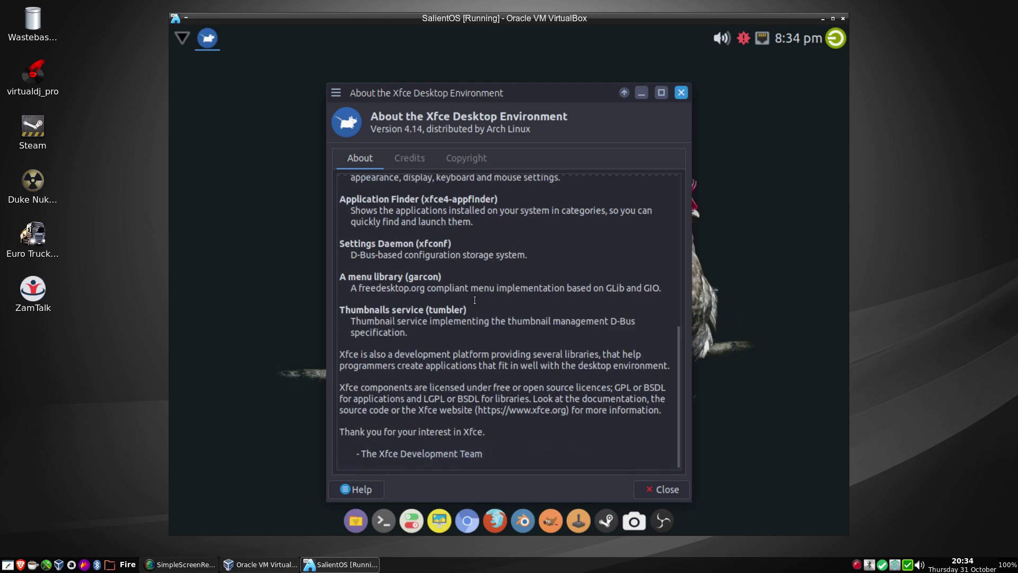
scroll(475, 301, up, 10)
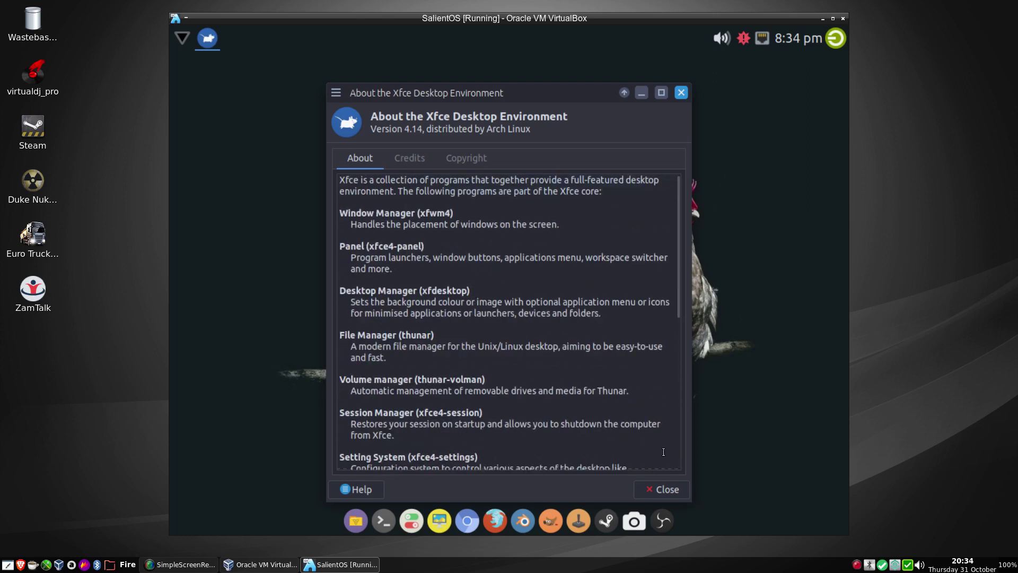
click(661, 489)
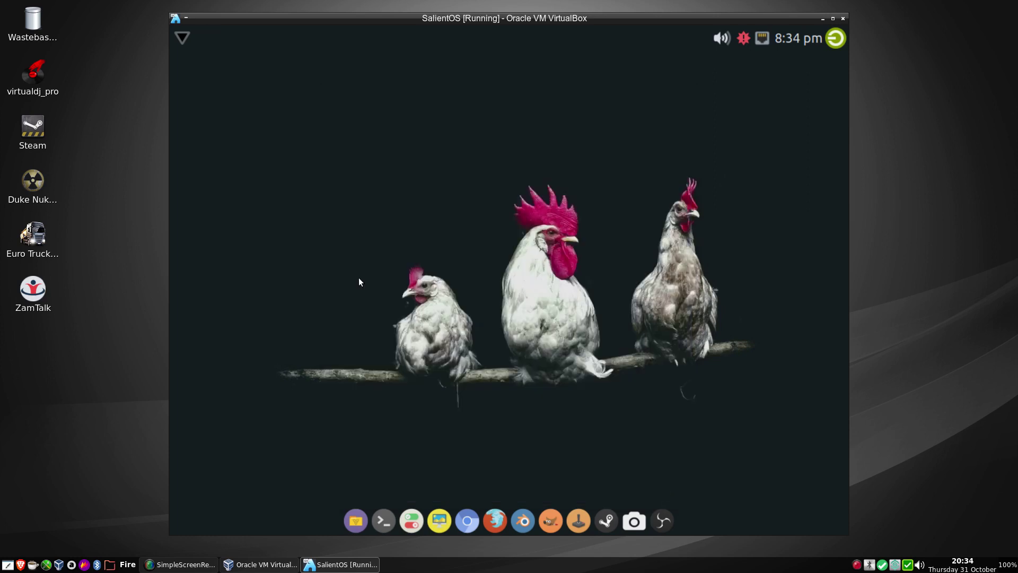
Open Kvantum Manager from the Accessories applications
click(181, 39)
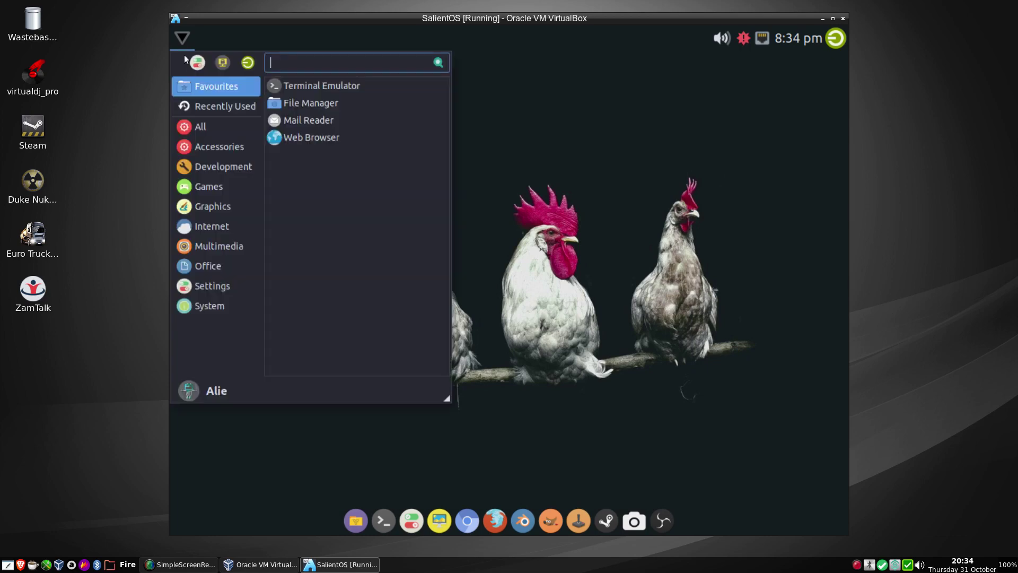
click(219, 219)
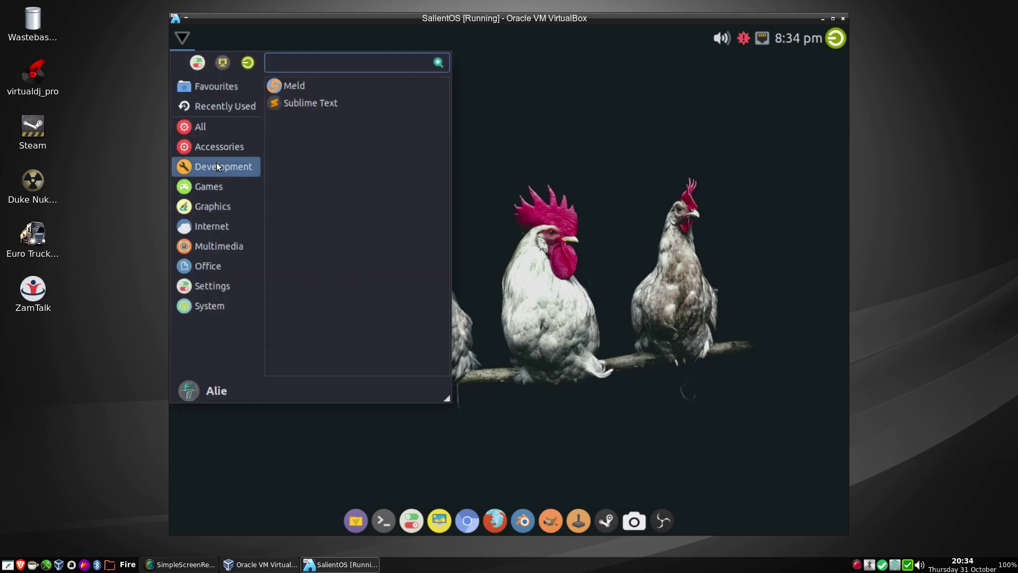
mouse_move(213, 144)
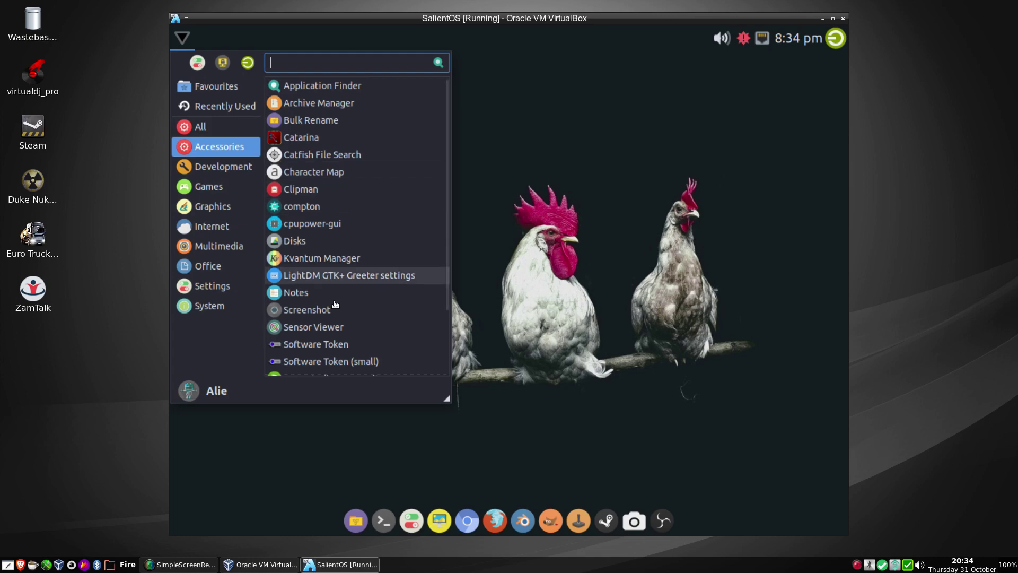
scroll(335, 297, down, 3)
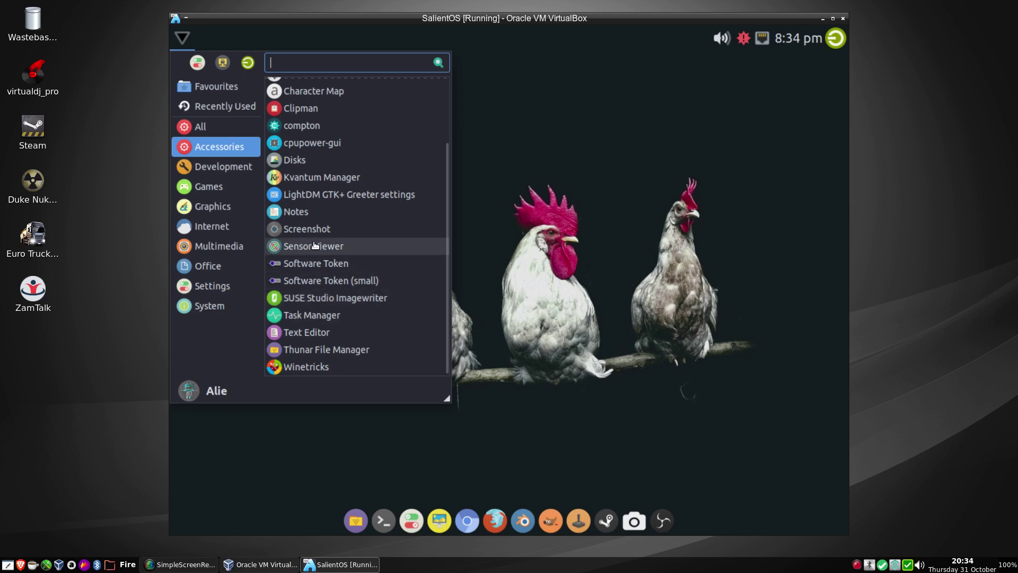
click(314, 178)
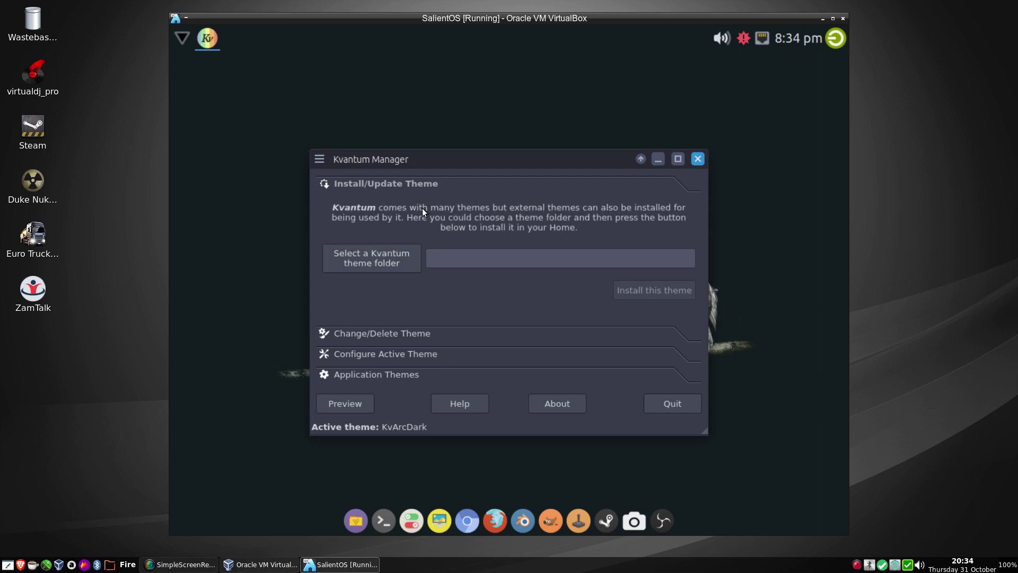
Choose /home/present as the Kvantum theme folder and close Kvantum Manager without installing a theme
click(384, 262)
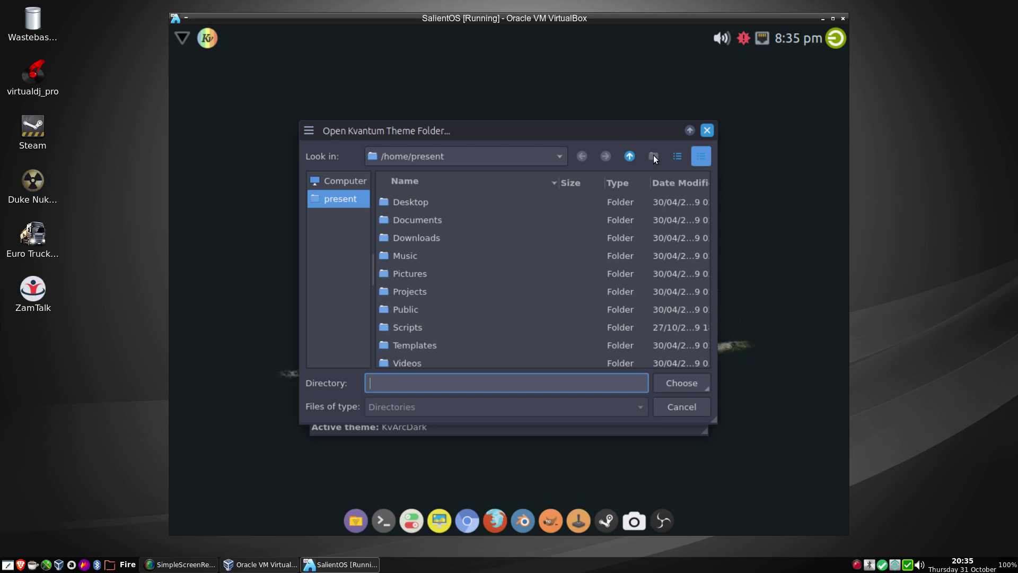
scroll(546, 335, down, 1)
scroll(546, 335, up, 1)
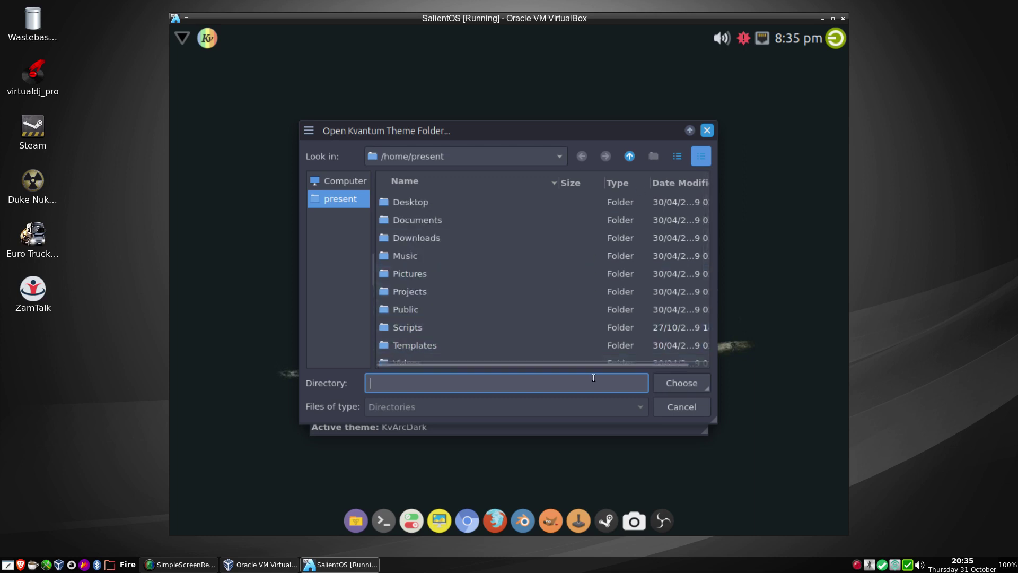
click(670, 384)
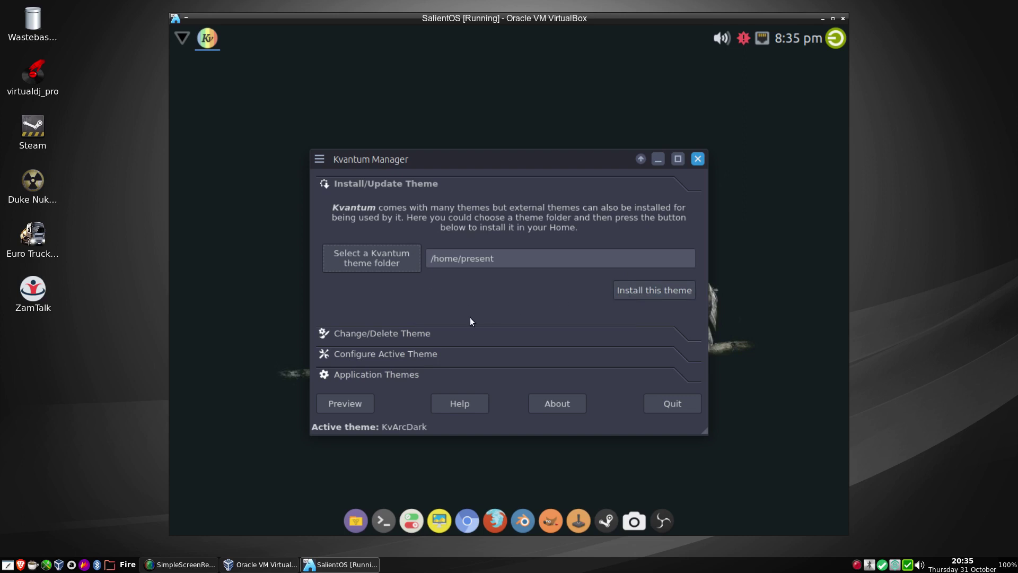
click(697, 159)
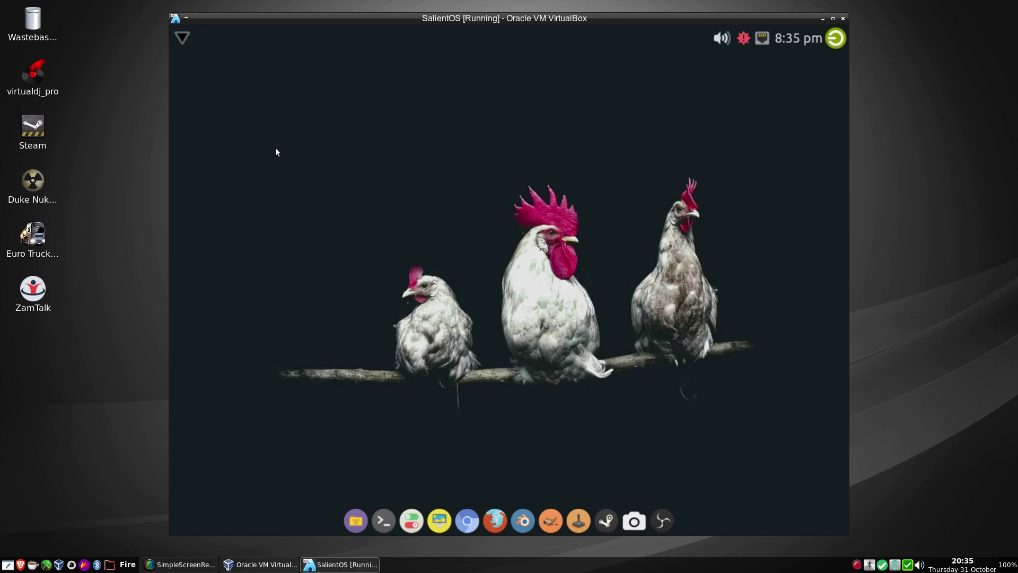
Browse the application categories, open Meld from Development to view its new comparison options, and close it
click(183, 39)
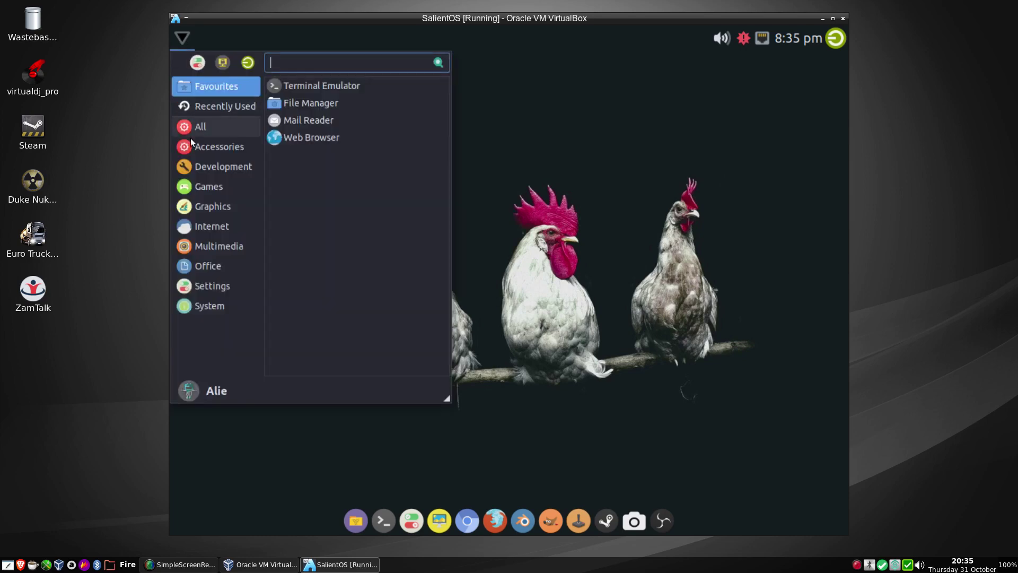
mouse_move(216, 183)
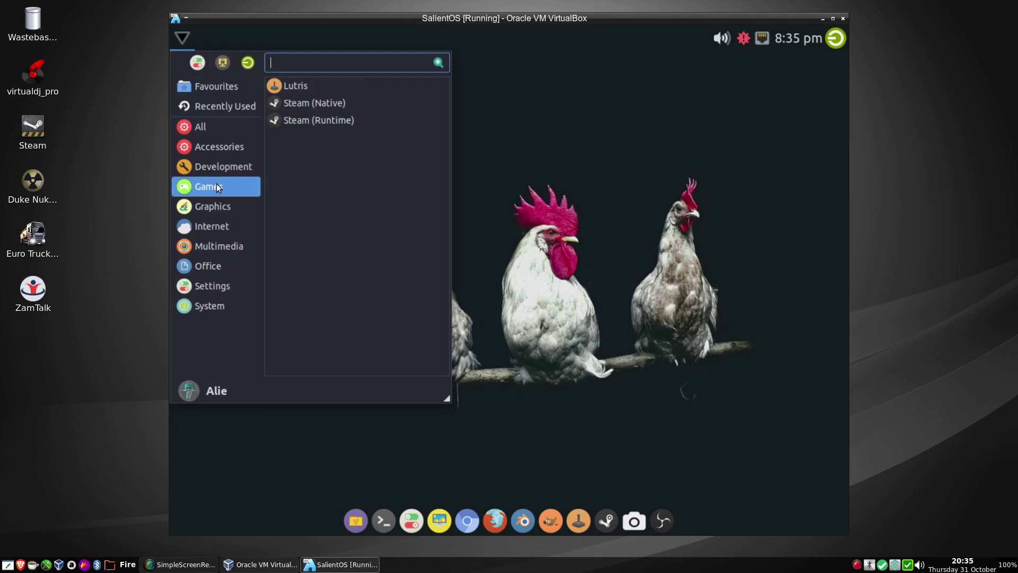
mouse_move(216, 206)
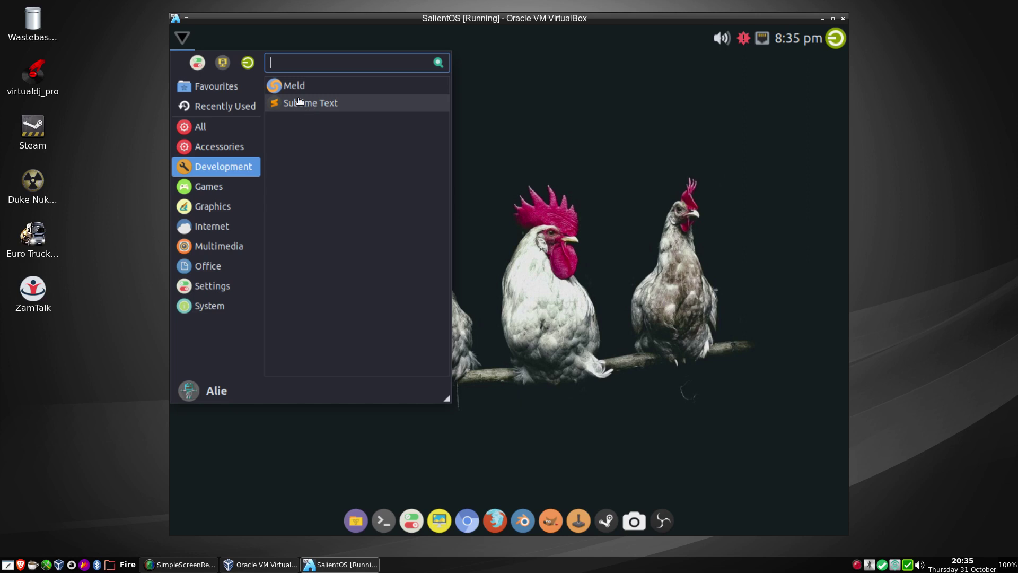
click(292, 86)
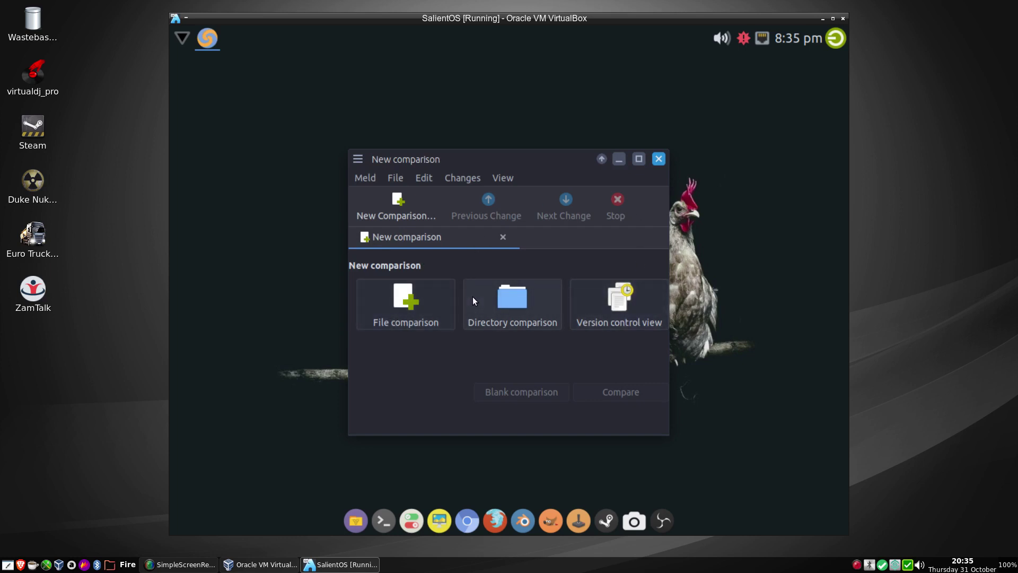
click(657, 160)
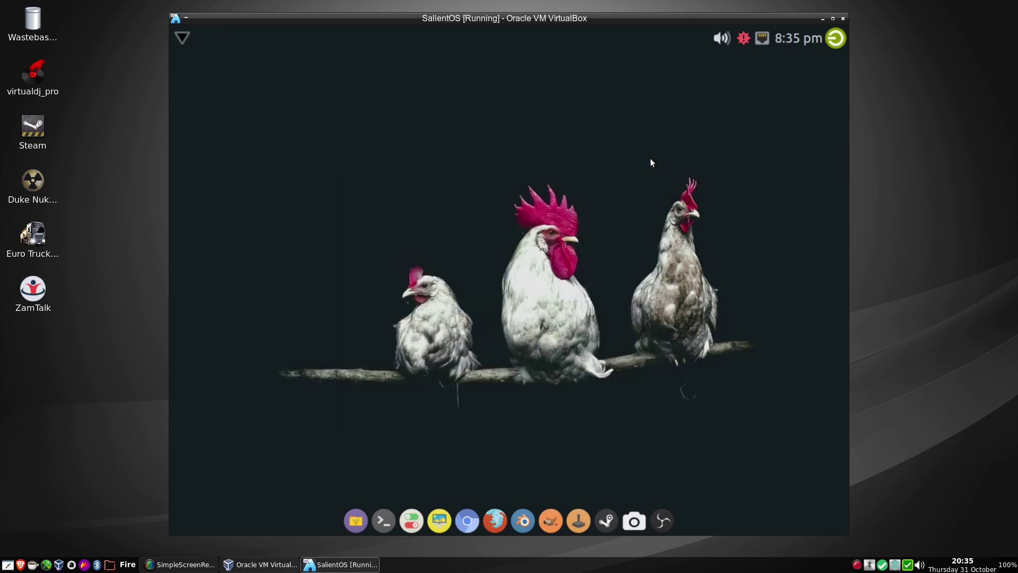
Browse the All, Games and Graphics application categories and try to launch Blender from Graphics
click(182, 42)
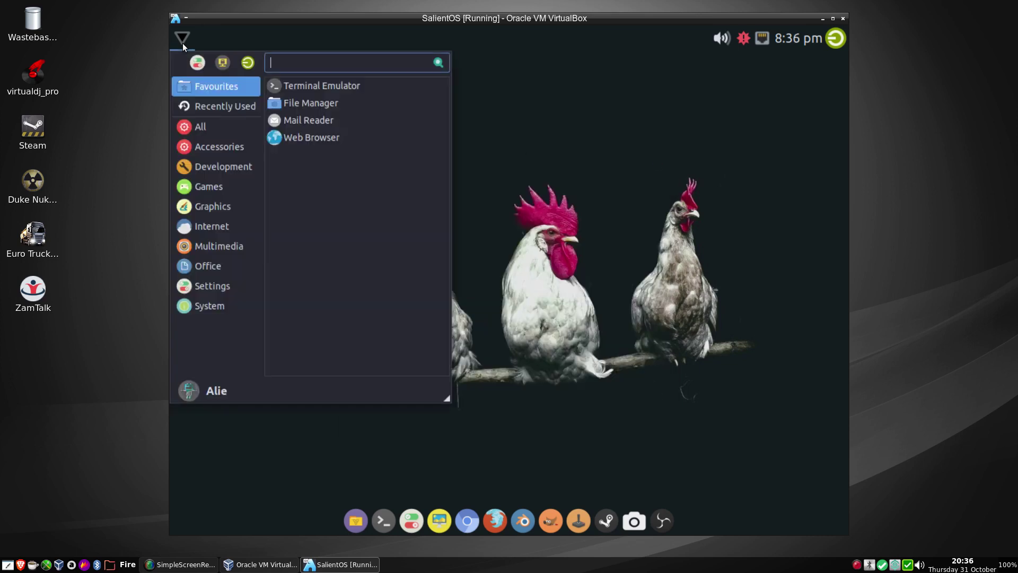
click(205, 125)
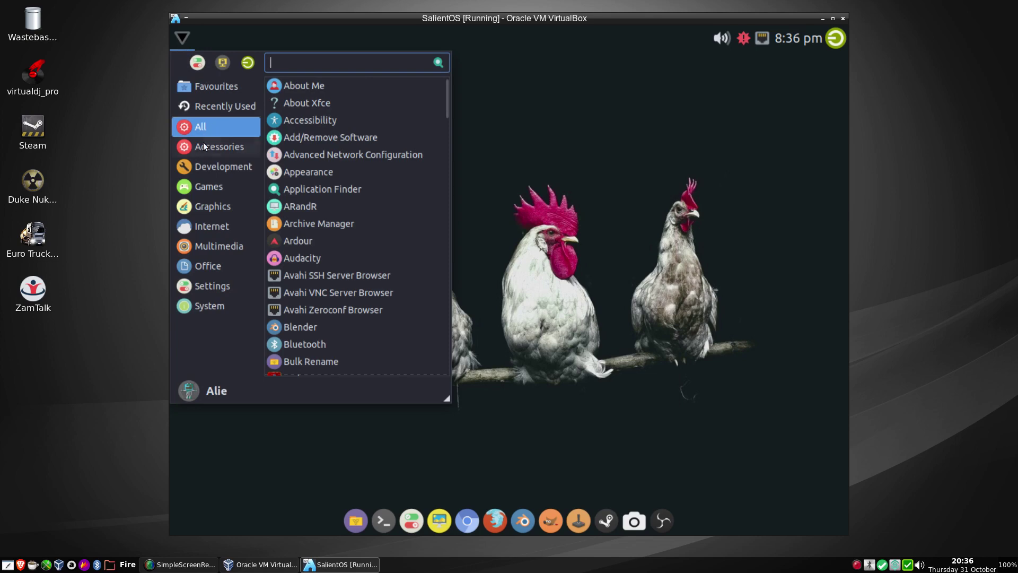
click(212, 205)
click(208, 191)
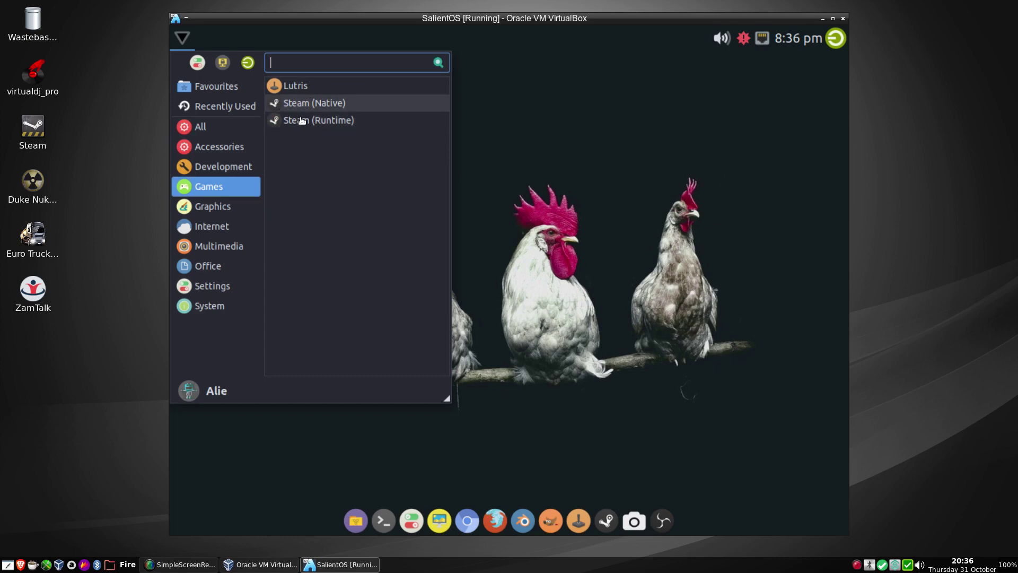
click(213, 208)
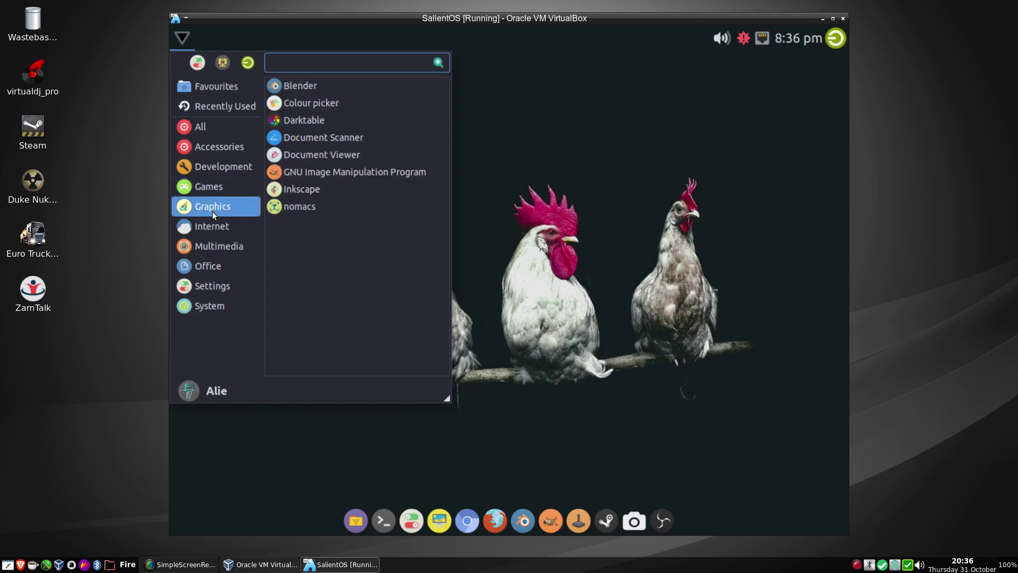
click(300, 87)
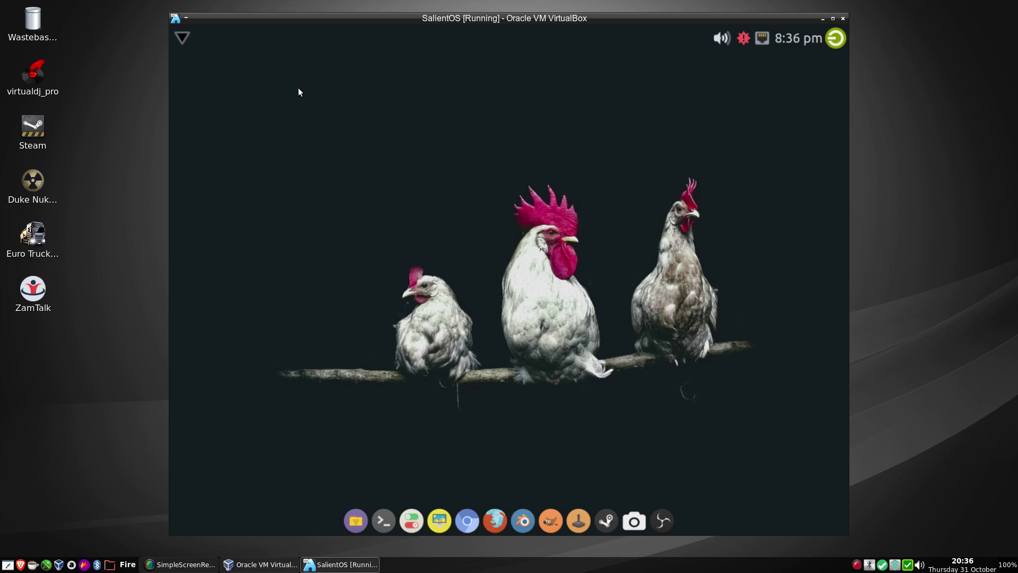
Open Darktable from the Graphics applications, try to switch from lighttable to darkroom, and close it
click(185, 35)
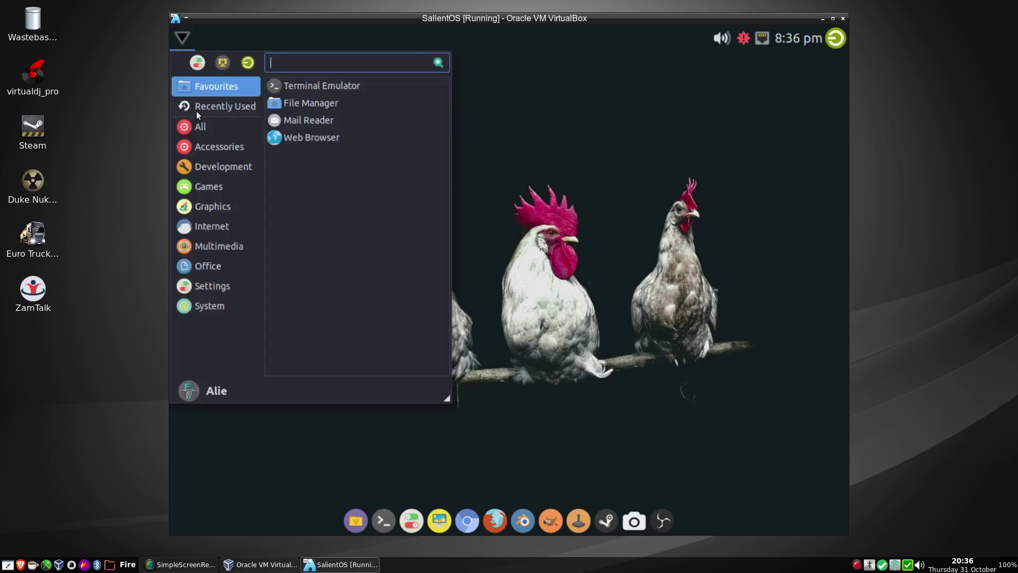
mouse_move(205, 152)
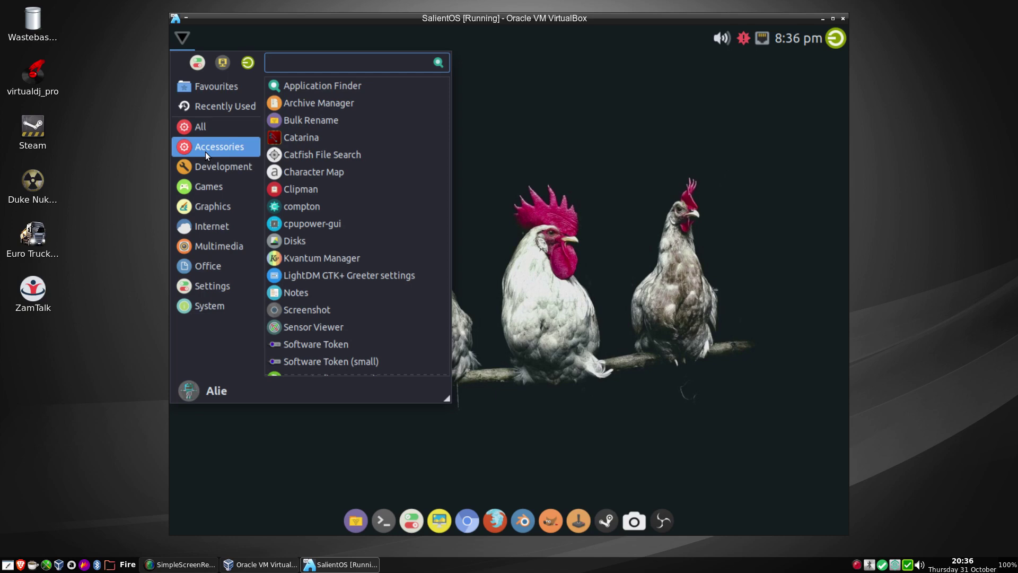
mouse_move(205, 202)
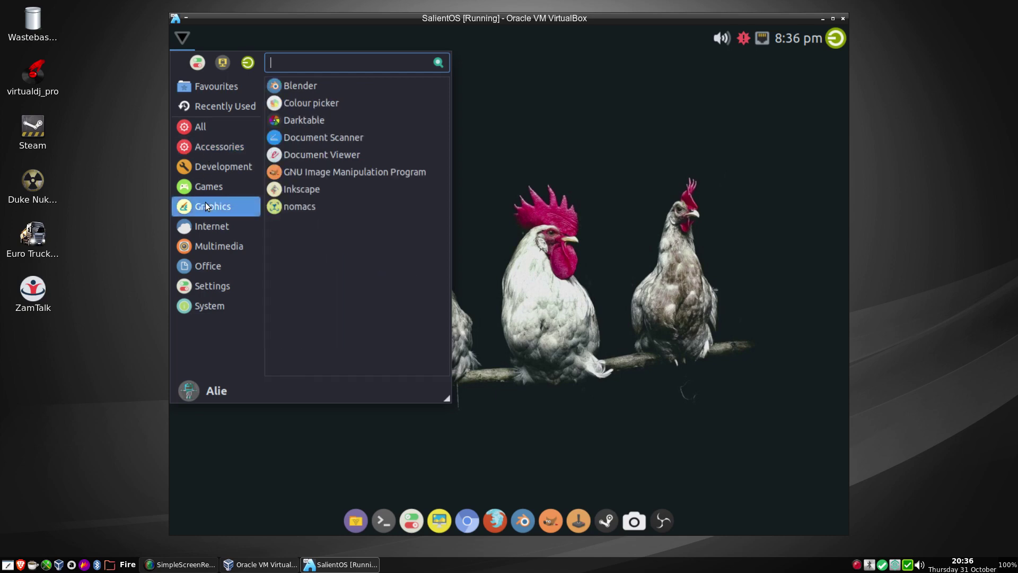
click(307, 120)
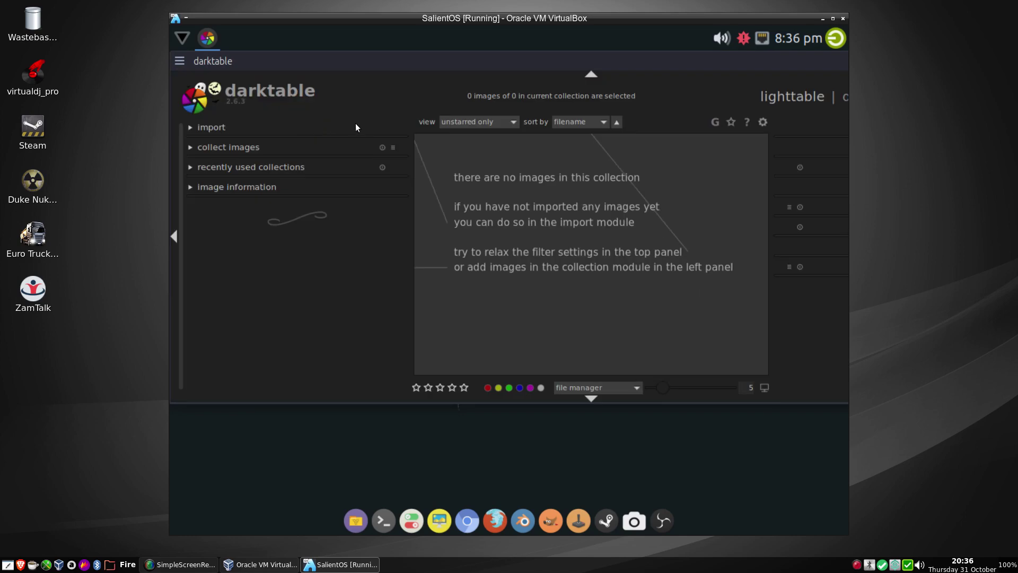
double_click(625, 66)
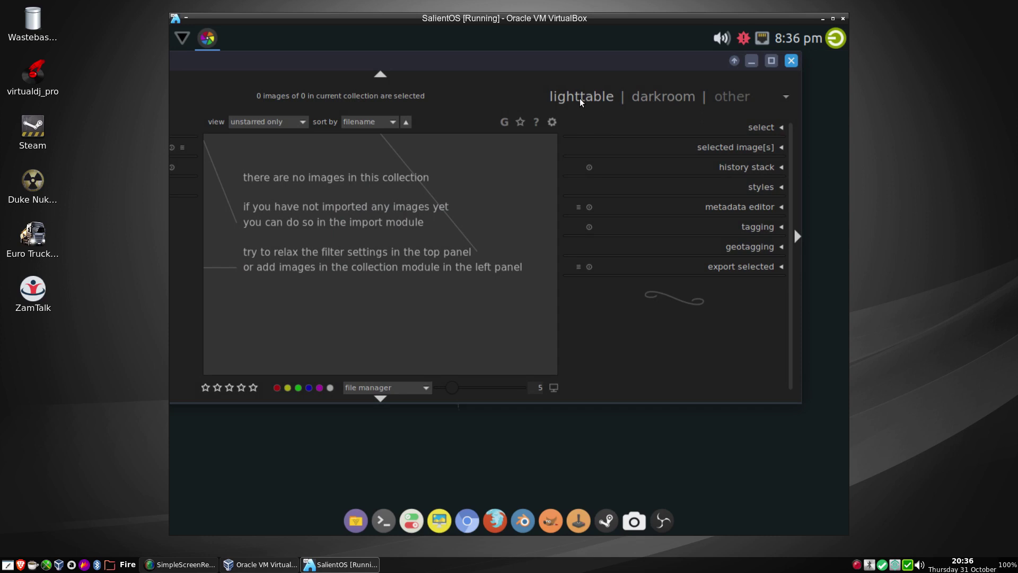
click(673, 101)
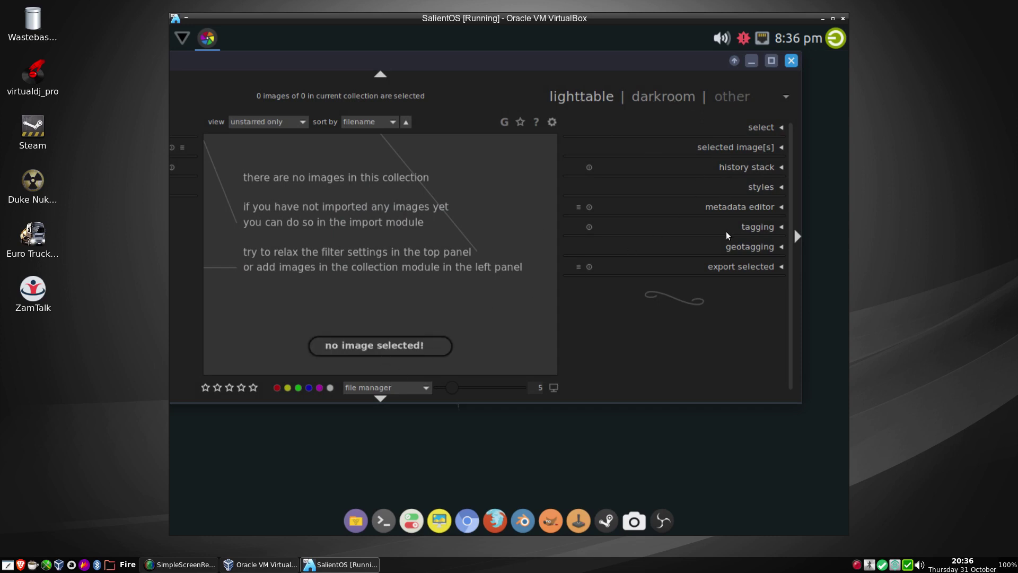
click(792, 61)
Open Inkscape from the Graphics applications
click(183, 41)
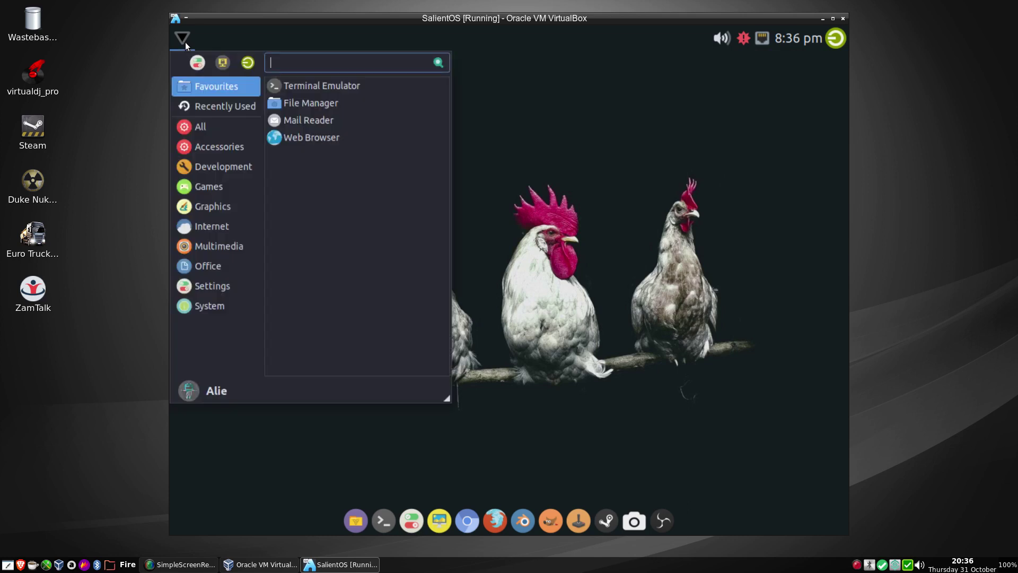
mouse_move(217, 207)
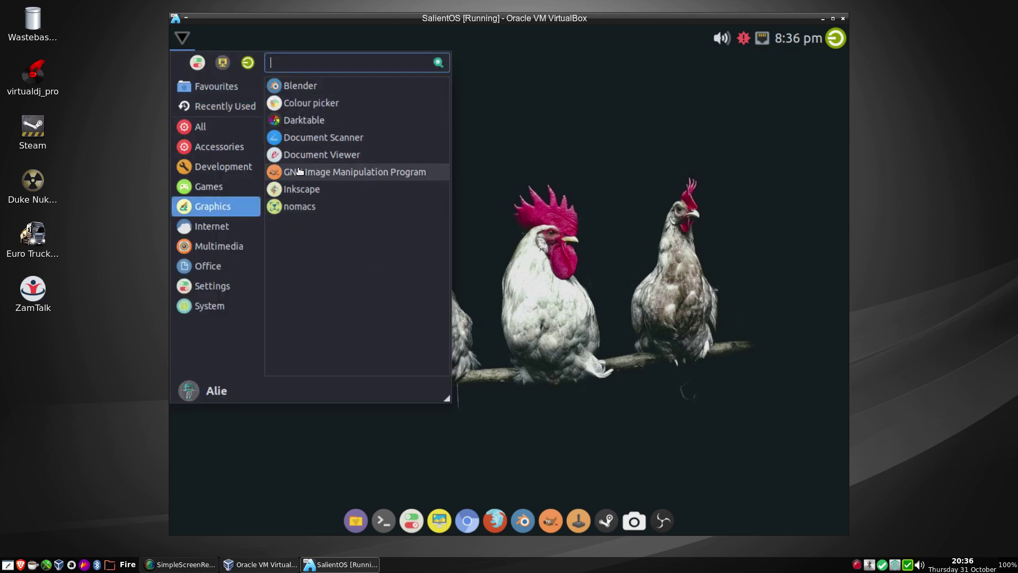
click(301, 190)
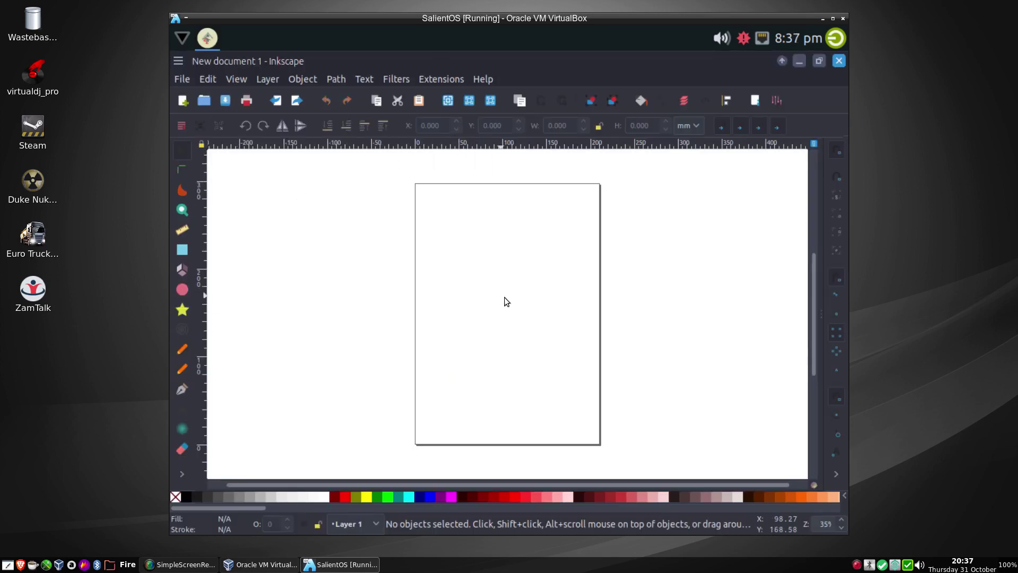
Draw two overlapping rectangles of about 136 × 127 mm and 83 × 122 mm on the page, and close Inkscape without saving
click(180, 250)
drag(460, 222, 579, 332)
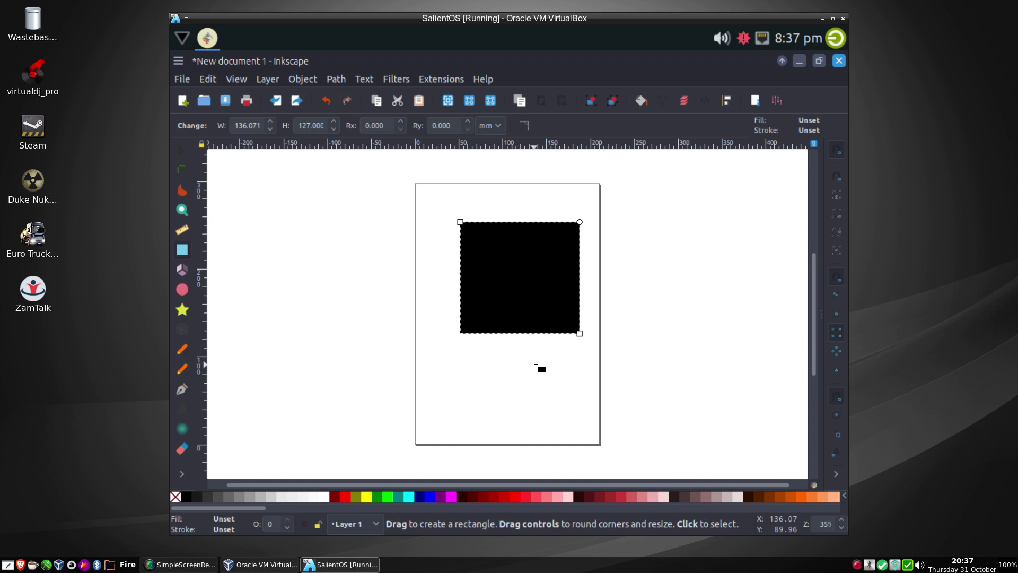
drag(540, 282, 612, 390)
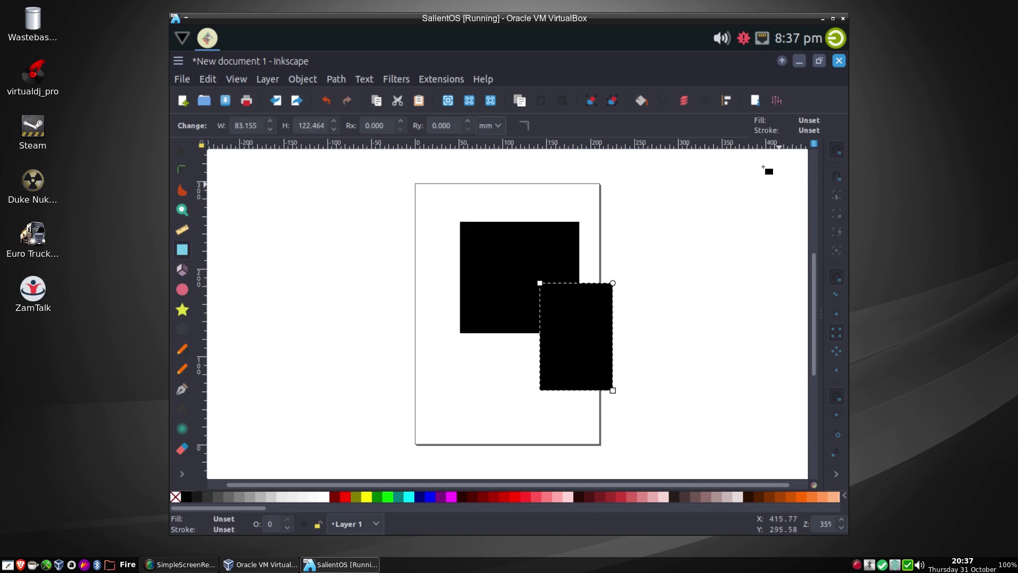
click(838, 60)
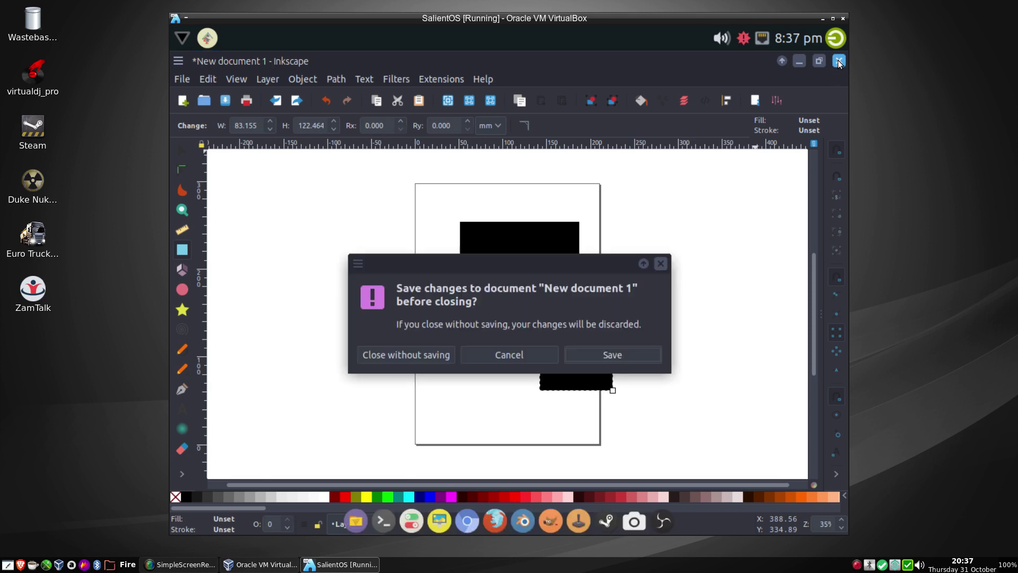
click(424, 358)
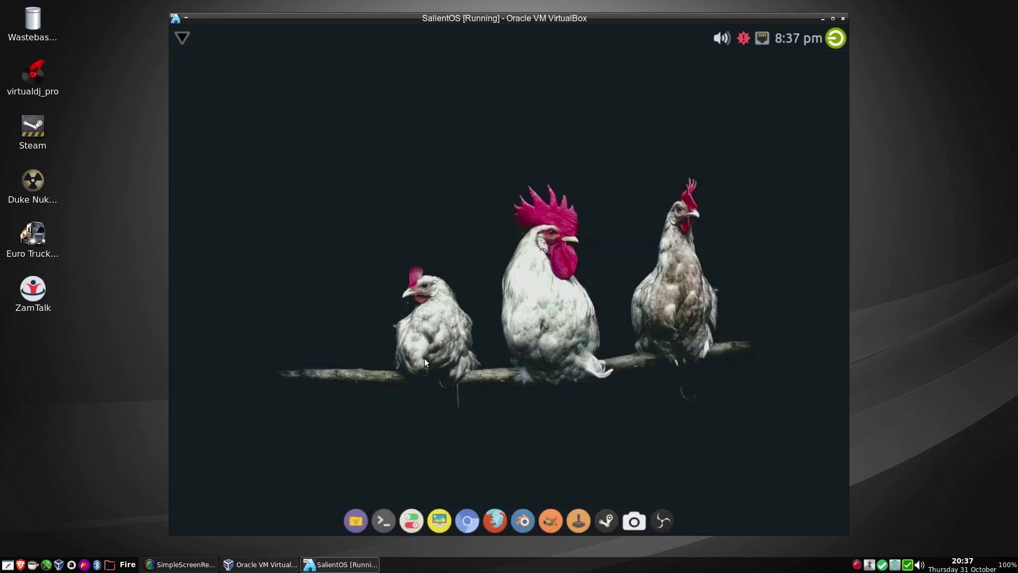
Open nomacs from the Graphics applications, view its About information, and close it
click(183, 42)
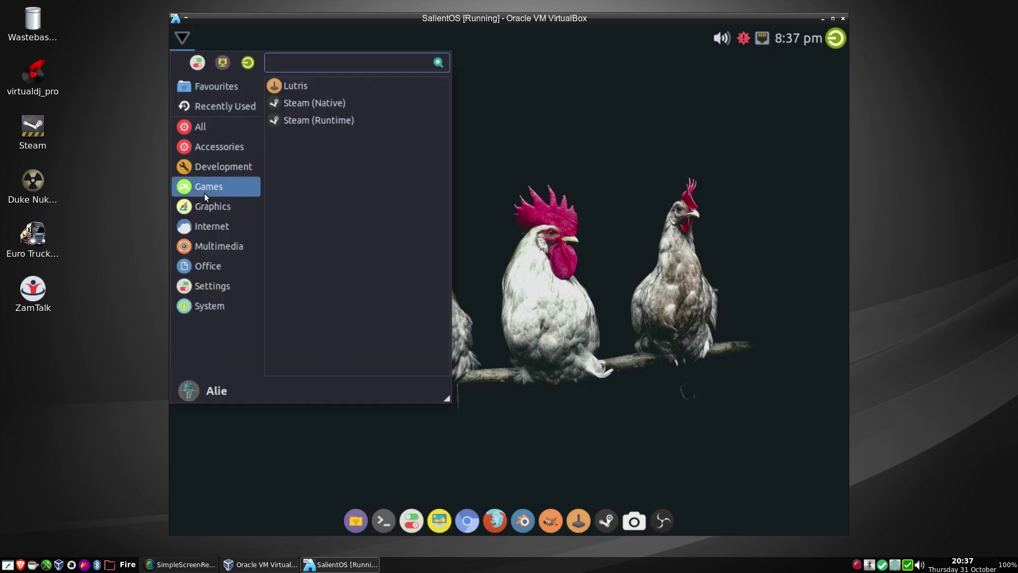
mouse_move(204, 211)
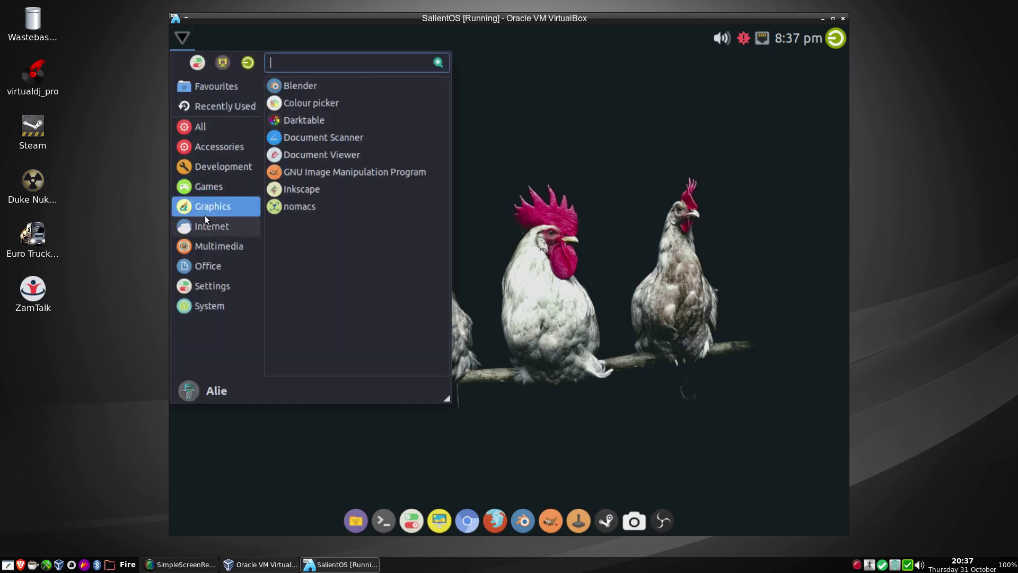
click(312, 207)
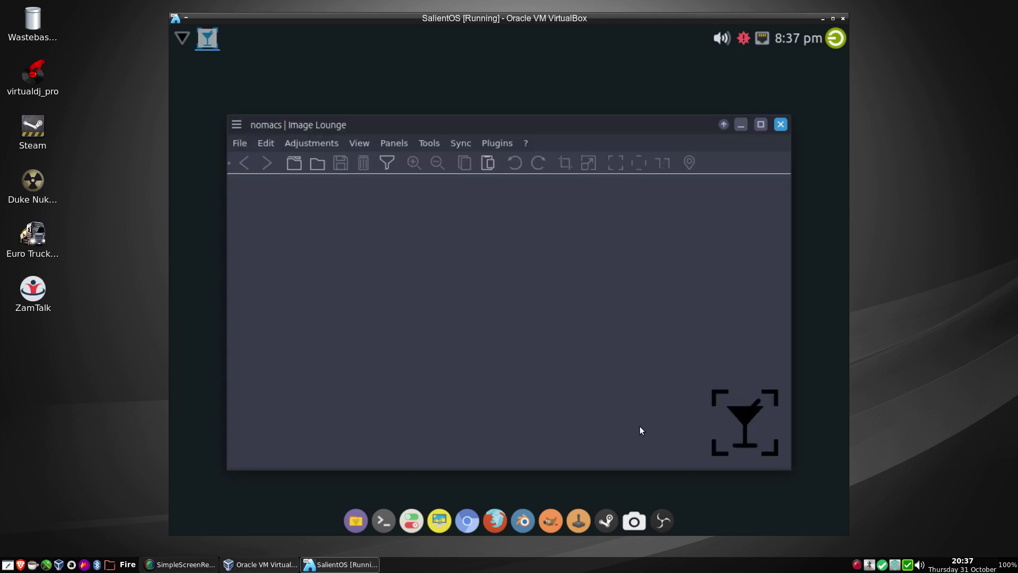
click(526, 146)
click(528, 228)
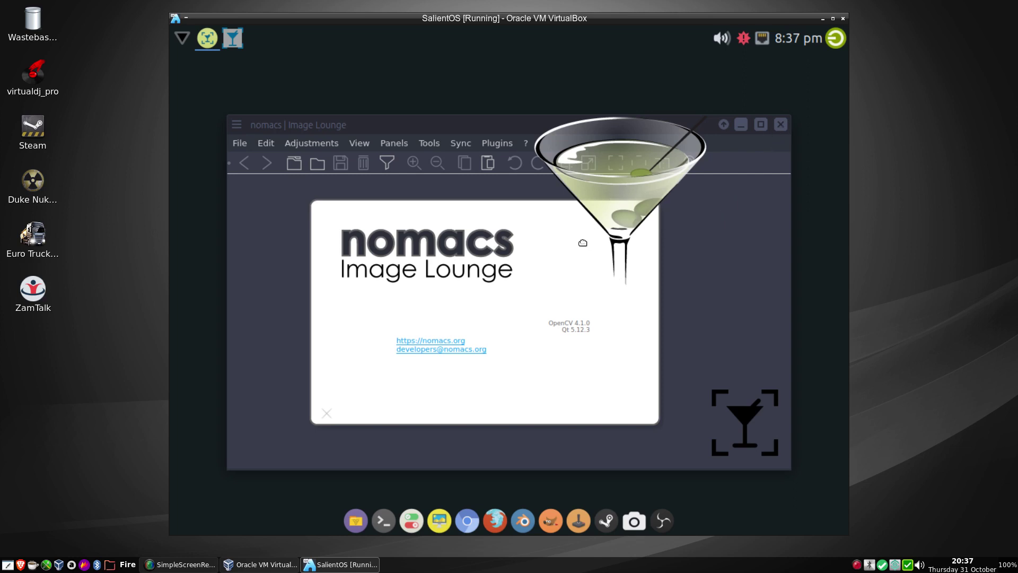
click(326, 415)
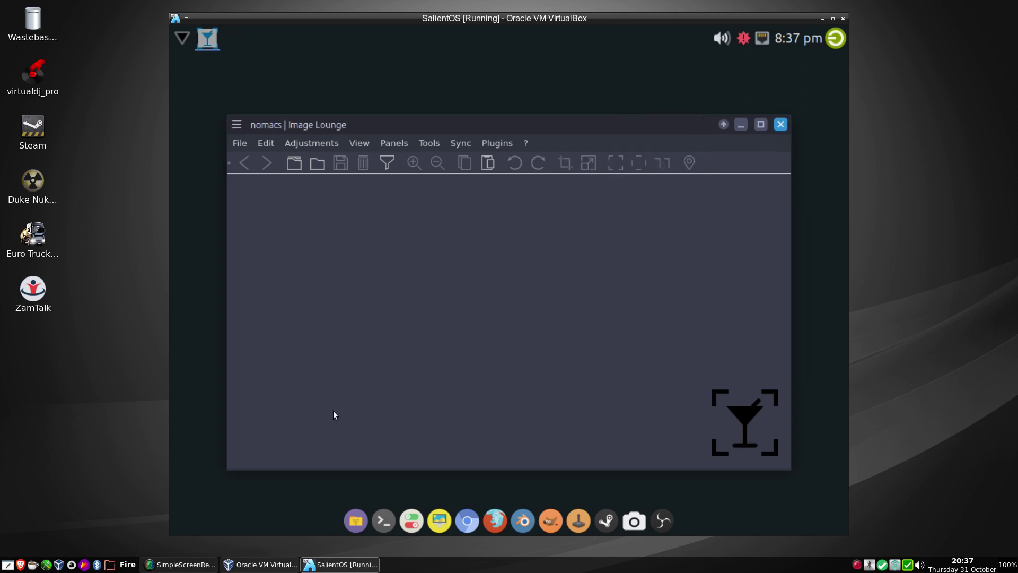
click(780, 125)
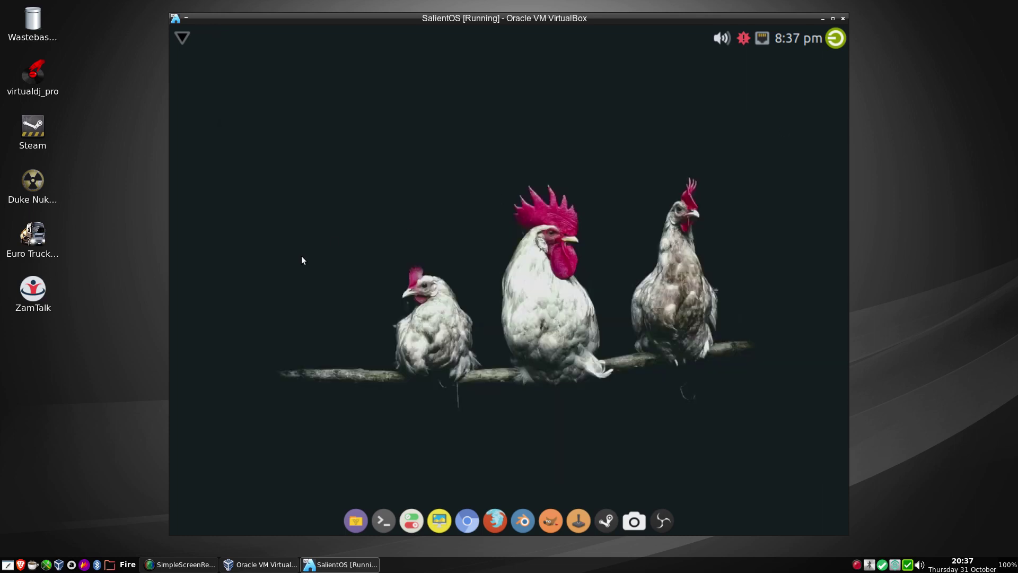
Open Transmission from the Internet applications, agree to its file-sharing notice, and quit it immediately
click(187, 40)
mouse_move(208, 186)
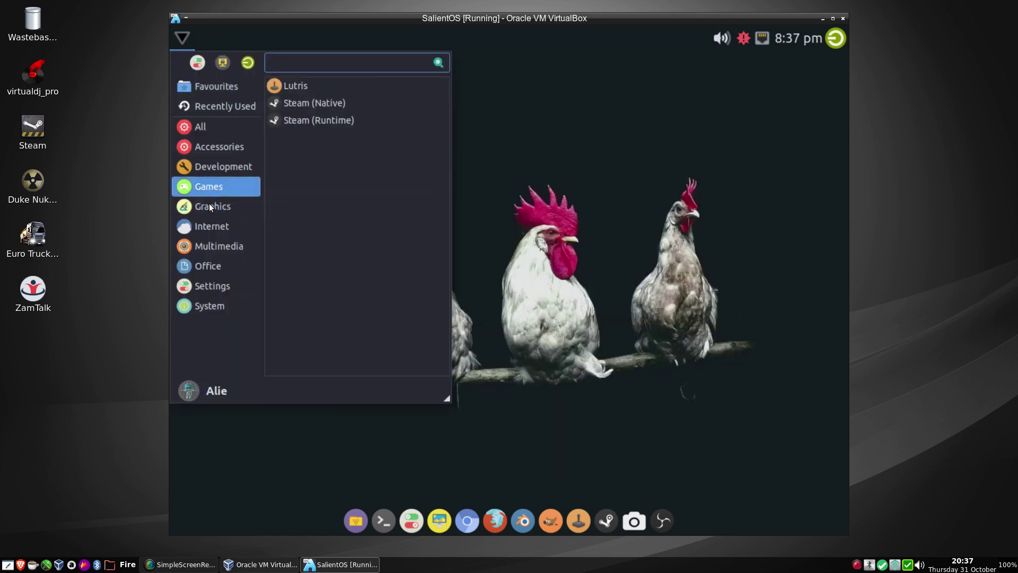
mouse_move(210, 226)
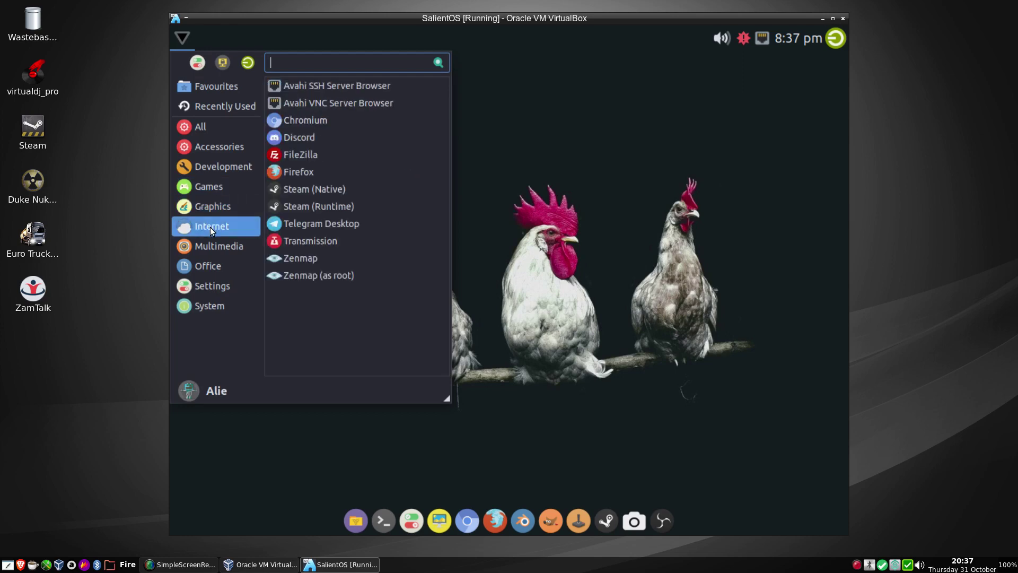
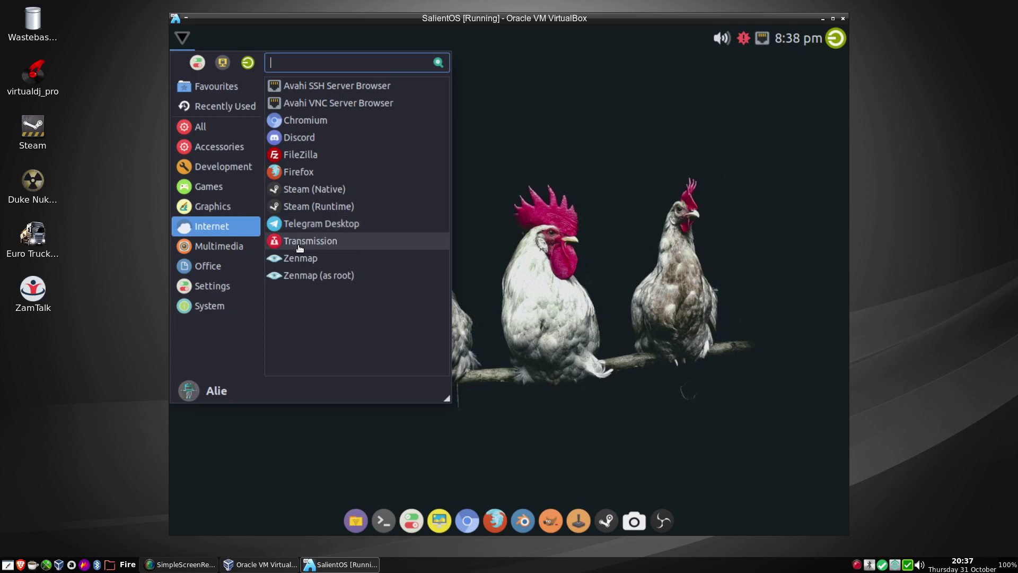
click(300, 244)
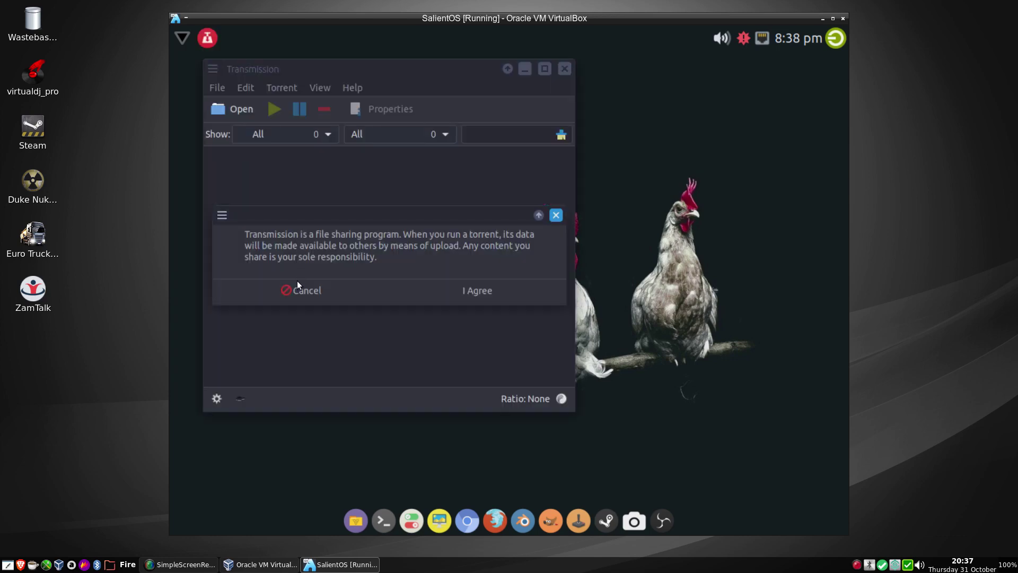
click(448, 294)
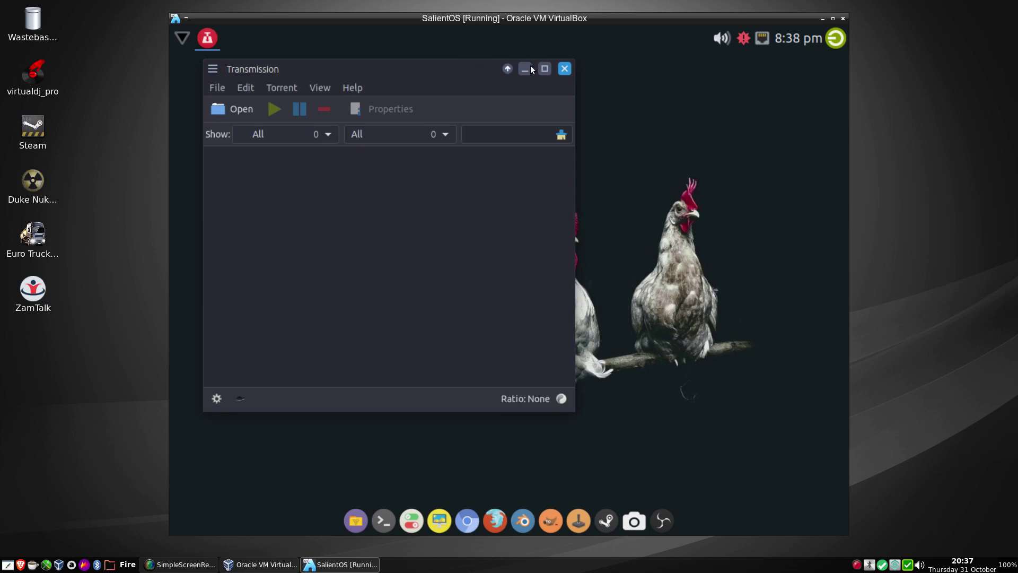
click(564, 69)
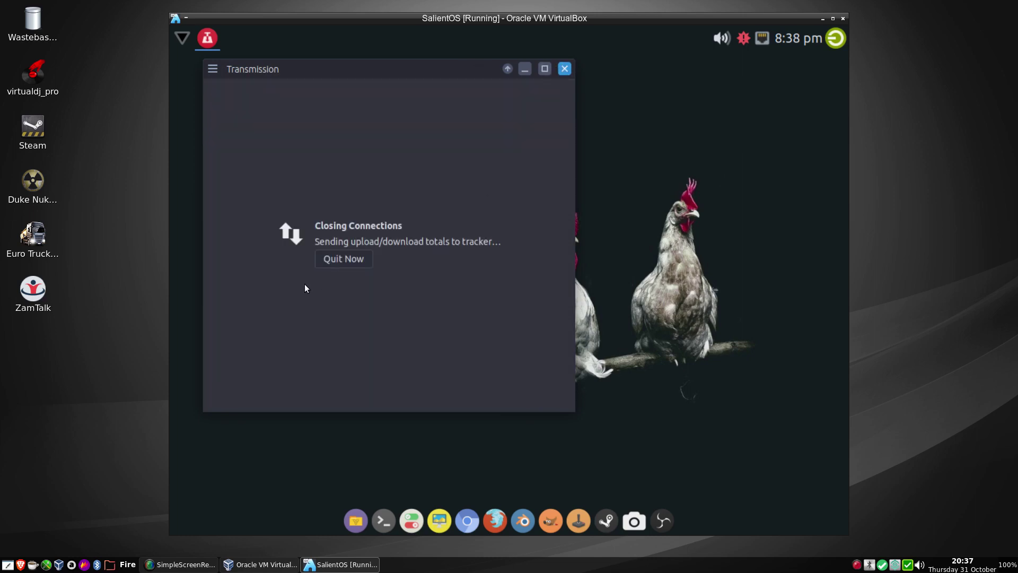
click(341, 259)
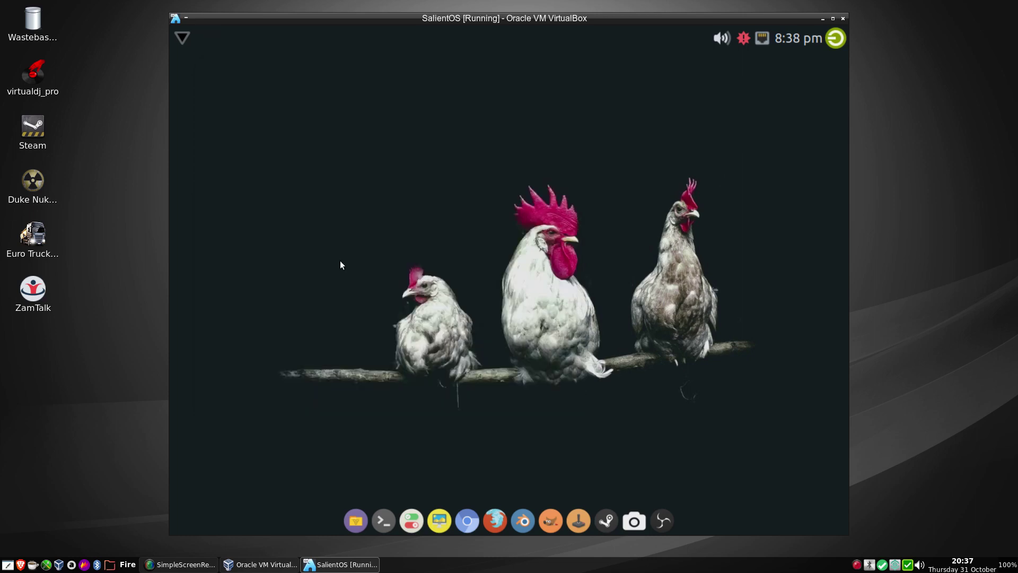
Open Zenmap from the Internet applications as a non-root user and acknowledge the privileges notice
click(183, 43)
click(249, 145)
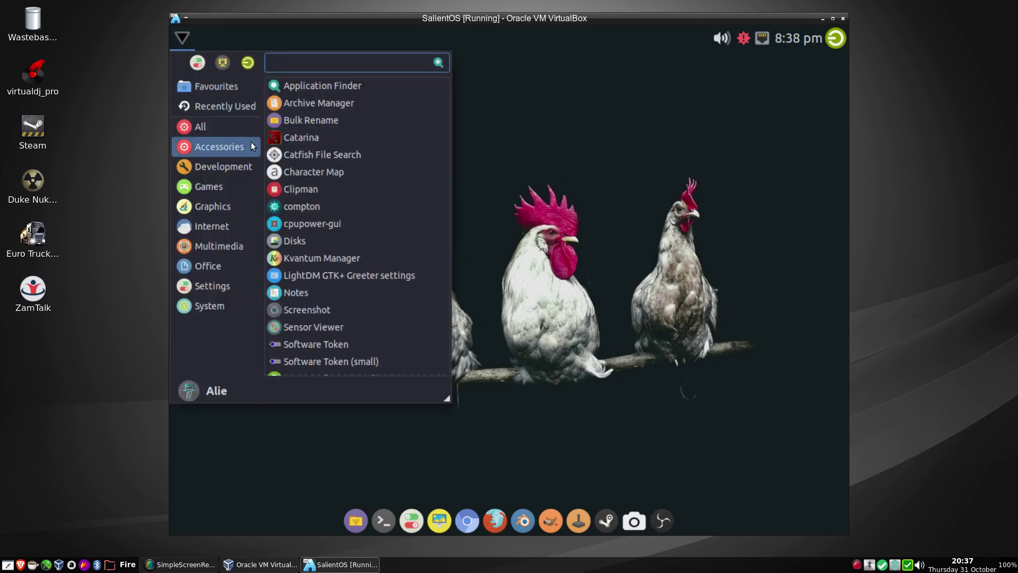
click(214, 213)
click(214, 227)
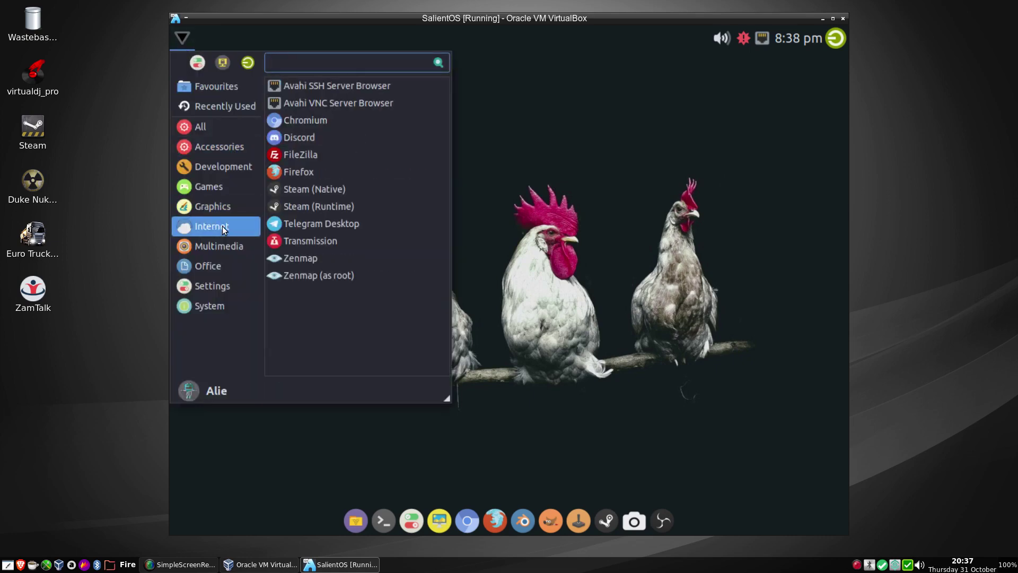
click(312, 262)
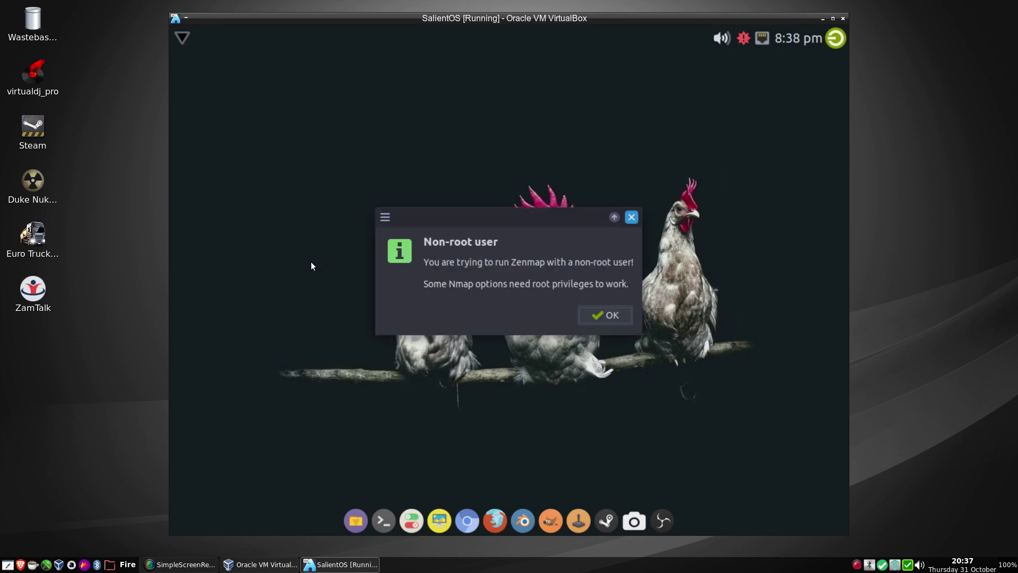
click(602, 315)
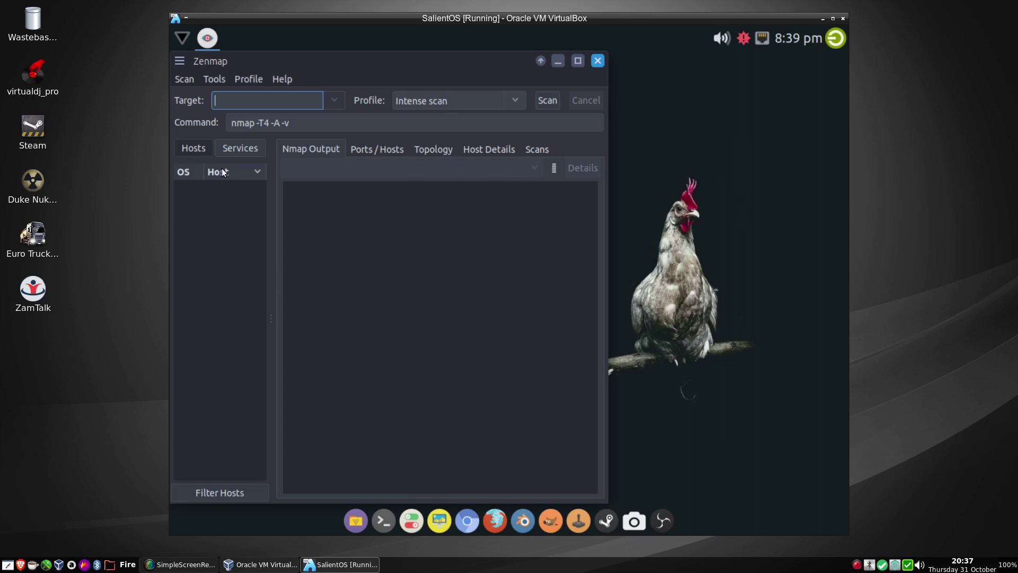
Close Zenmap and open Audacity from the Multimedia applications
click(597, 61)
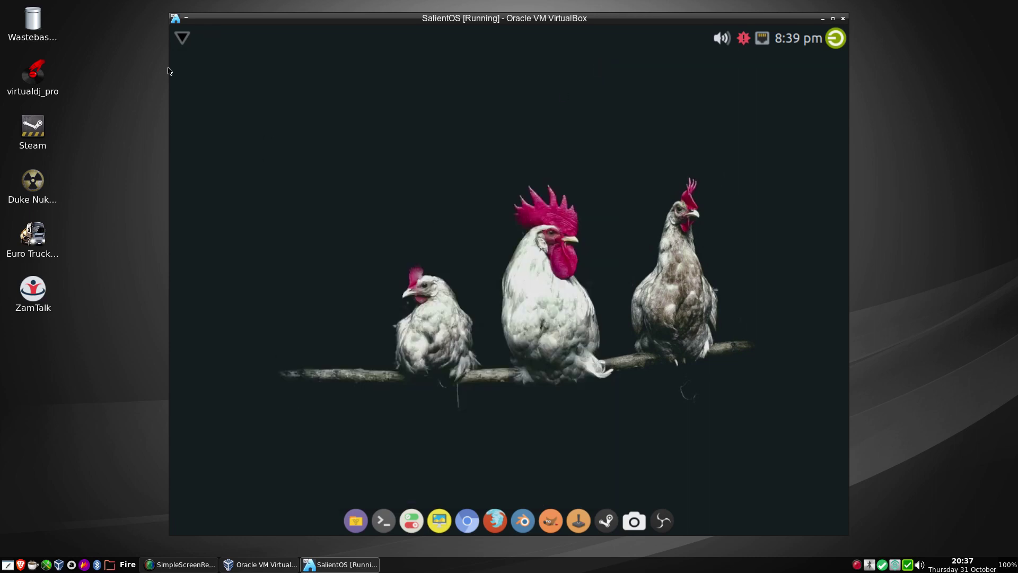
click(179, 44)
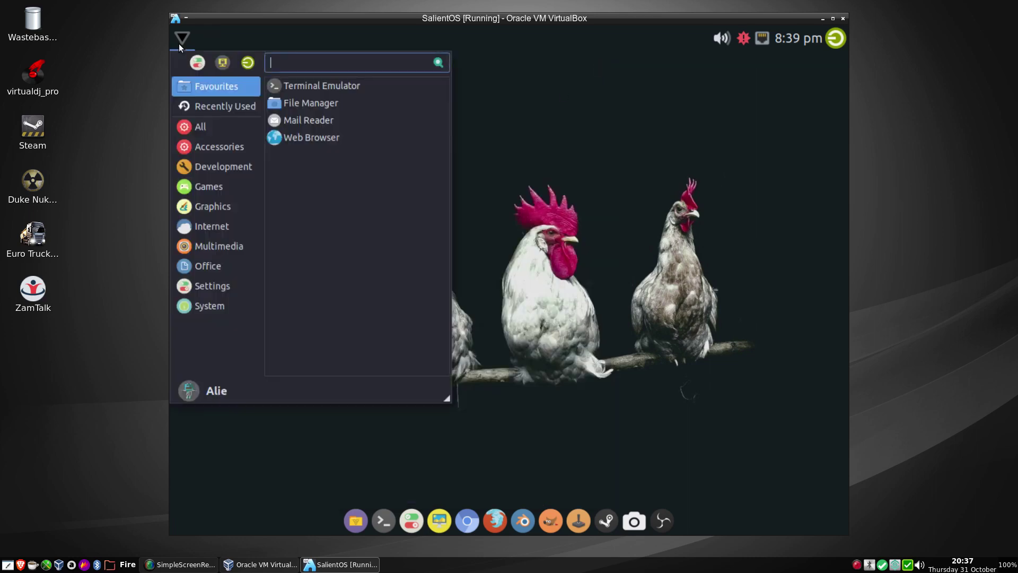
click(212, 228)
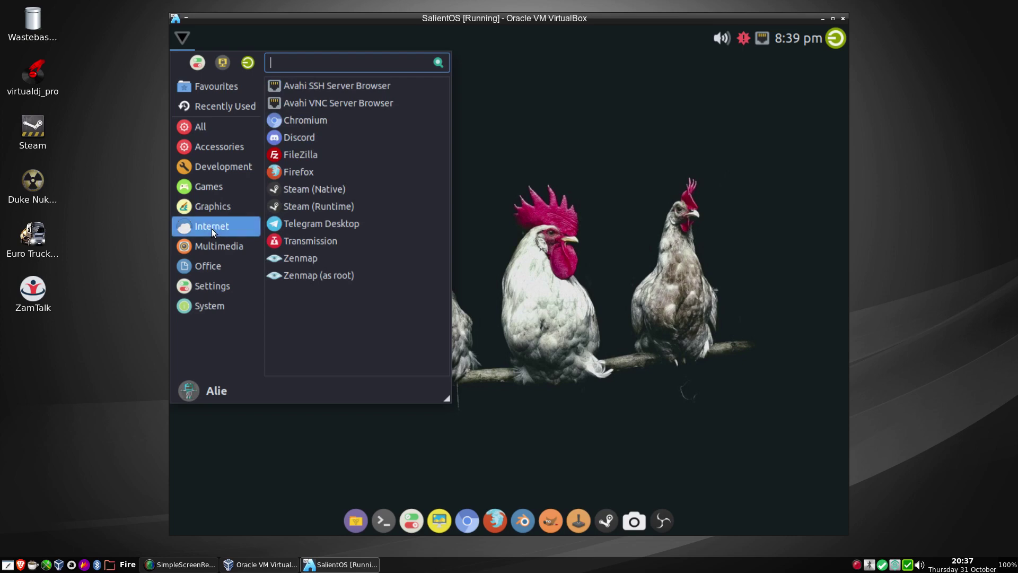
click(211, 248)
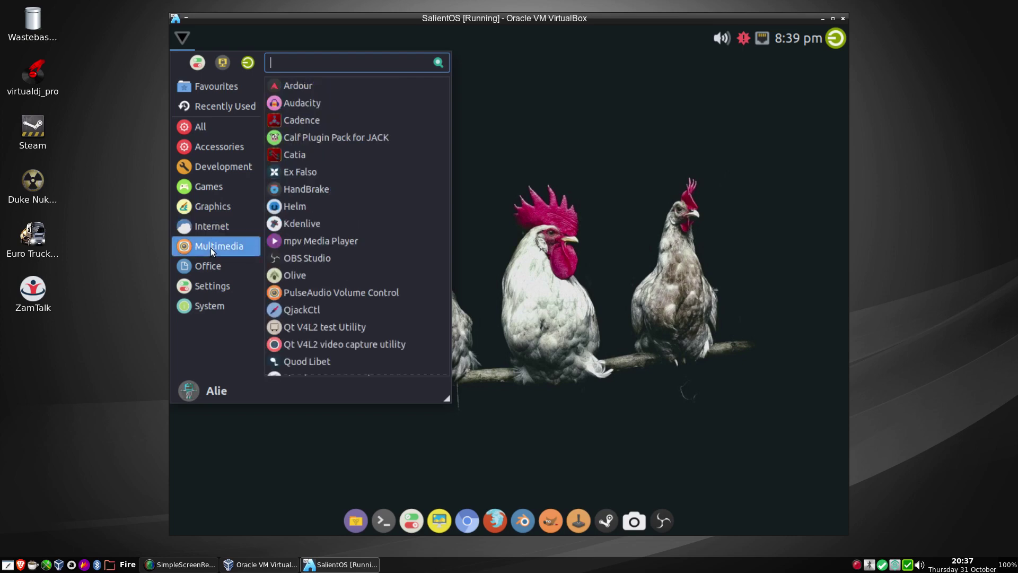
click(308, 104)
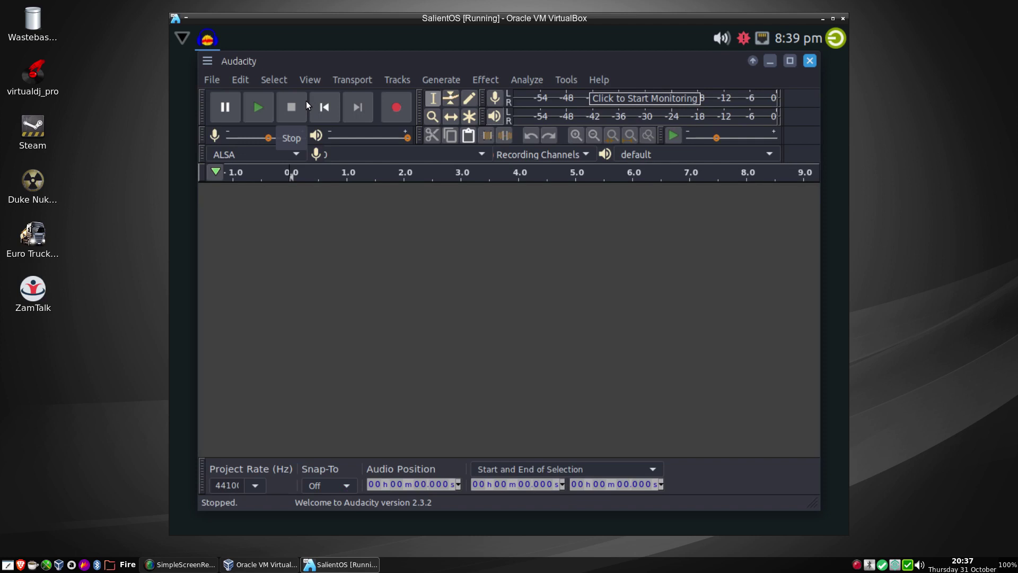
Look over the tools and effects that Audacity offers, and close it
click(563, 79)
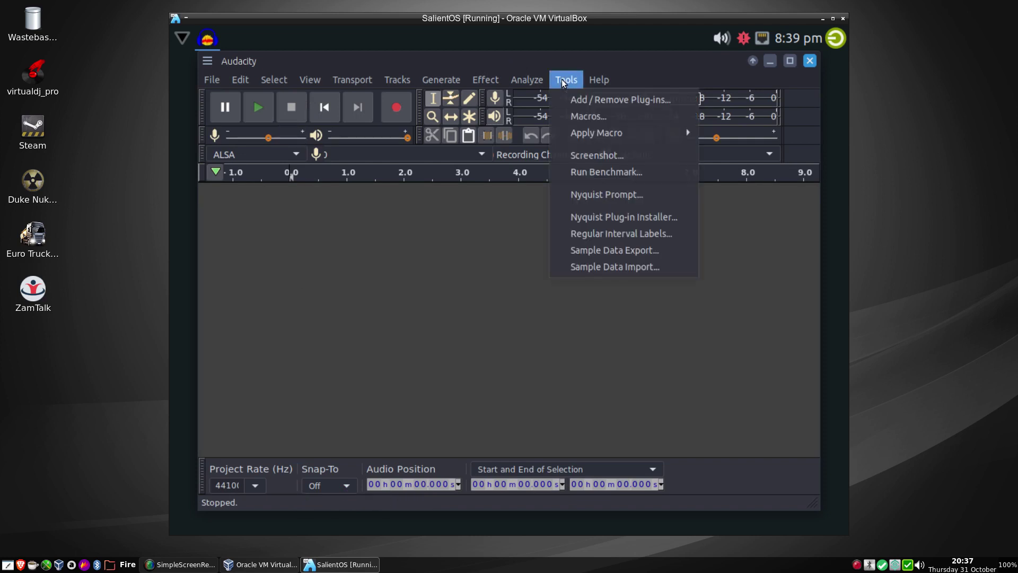
click(540, 133)
click(486, 80)
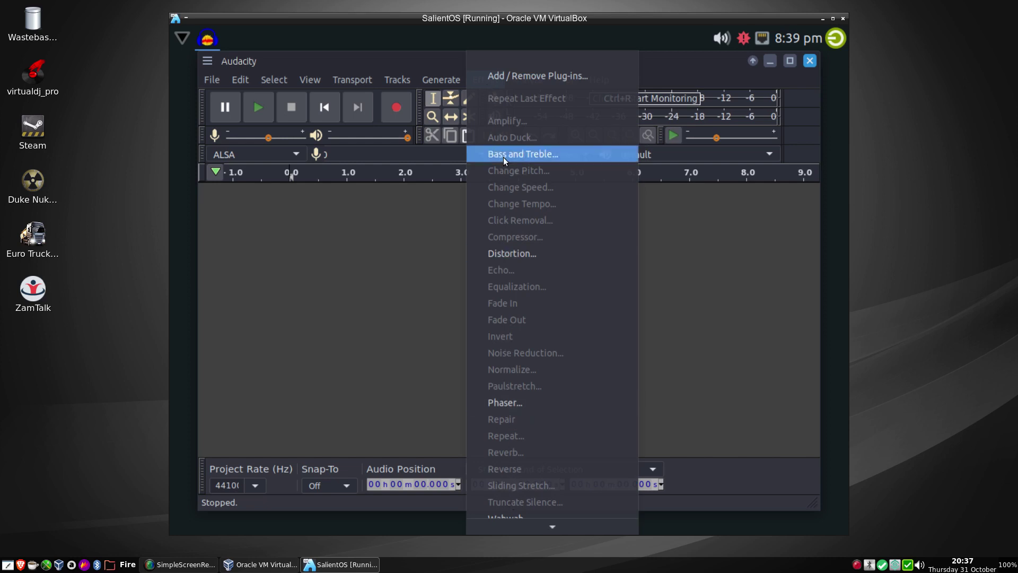
click(390, 319)
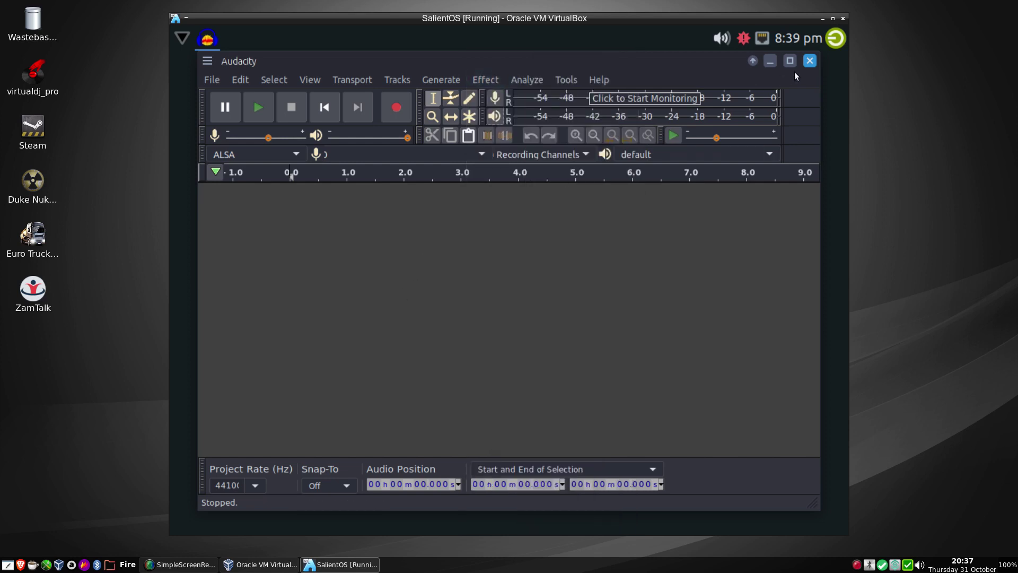
click(809, 61)
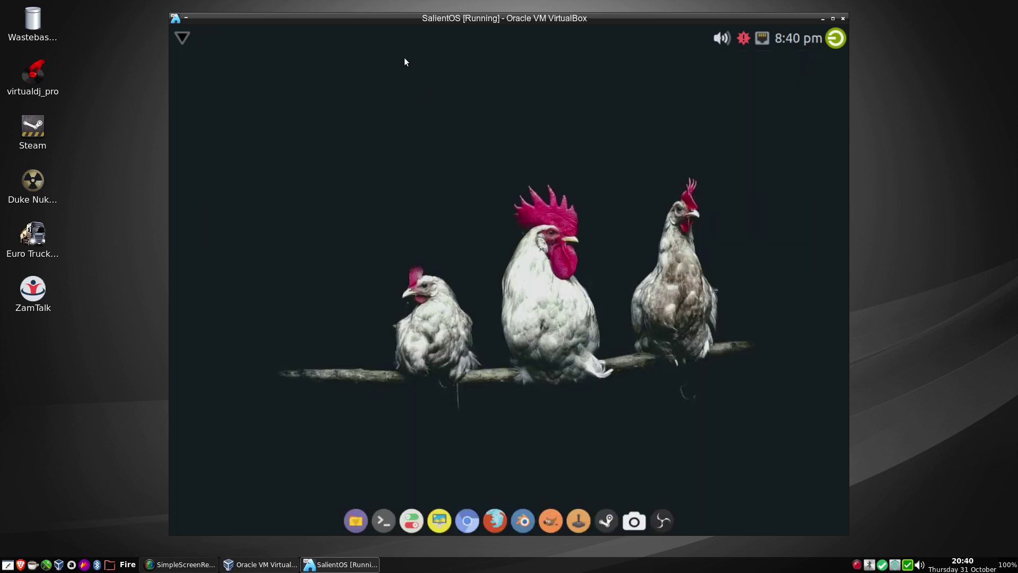
Open Cadence from the Multimedia applications
click(180, 42)
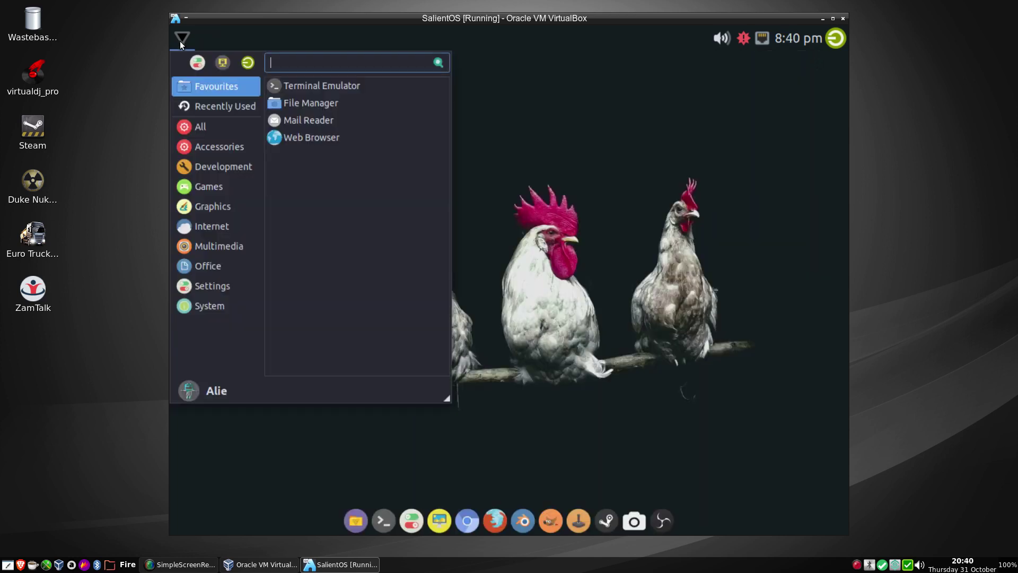
click(203, 211)
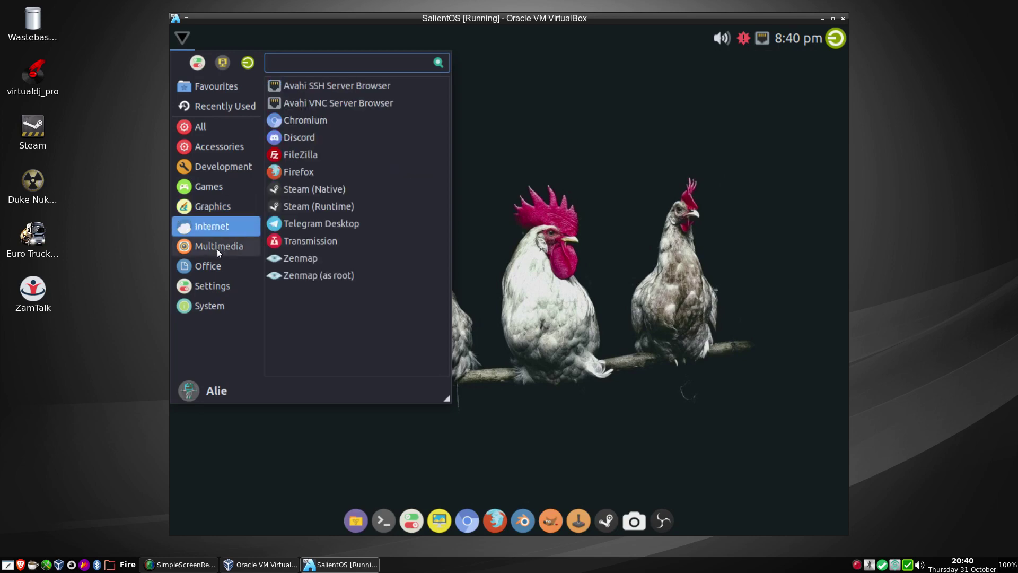
mouse_move(217, 249)
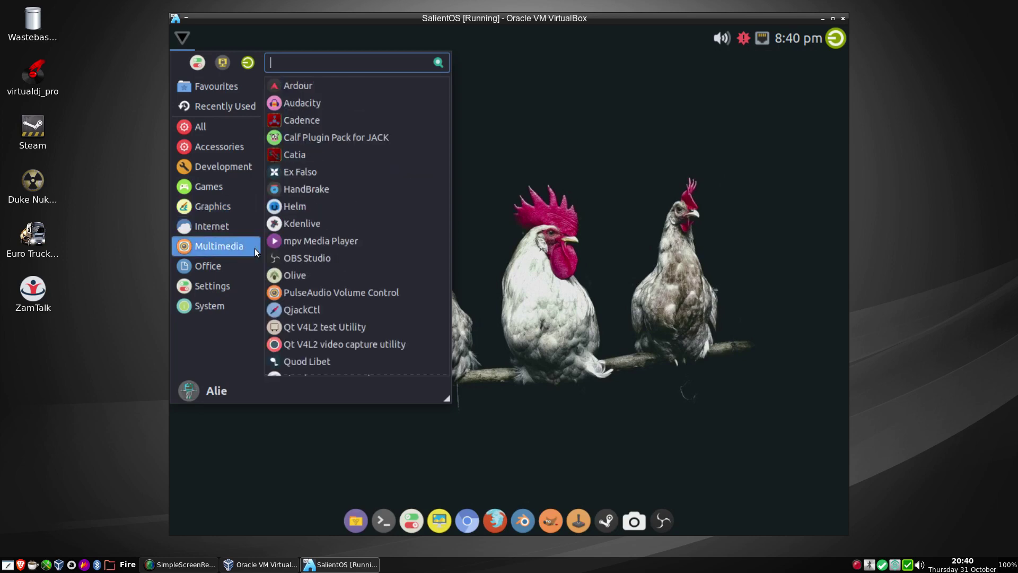
click(302, 127)
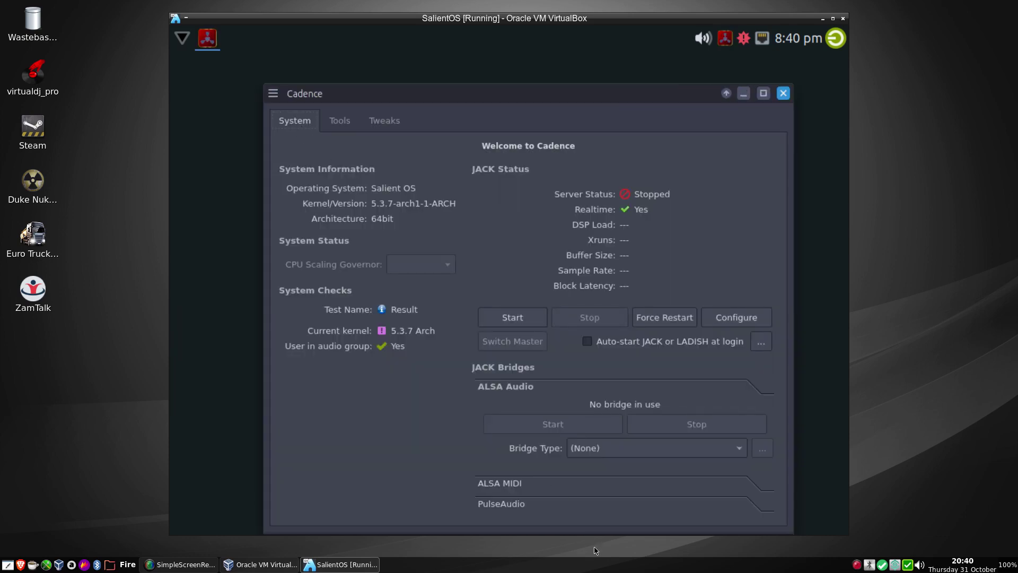
View Cadence's Tools and Tweaks pages, and close its window
click(337, 121)
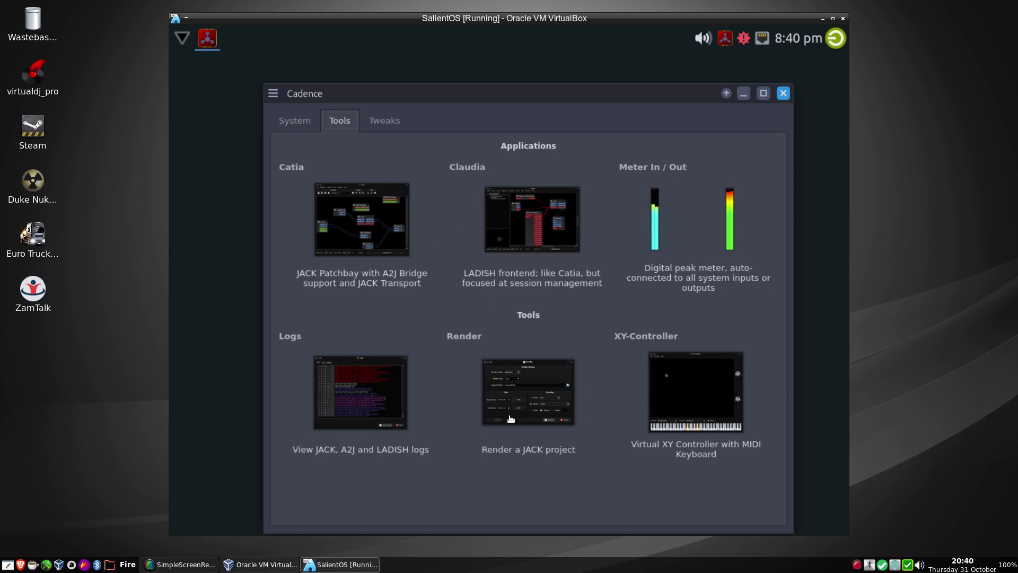
click(392, 123)
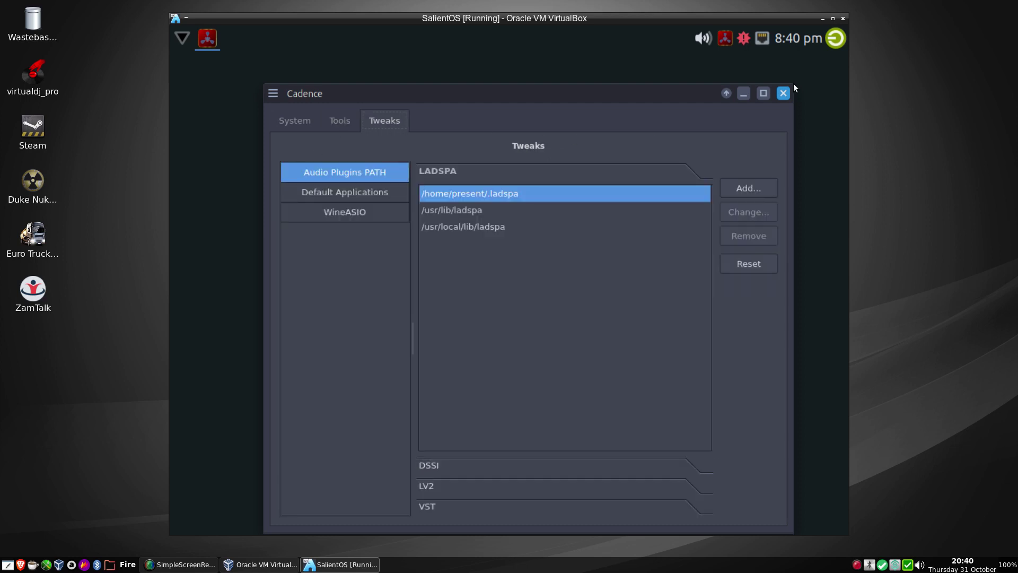
click(784, 94)
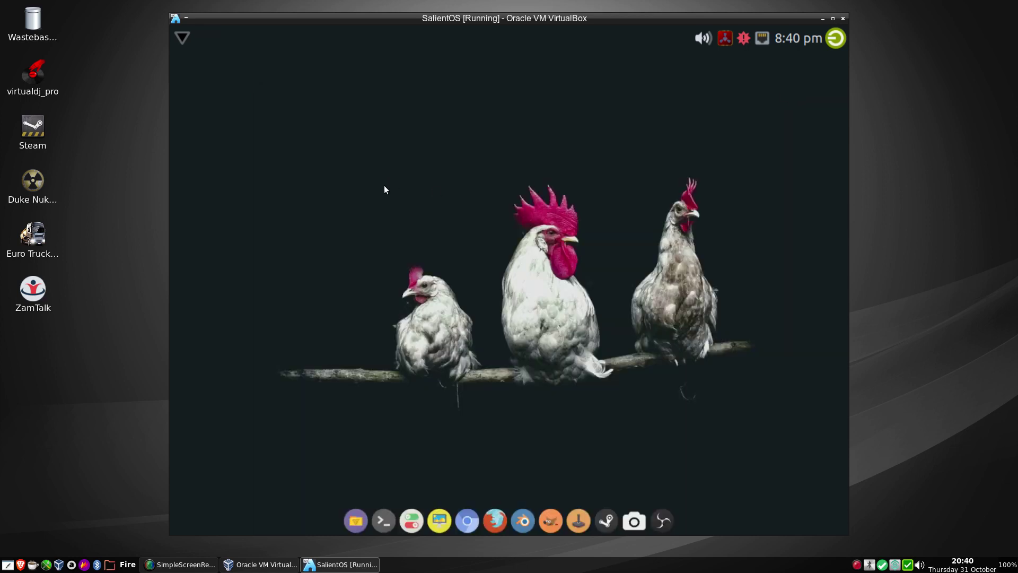
Open Ex Falso from the Multimedia applications, look at its tag editor, and close it
click(180, 40)
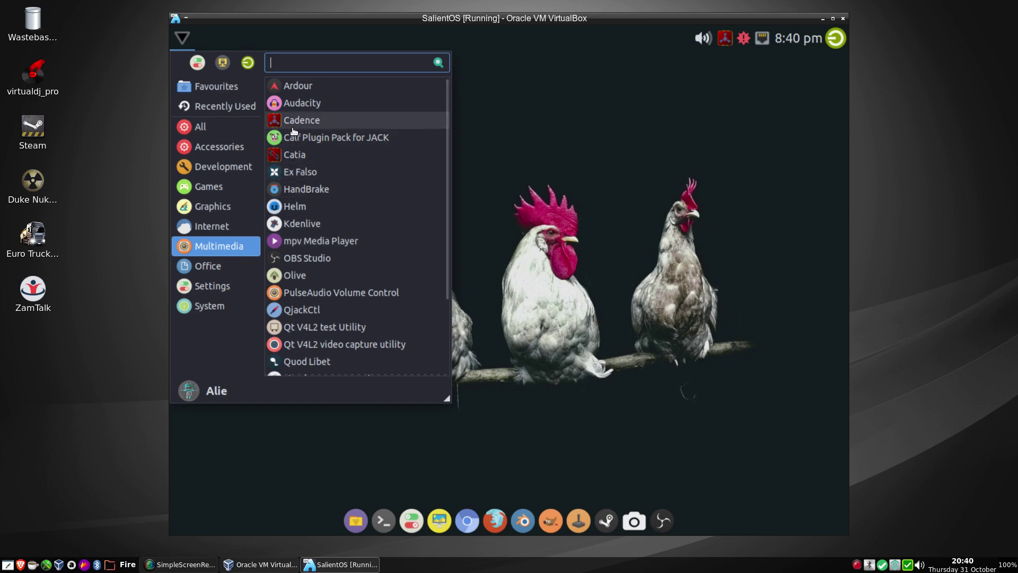
click(310, 179)
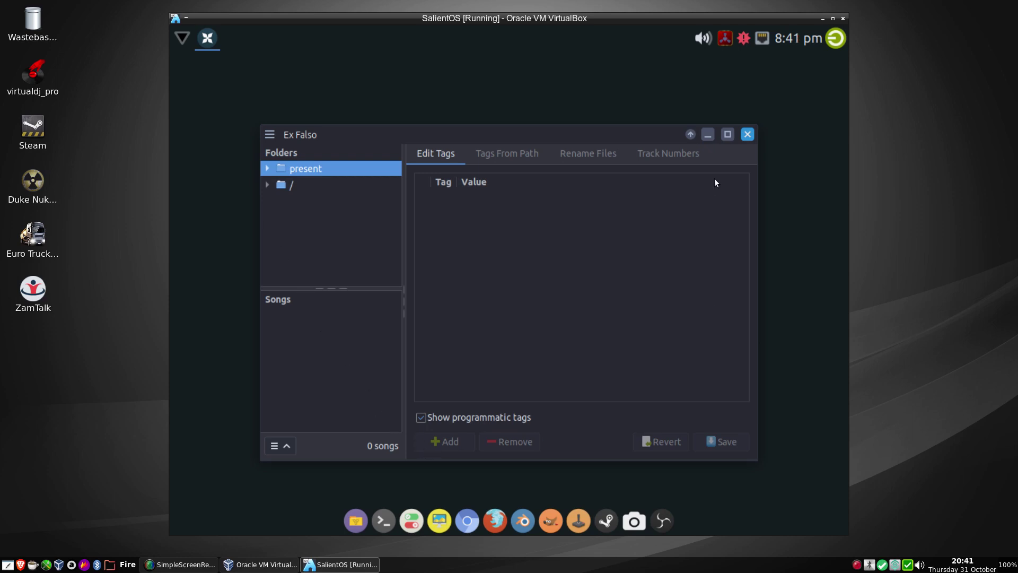
click(746, 135)
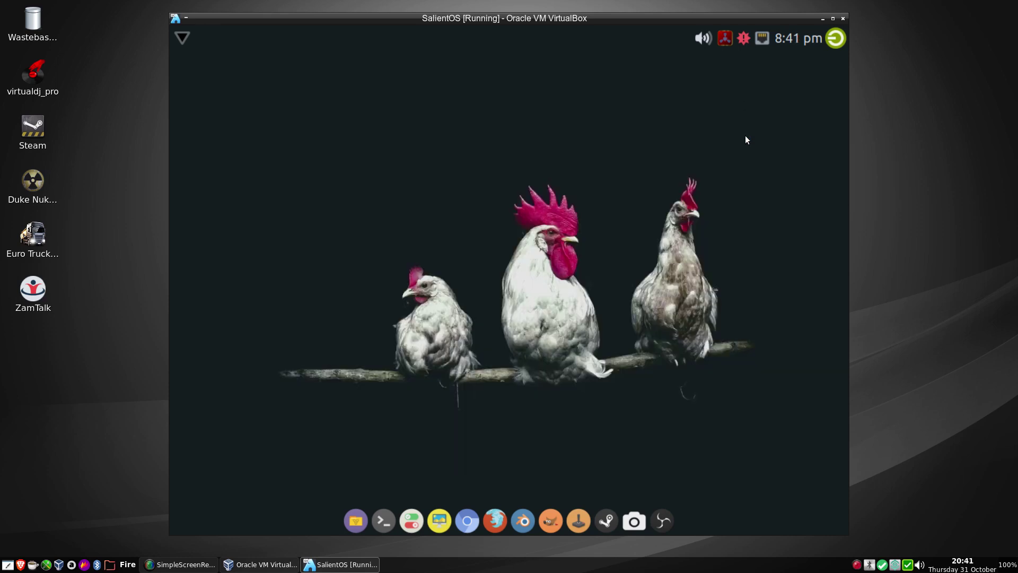
Browse the application categories and open the Helm synthesizer from the Multimedia applications
click(186, 39)
click(223, 166)
click(210, 204)
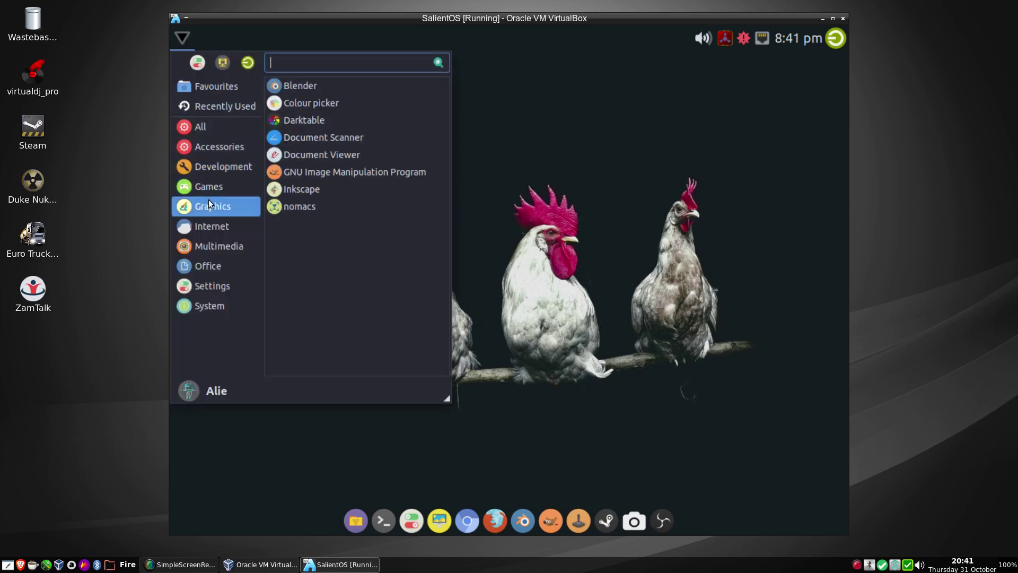
click(206, 188)
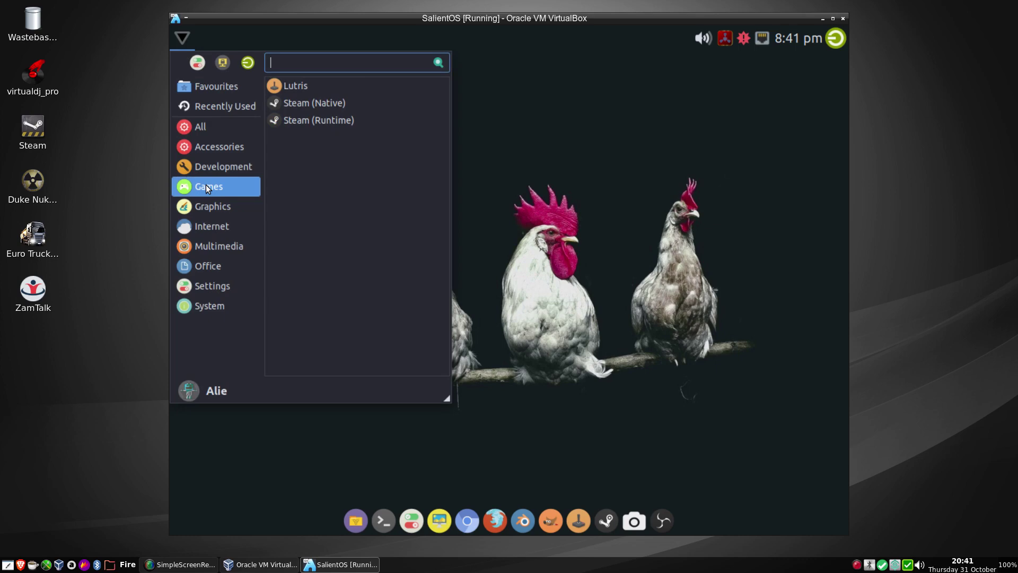
click(207, 227)
click(208, 250)
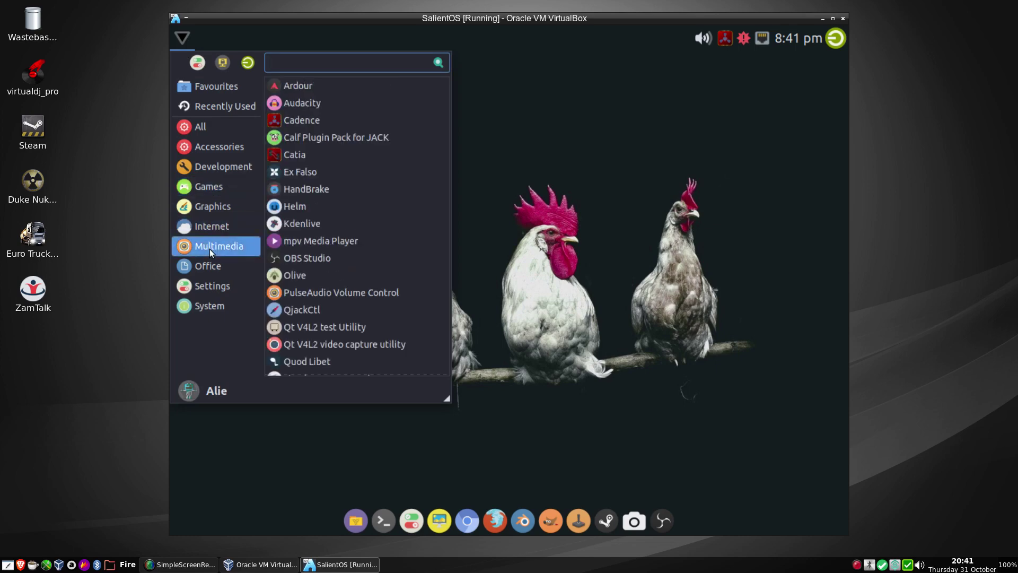
click(302, 208)
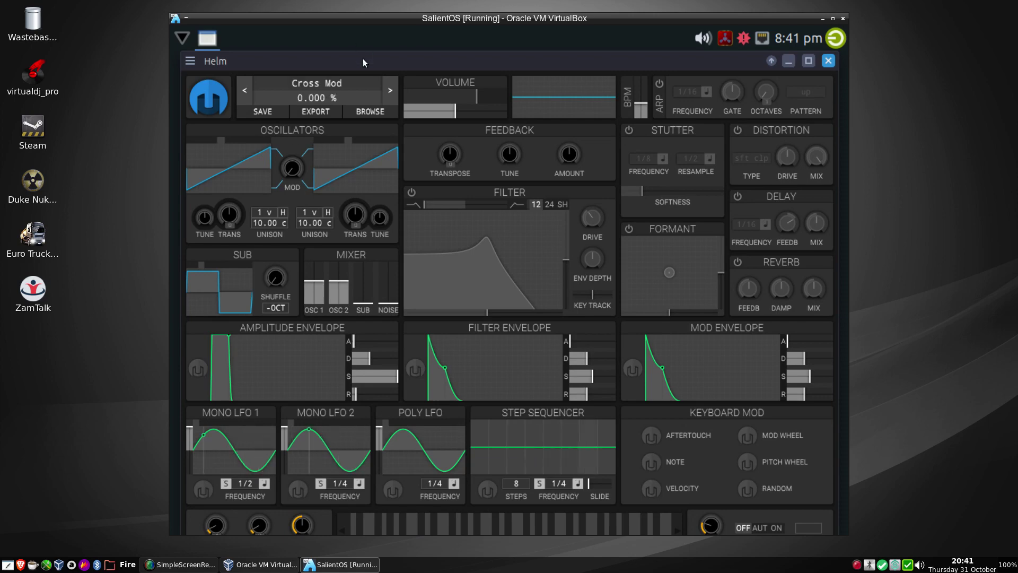
Try to move the Helm window further up the desktop, and close it
drag(362, 62, 364, 39)
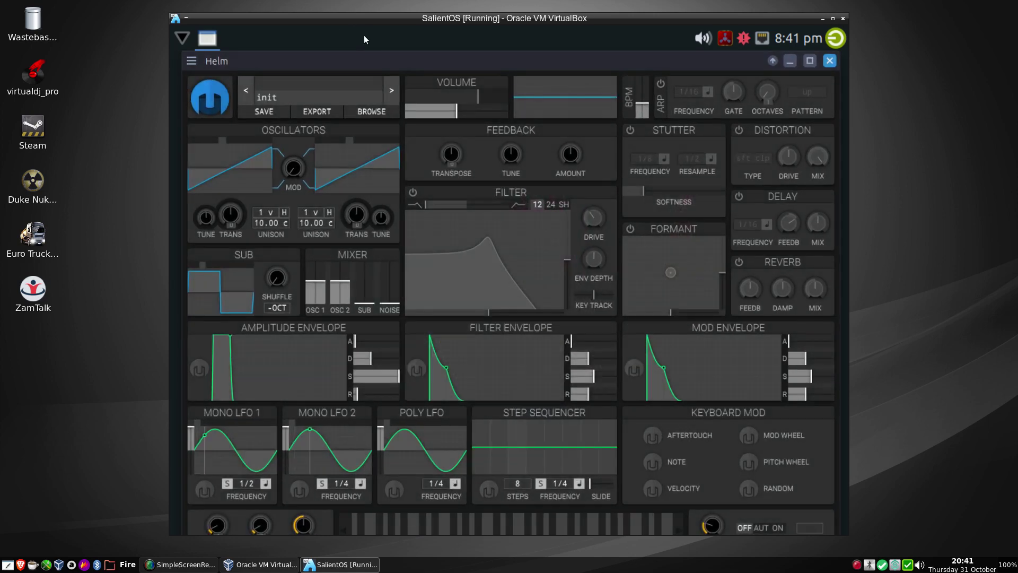
click(364, 40)
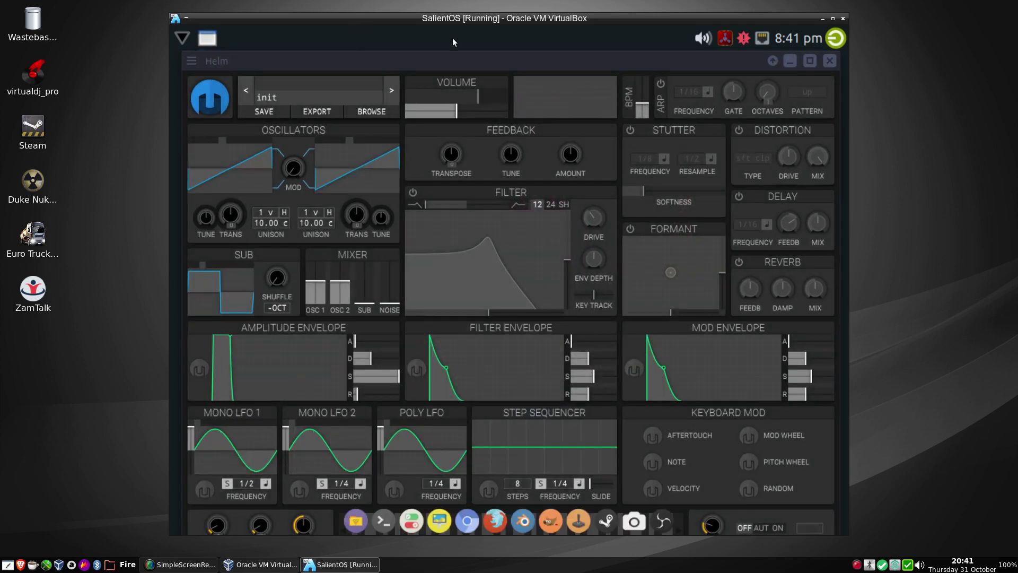
click(829, 61)
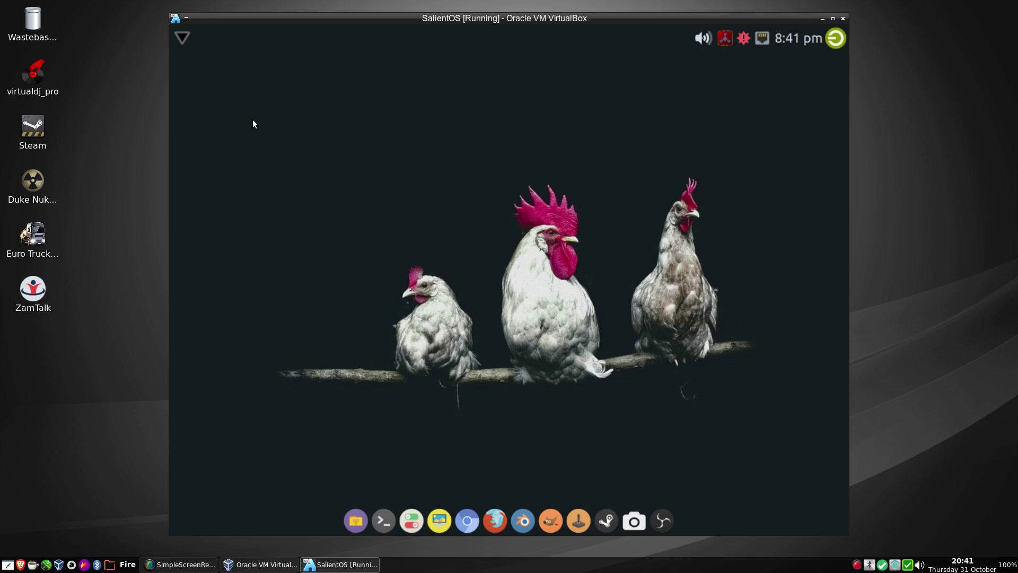
Open the Kdenlive video editor from the Multimedia applications
click(182, 39)
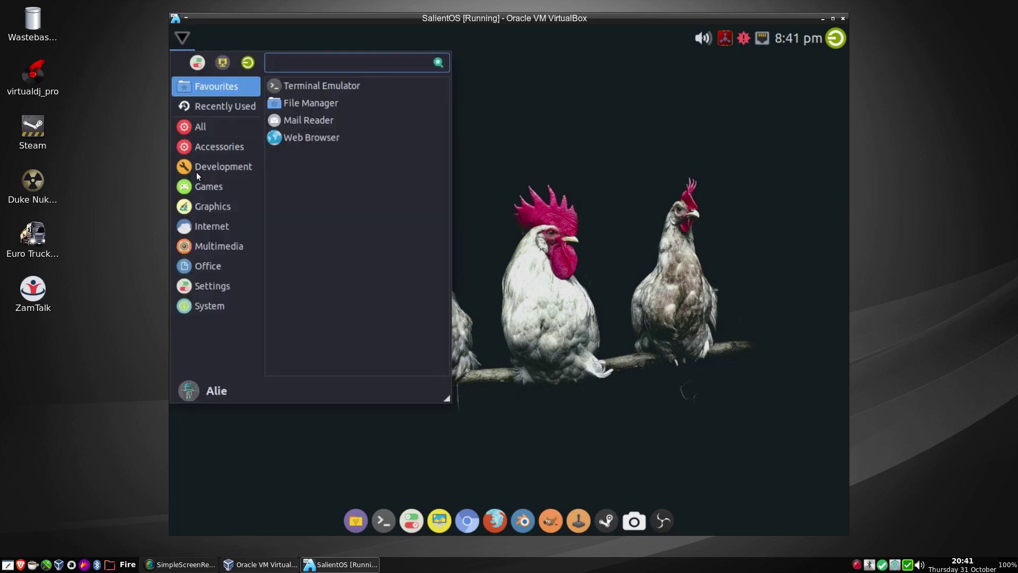
mouse_move(207, 250)
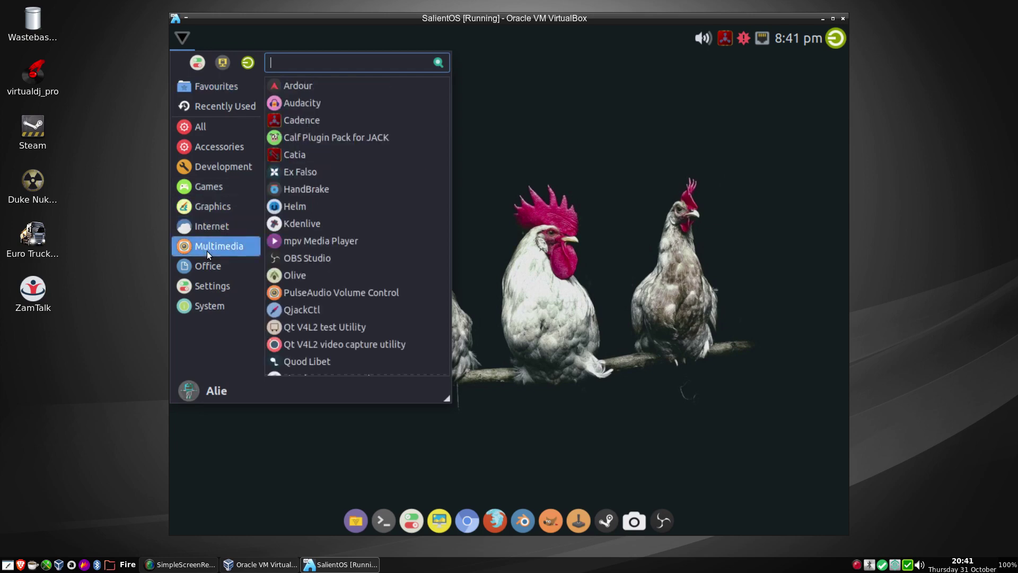
click(303, 226)
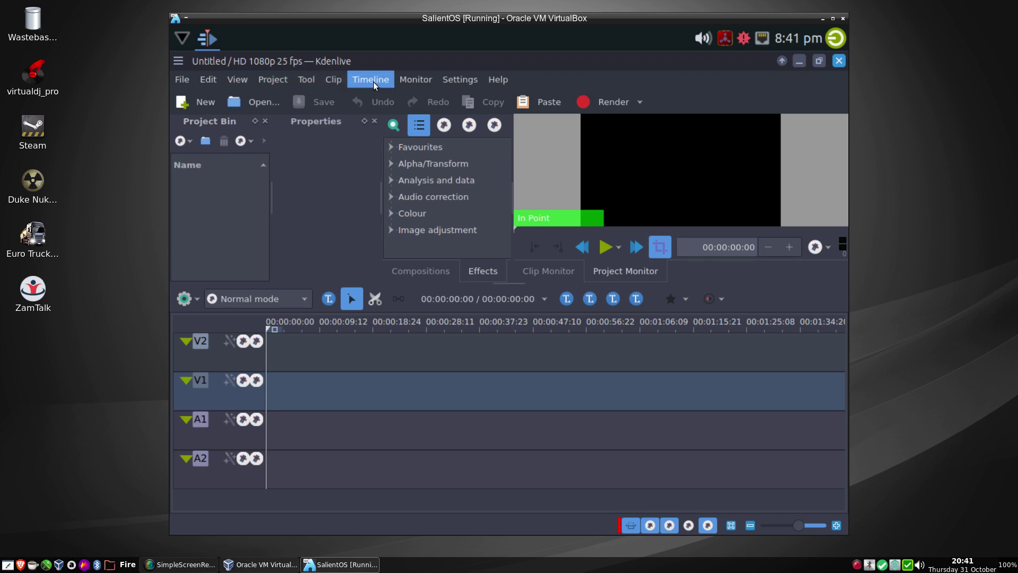
Review Kdenlive's Playback, Project Defaults and Misc configuration pages, and leave the configuration without saving changes
click(455, 84)
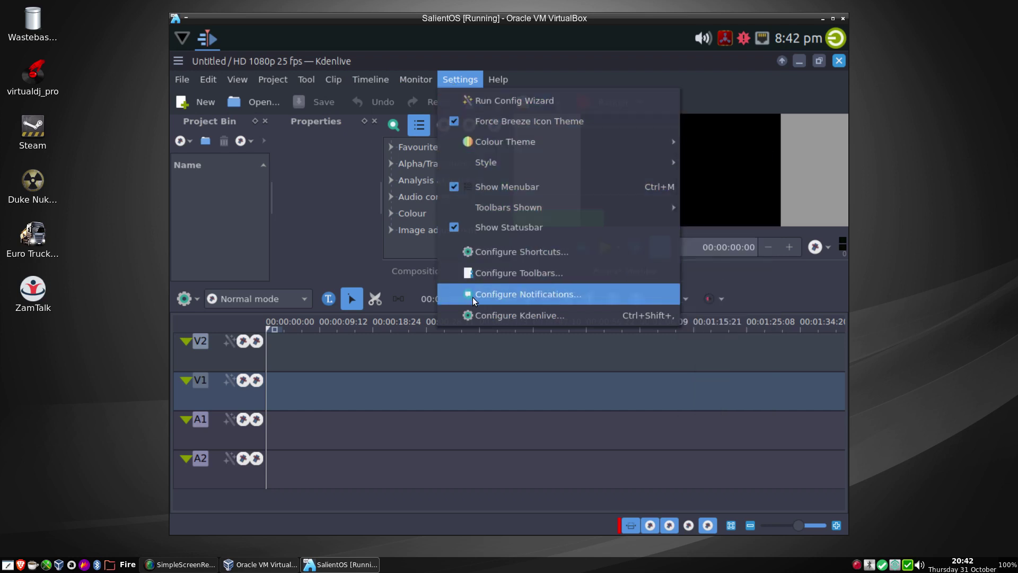
click(473, 316)
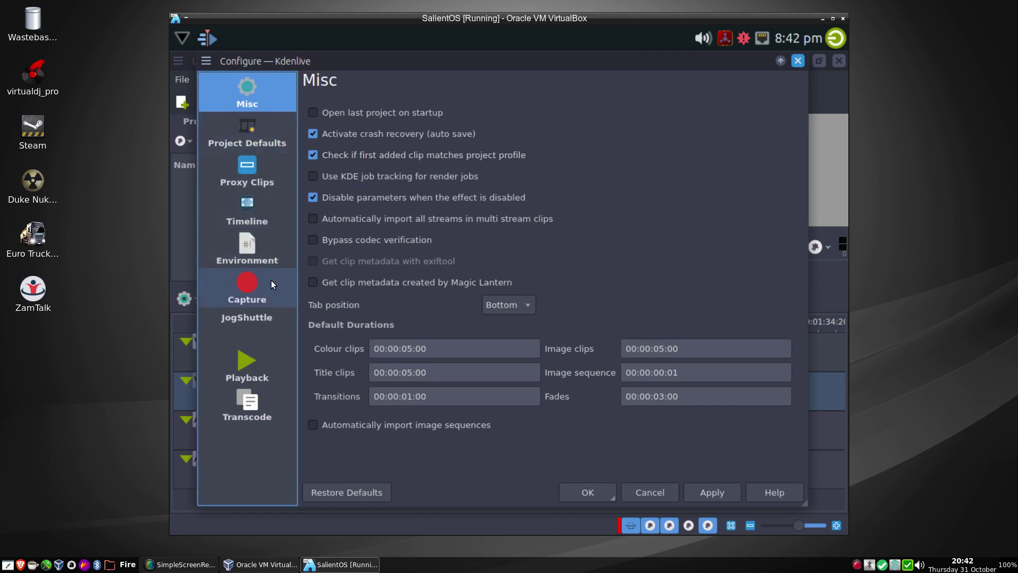
click(253, 374)
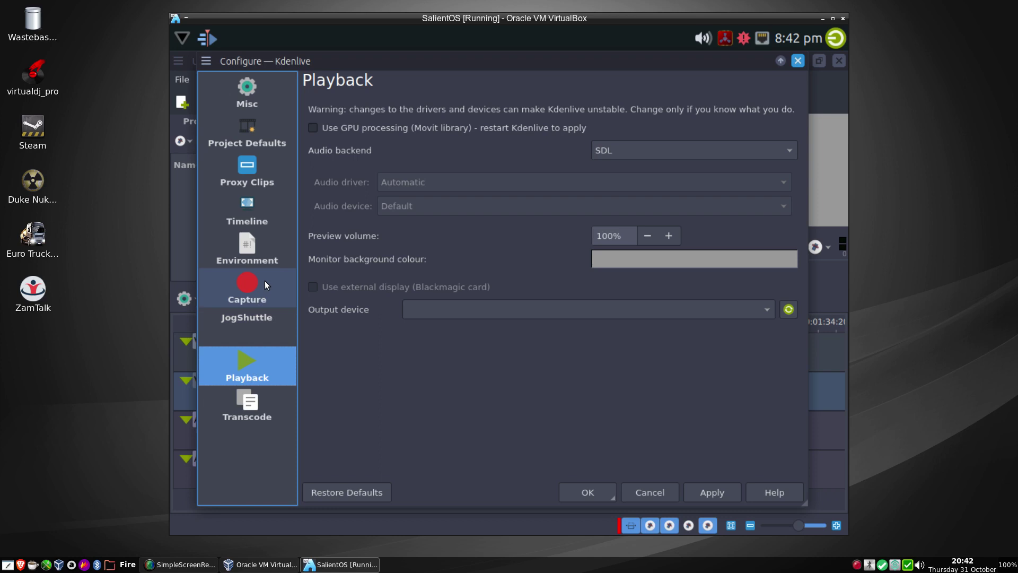
click(252, 131)
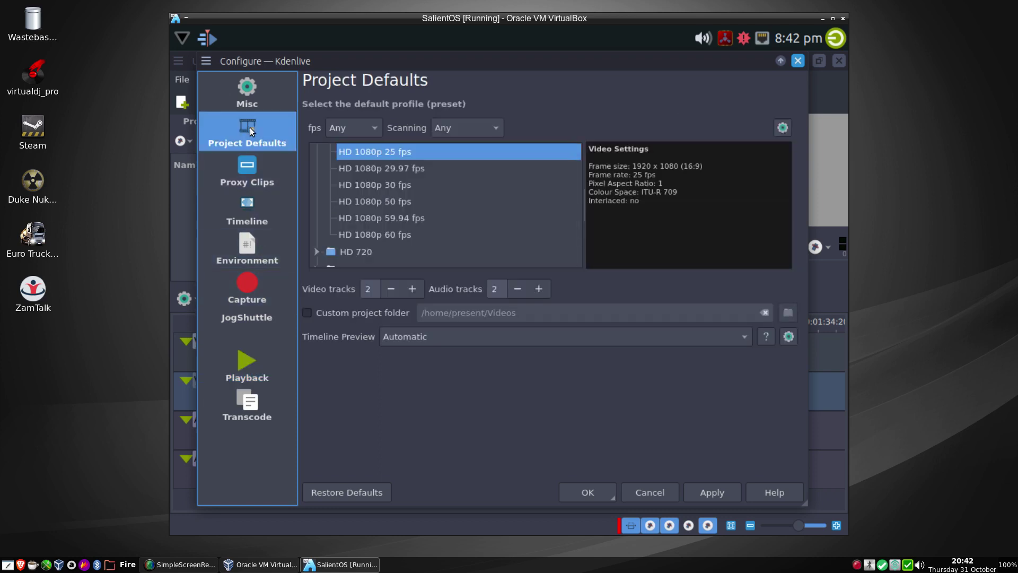
click(246, 86)
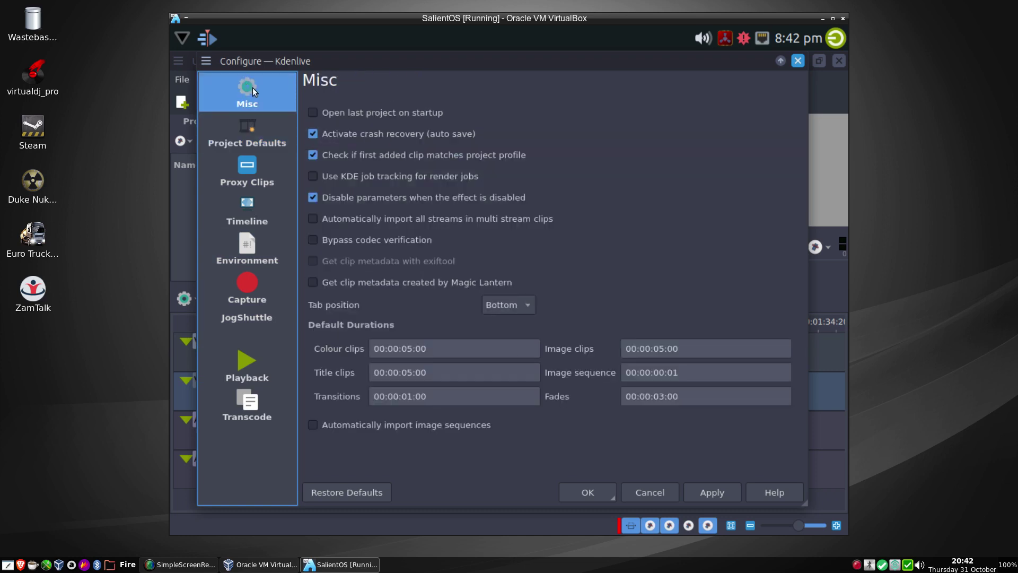
click(653, 493)
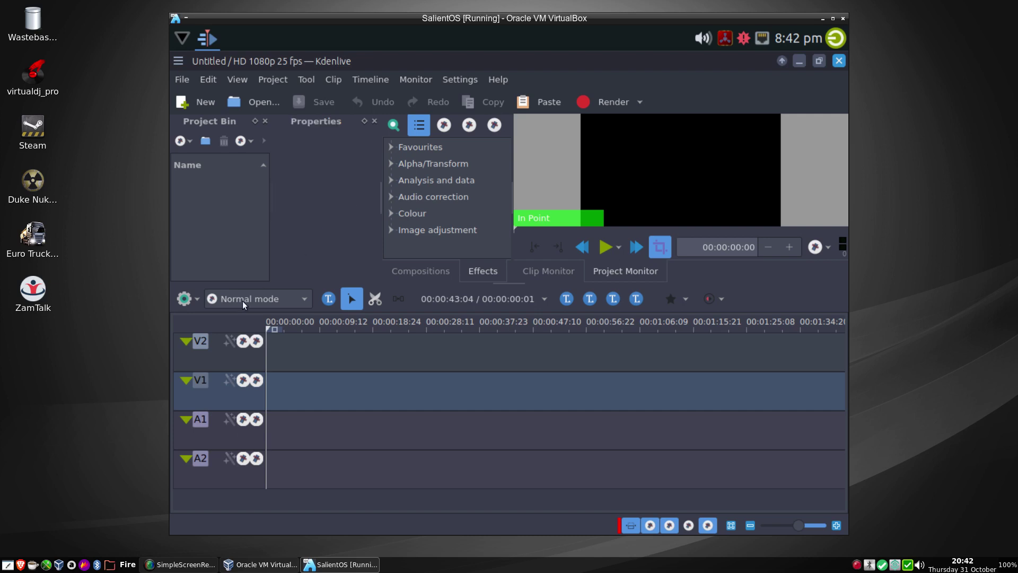
Lock track A1 in the timeline, and review the audio capture devices in its recording configuration, keeping the default device
click(231, 427)
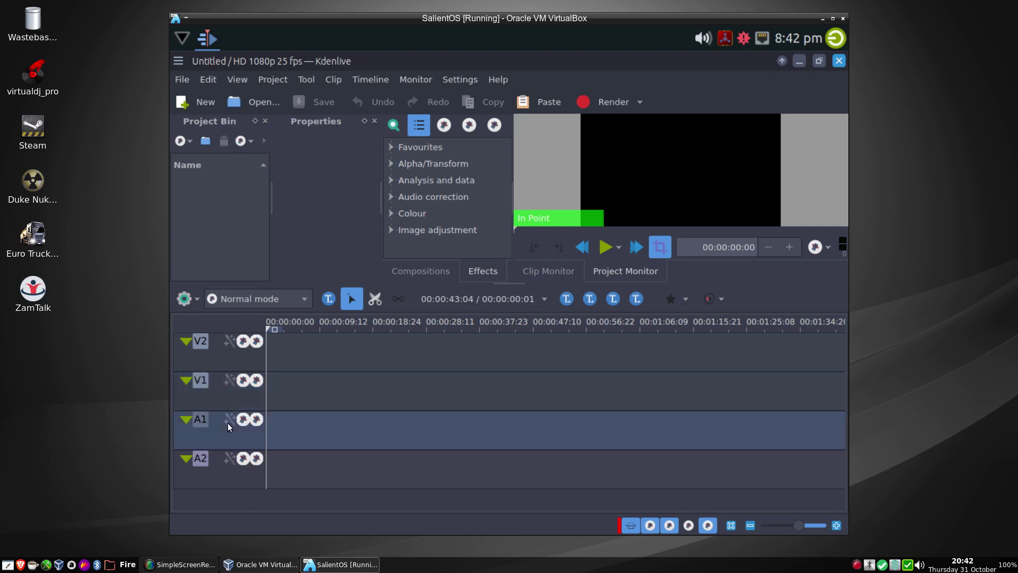
click(256, 422)
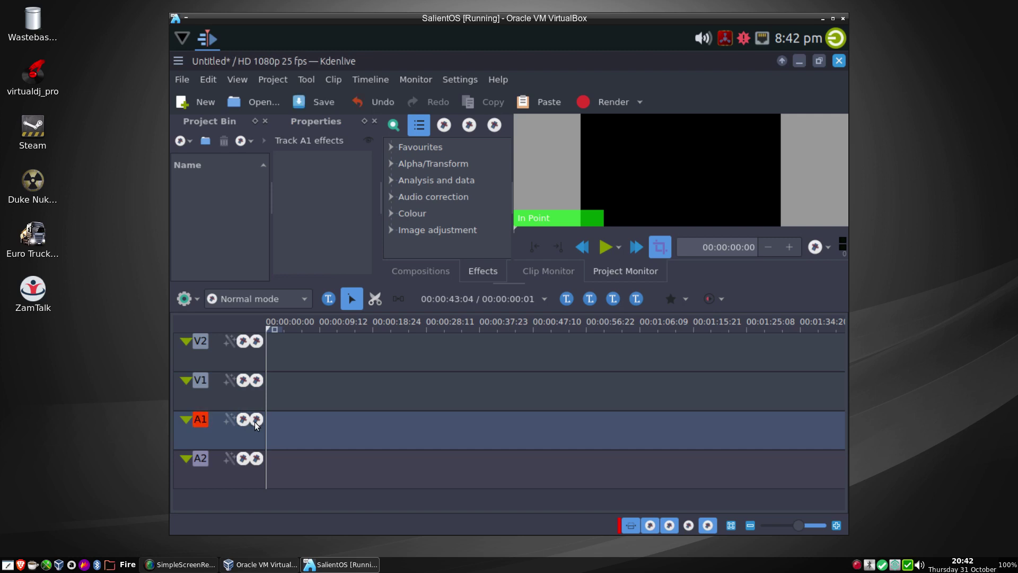
right_click(229, 427)
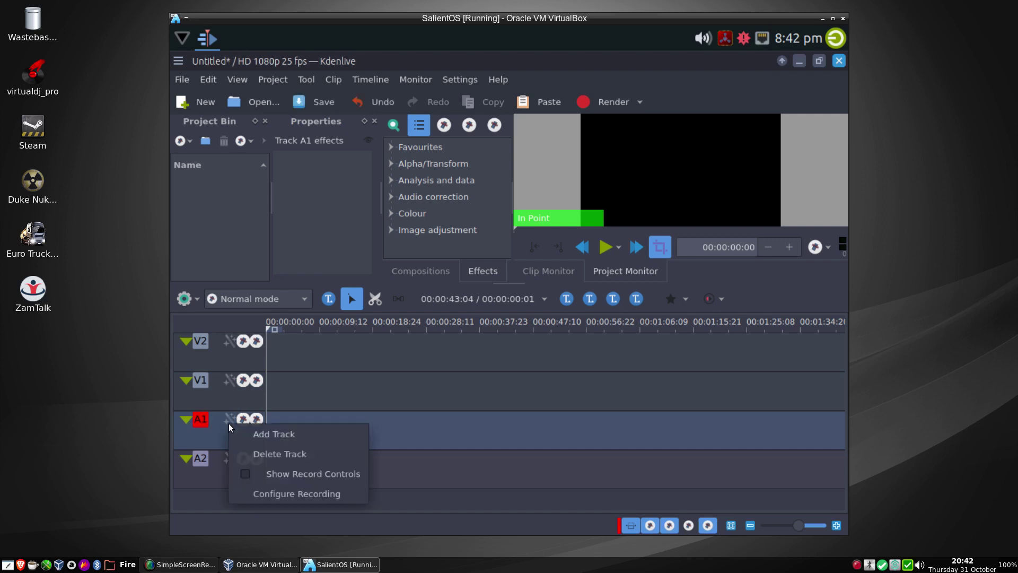
click(261, 496)
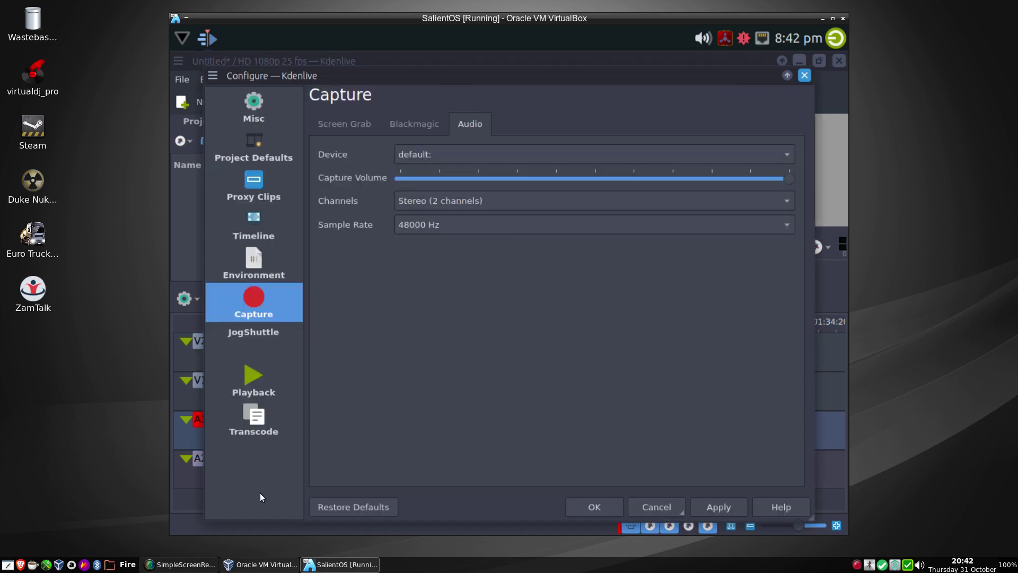
click(451, 159)
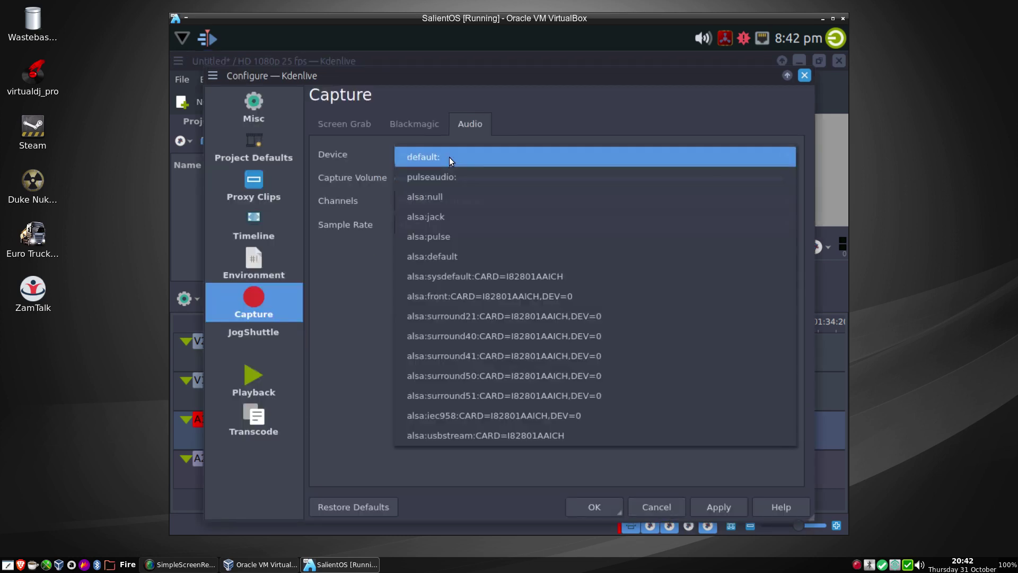
click(451, 158)
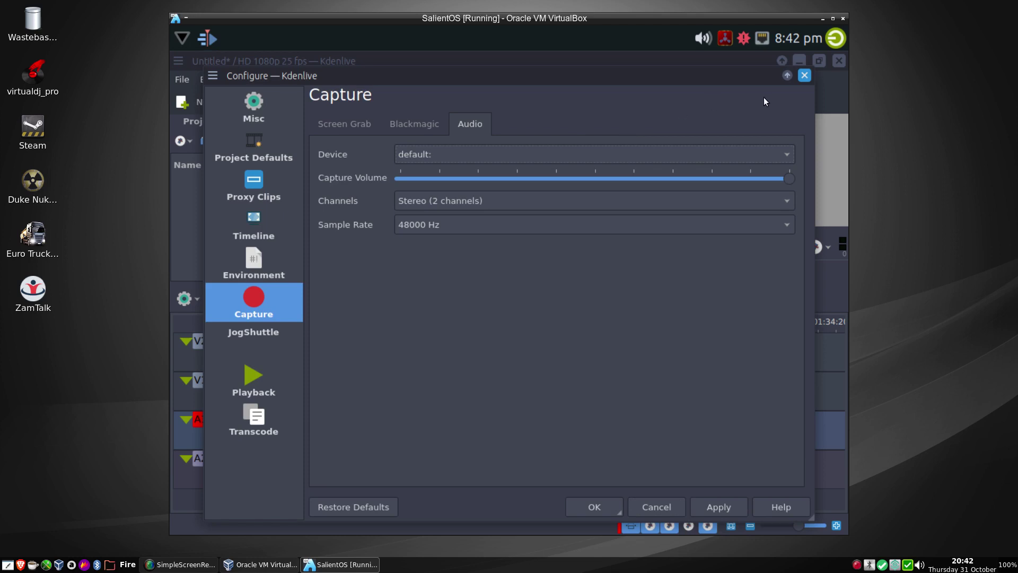
click(805, 76)
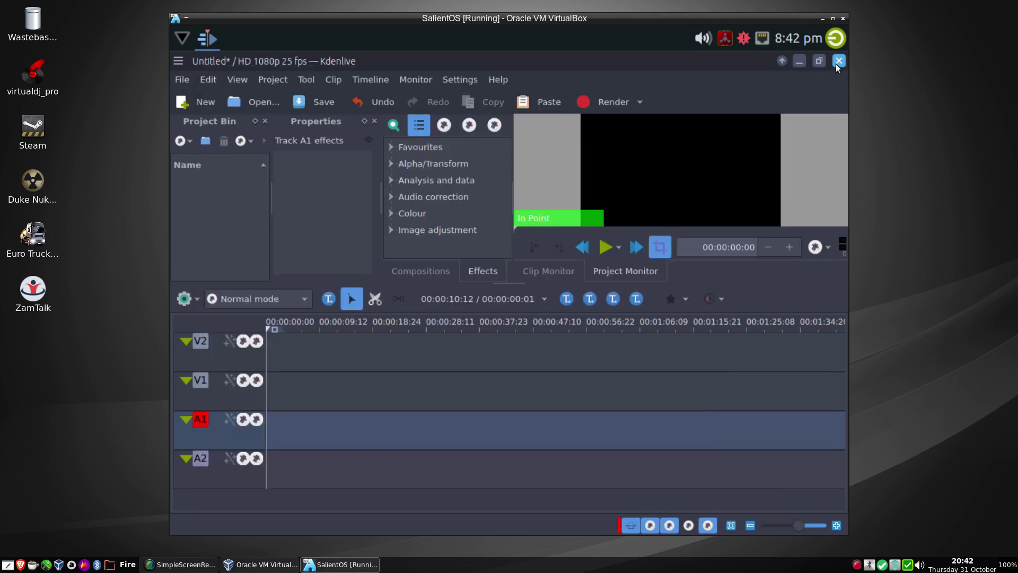
Close Kdenlive without saving the project, and open OBS Studio from the Multimedia applications
click(838, 62)
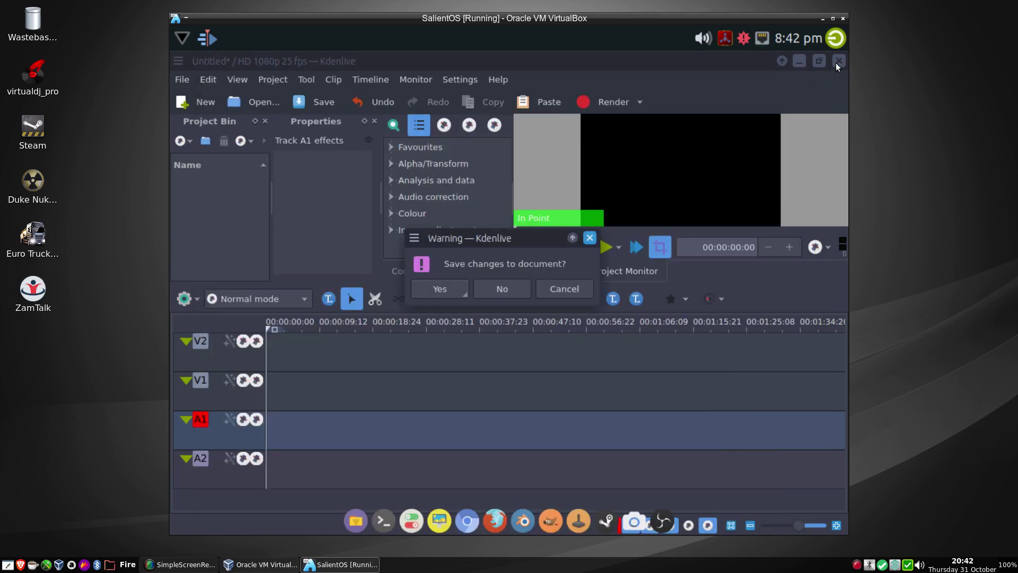
click(506, 295)
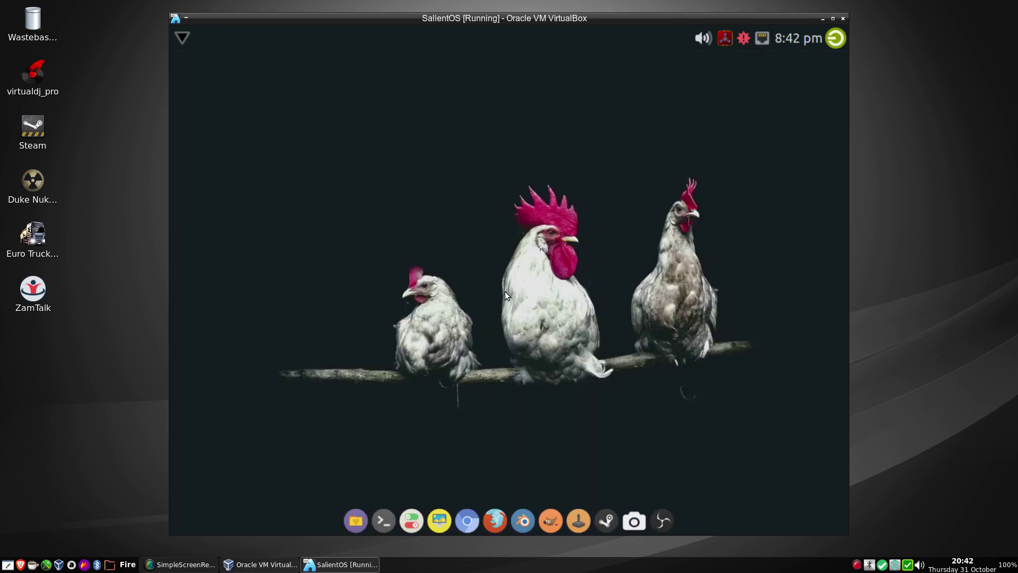
click(182, 40)
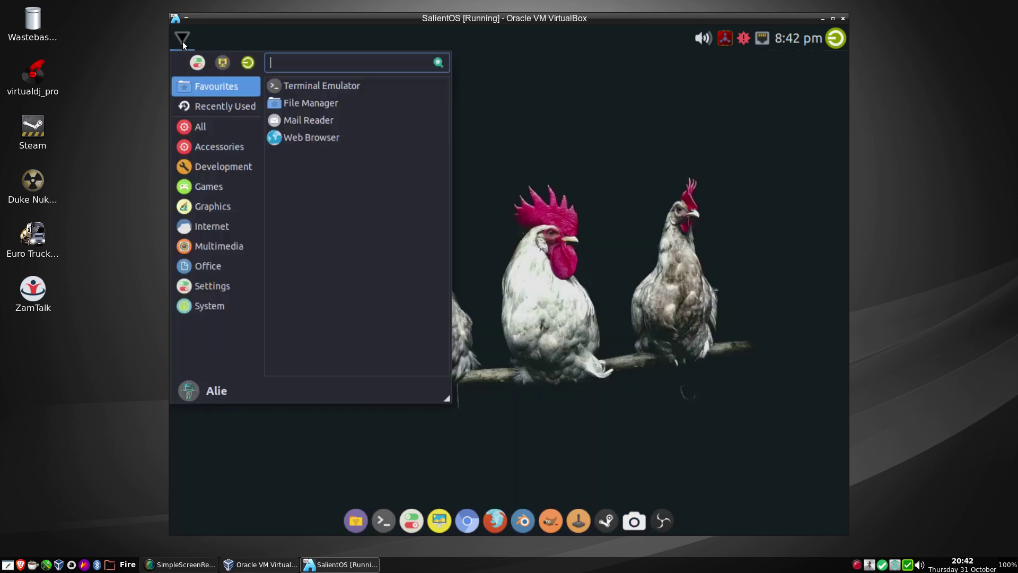
click(208, 190)
click(209, 249)
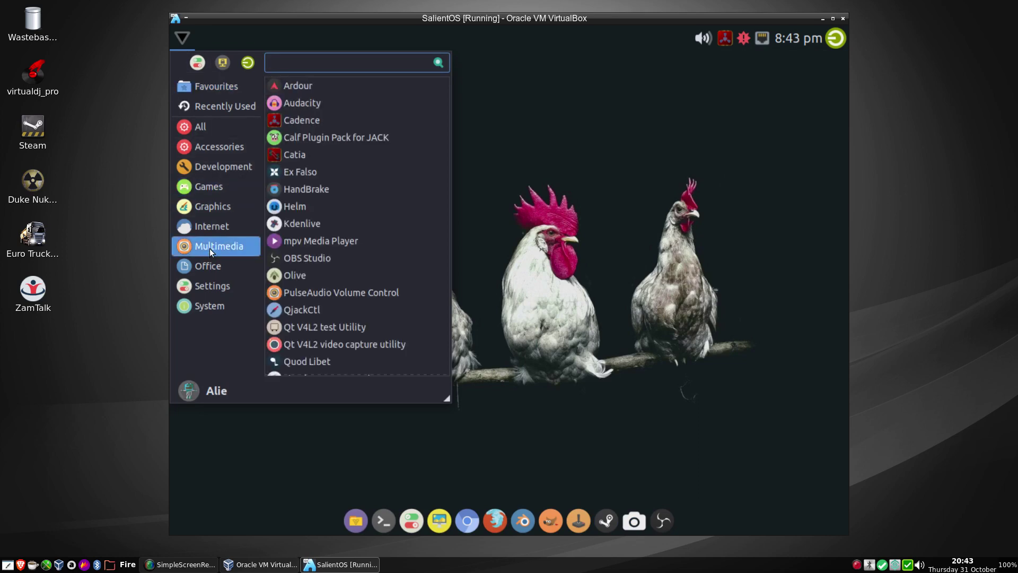
click(315, 260)
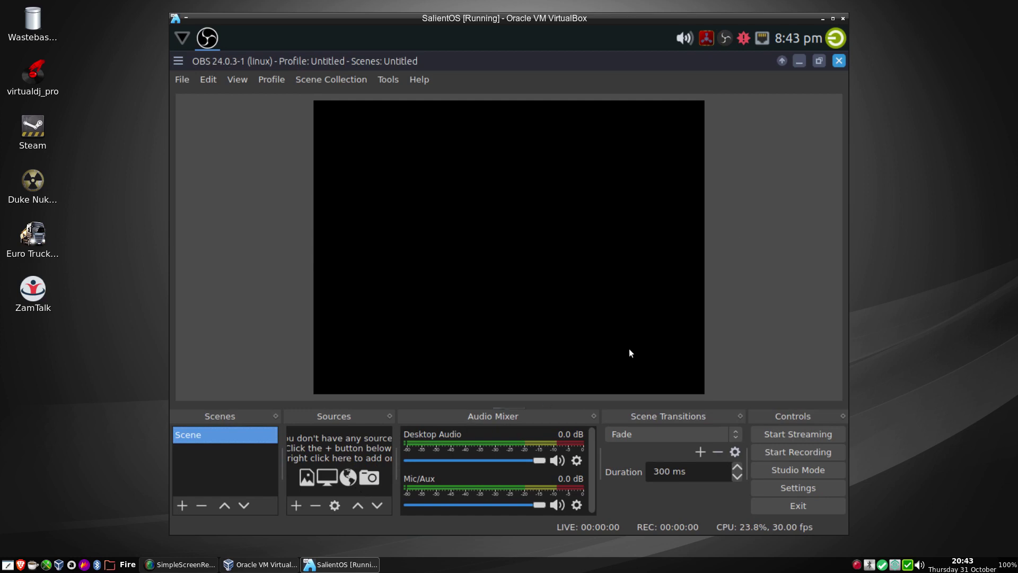
Close OBS Studio, and open the Olive video editor from the Multimedia applications
click(838, 62)
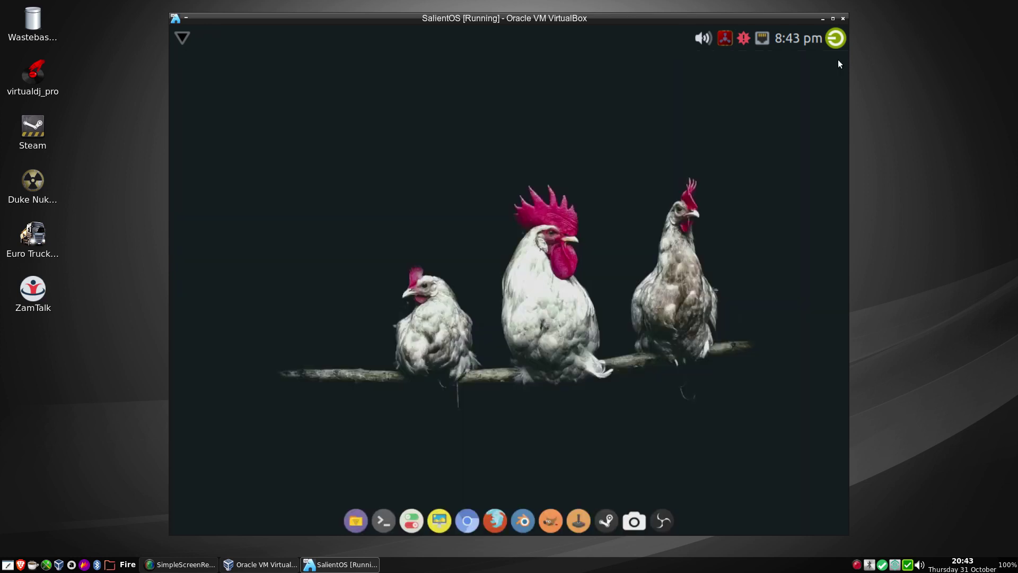
click(186, 45)
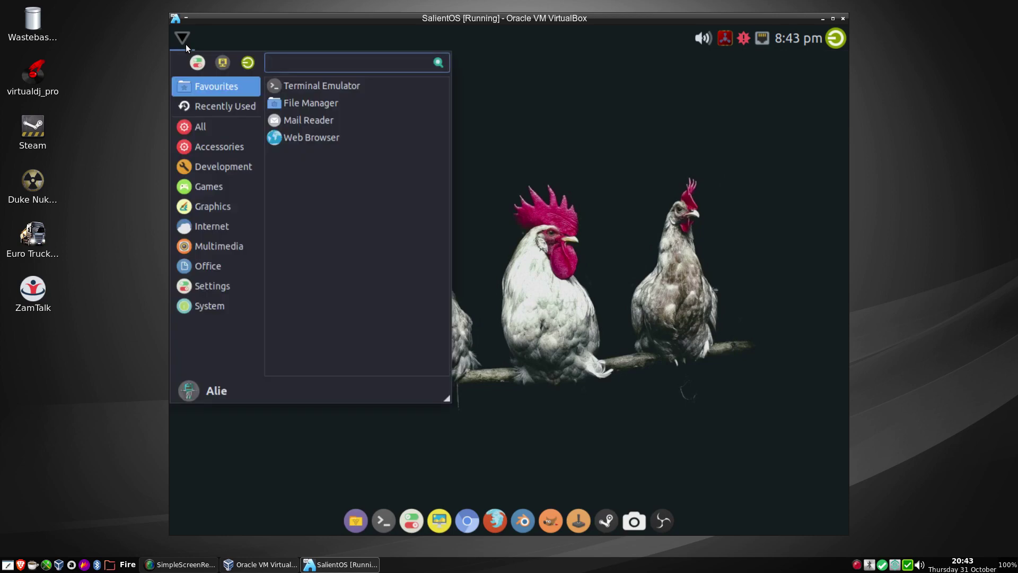
click(242, 106)
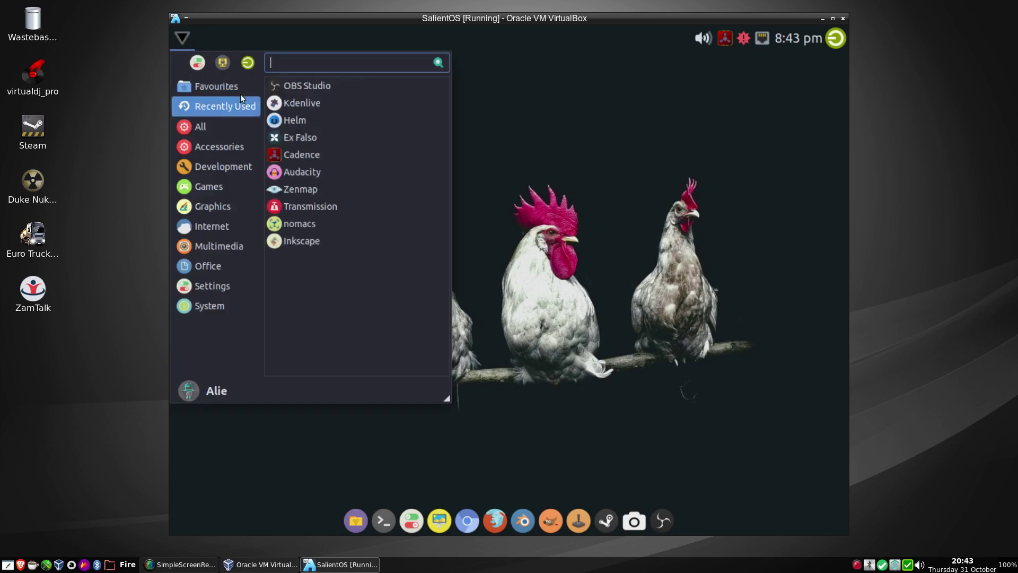
click(196, 145)
click(196, 125)
click(205, 185)
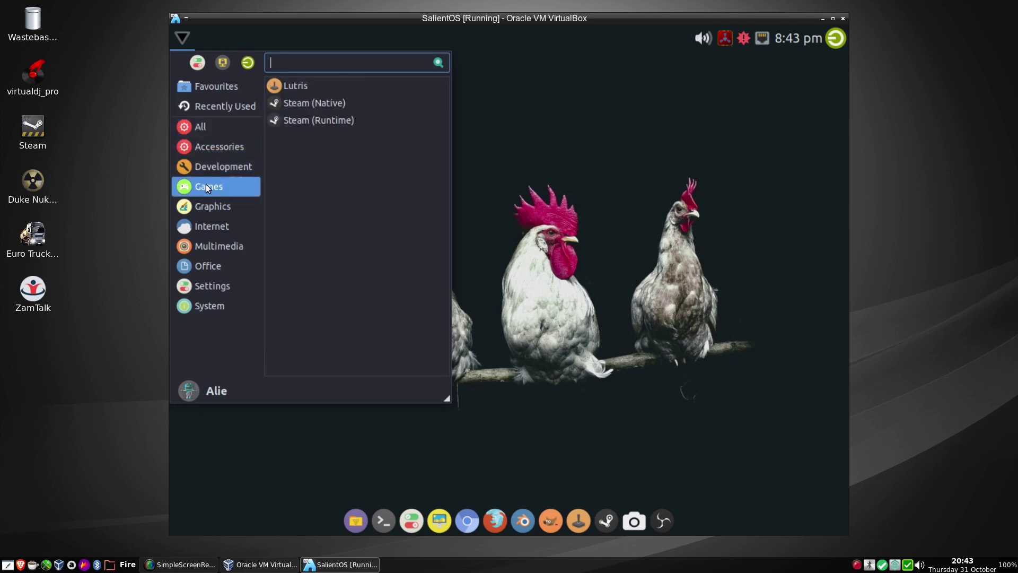
click(211, 249)
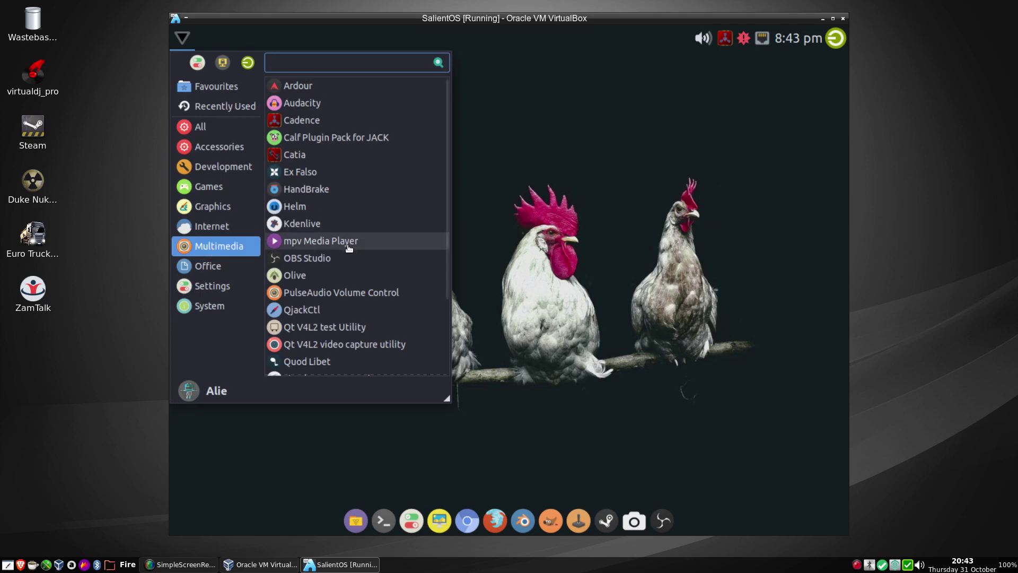
click(306, 275)
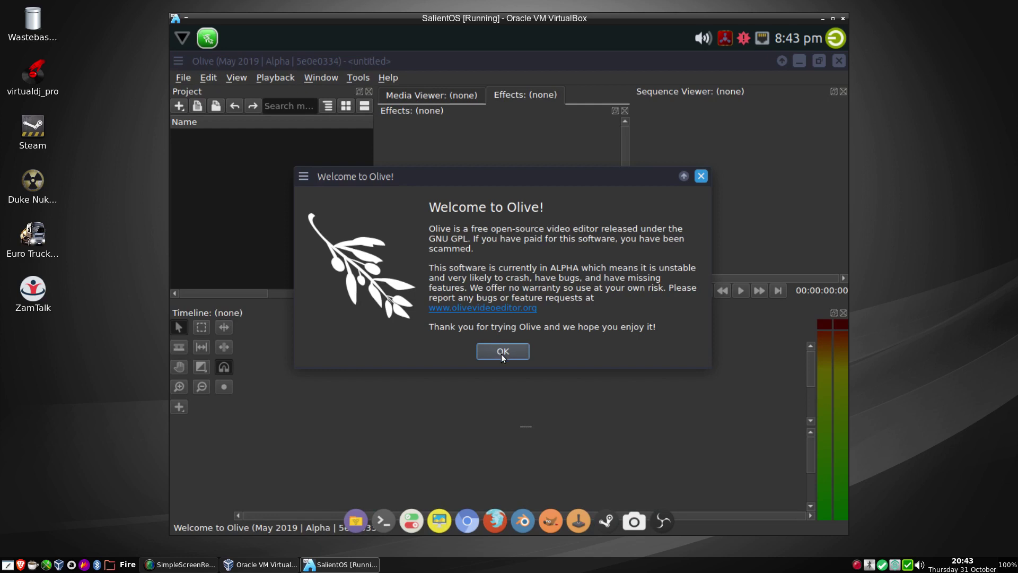
Dismiss Olive's welcome message to see its workspace, and exit the editor
click(503, 351)
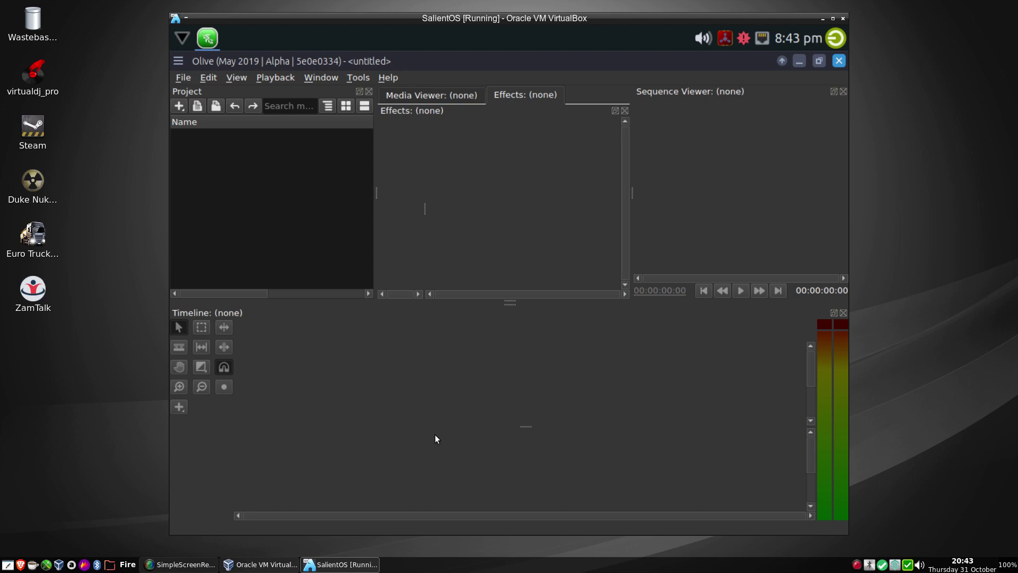
click(179, 78)
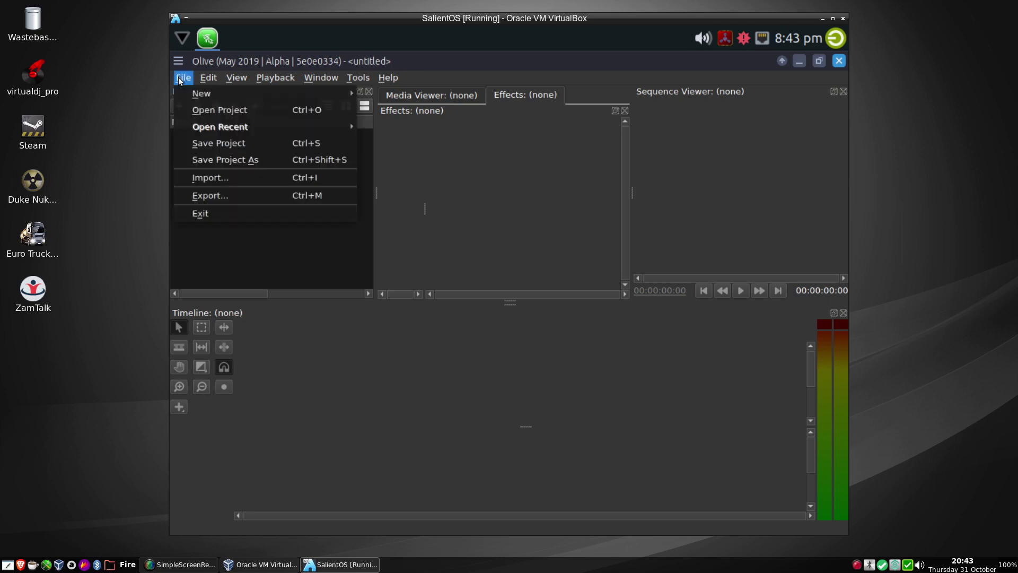
click(199, 214)
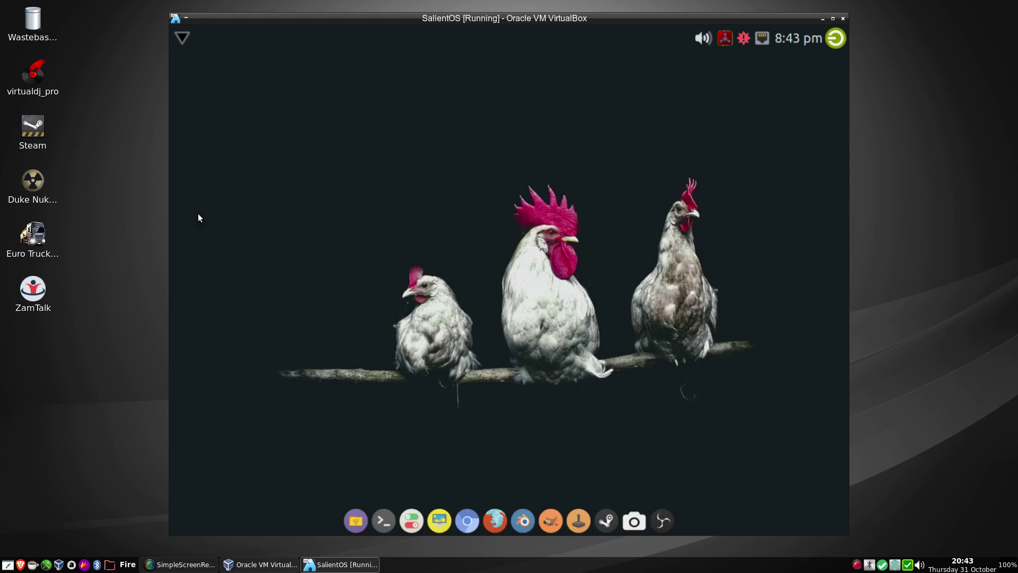
Browse the Graphics and Internet application categories, and open QjackCtl from the Multimedia applications
click(182, 41)
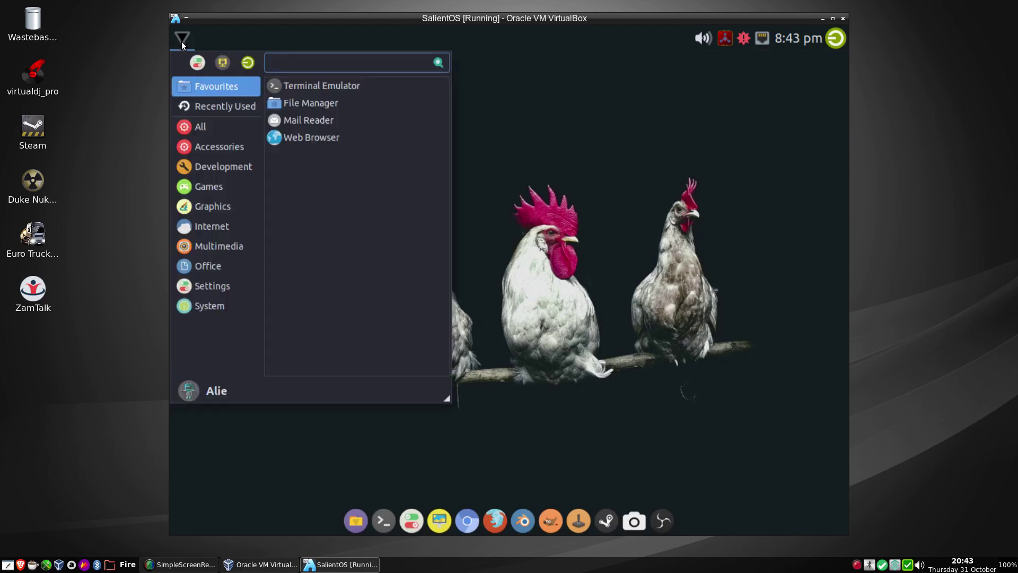
click(217, 204)
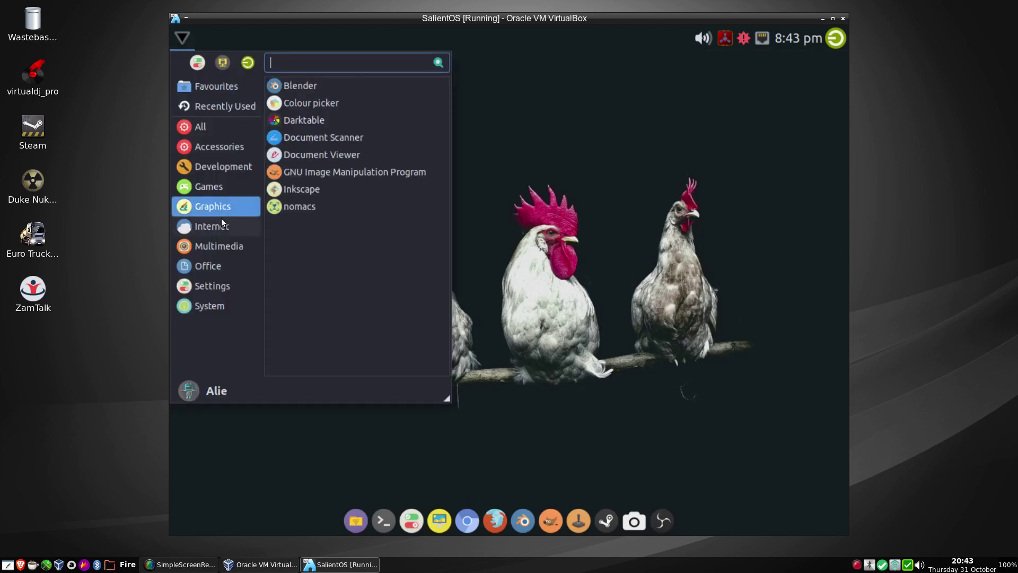
click(222, 226)
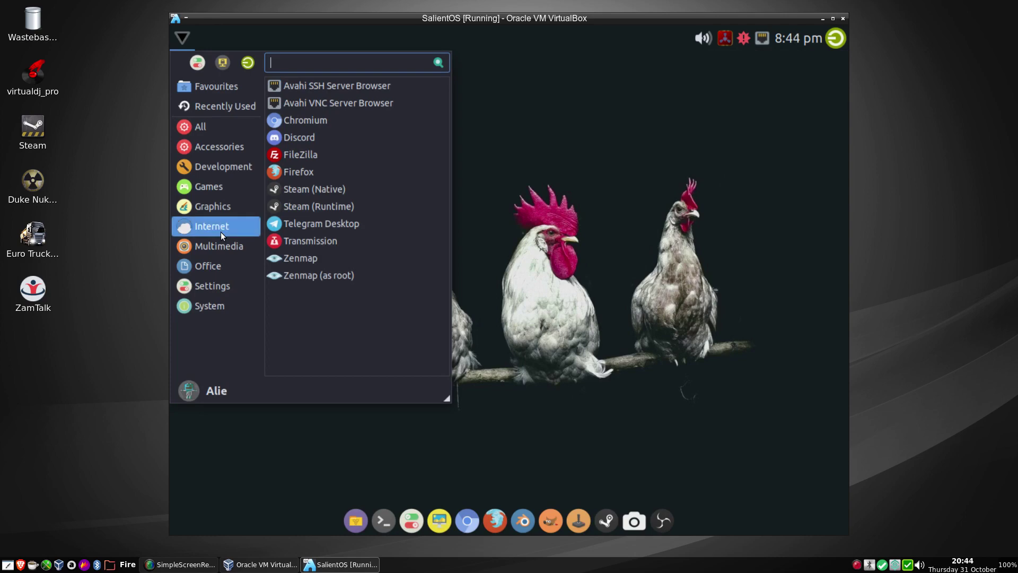
click(220, 248)
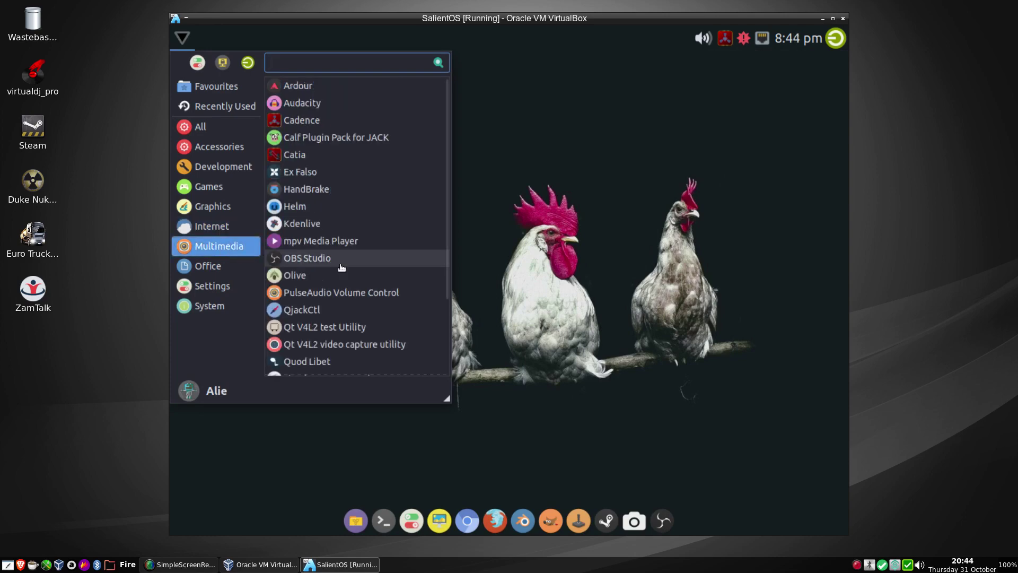
scroll(341, 287, down, 2)
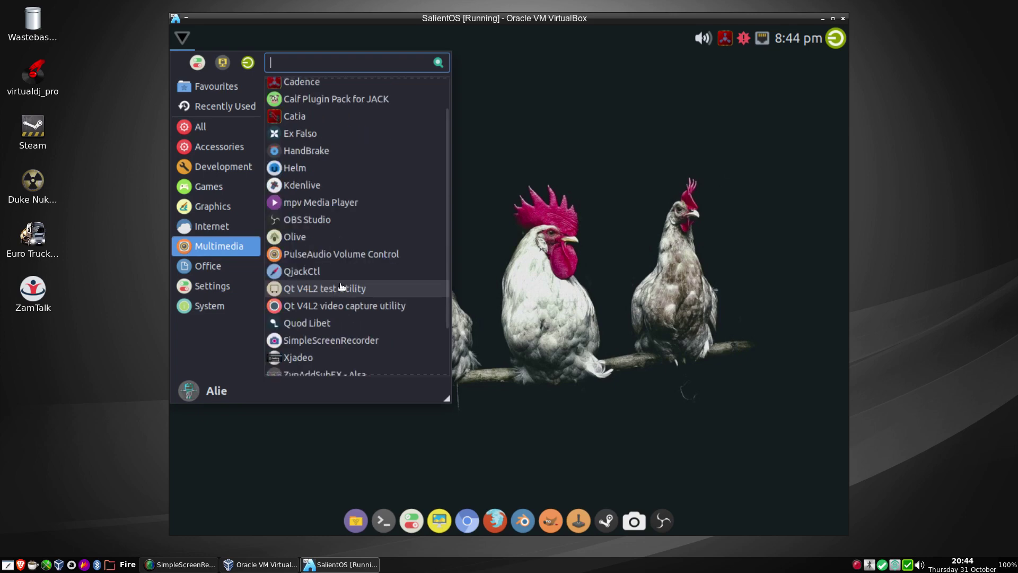
click(310, 276)
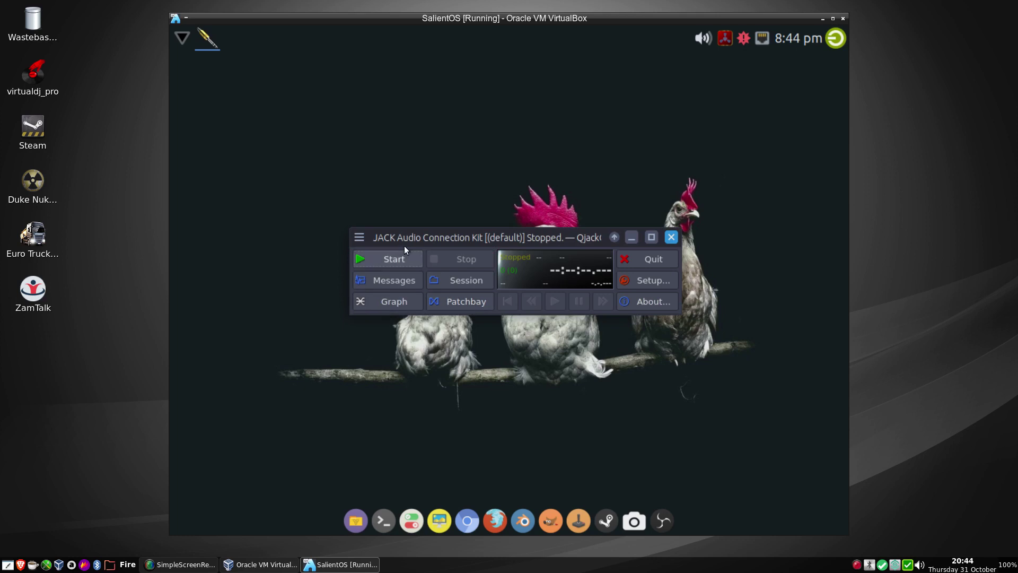
Start the JACK audio server, and quit QjackCtl, agreeing to terminate the server
click(406, 260)
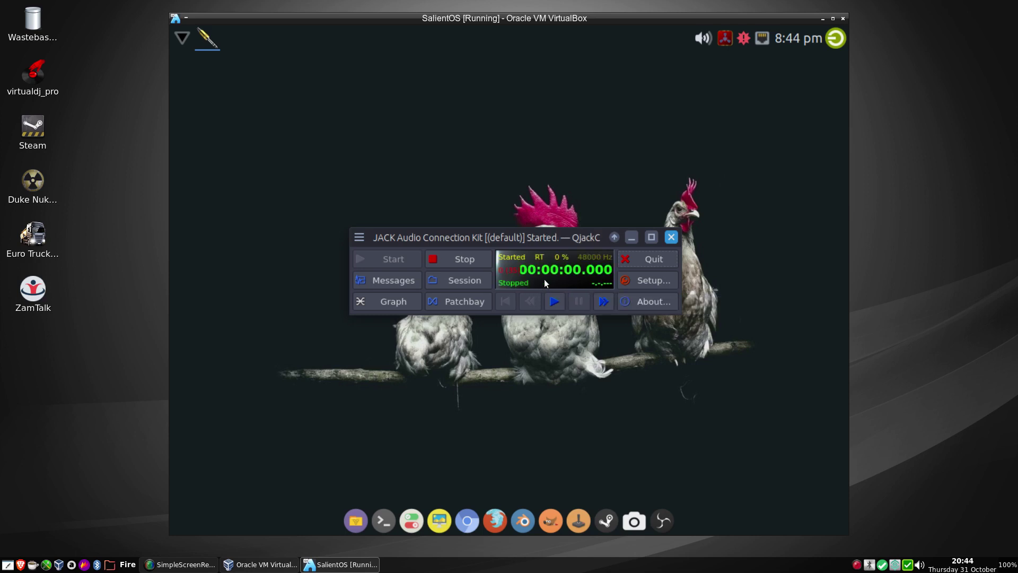
click(645, 260)
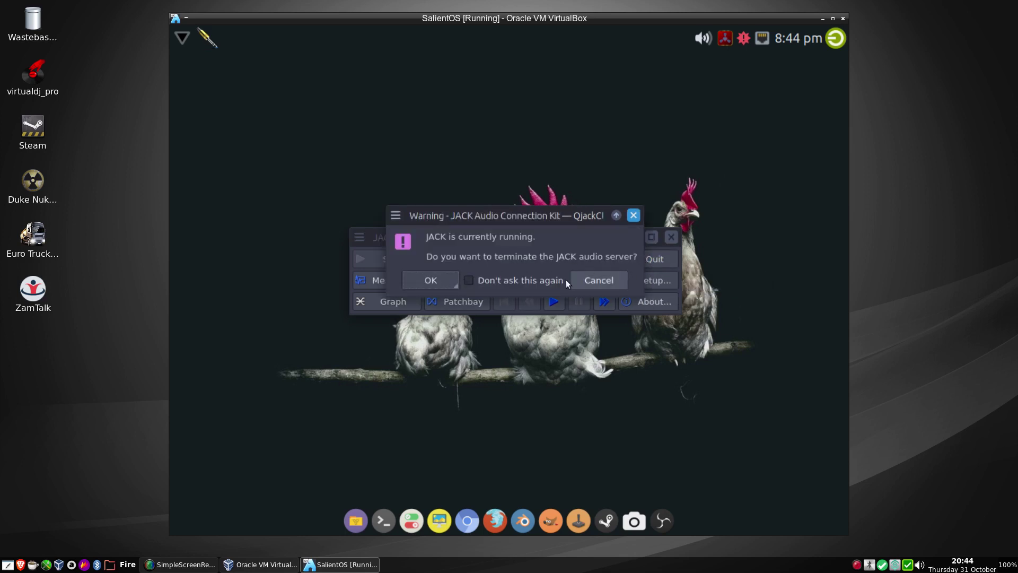
click(429, 281)
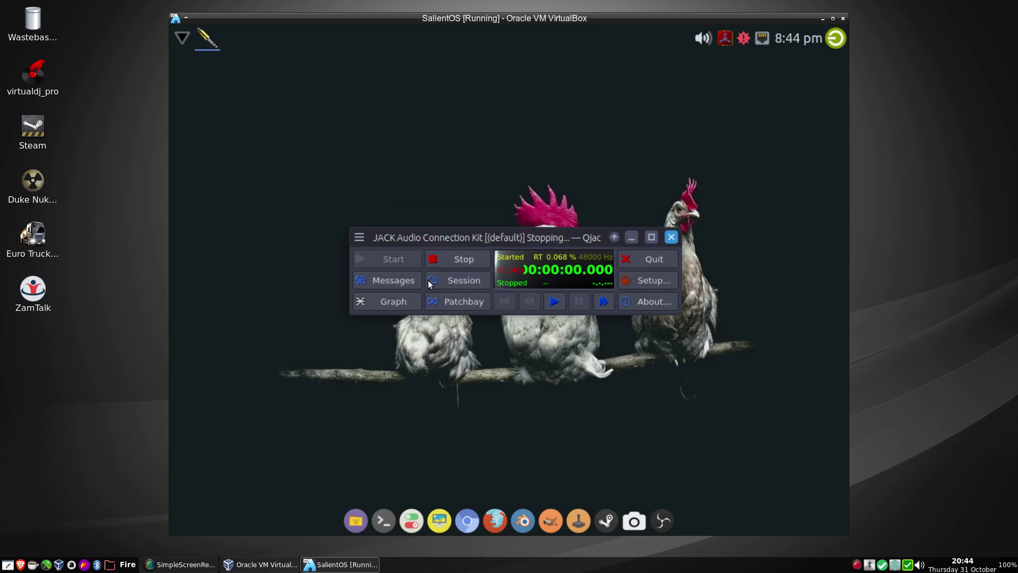
Open the Quod Libet music player from the Multimedia applications, and close it after viewing its window
click(182, 40)
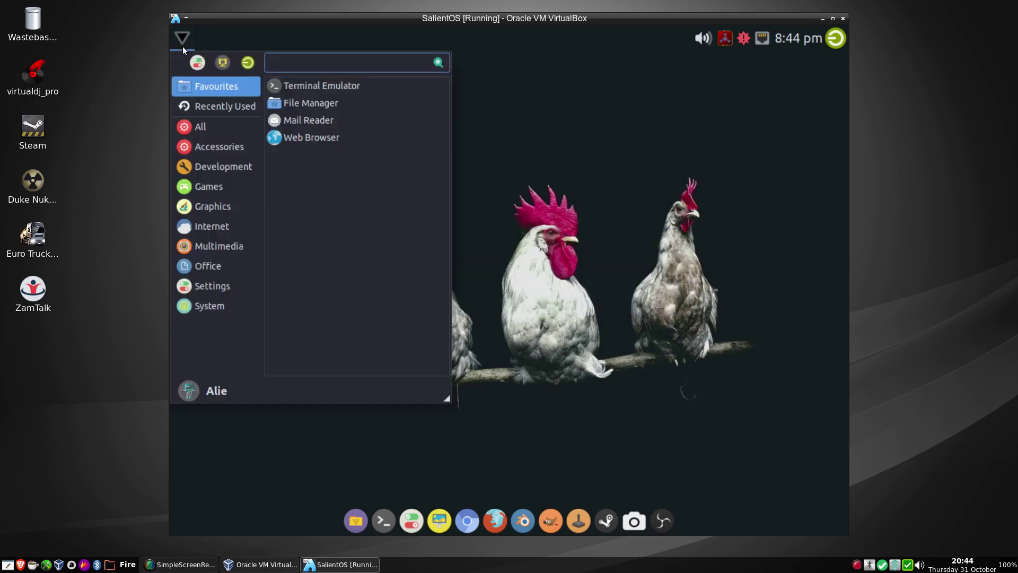
mouse_move(209, 250)
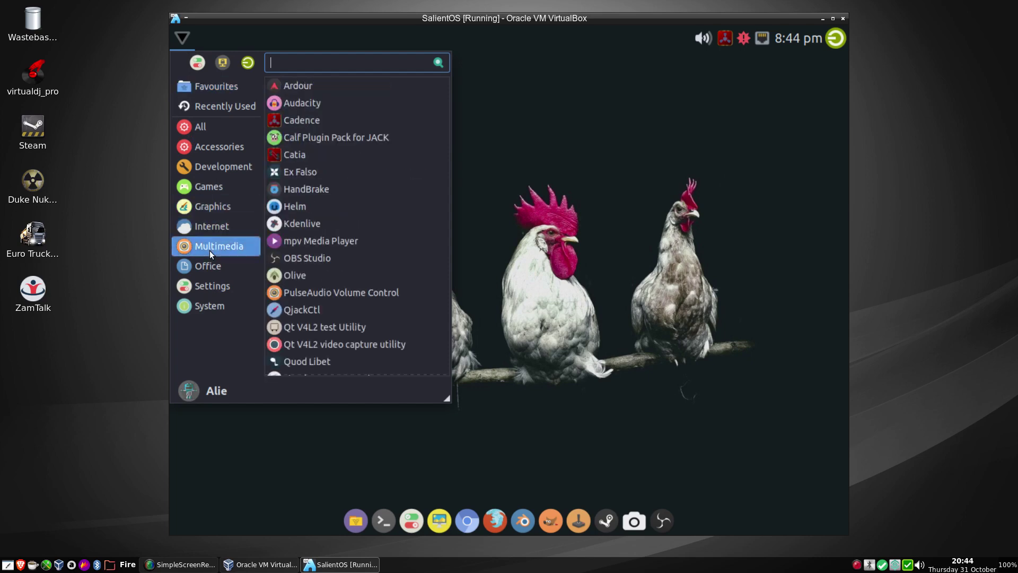
scroll(327, 289, down, 1)
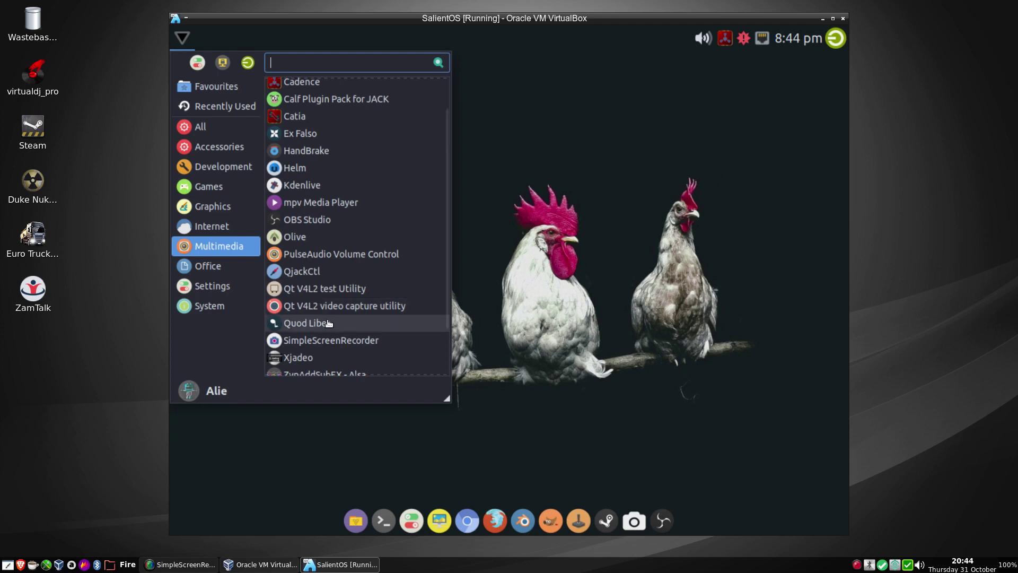
click(307, 323)
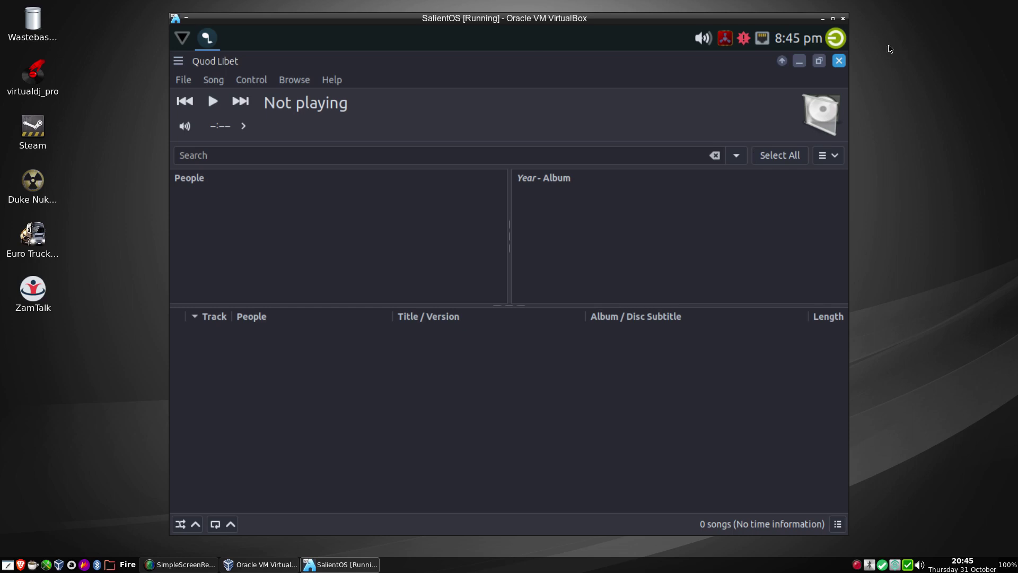
click(840, 61)
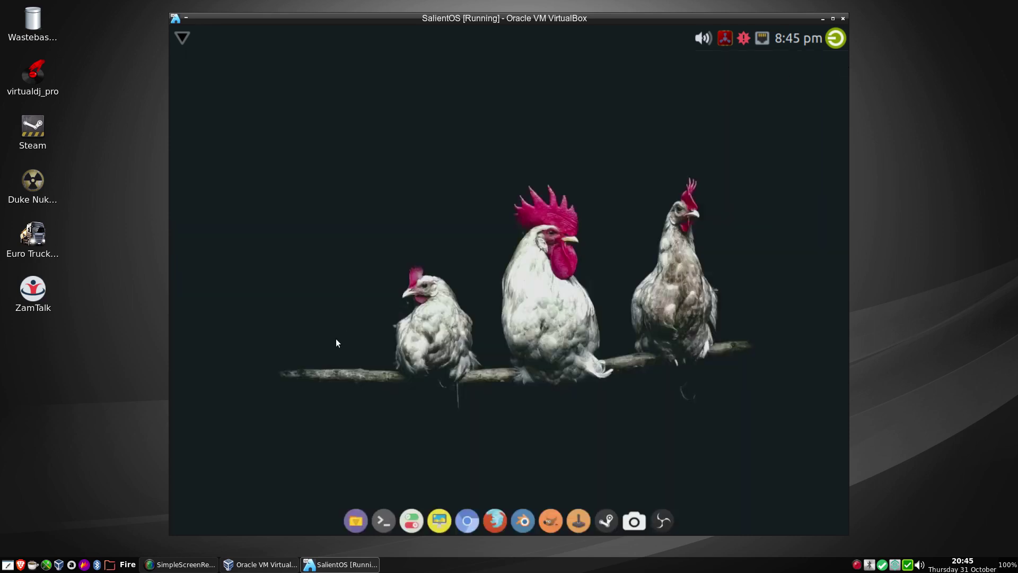
Open Xjadeo from the Multimedia applications
click(182, 37)
click(211, 228)
click(211, 247)
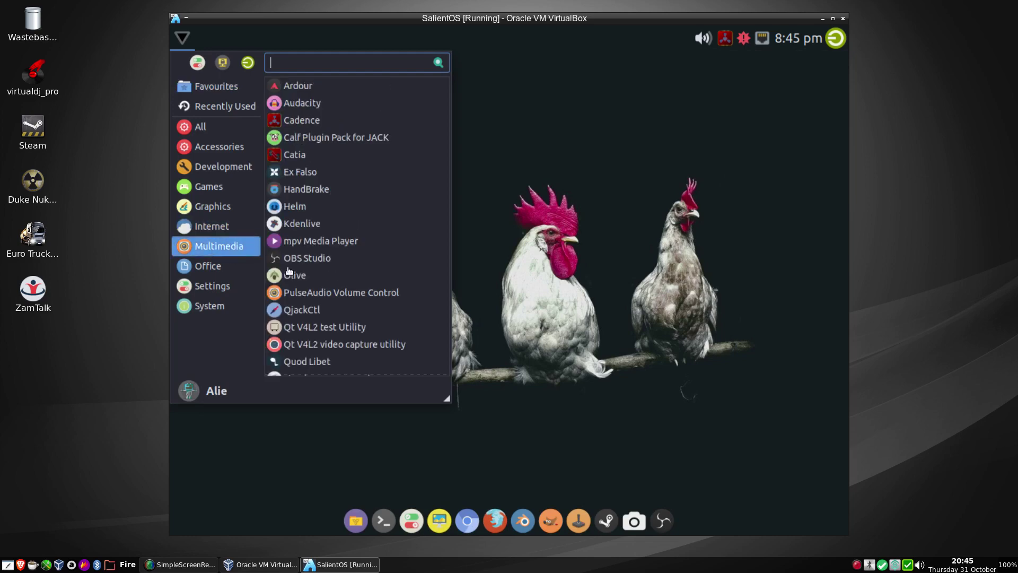
scroll(316, 338, down, 3)
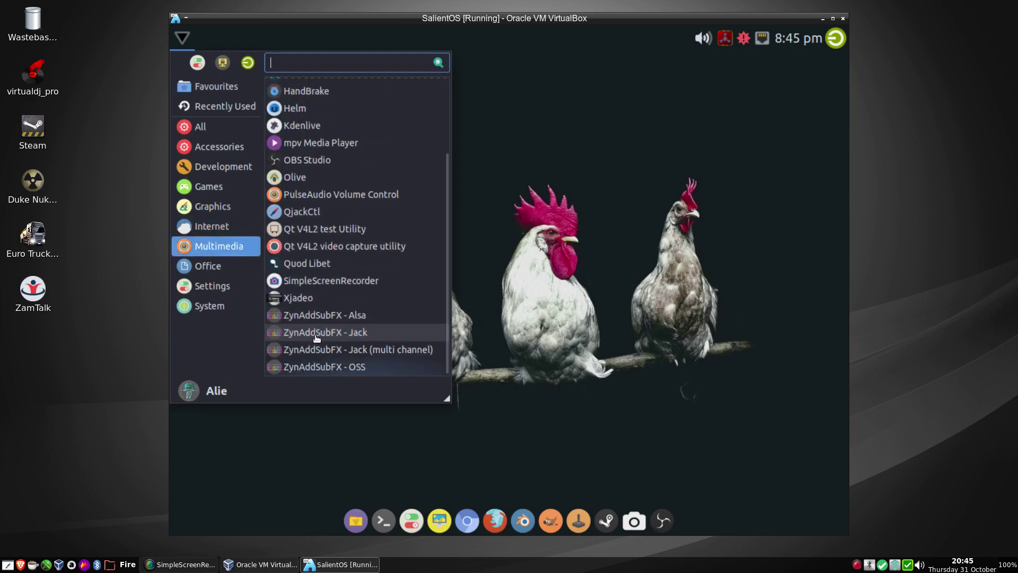
click(300, 302)
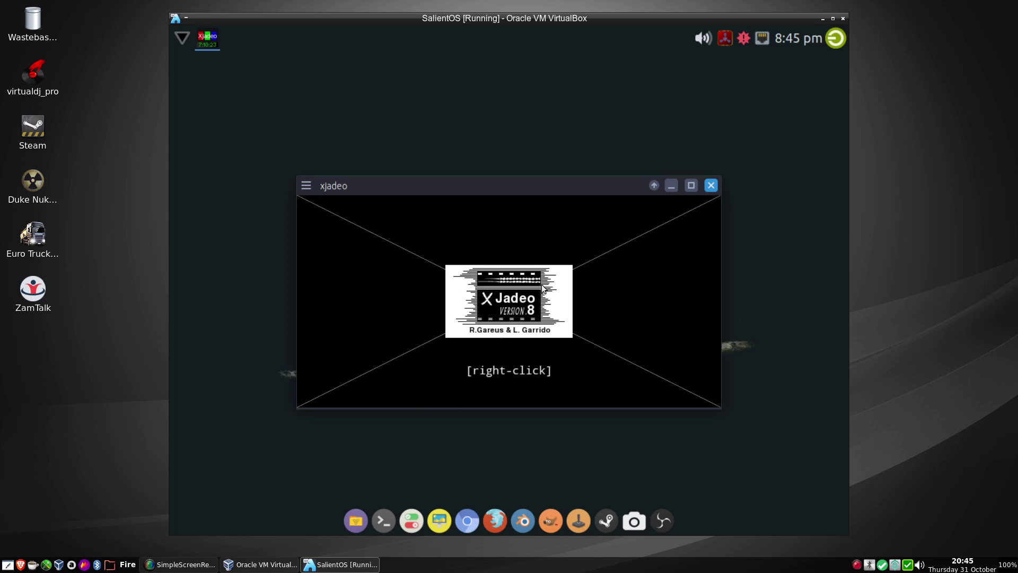
Examine Xjadeo's File and Sync options, and close the player without choosing any
right_click(491, 338)
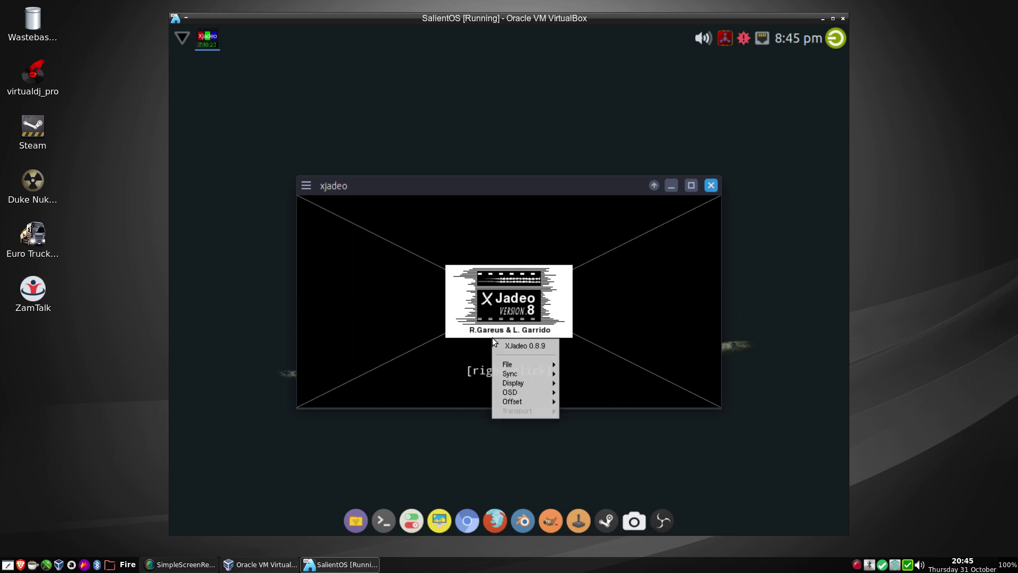
mouse_move(510, 364)
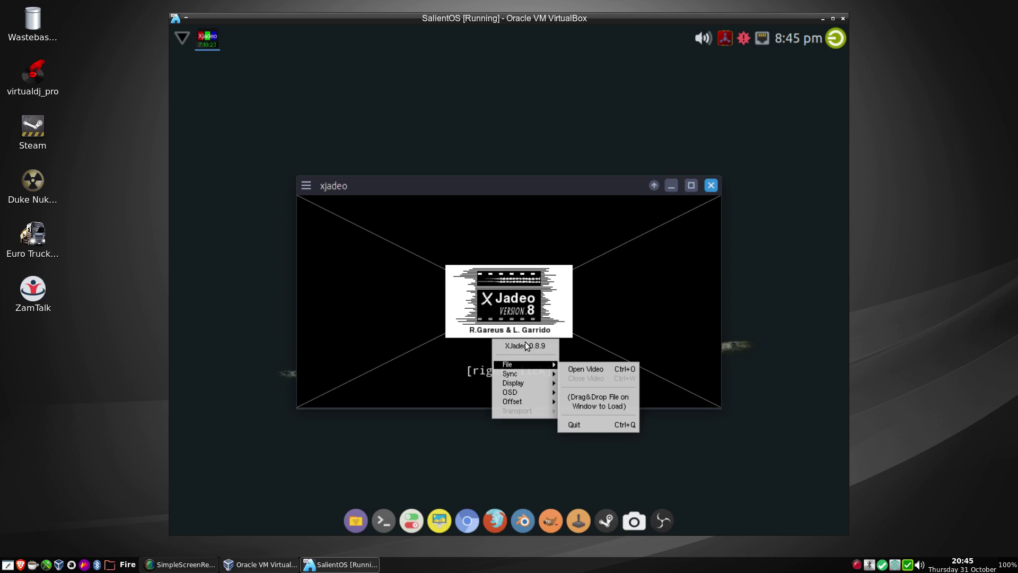
mouse_move(527, 401)
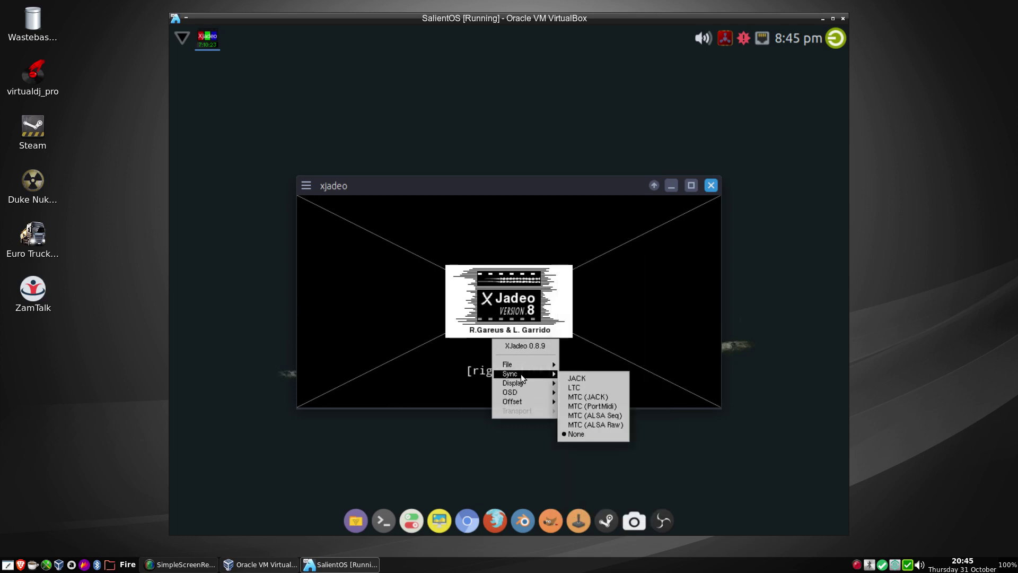
click(615, 295)
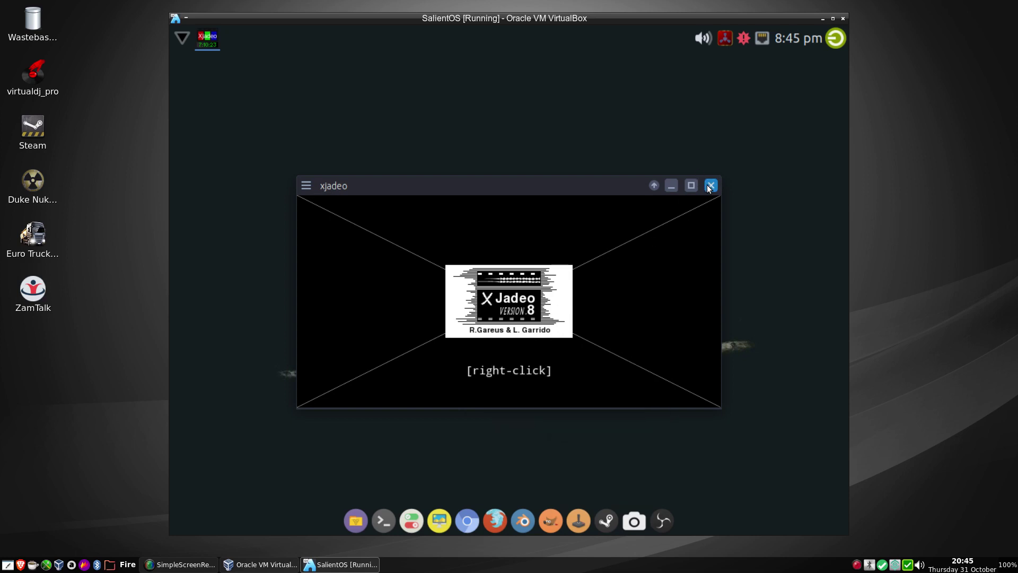
click(711, 185)
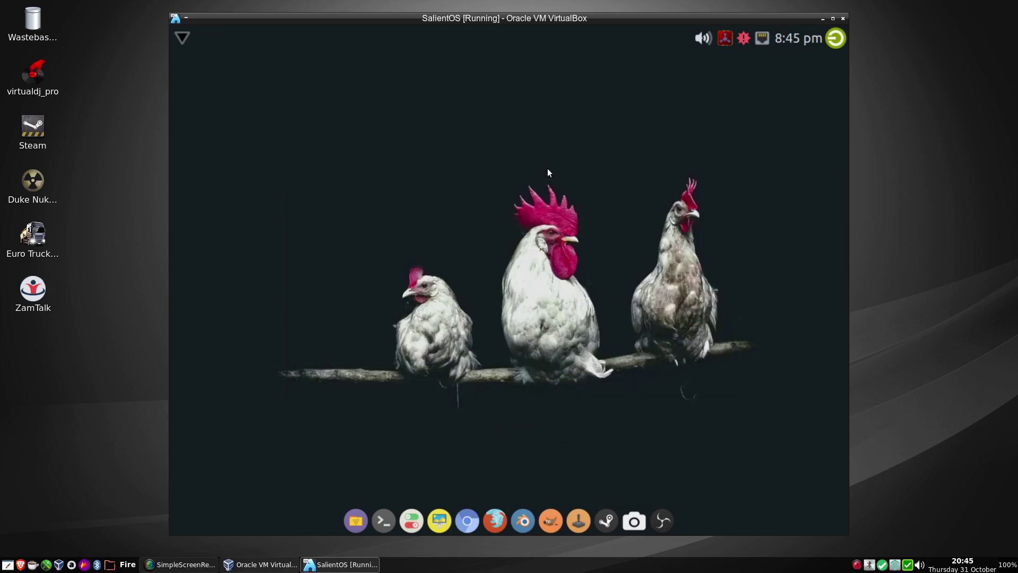
Open ZynAddSubFX - Alsa from the Multimedia applications, and close it after viewing the synthesizer's window
click(182, 38)
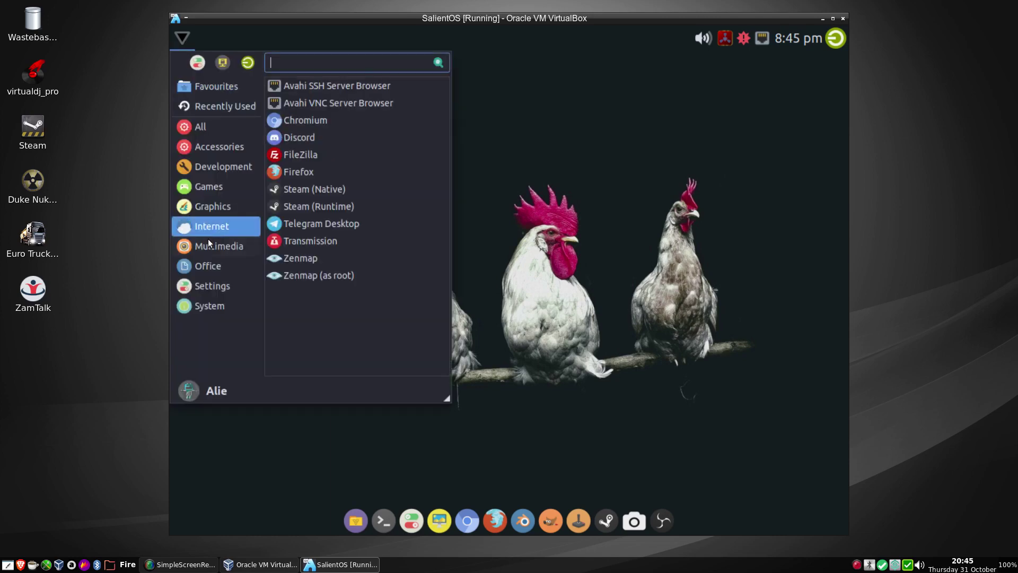
mouse_move(215, 246)
scroll(334, 292, down, 3)
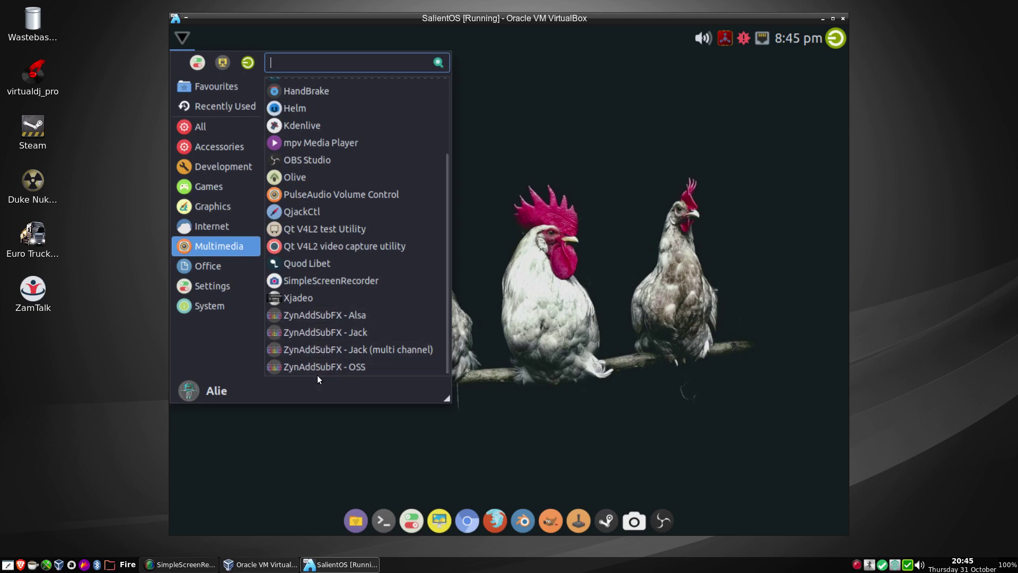
click(317, 318)
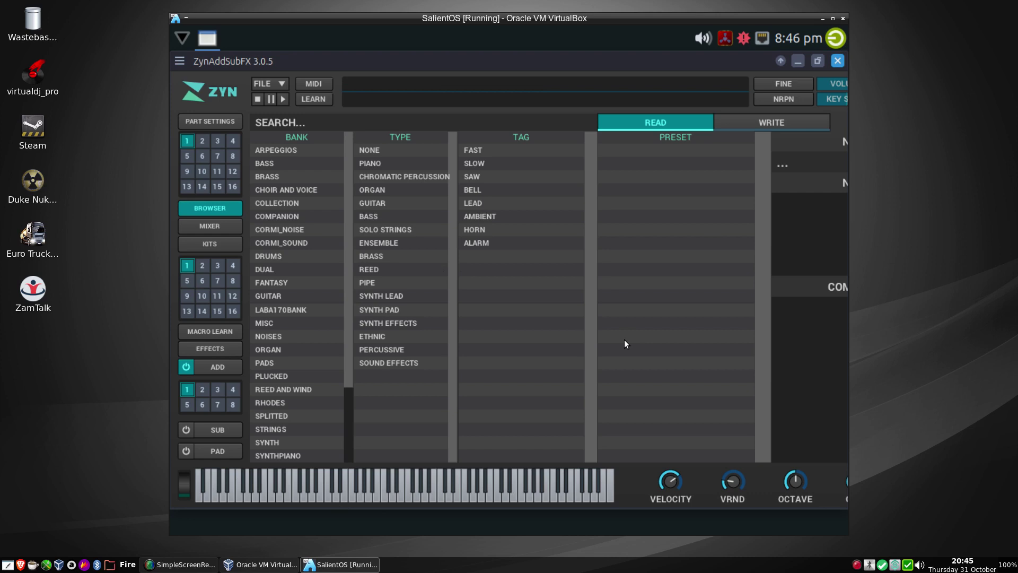
click(838, 61)
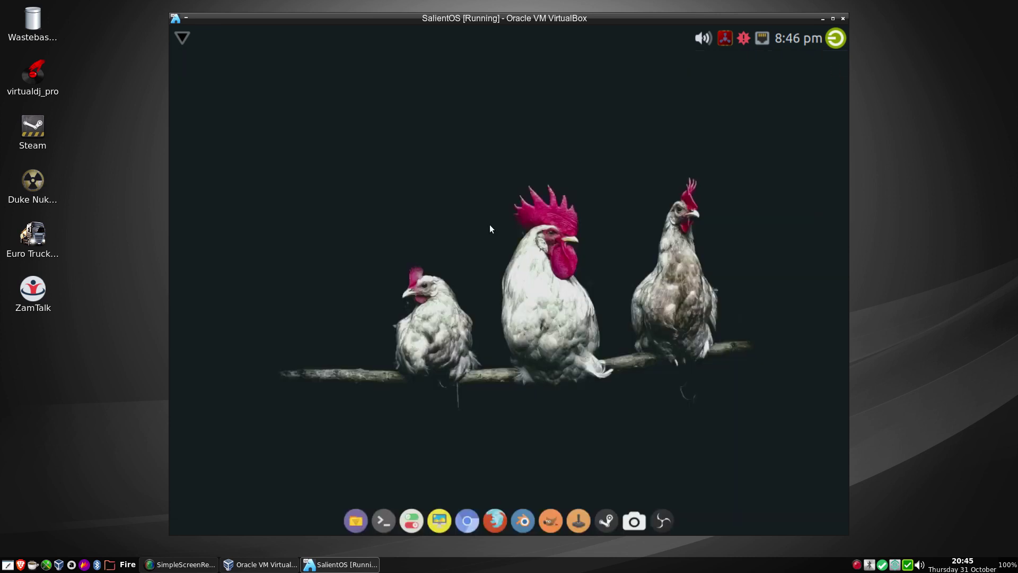
Browse the Office application category and the full list of Settings applications
click(181, 42)
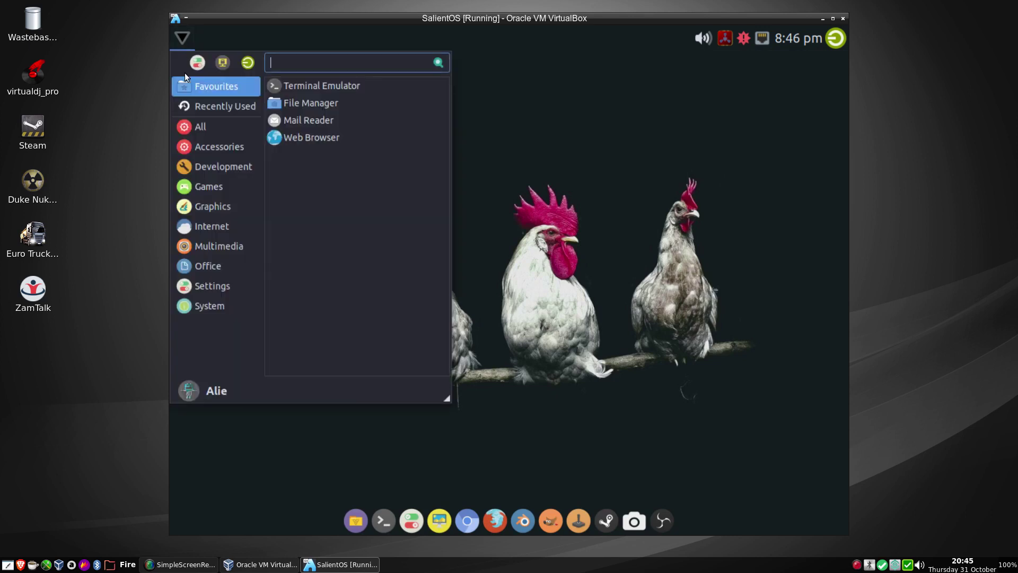
click(209, 215)
click(209, 266)
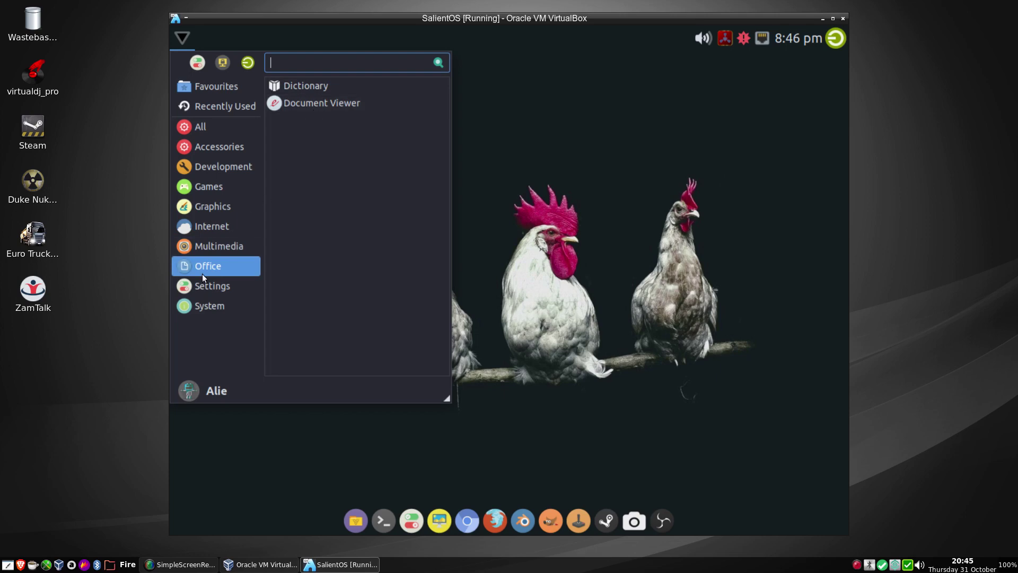
click(202, 287)
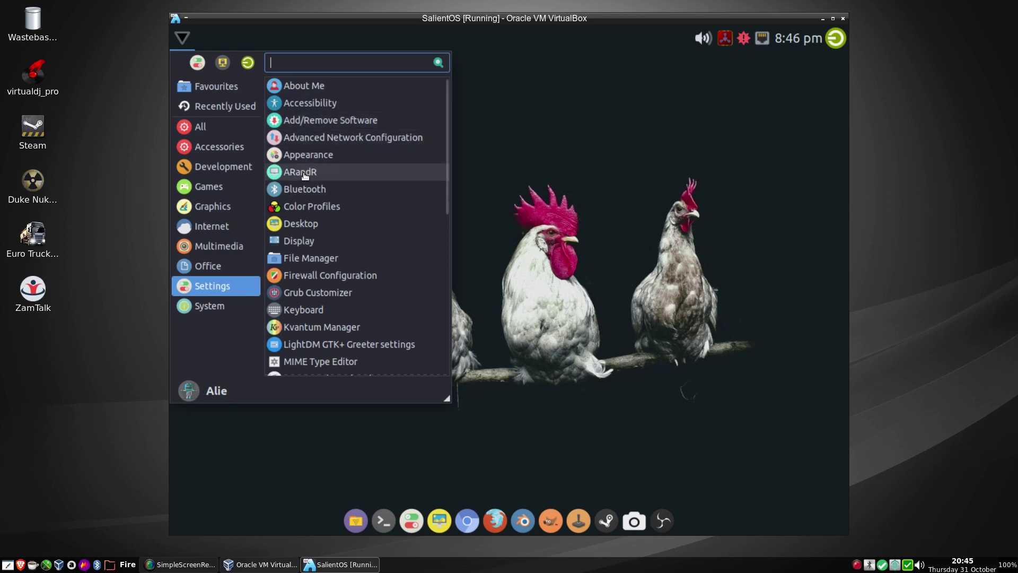
scroll(309, 281, down, 4)
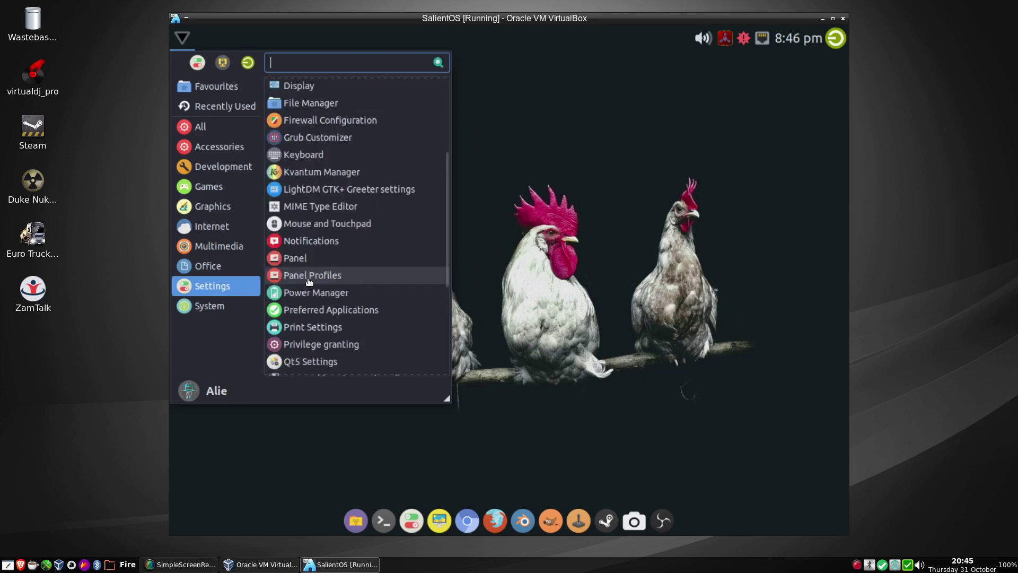
scroll(307, 238, down, 4)
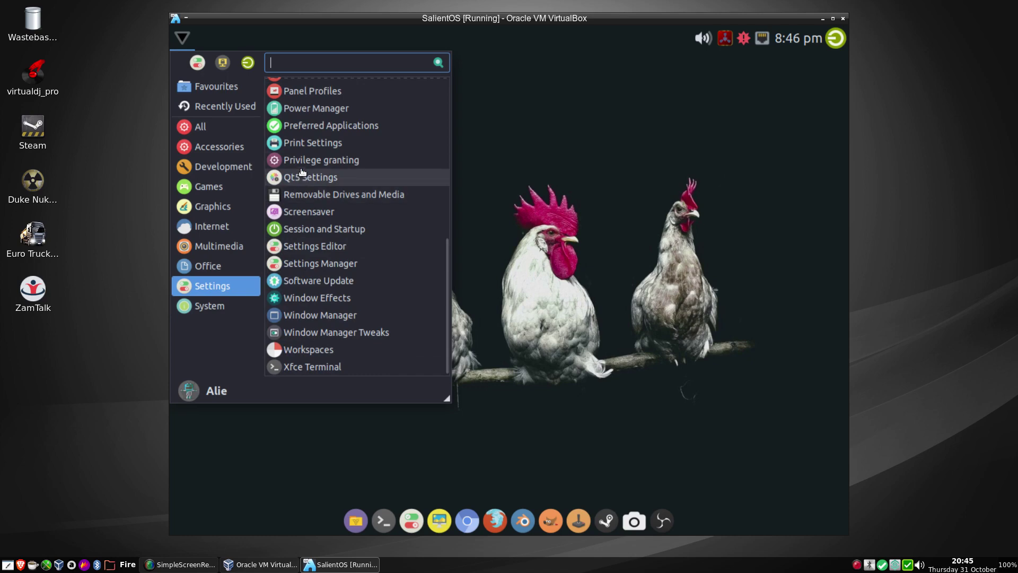
scroll(305, 130, up, 3)
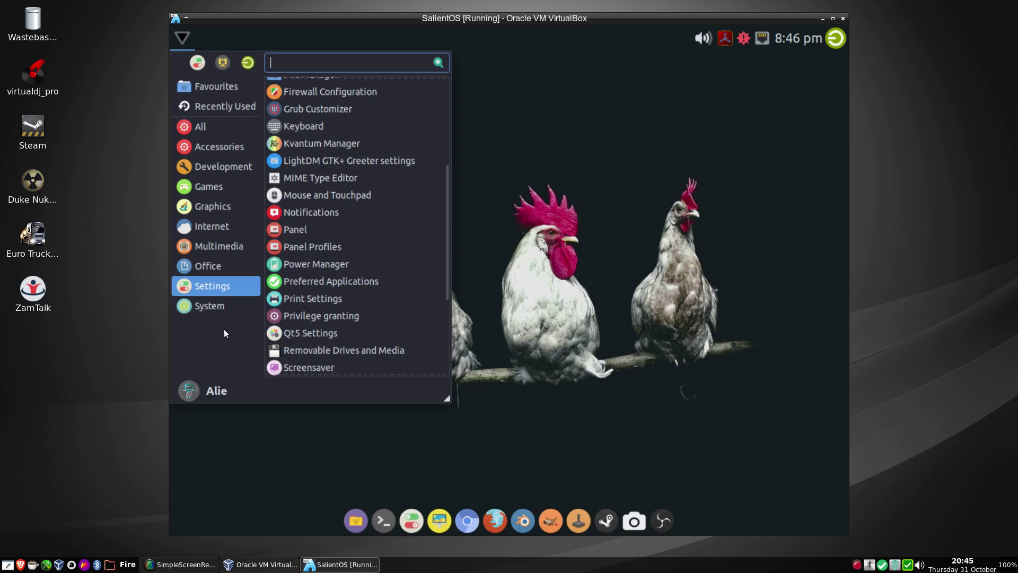
Open Oracle VM VirtualBox from the System applications, and close its manager window
click(195, 308)
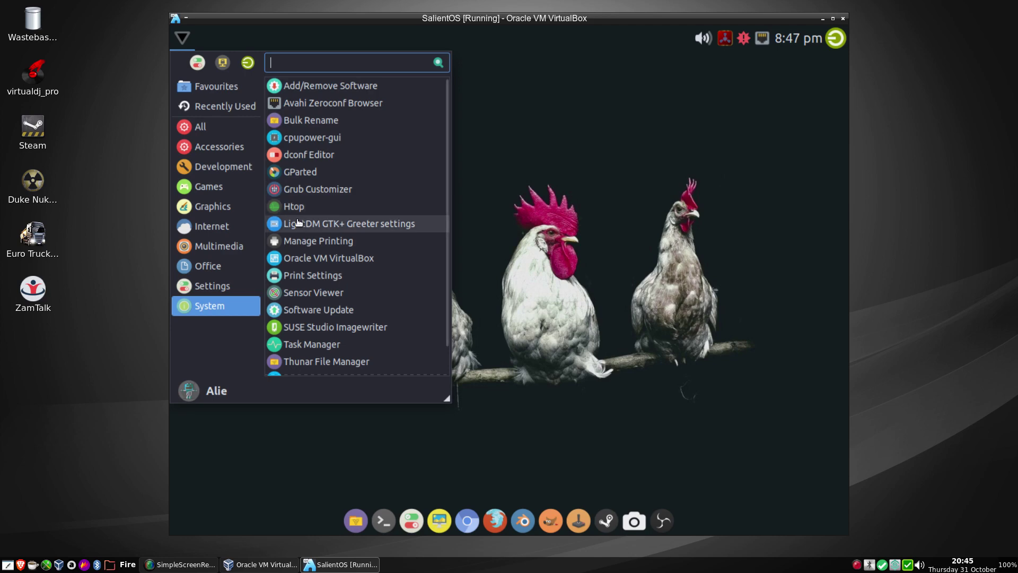
click(313, 259)
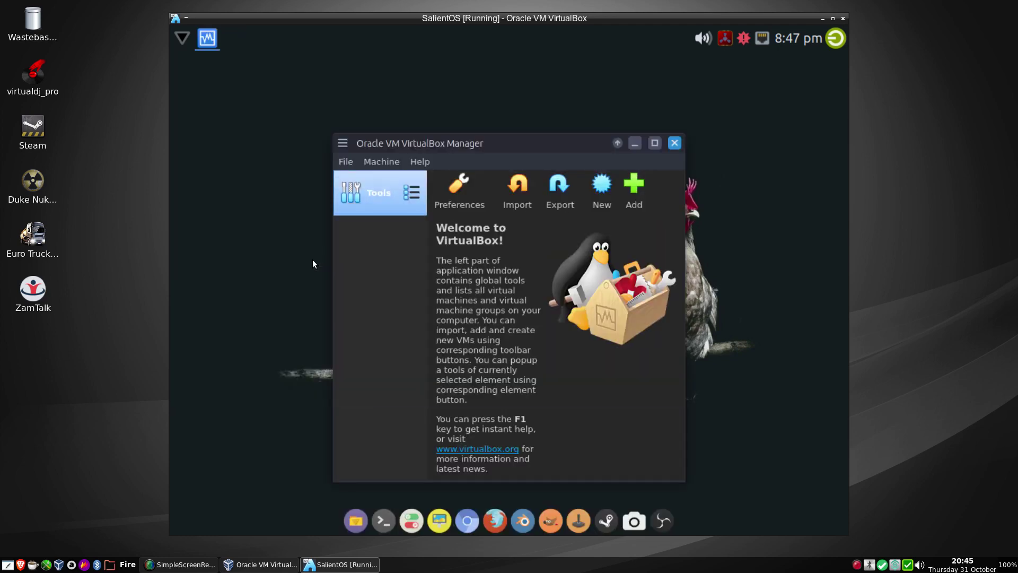
click(674, 143)
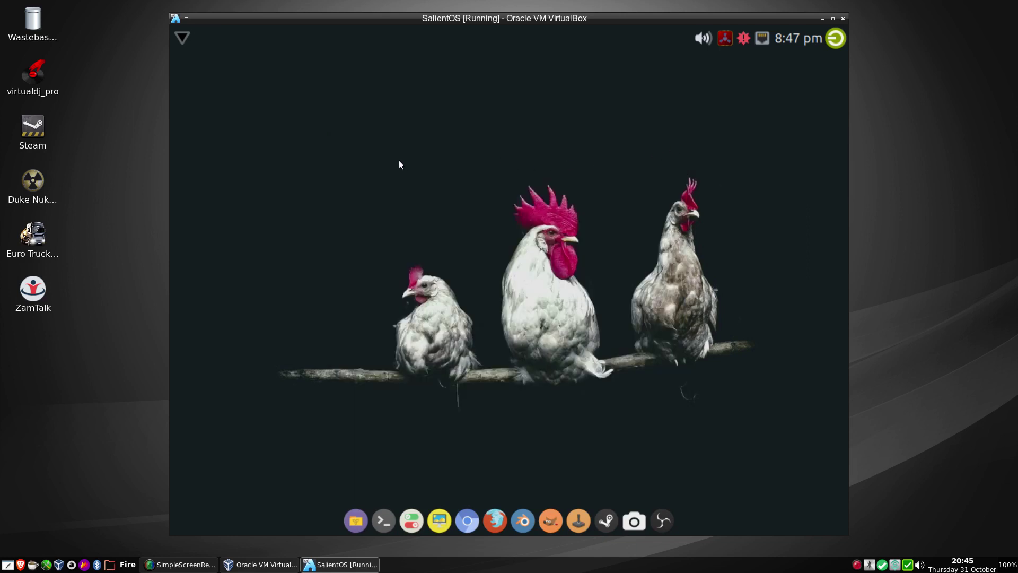
Reopen Oracle VM VirtualBox inside the guest system and show its About information
click(187, 38)
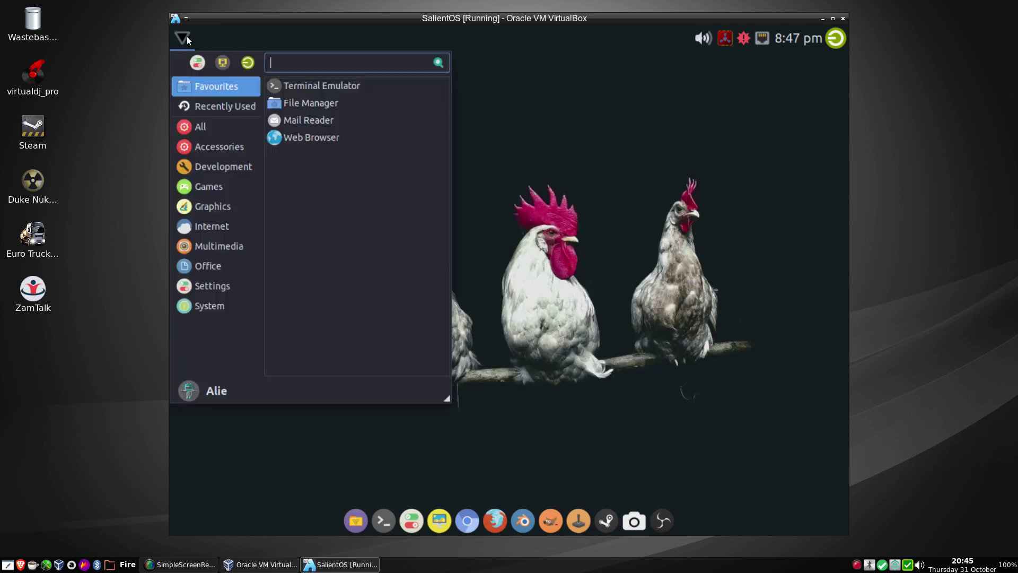
click(194, 305)
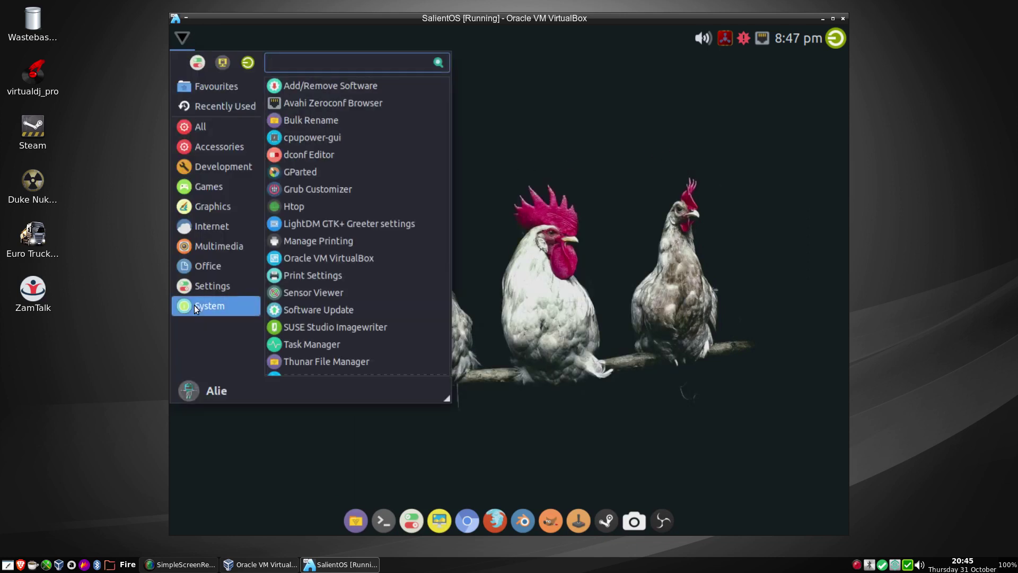
click(310, 259)
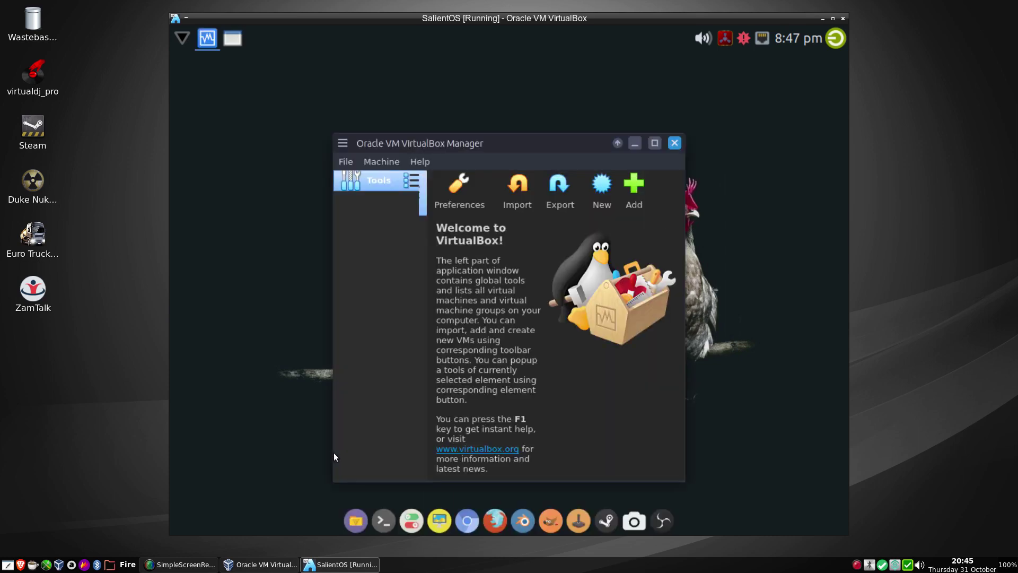
click(418, 160)
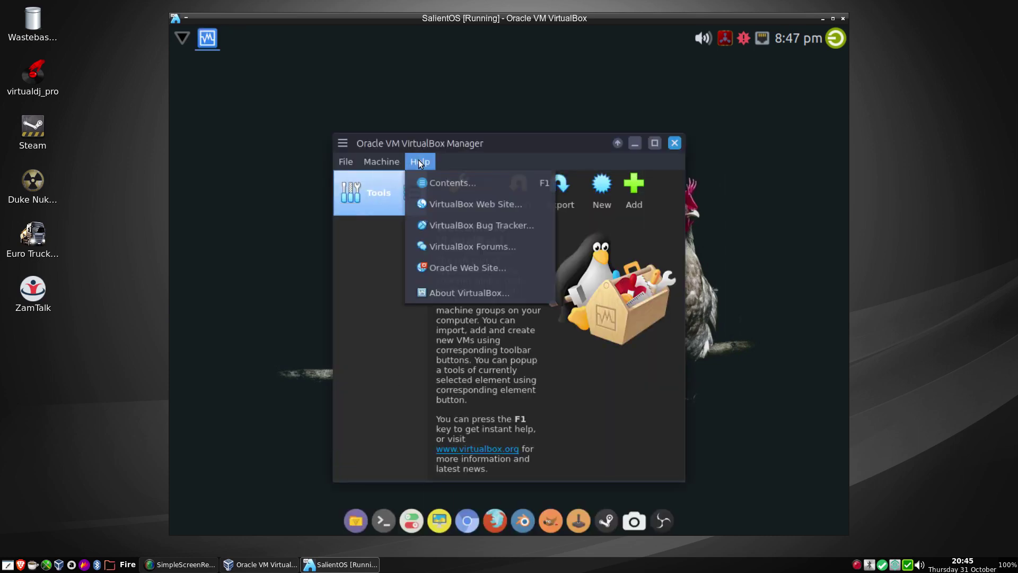
click(450, 293)
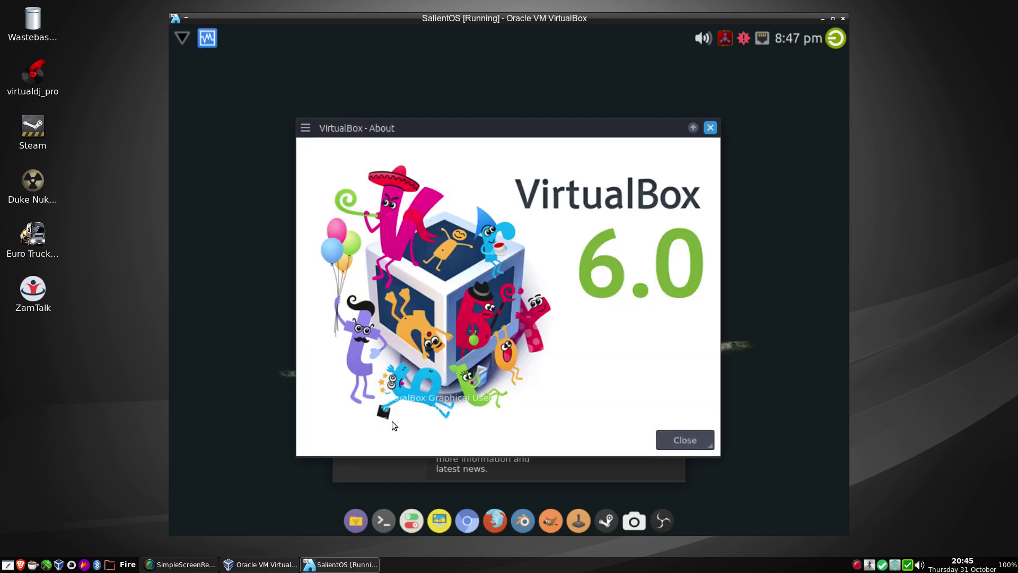
Highlight the version text in the About window to read it, and close both VirtualBox windows
drag(392, 421, 520, 397)
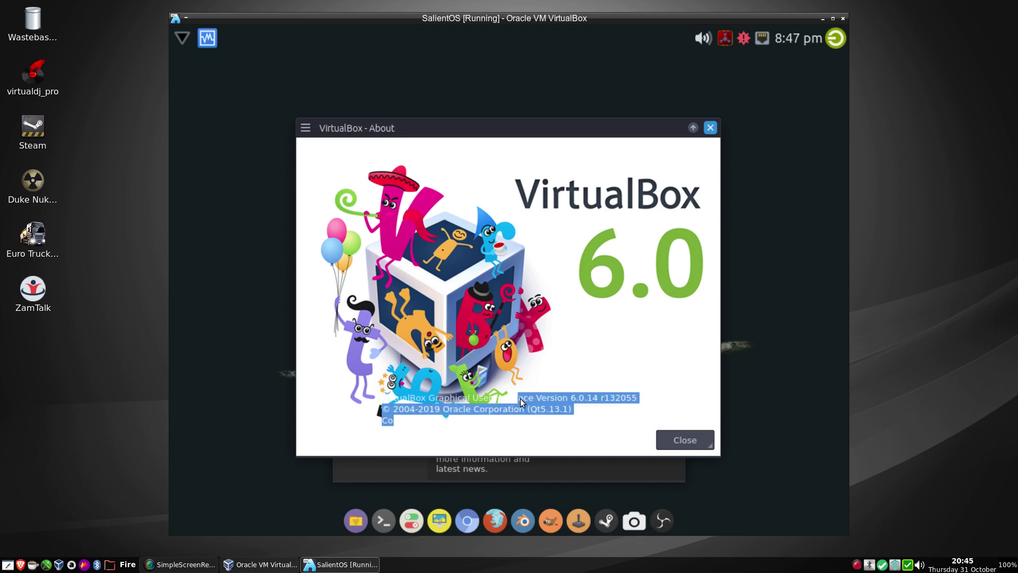
click(684, 440)
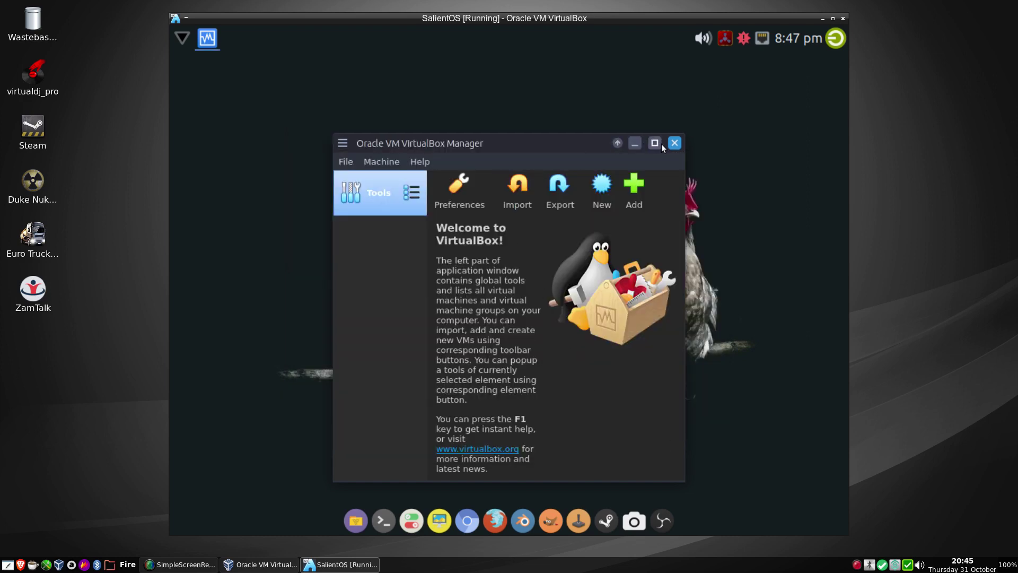
click(675, 142)
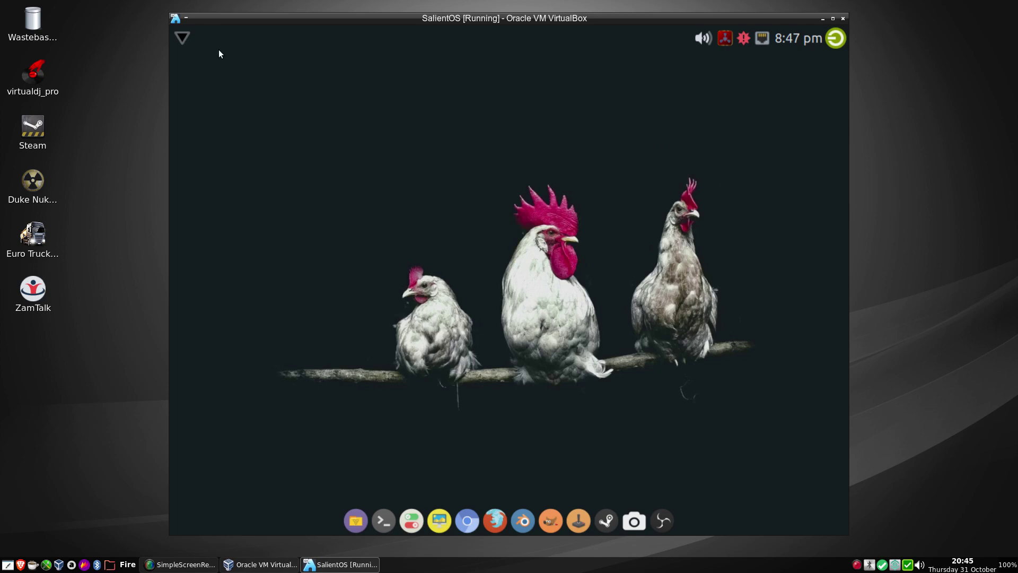
Browse the Internet and System application categories down to WoeUSB, and dismiss the application list
click(183, 38)
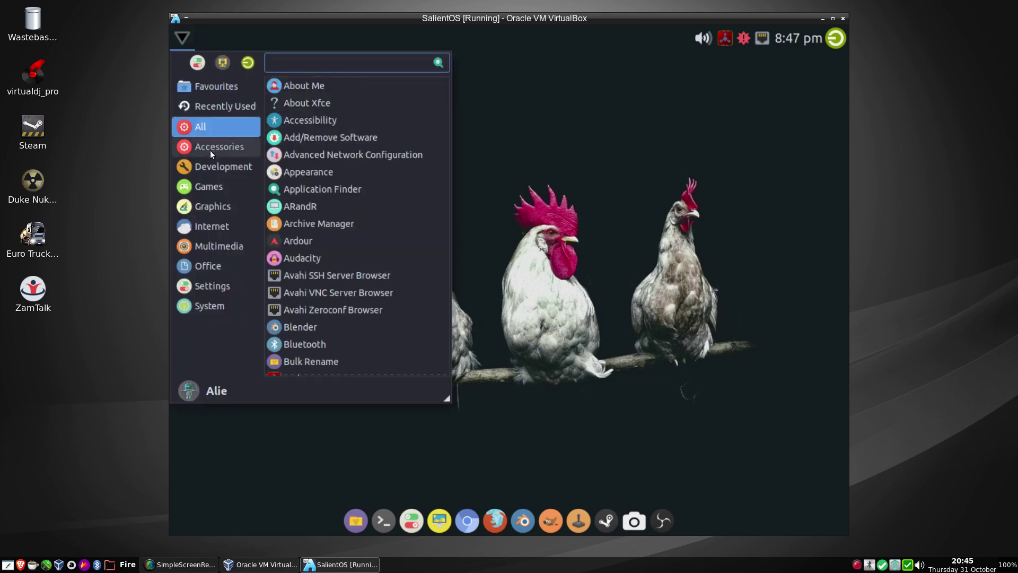
click(218, 227)
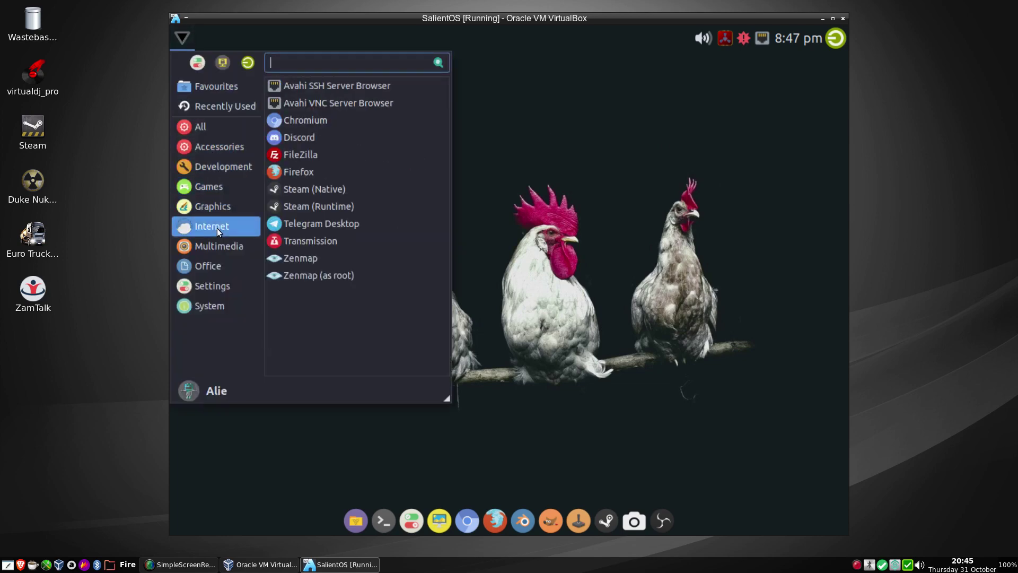
click(207, 309)
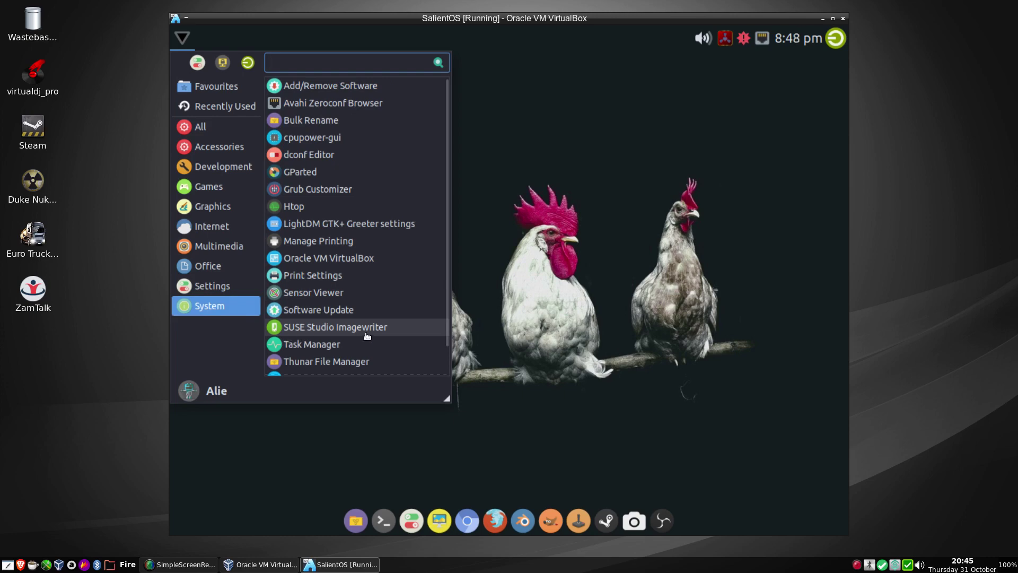
scroll(366, 335, down, 1)
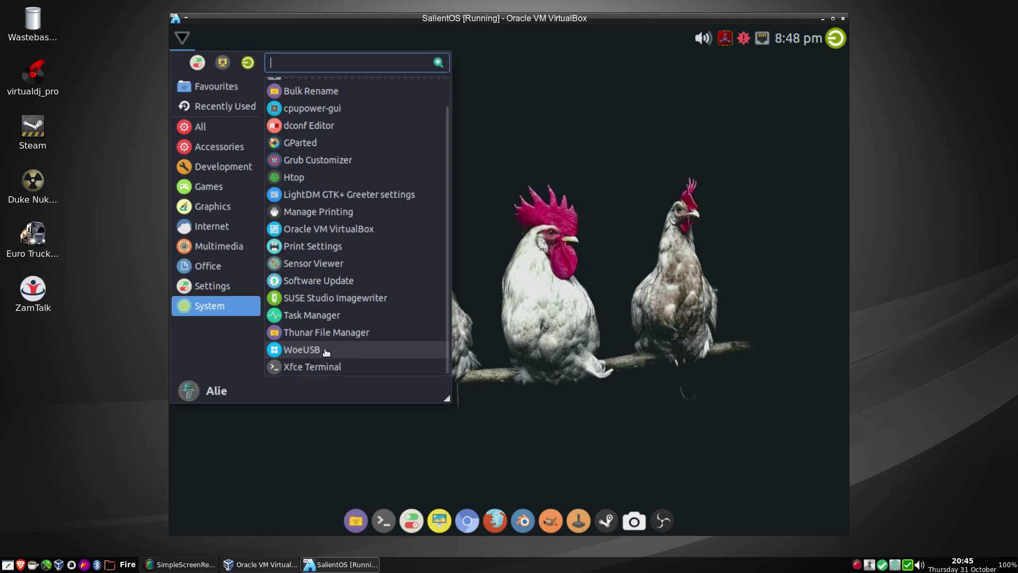
click(534, 225)
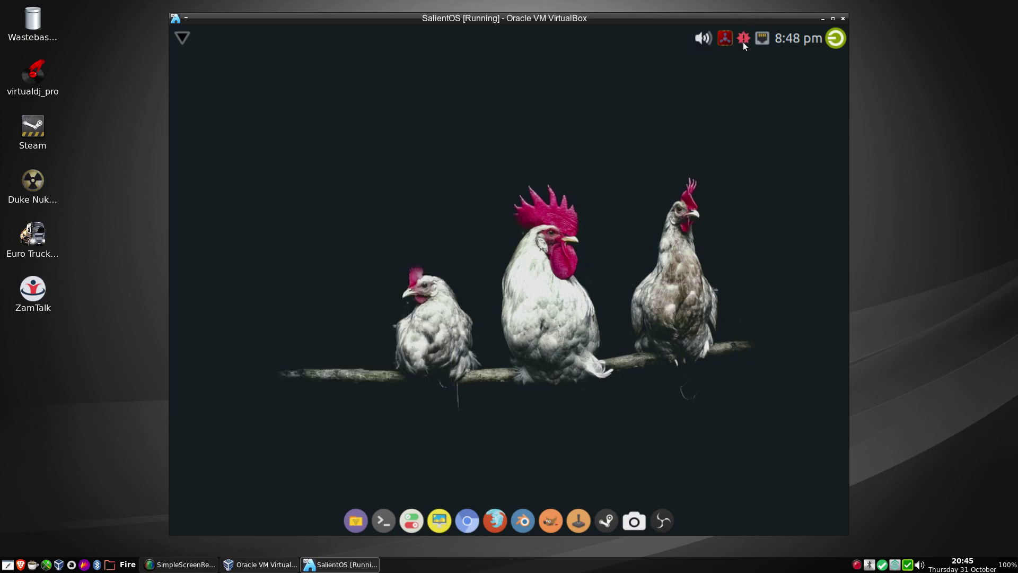
Open the pending software updates, apply them all, and authenticate with the account password
click(742, 39)
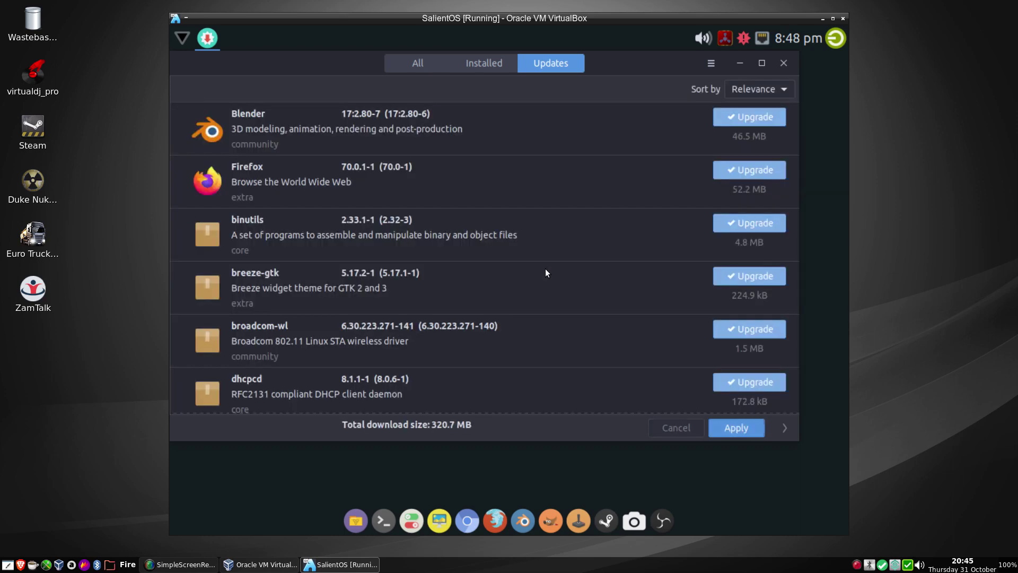
click(743, 432)
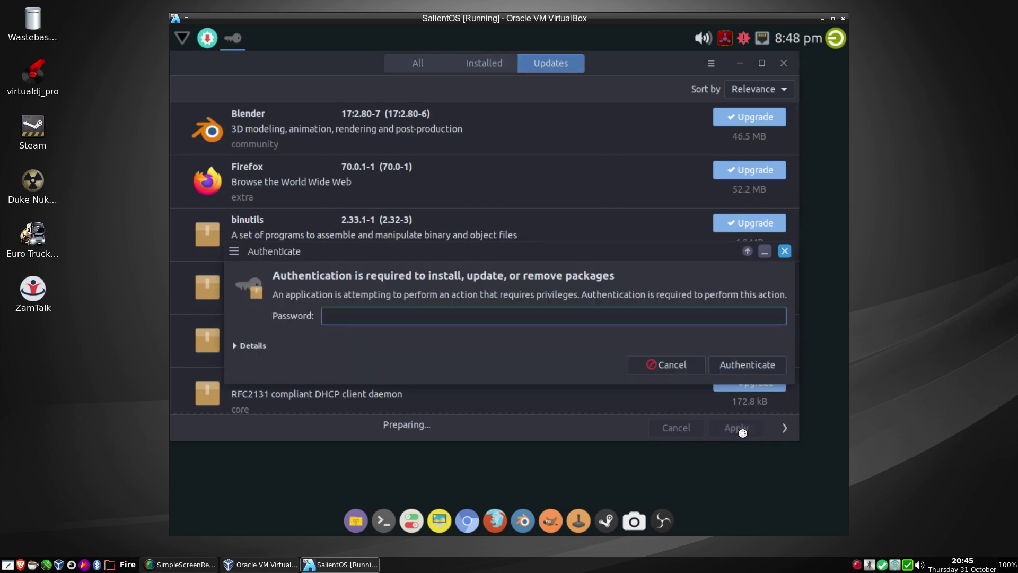
text(••••••)
key(Return)
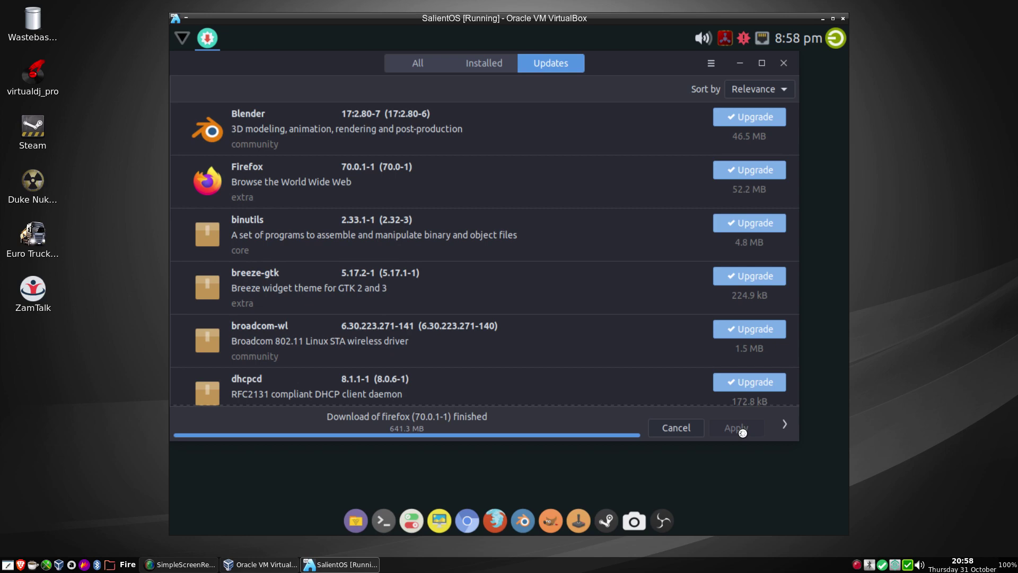
Show the update transaction details, dismiss the sudo permissions warning, and close the software manager after returning to its updates list
click(785, 424)
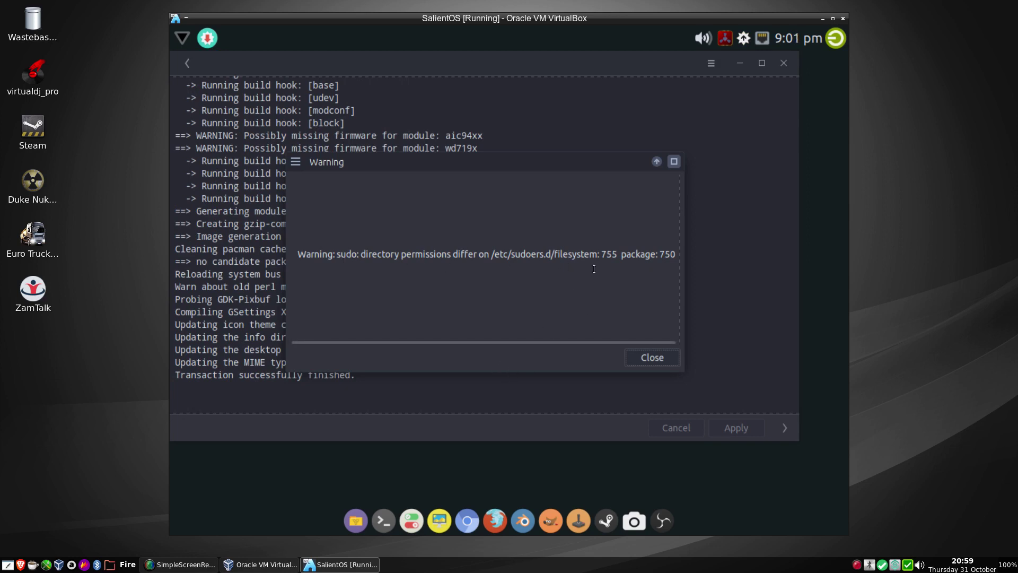
click(653, 364)
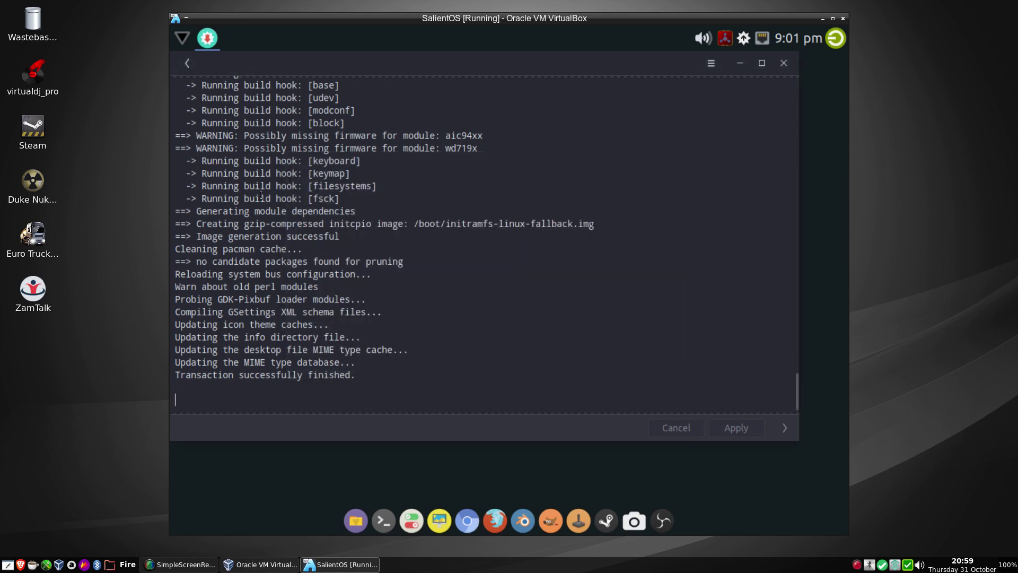
click(186, 64)
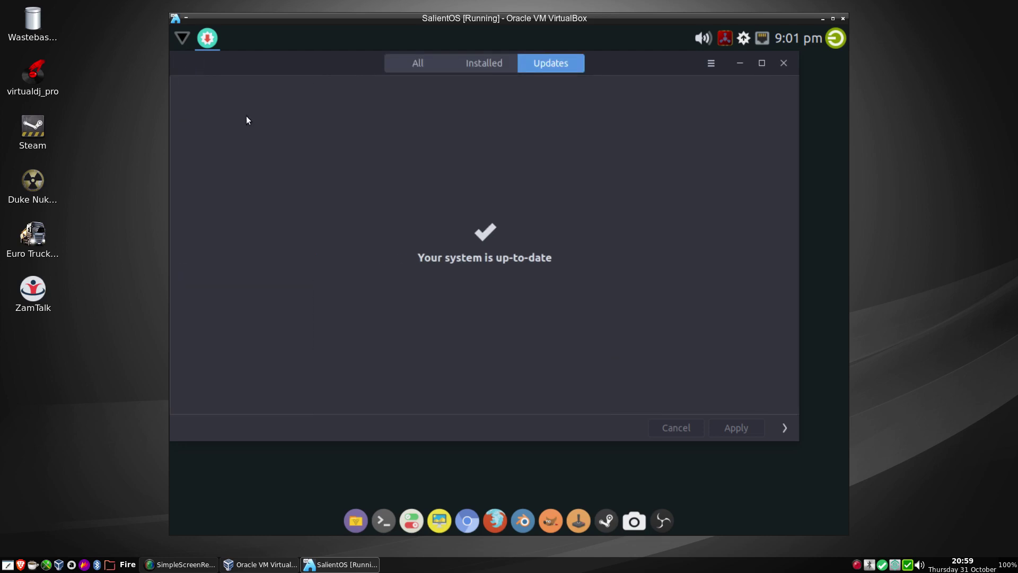
click(784, 63)
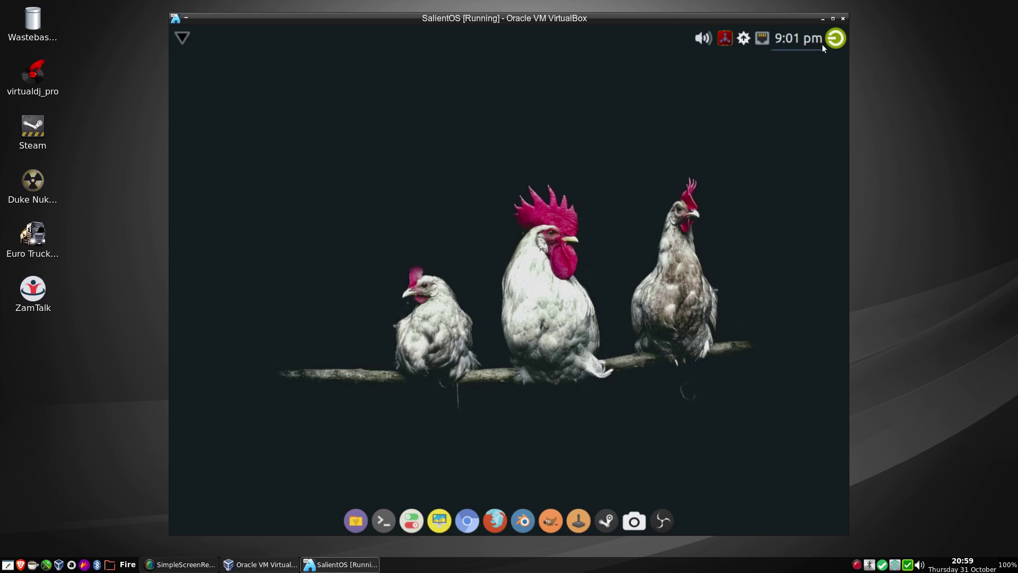
Restart the guest system, boot the Salient OS Linux entry, and log in with the account password
click(836, 41)
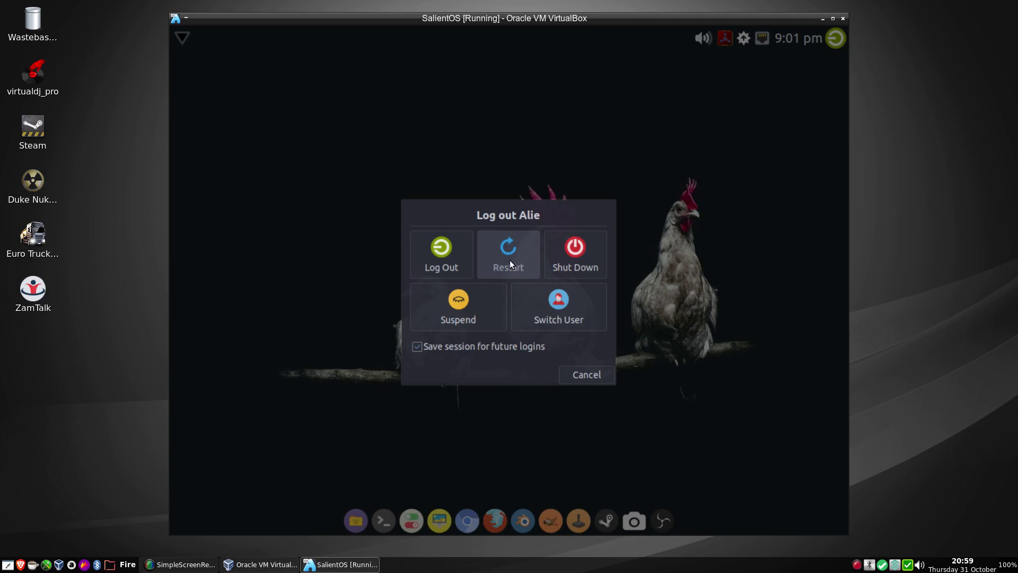
click(510, 260)
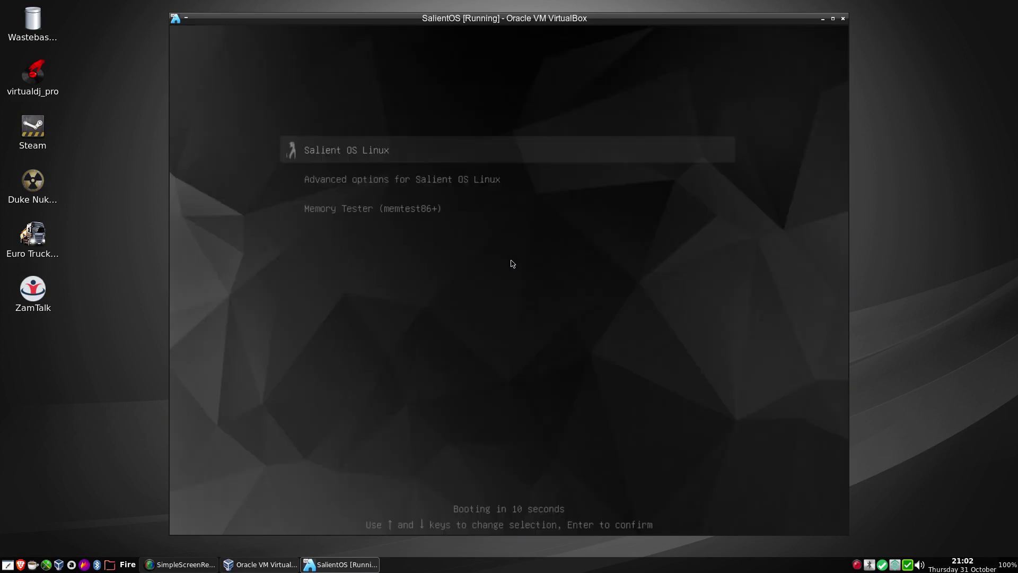
key(Return)
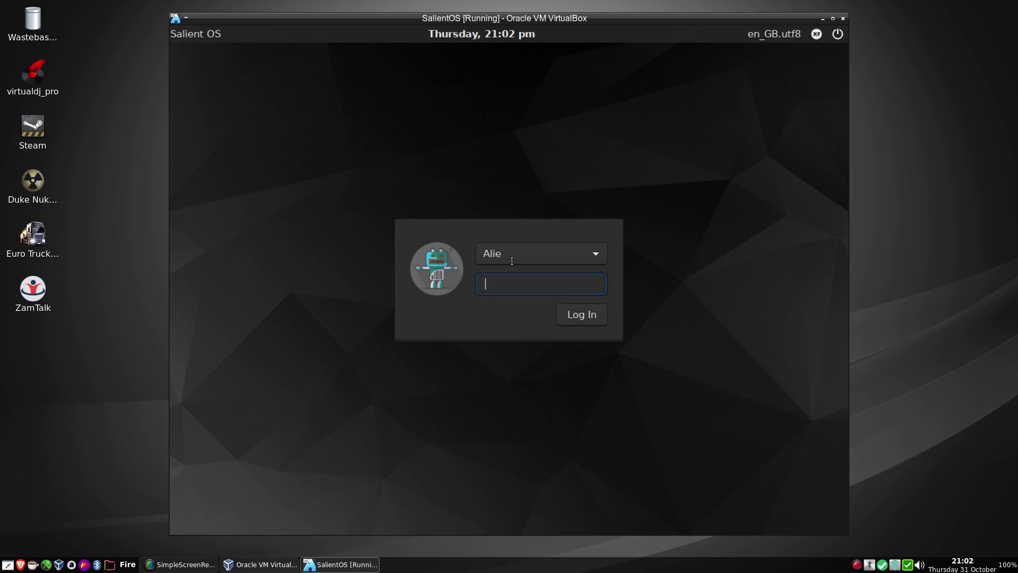
text(********)
key(Return)
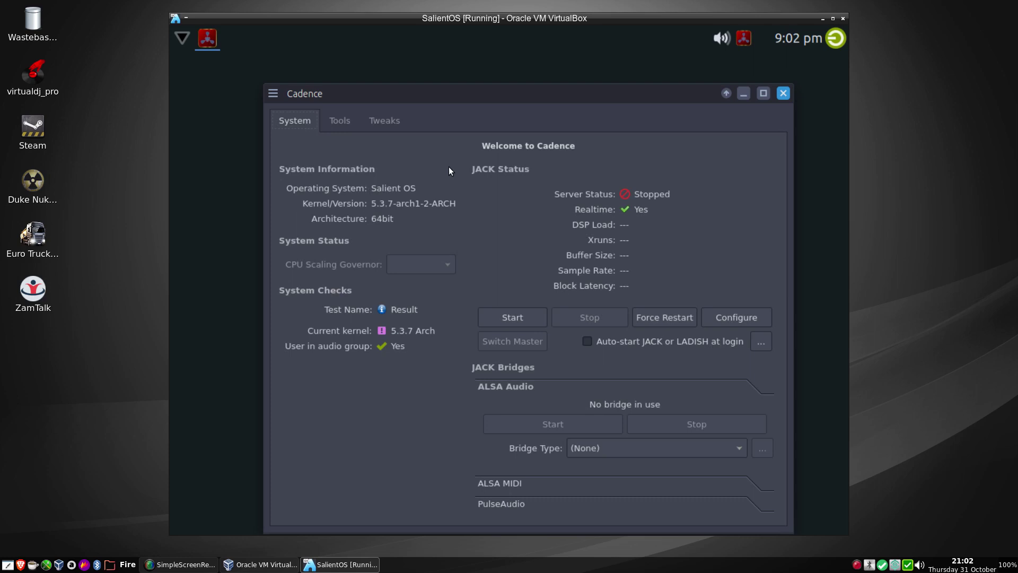
Close the Cadence window that opened at login and quit Cadence completely
right_click(445, 167)
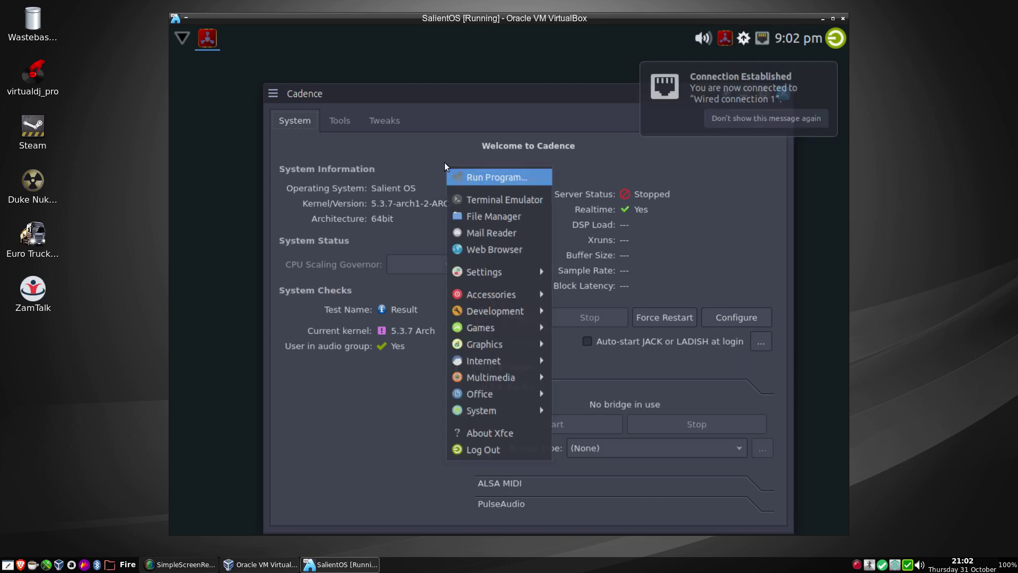
click(507, 95)
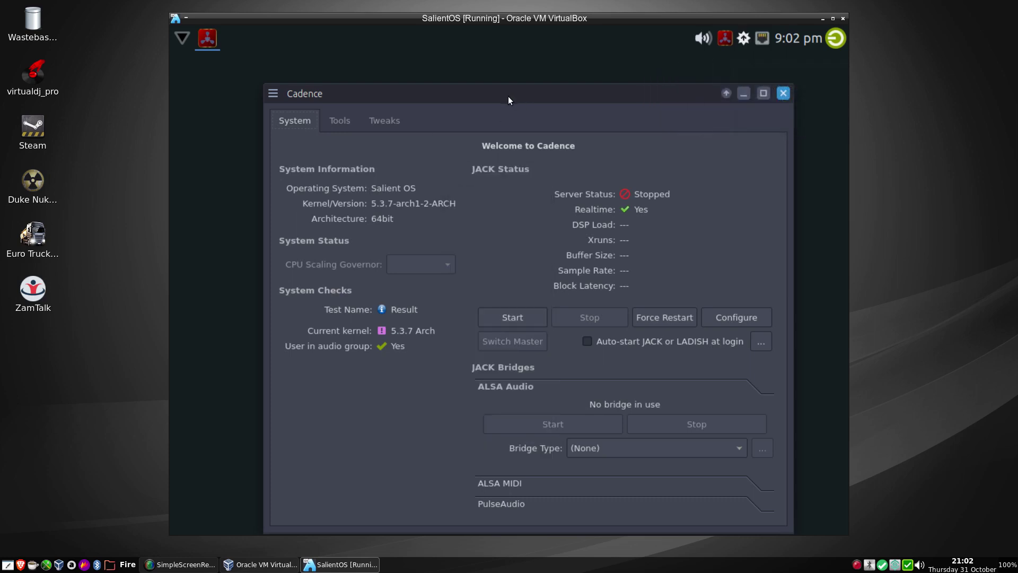
click(782, 93)
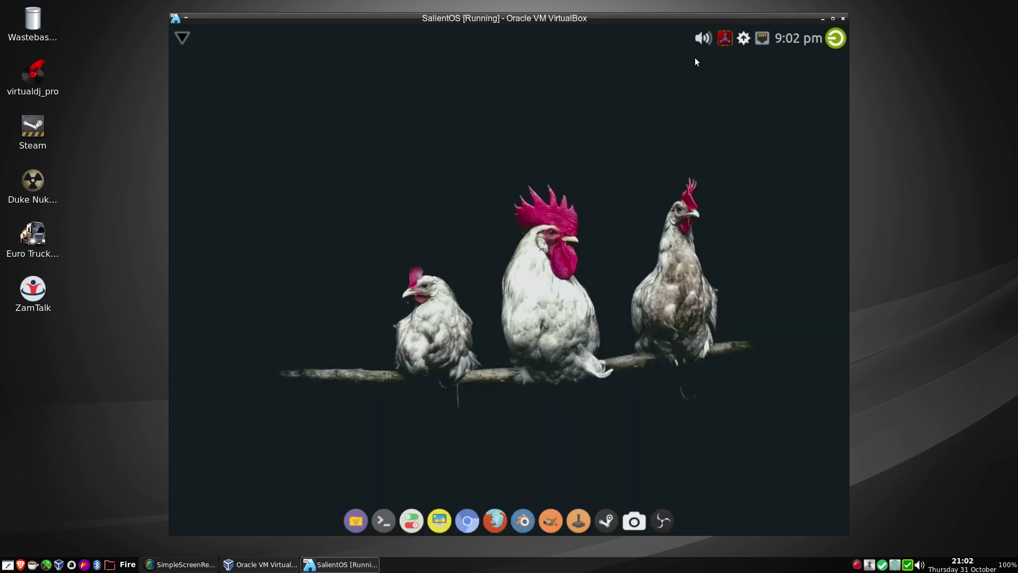
right_click(724, 44)
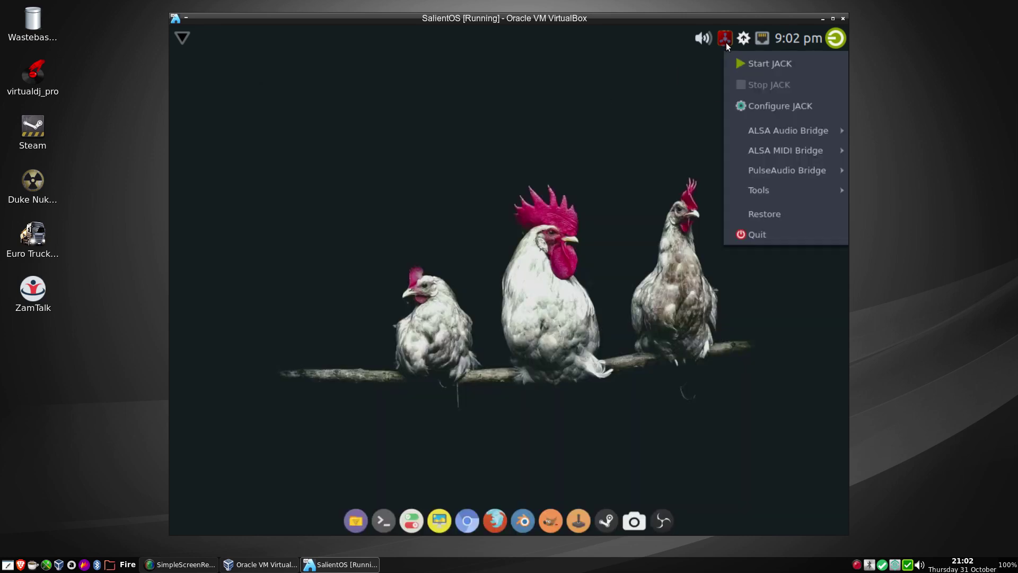
click(746, 237)
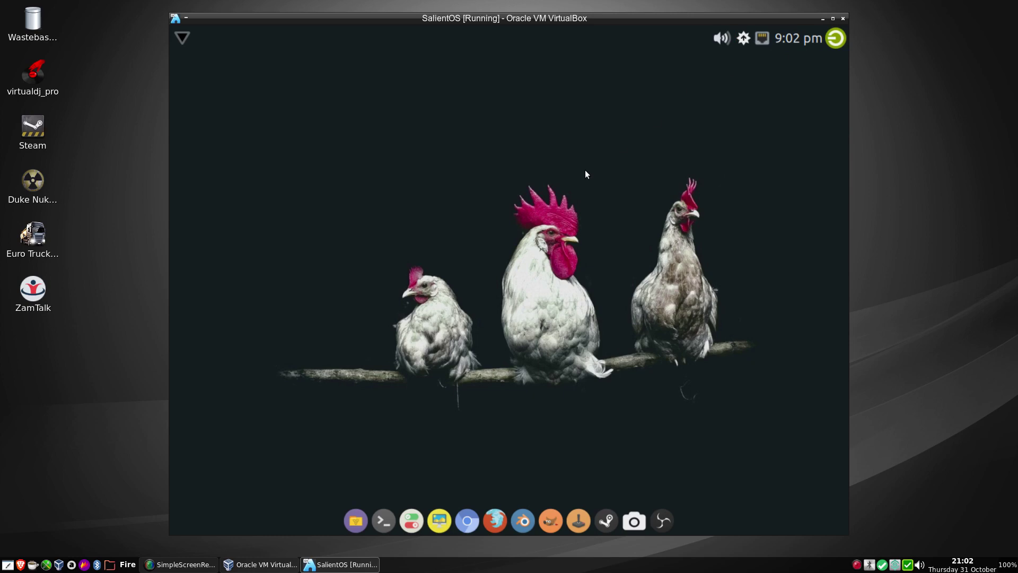
Launch Blender to view its splash screen, and close it again
click(523, 519)
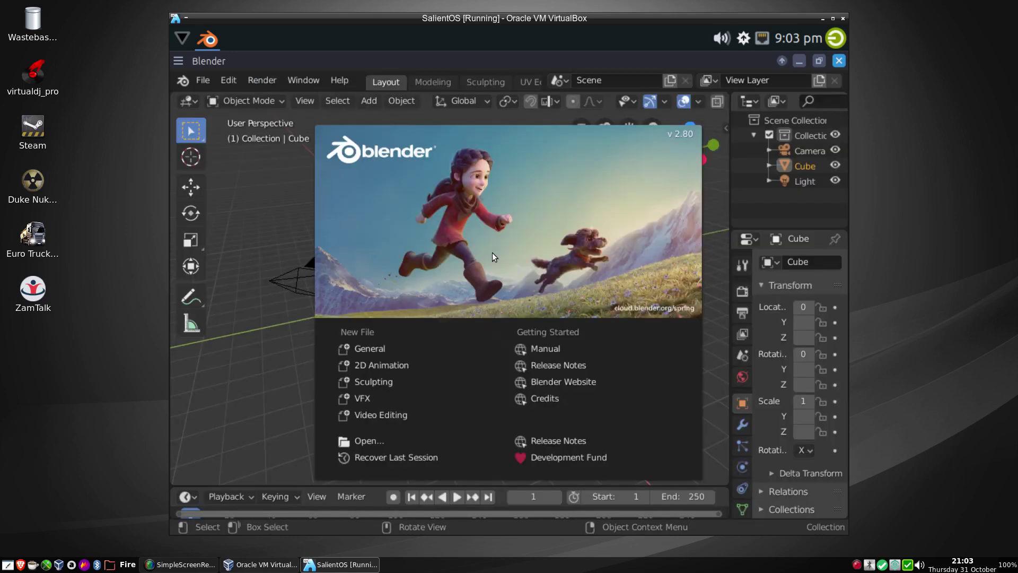
click(838, 61)
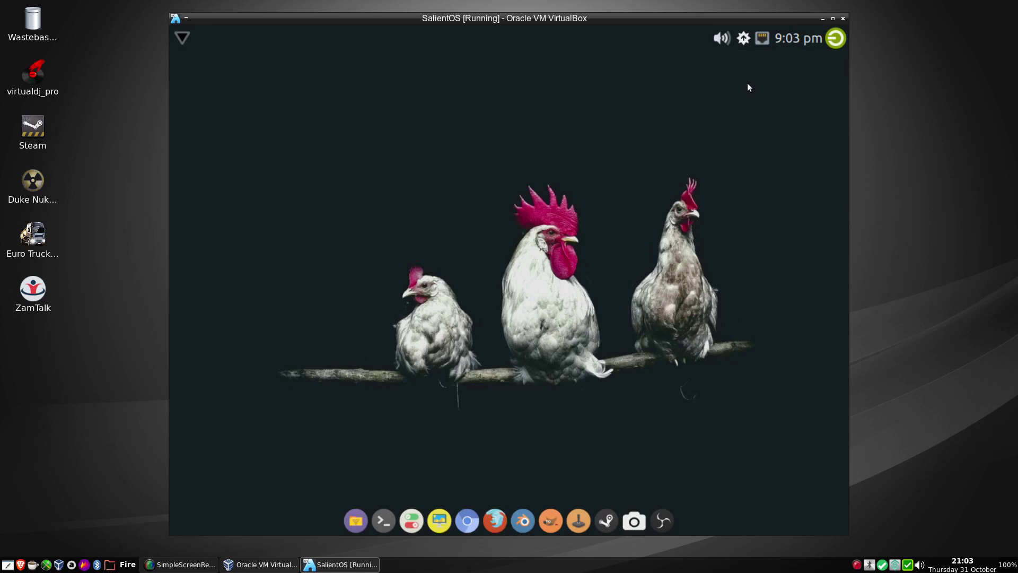
Look through the Multimedia and System application categories, dismissing the application list after each
click(182, 43)
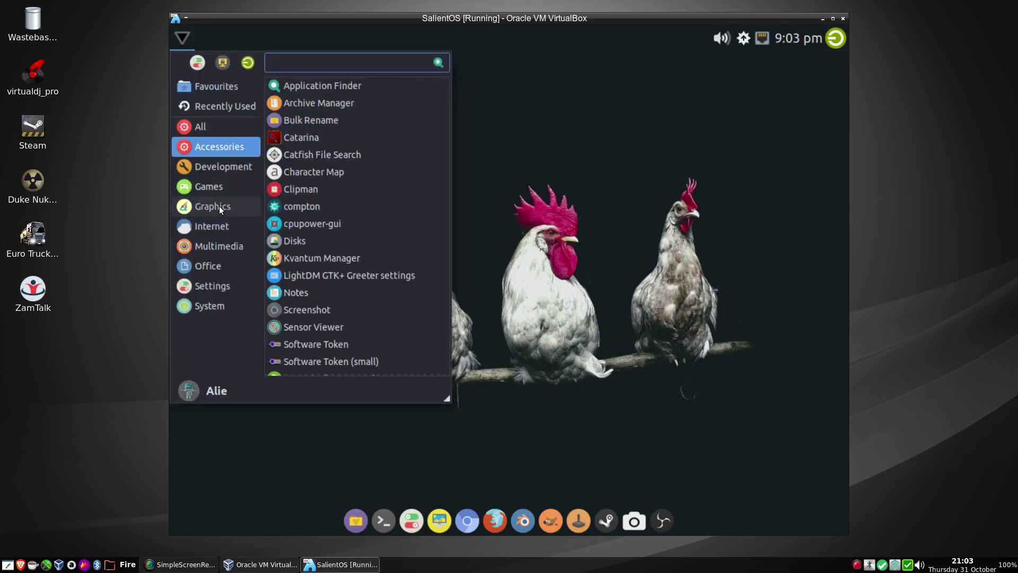
mouse_move(222, 246)
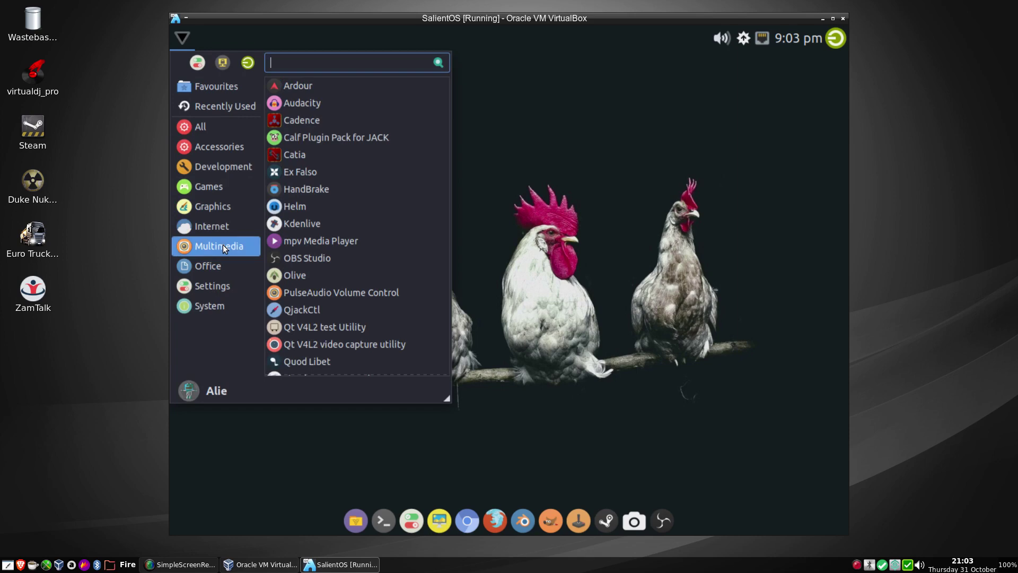
click(533, 215)
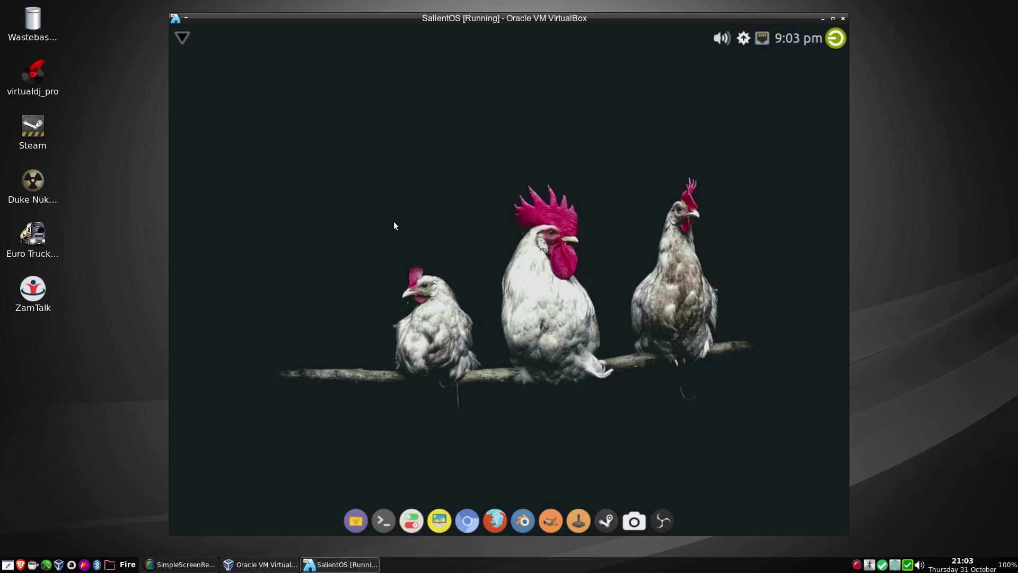
click(182, 42)
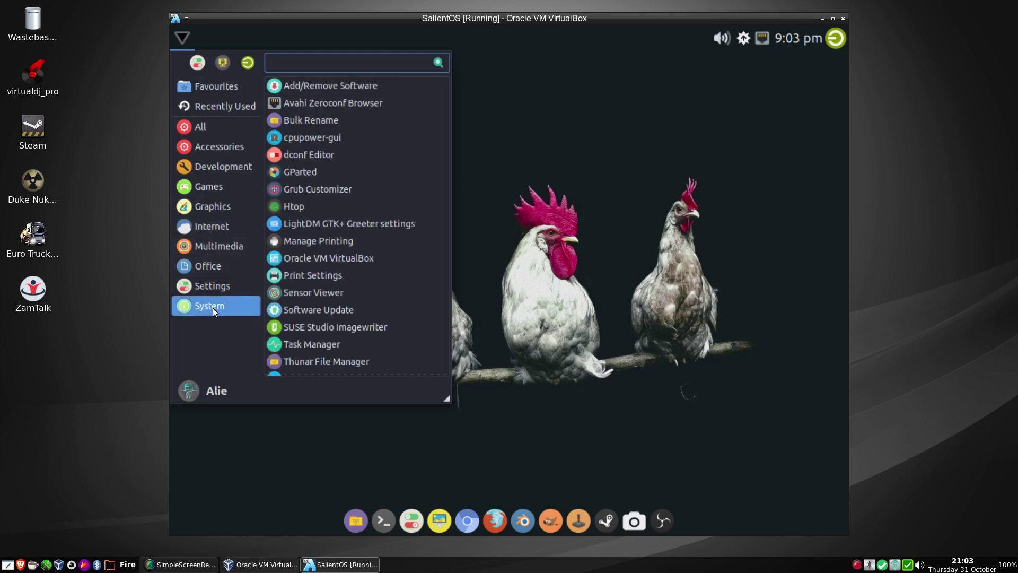
click(492, 297)
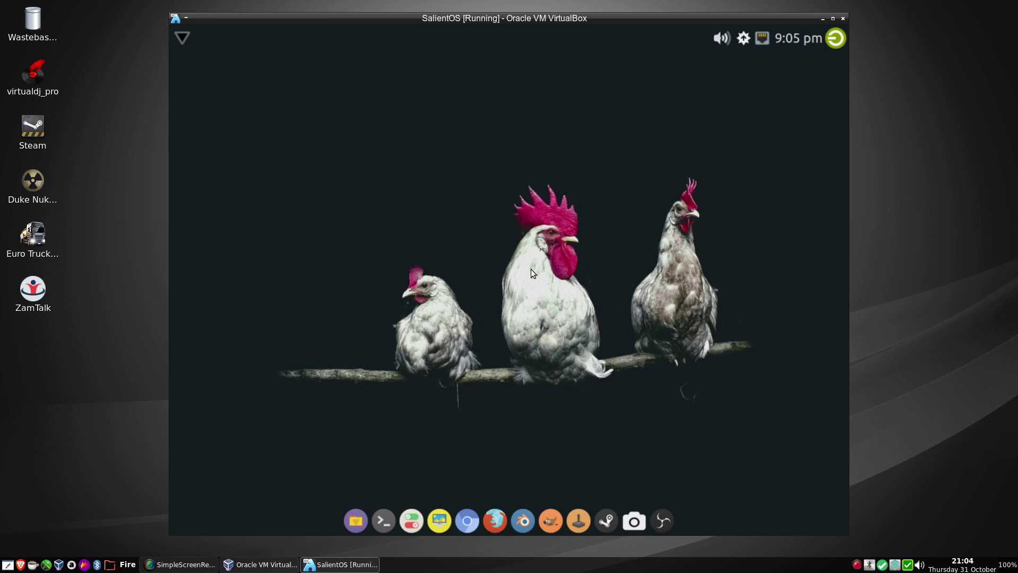
Examine the Multimedia, Graphics, Accessories and Development applications offered from the desktop itself, and dismiss the list
right_click(466, 142)
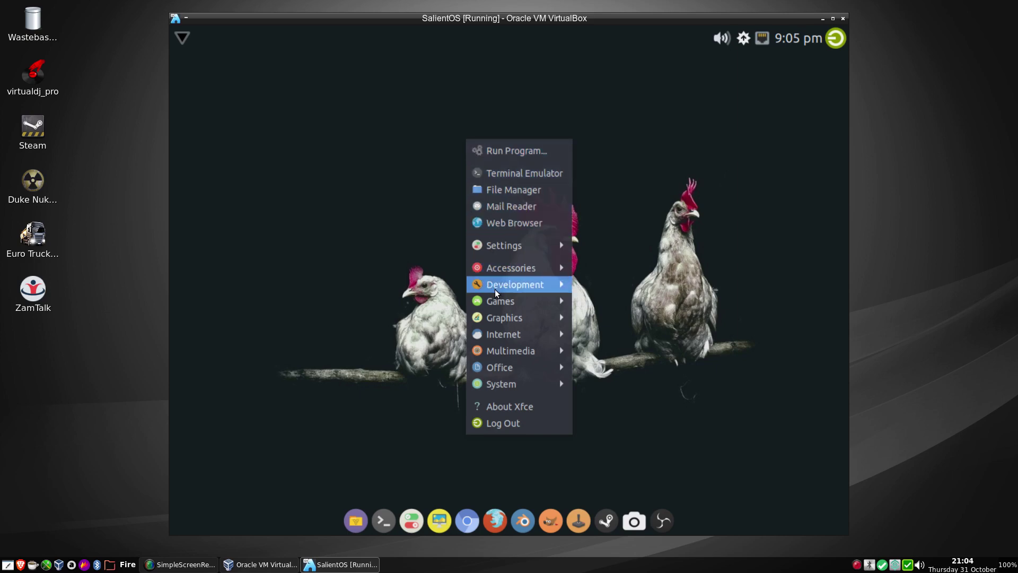
mouse_move(496, 347)
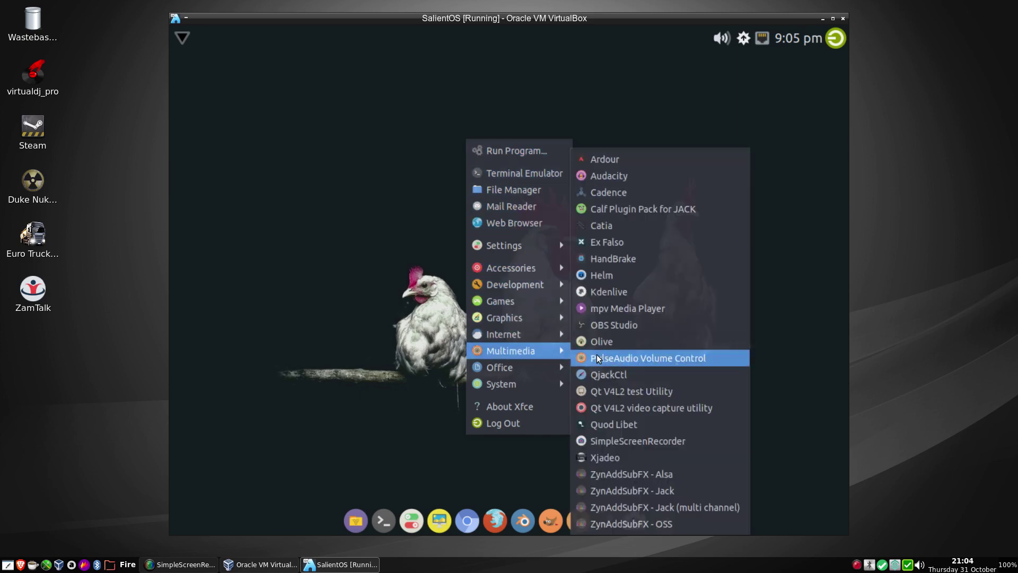
mouse_move(491, 318)
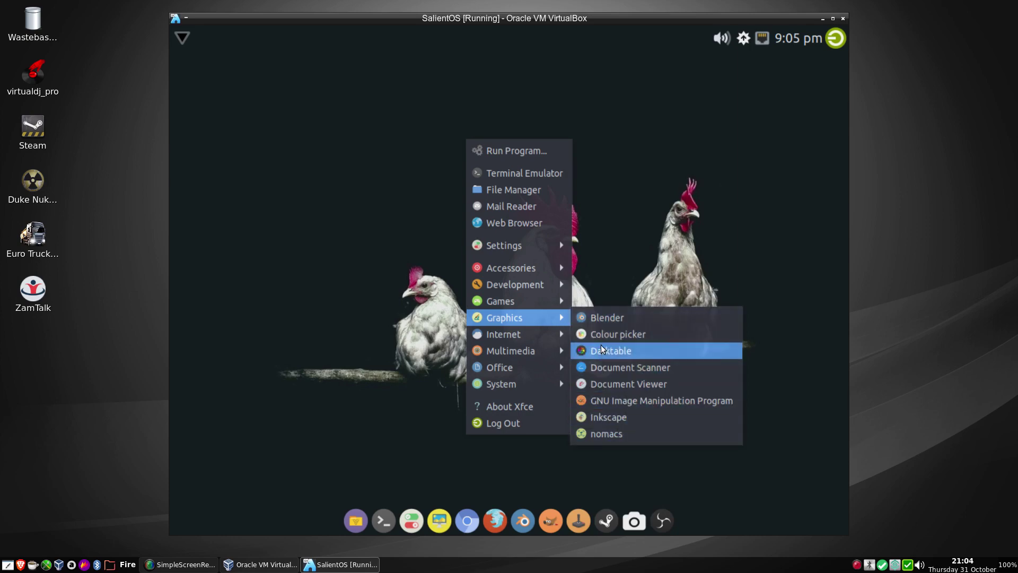
mouse_move(523, 264)
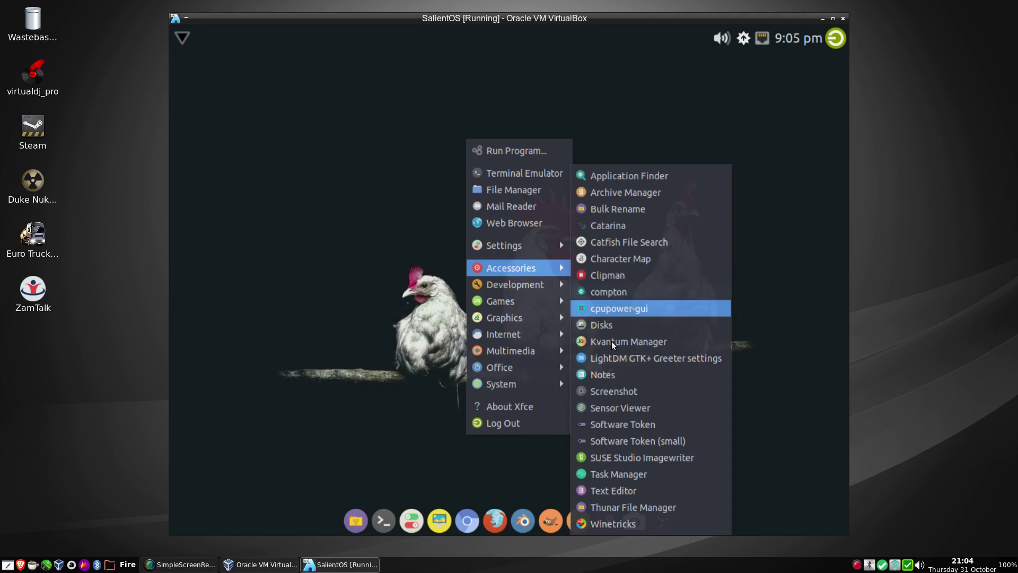
mouse_move(520, 285)
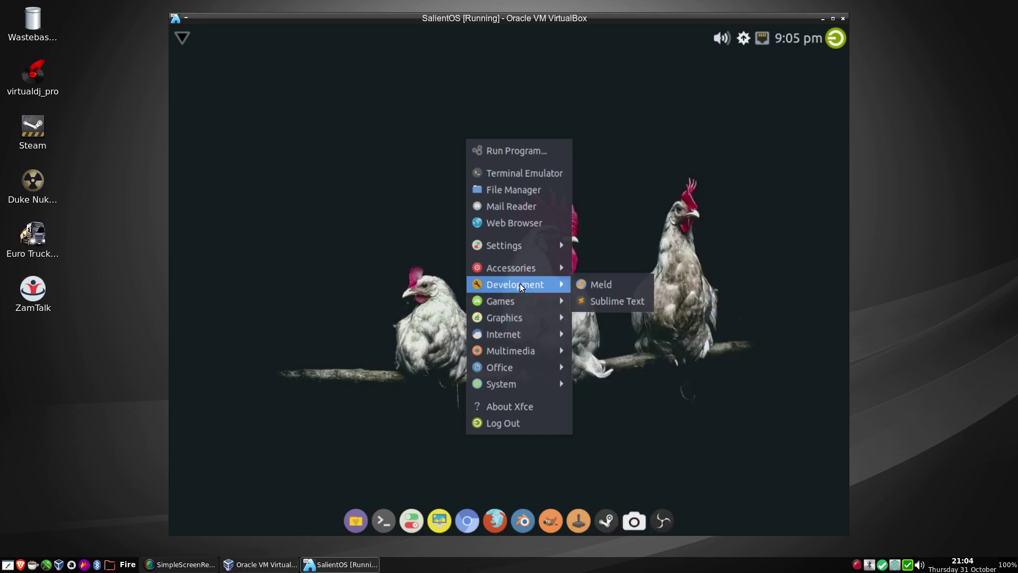
mouse_move(520, 333)
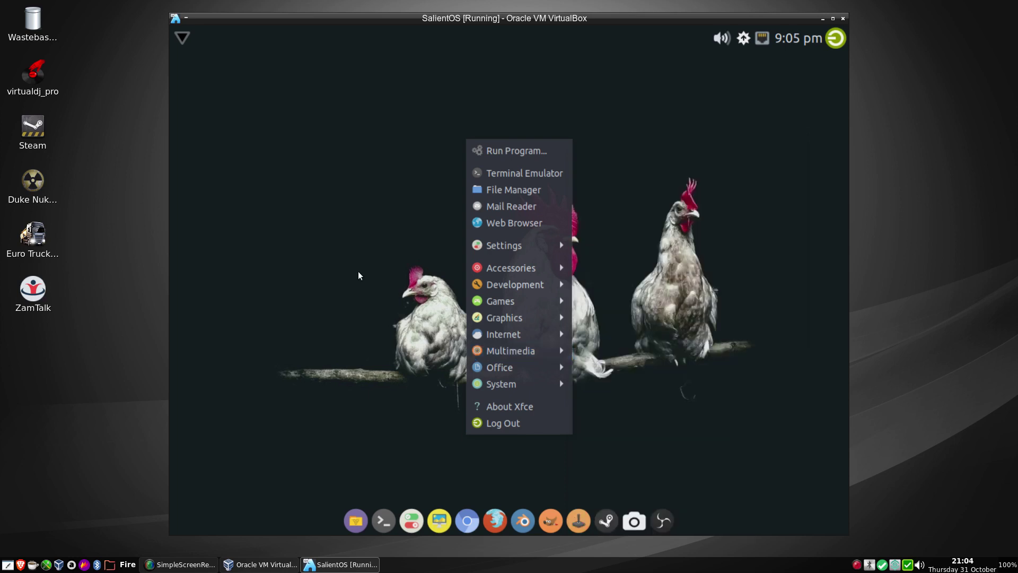
click(358, 276)
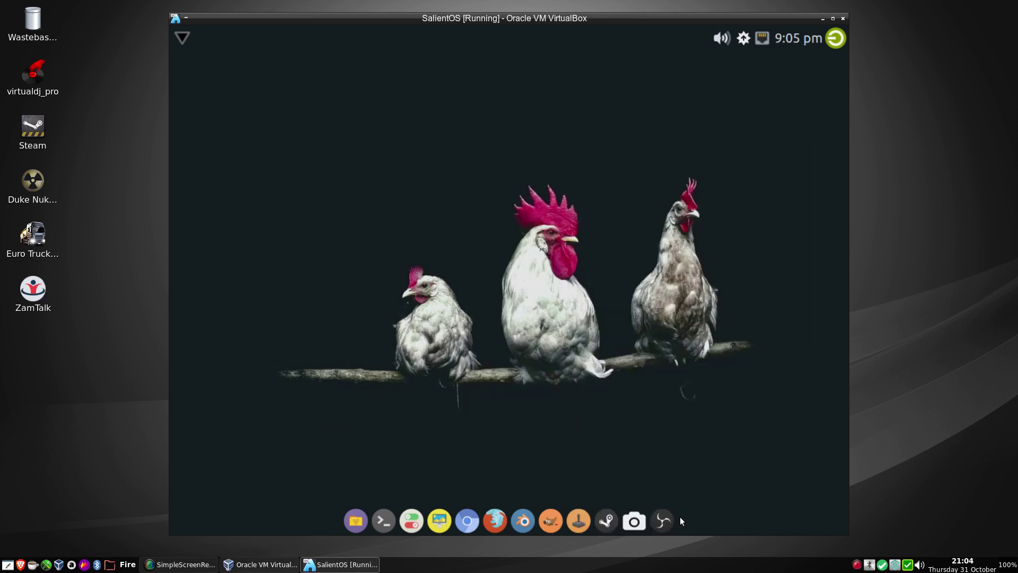